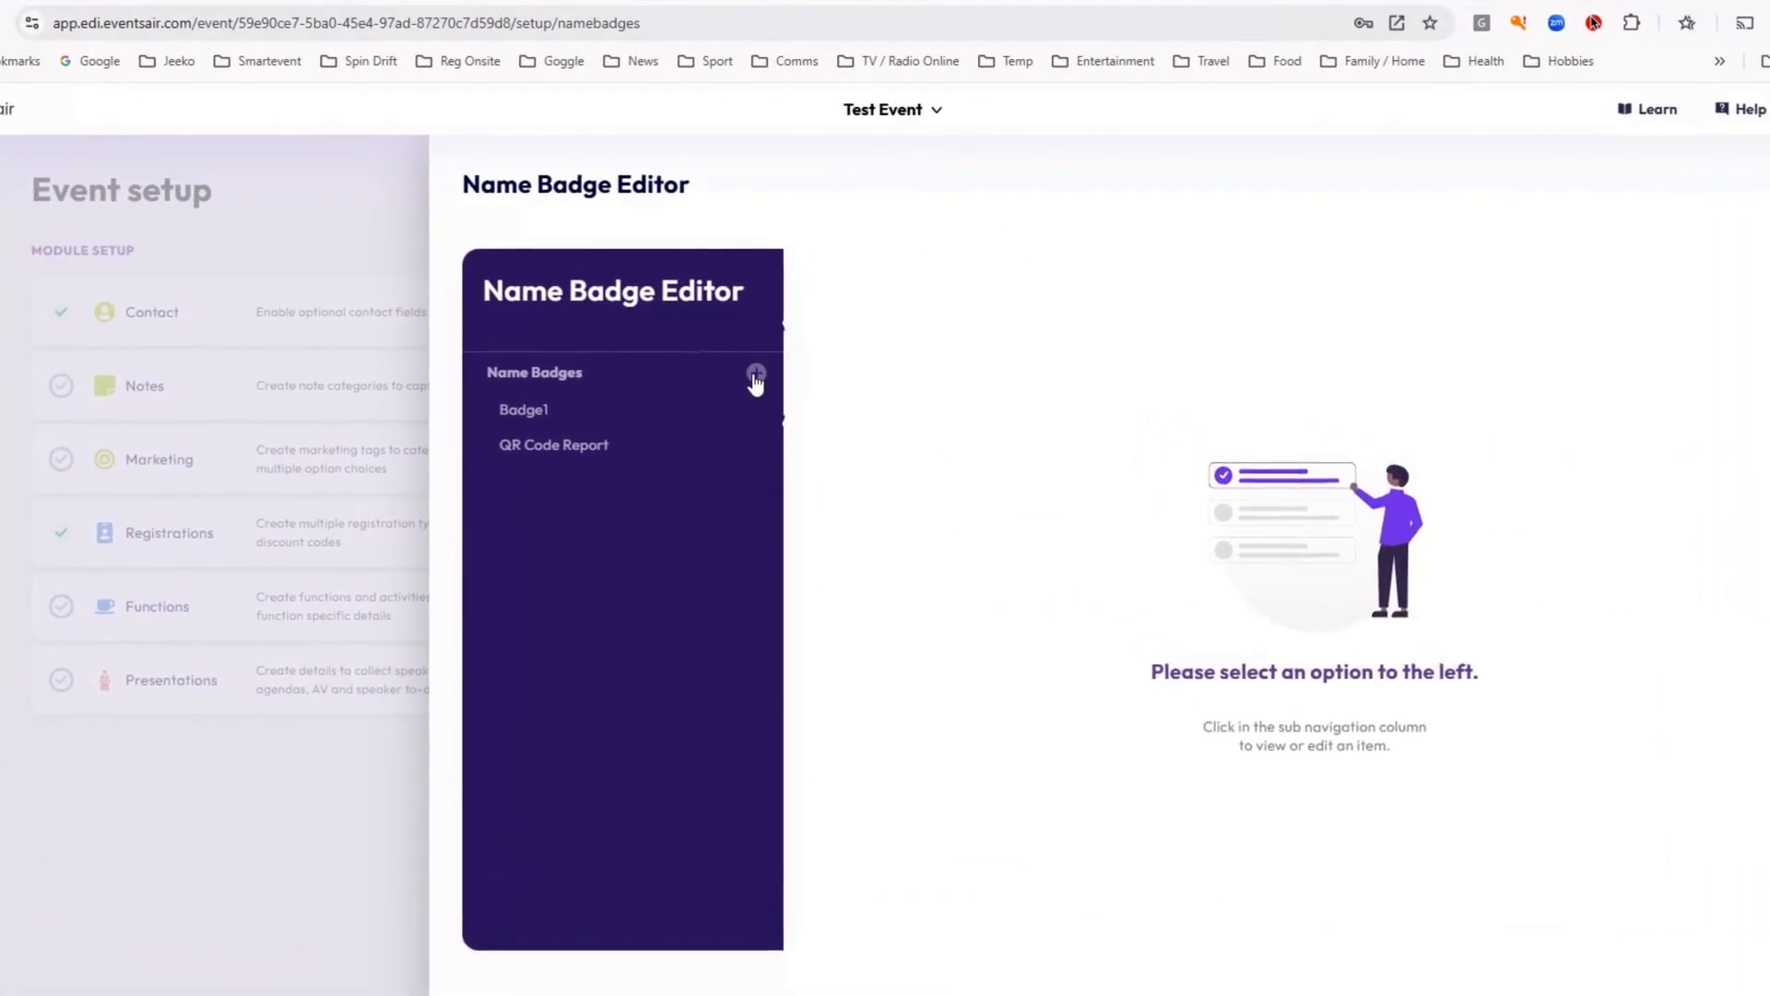
Create a new name badge cloned from the QR Code Report badge in Test Event.
left_click(756, 375)
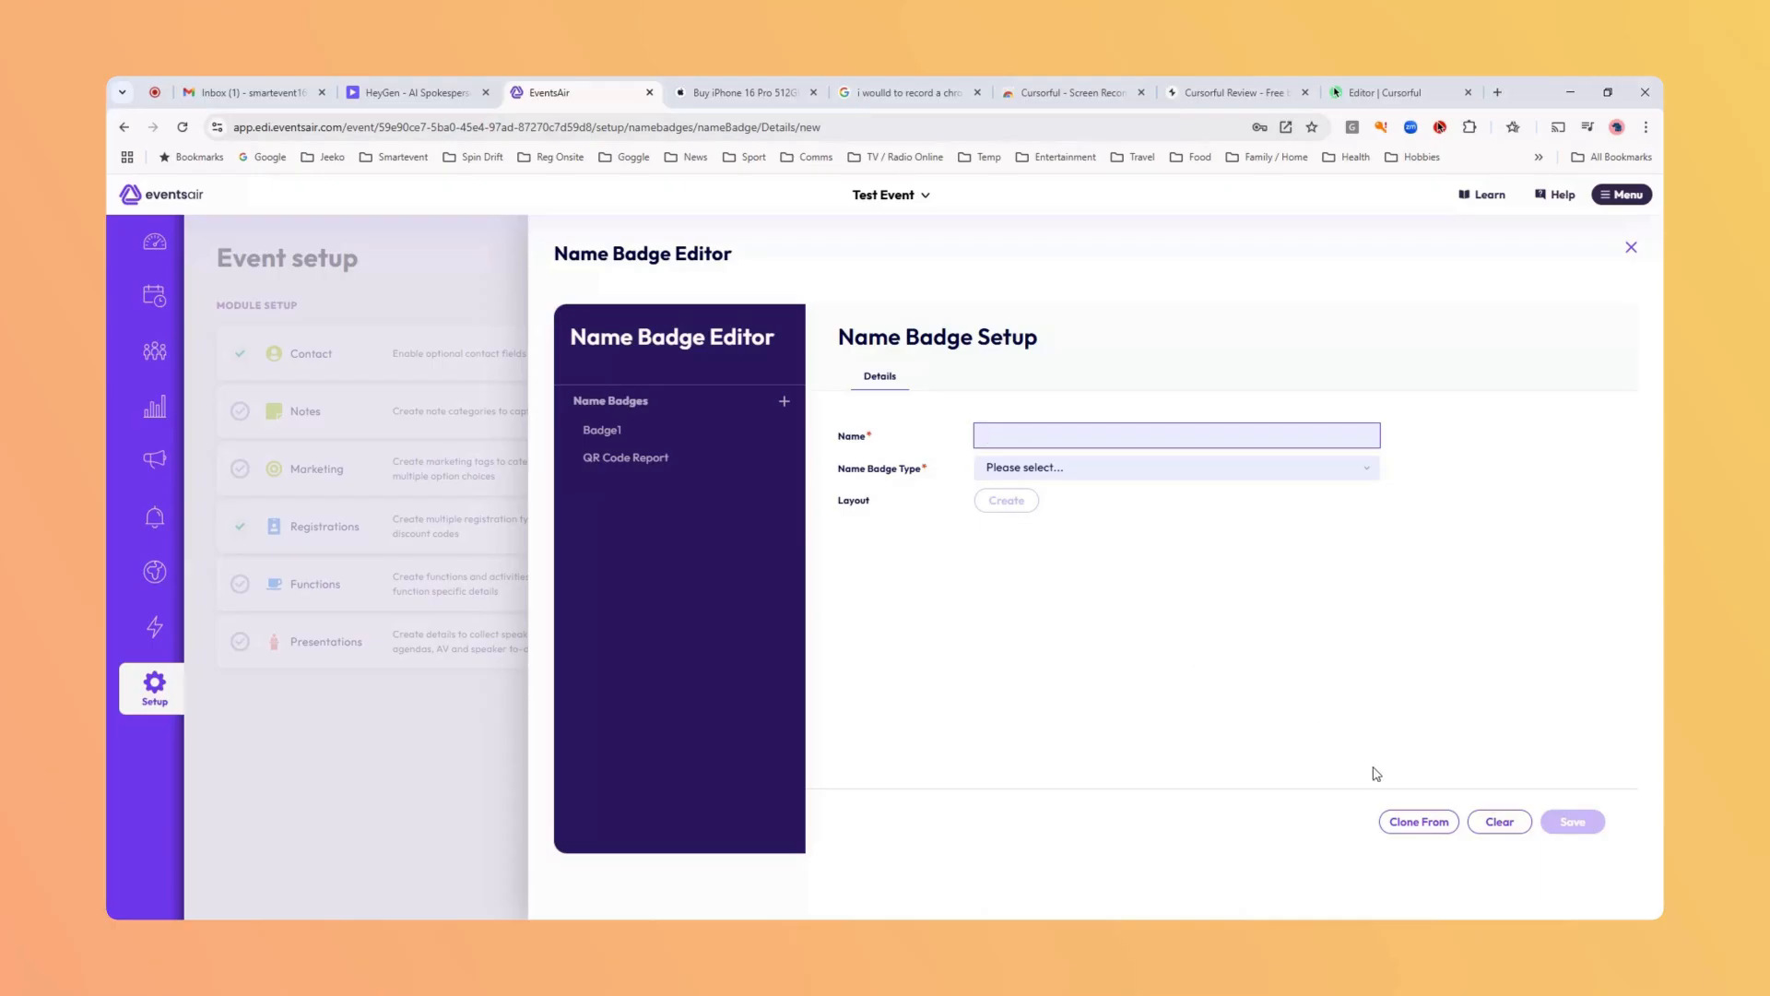
left_click(1419, 823)
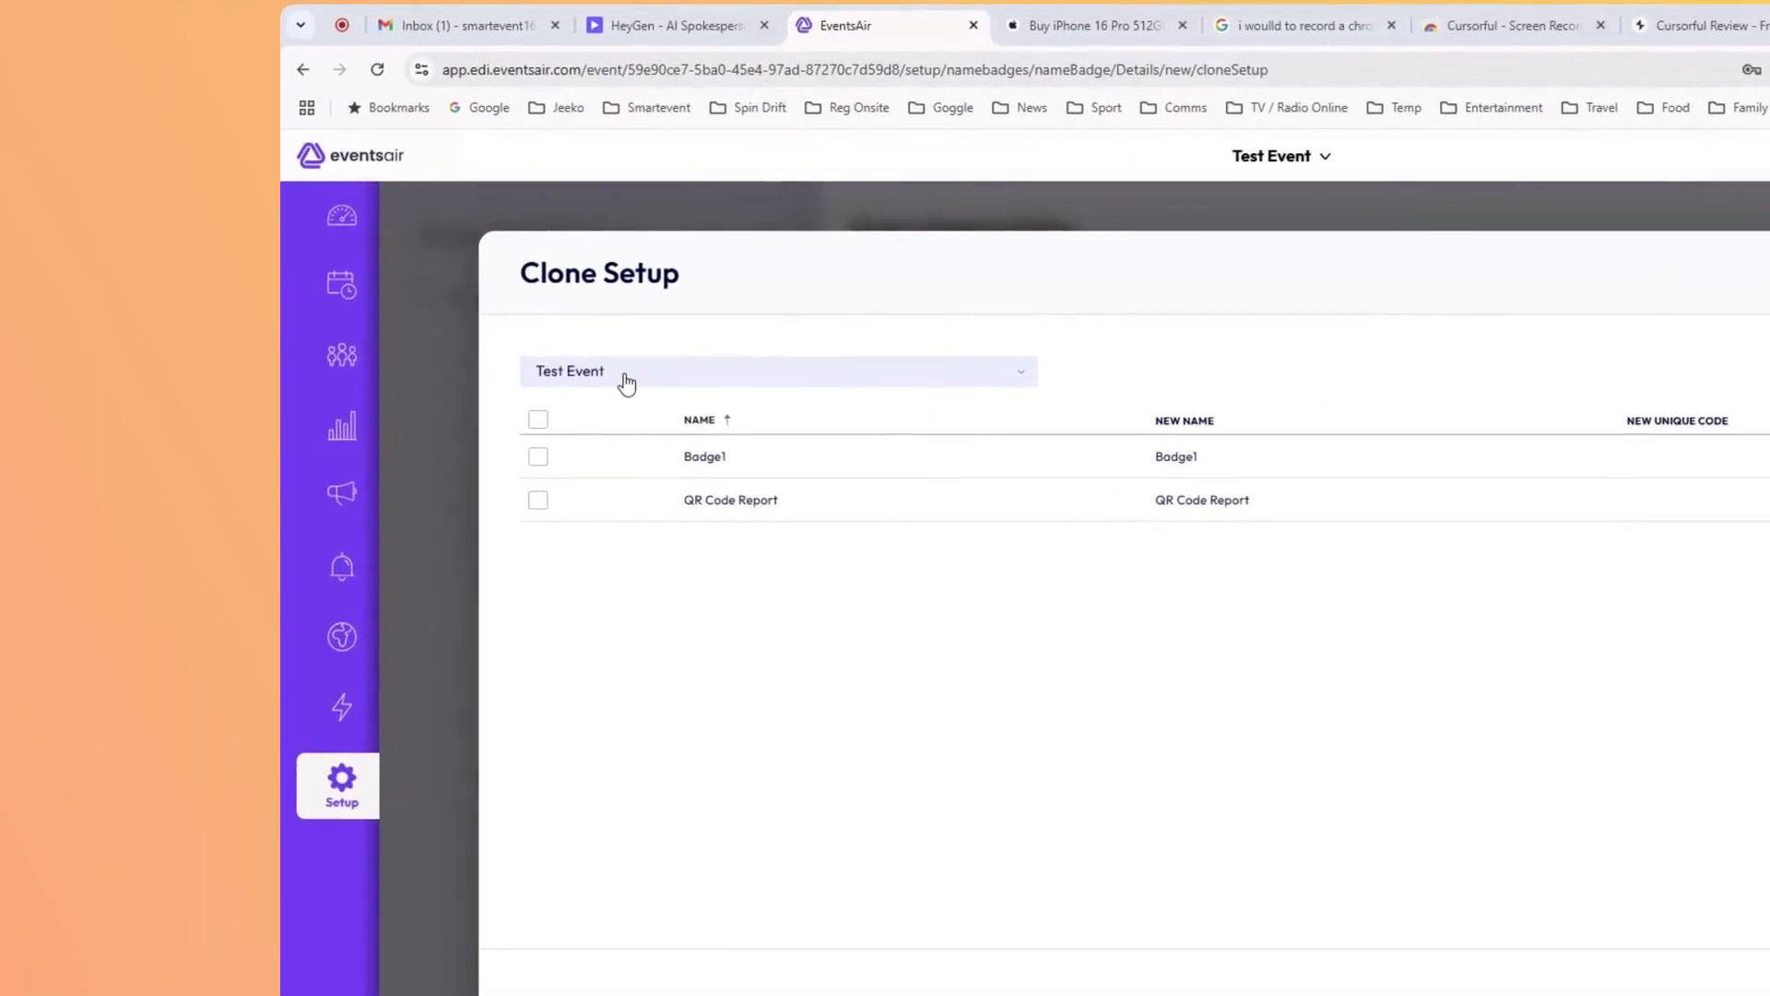
left_click(543, 504)
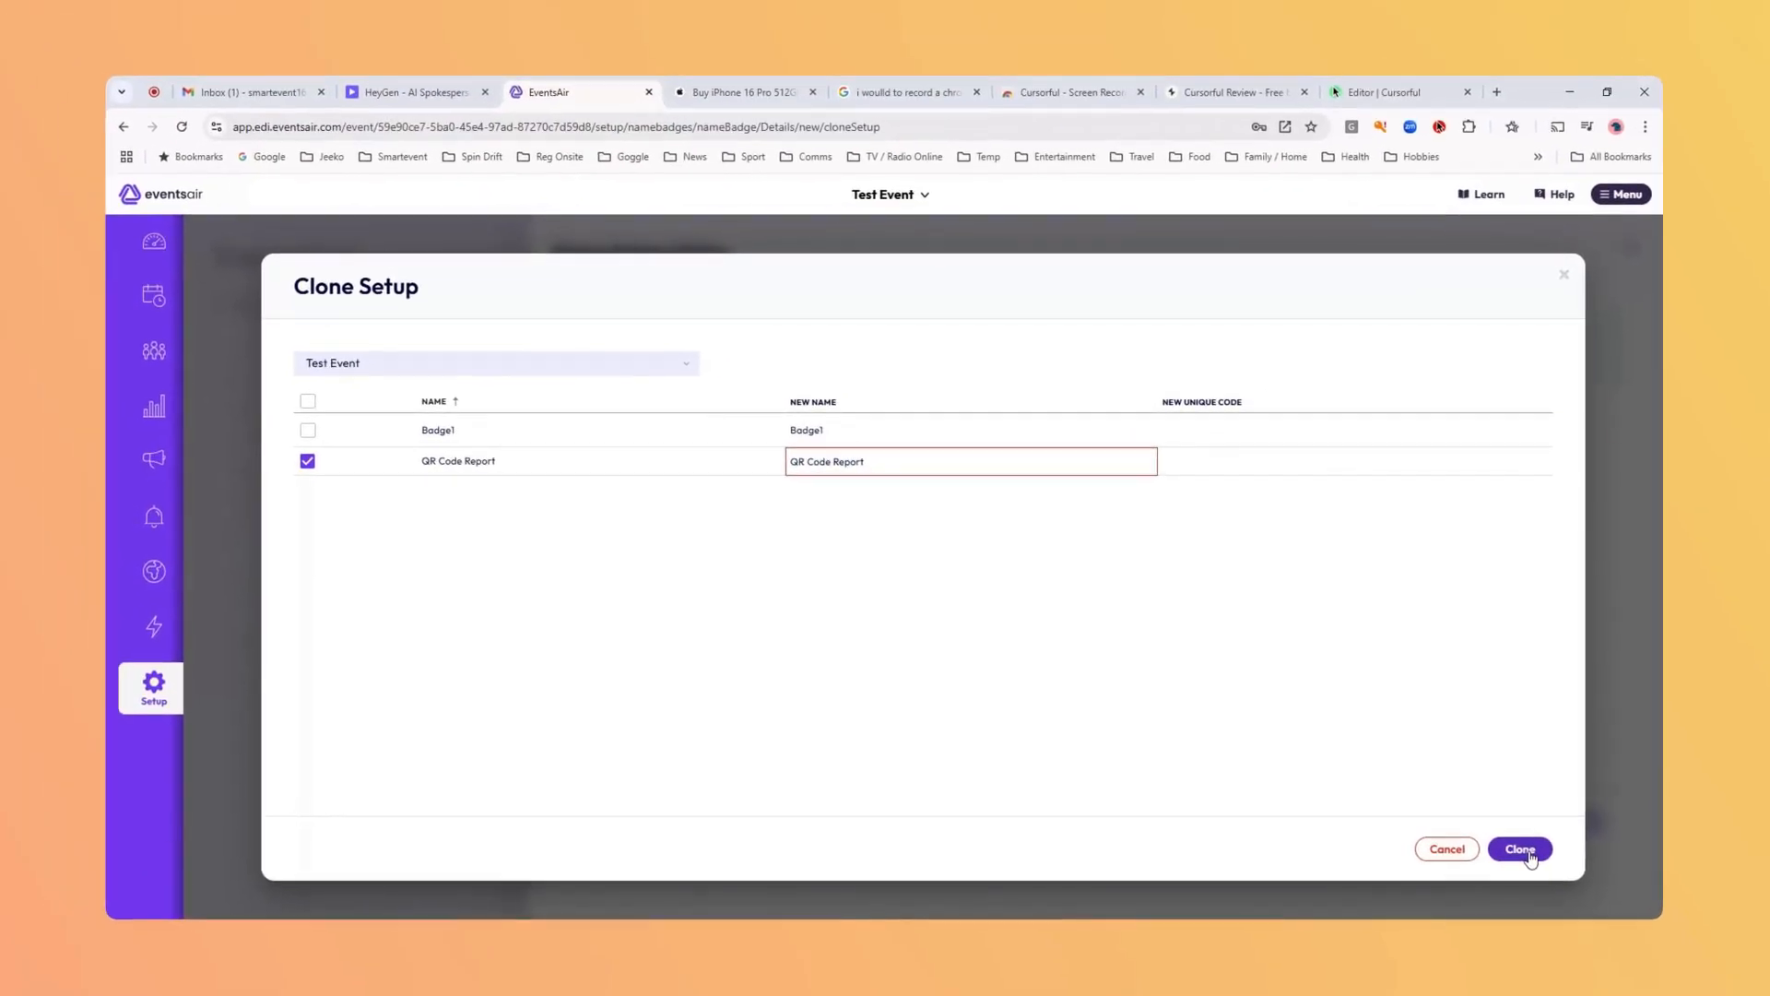
left_click(1530, 859)
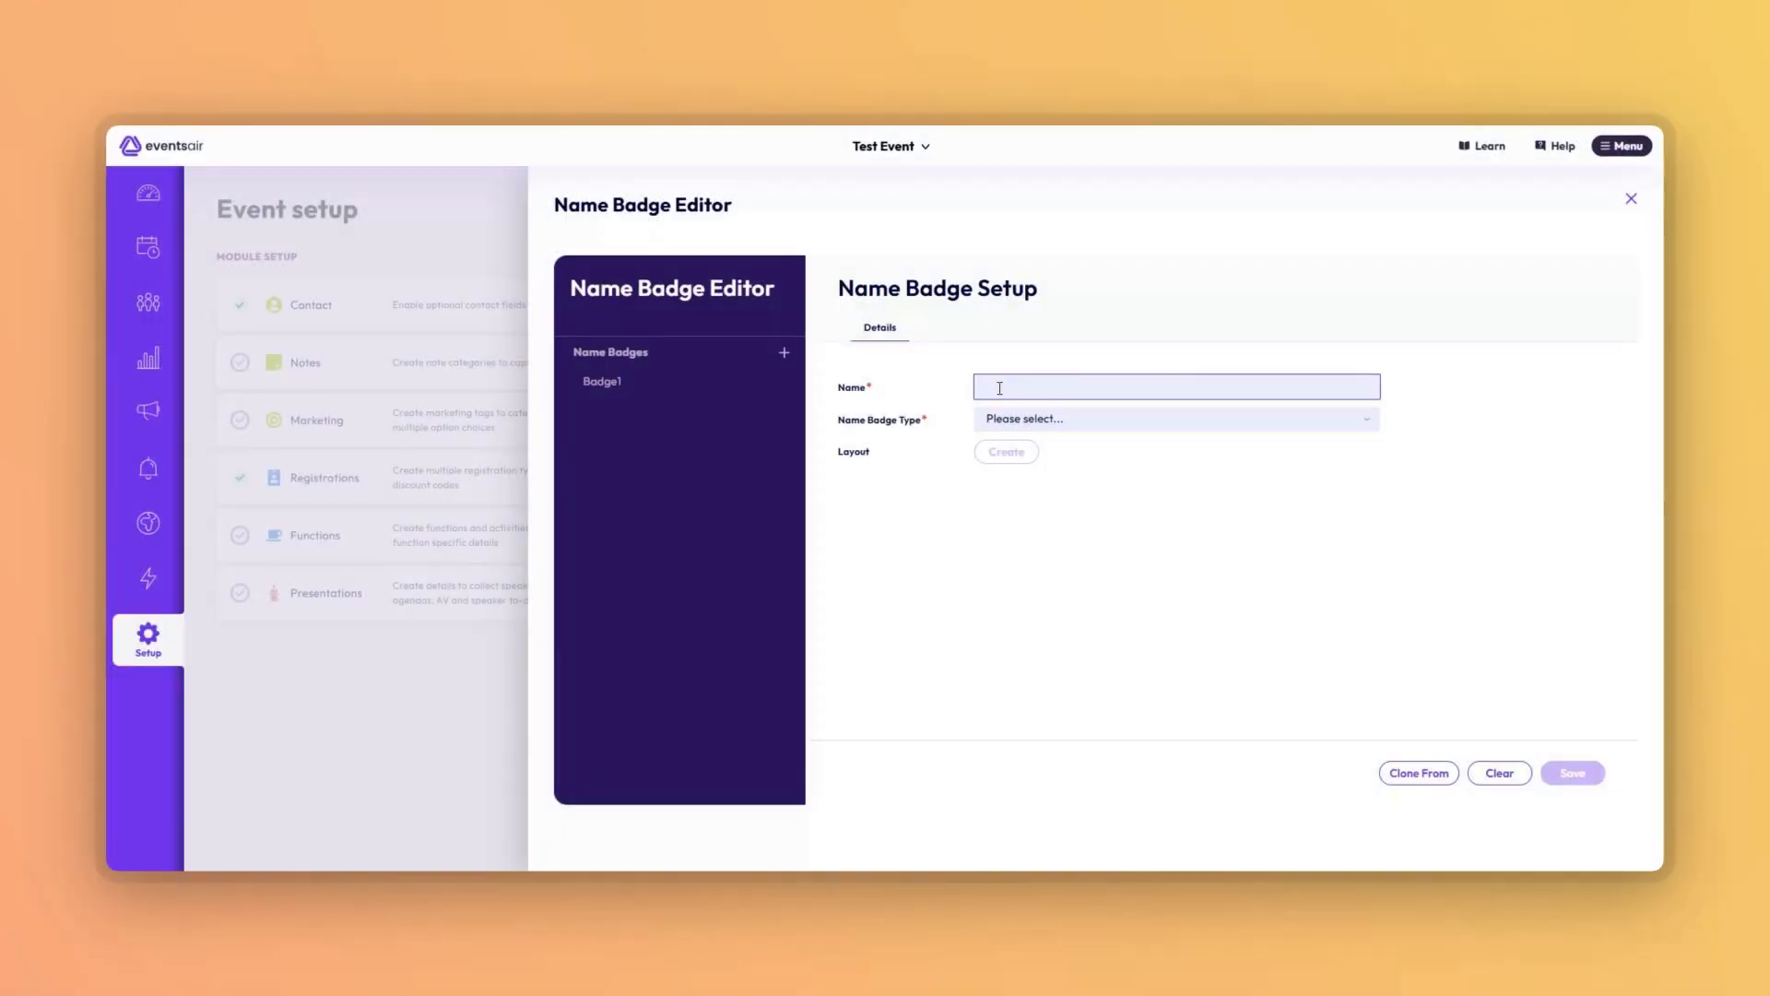
Name the badge 'QR Code' and choose badge type Contact (with key module data).
left_click(998, 388)
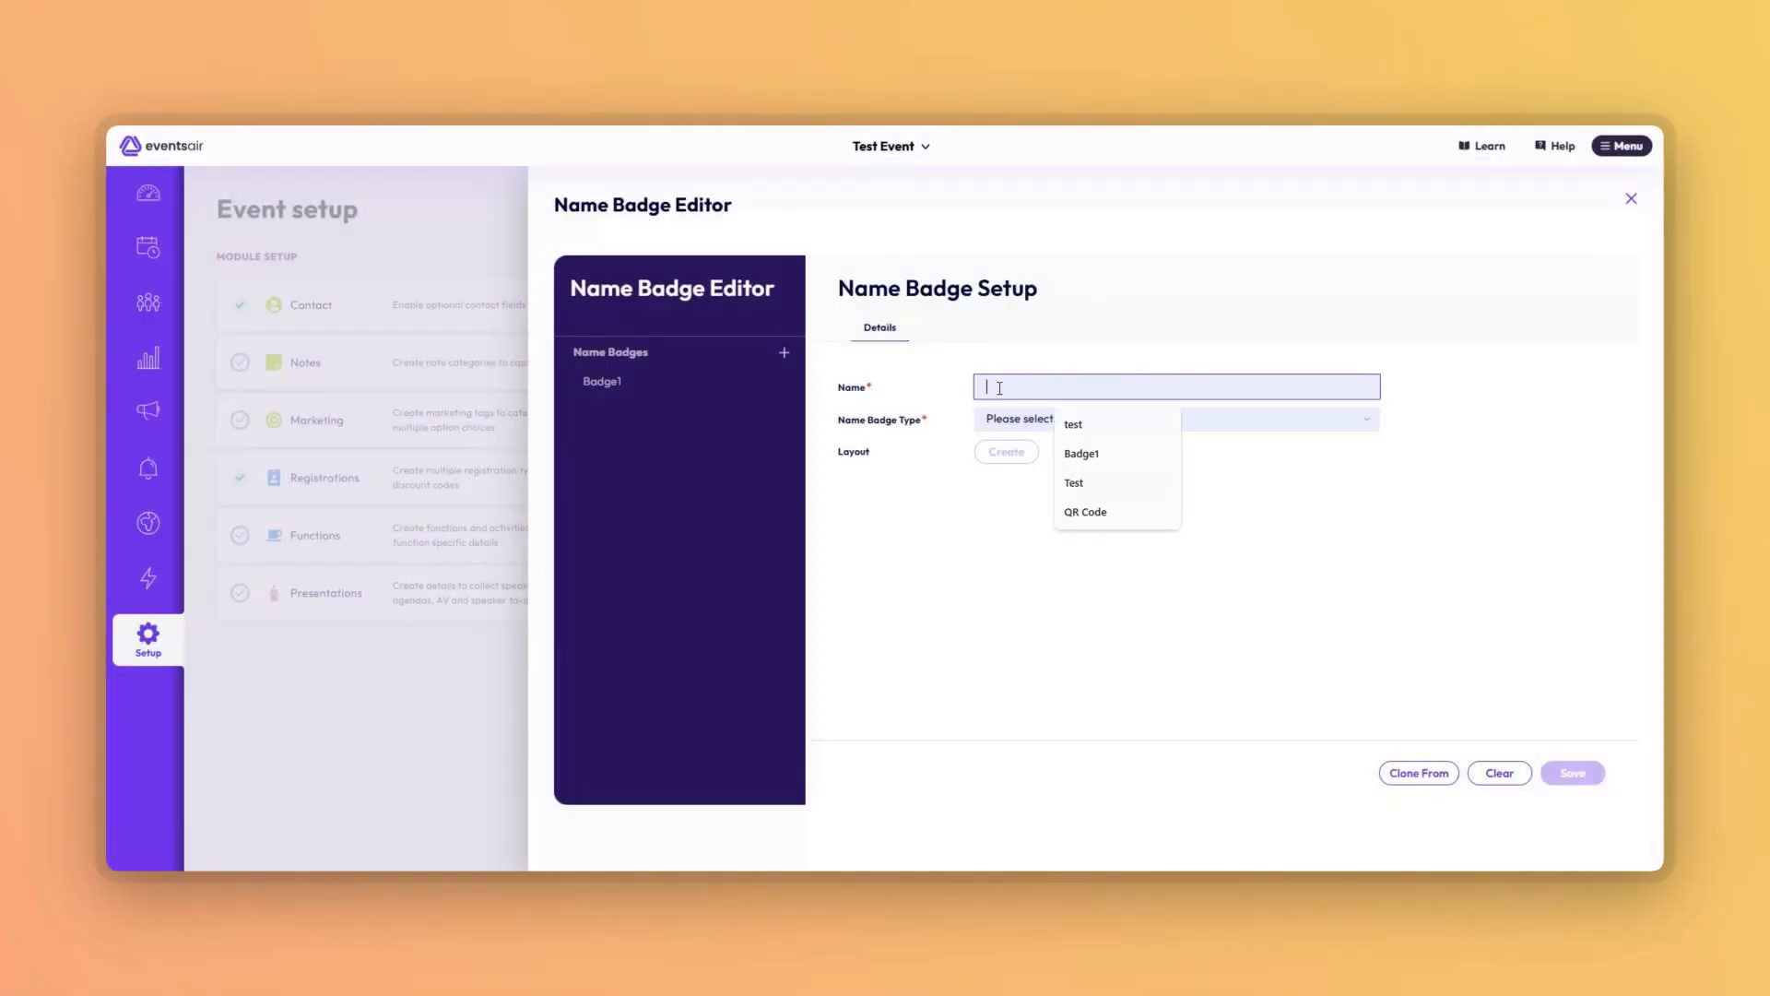
type("Q")
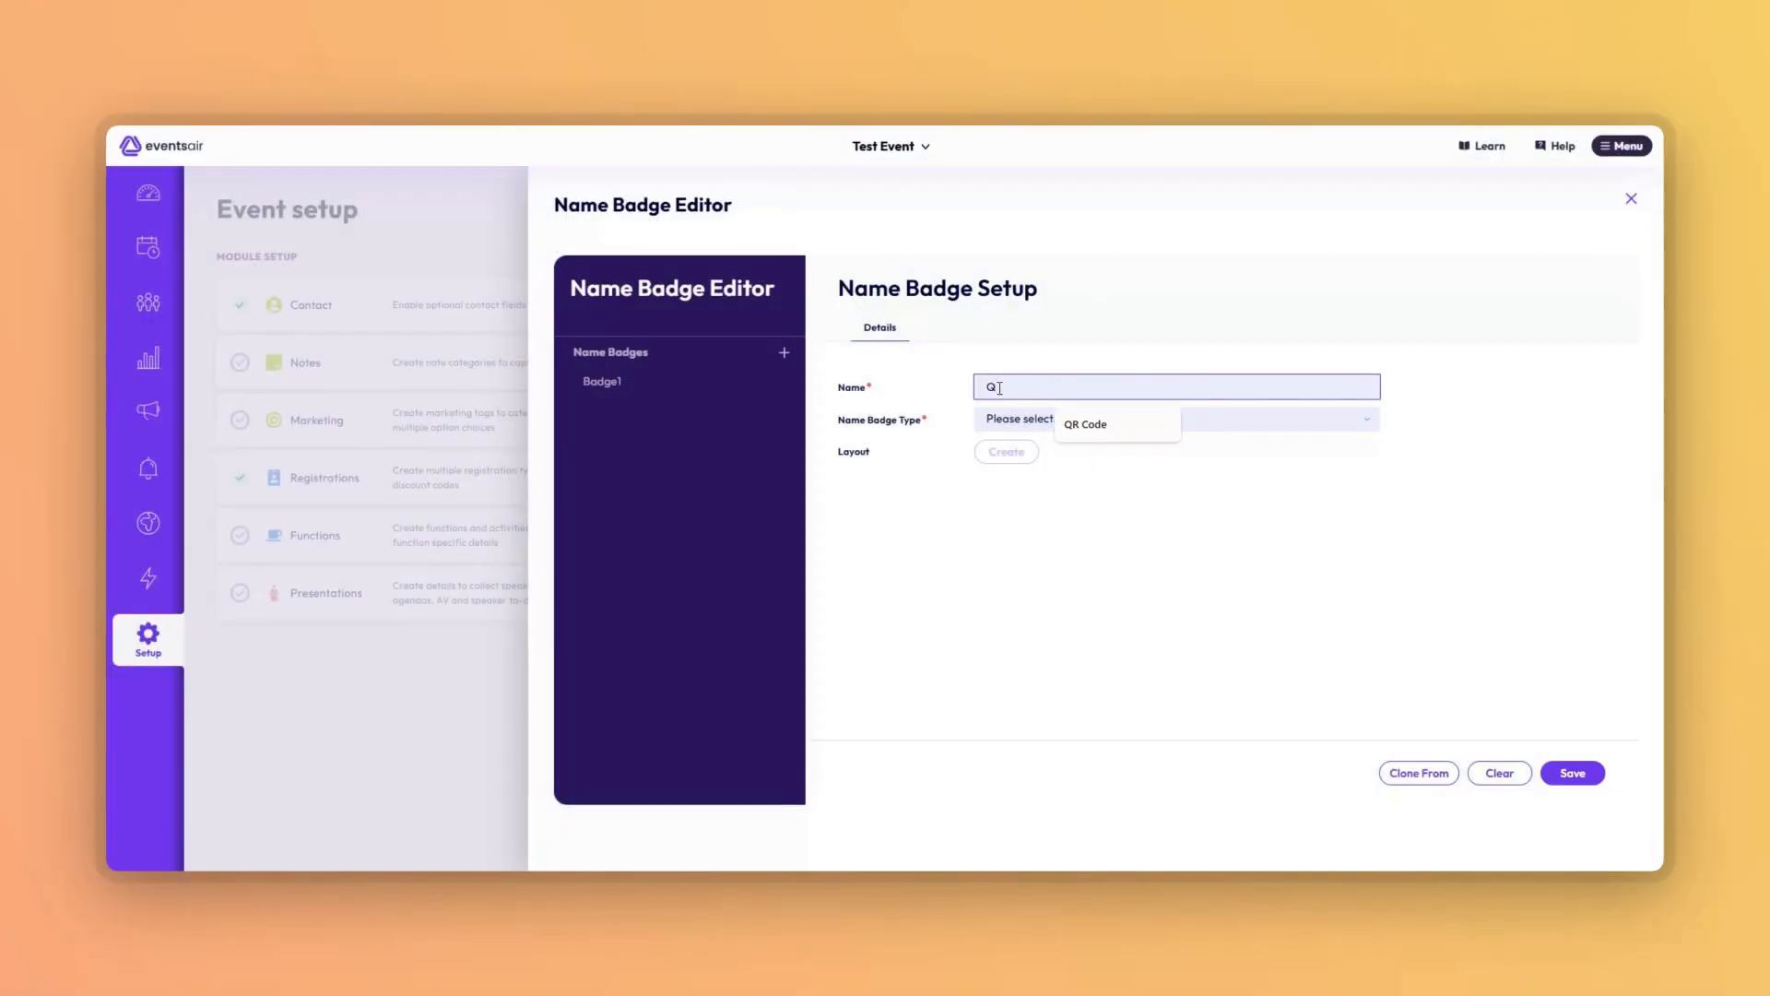
type("R Code")
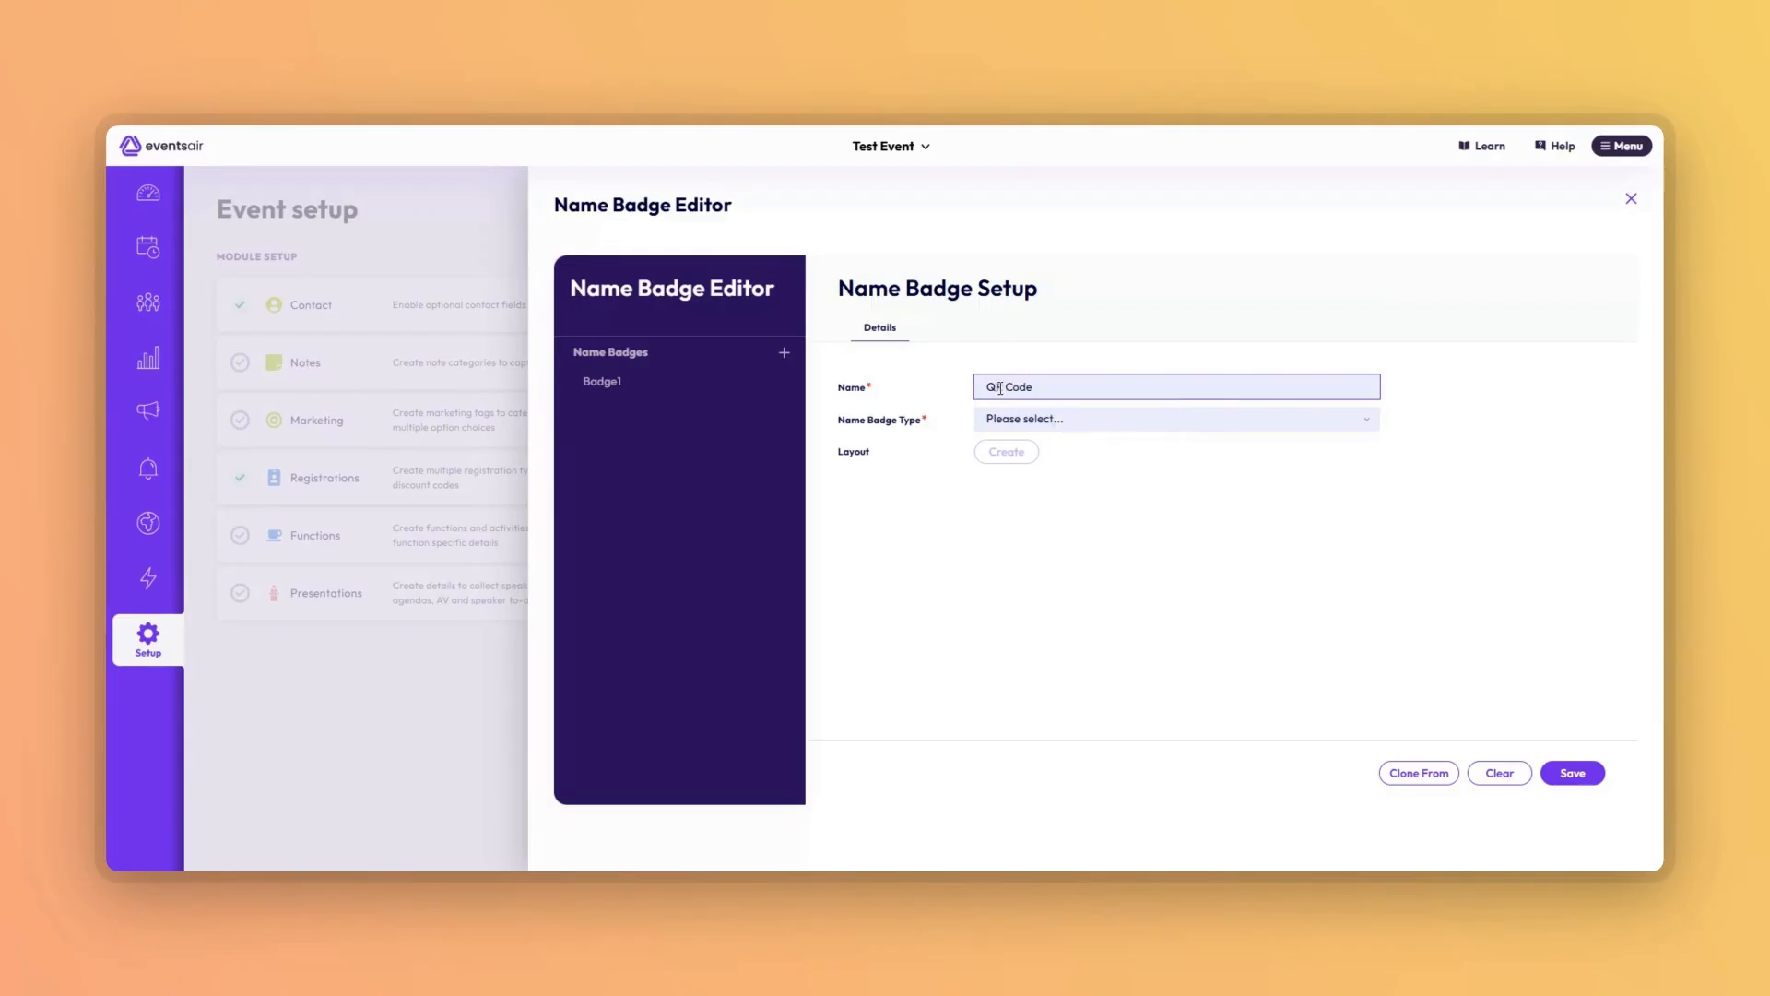
left_click(1100, 422)
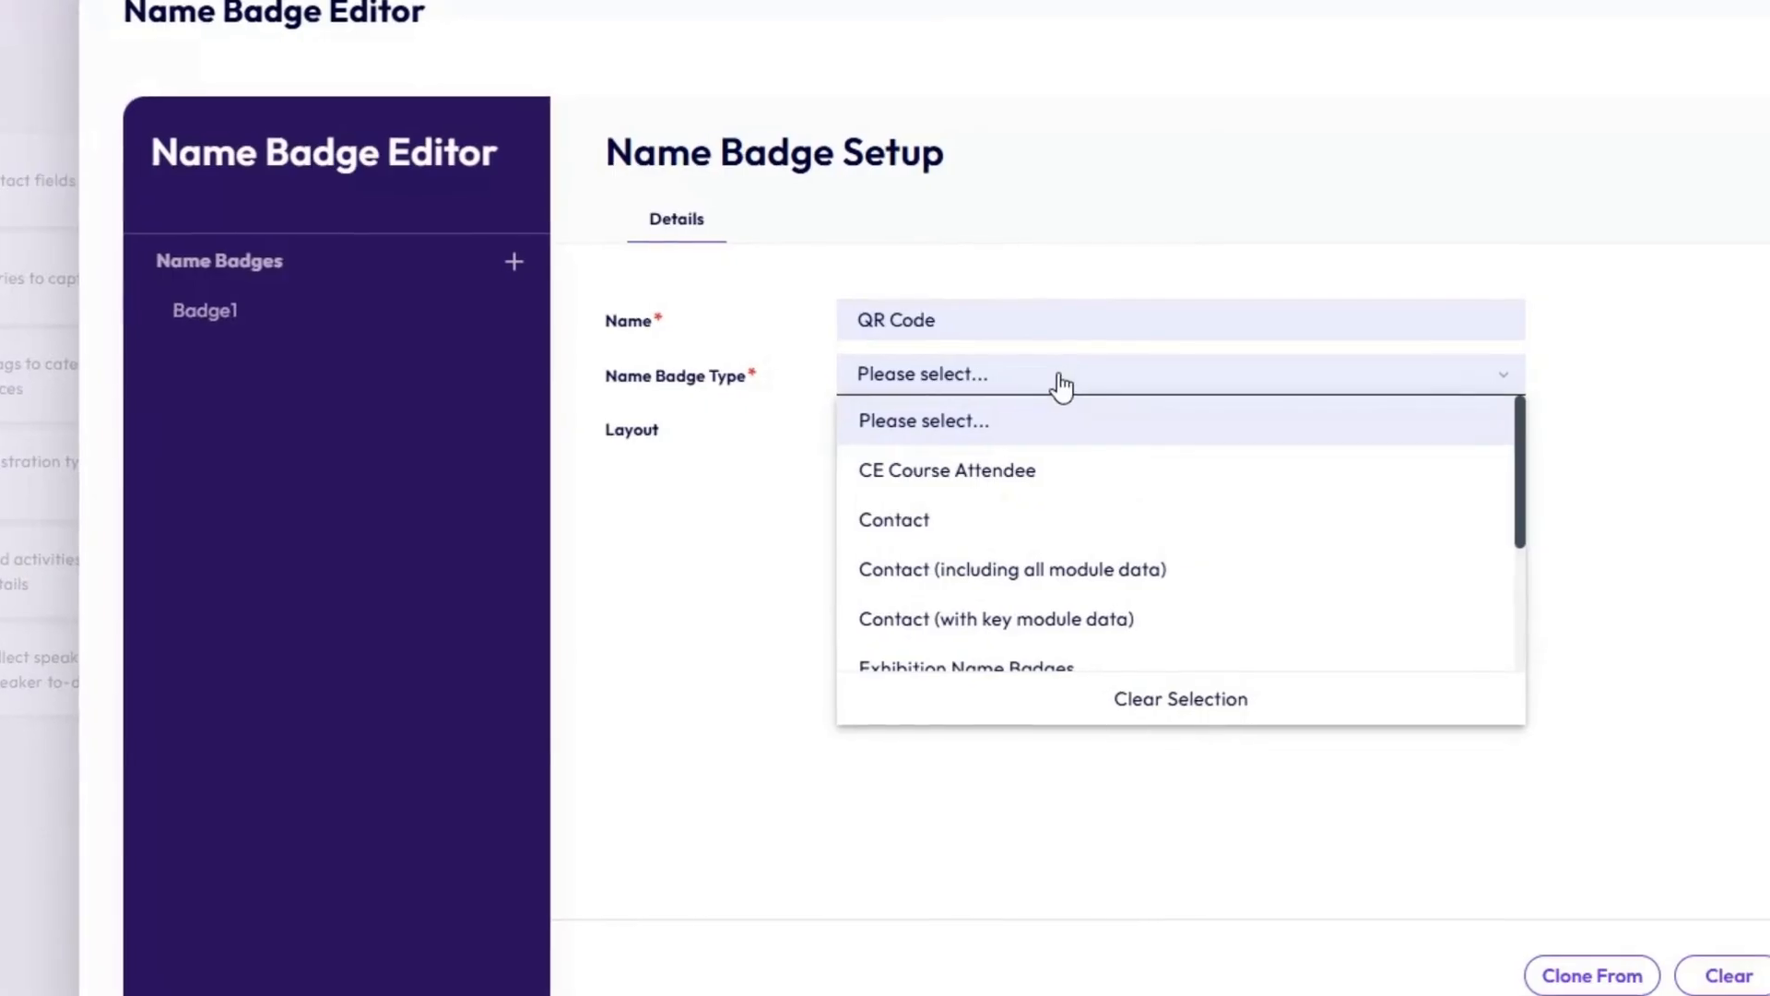
left_click(1060, 620)
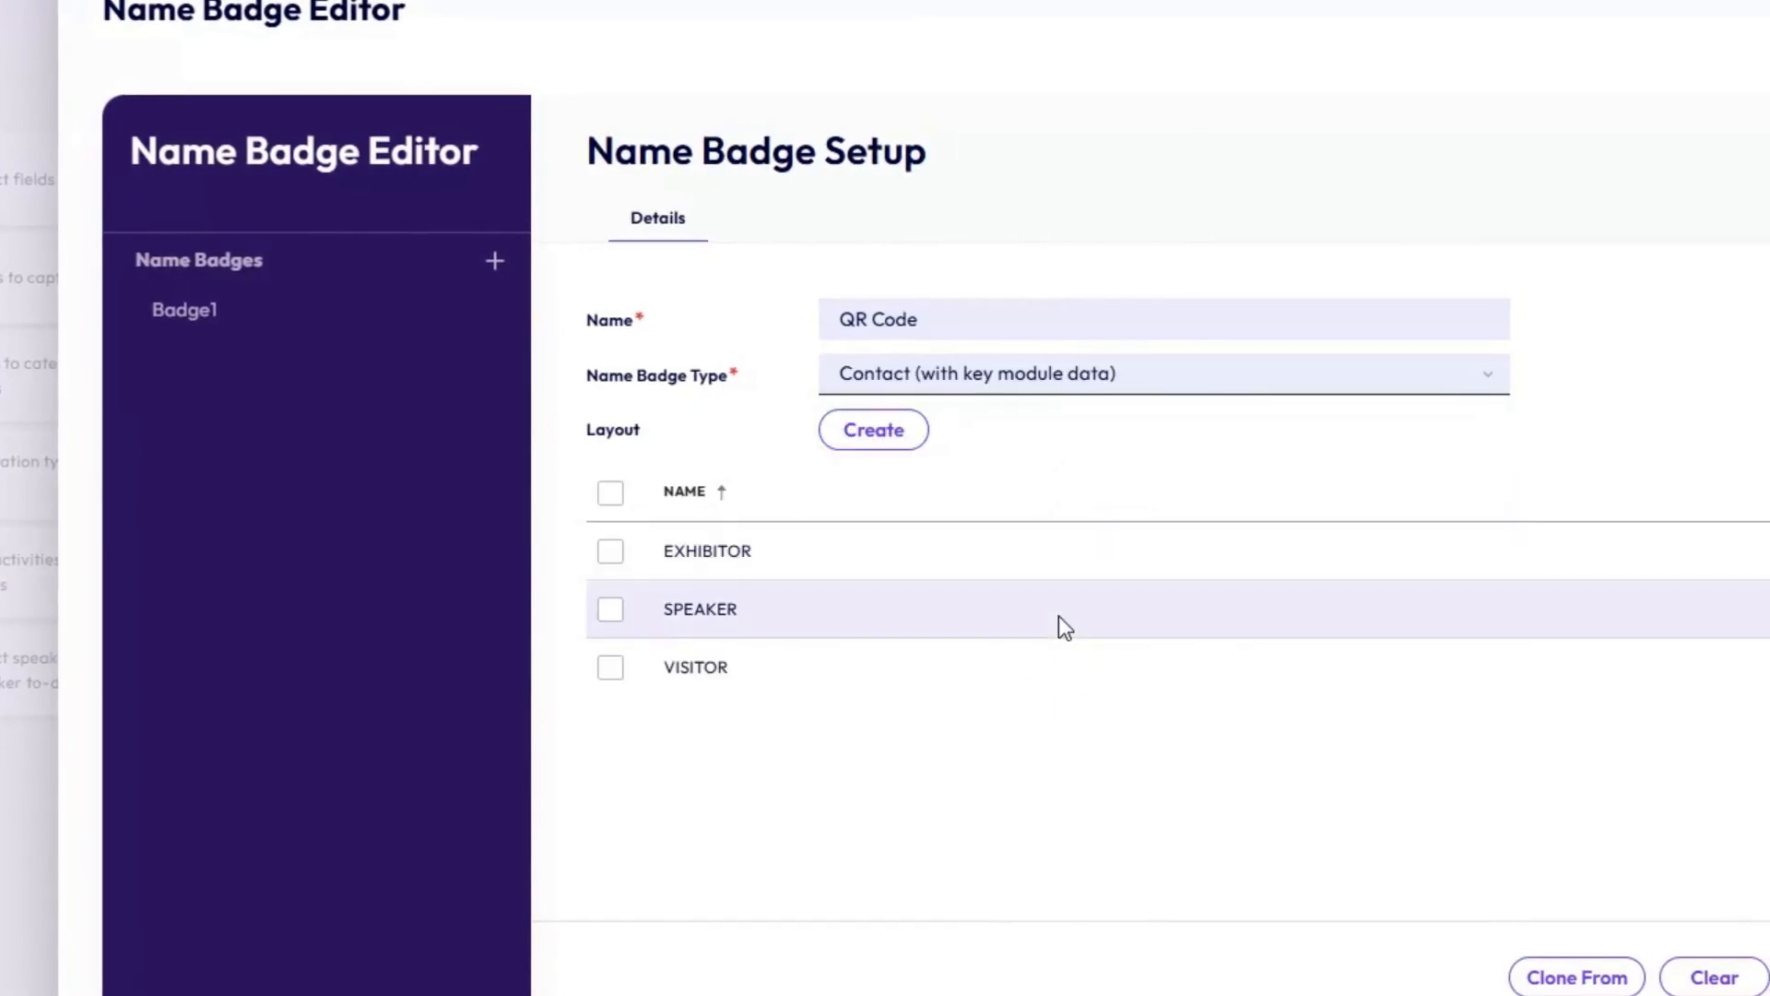
Create the badge layout, cancelling the Report Wizard to get a blank designer.
left_click(880, 441)
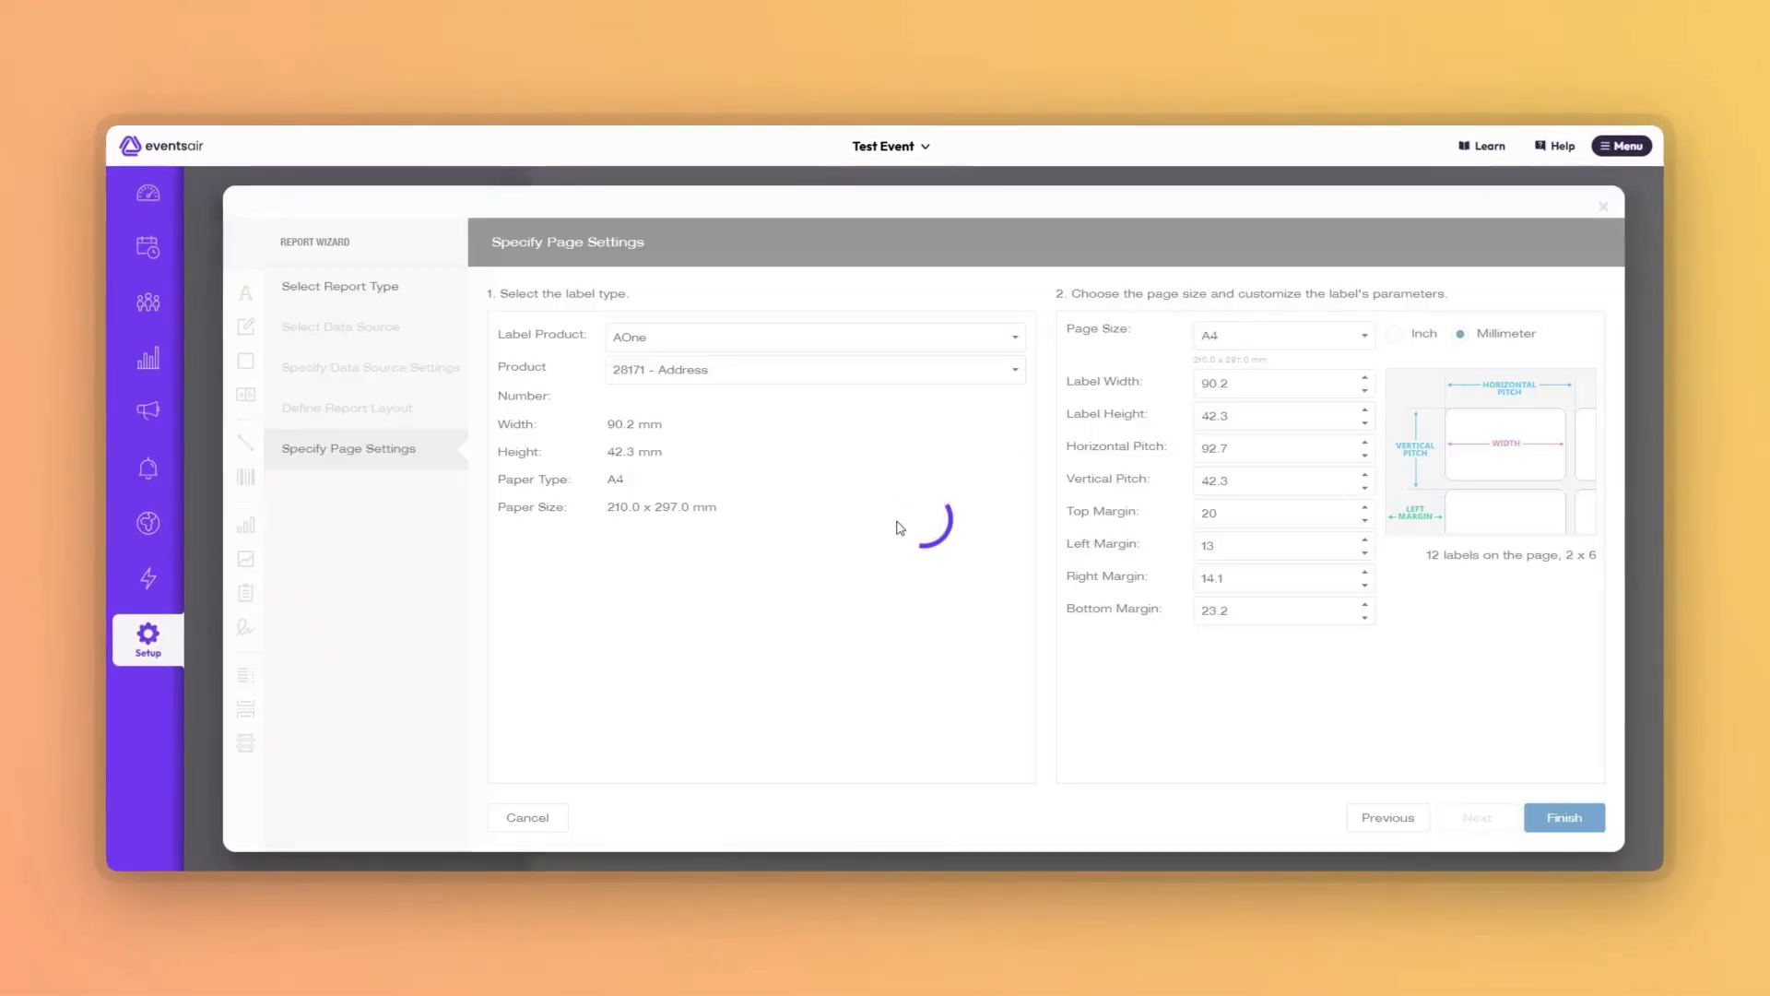
left_click(527, 821)
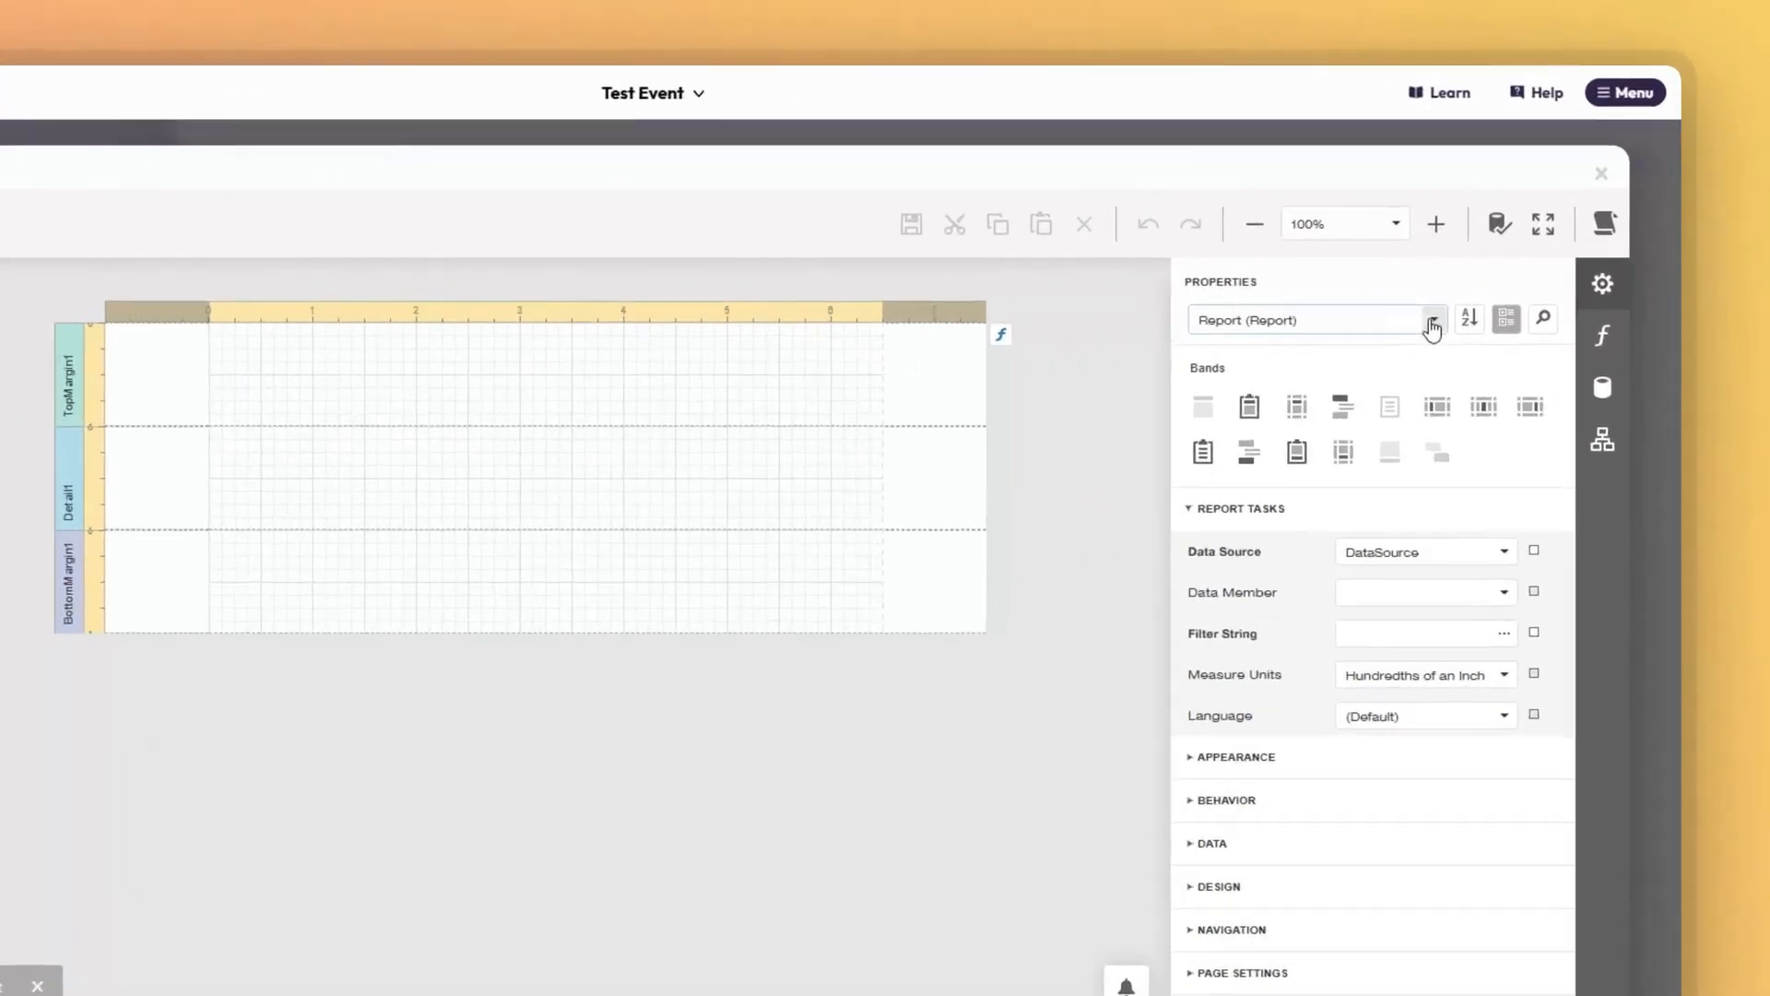
Set the report's Measure Units to Tenths of a Millimeter.
left_click(1460, 322)
left_click(1045, 532)
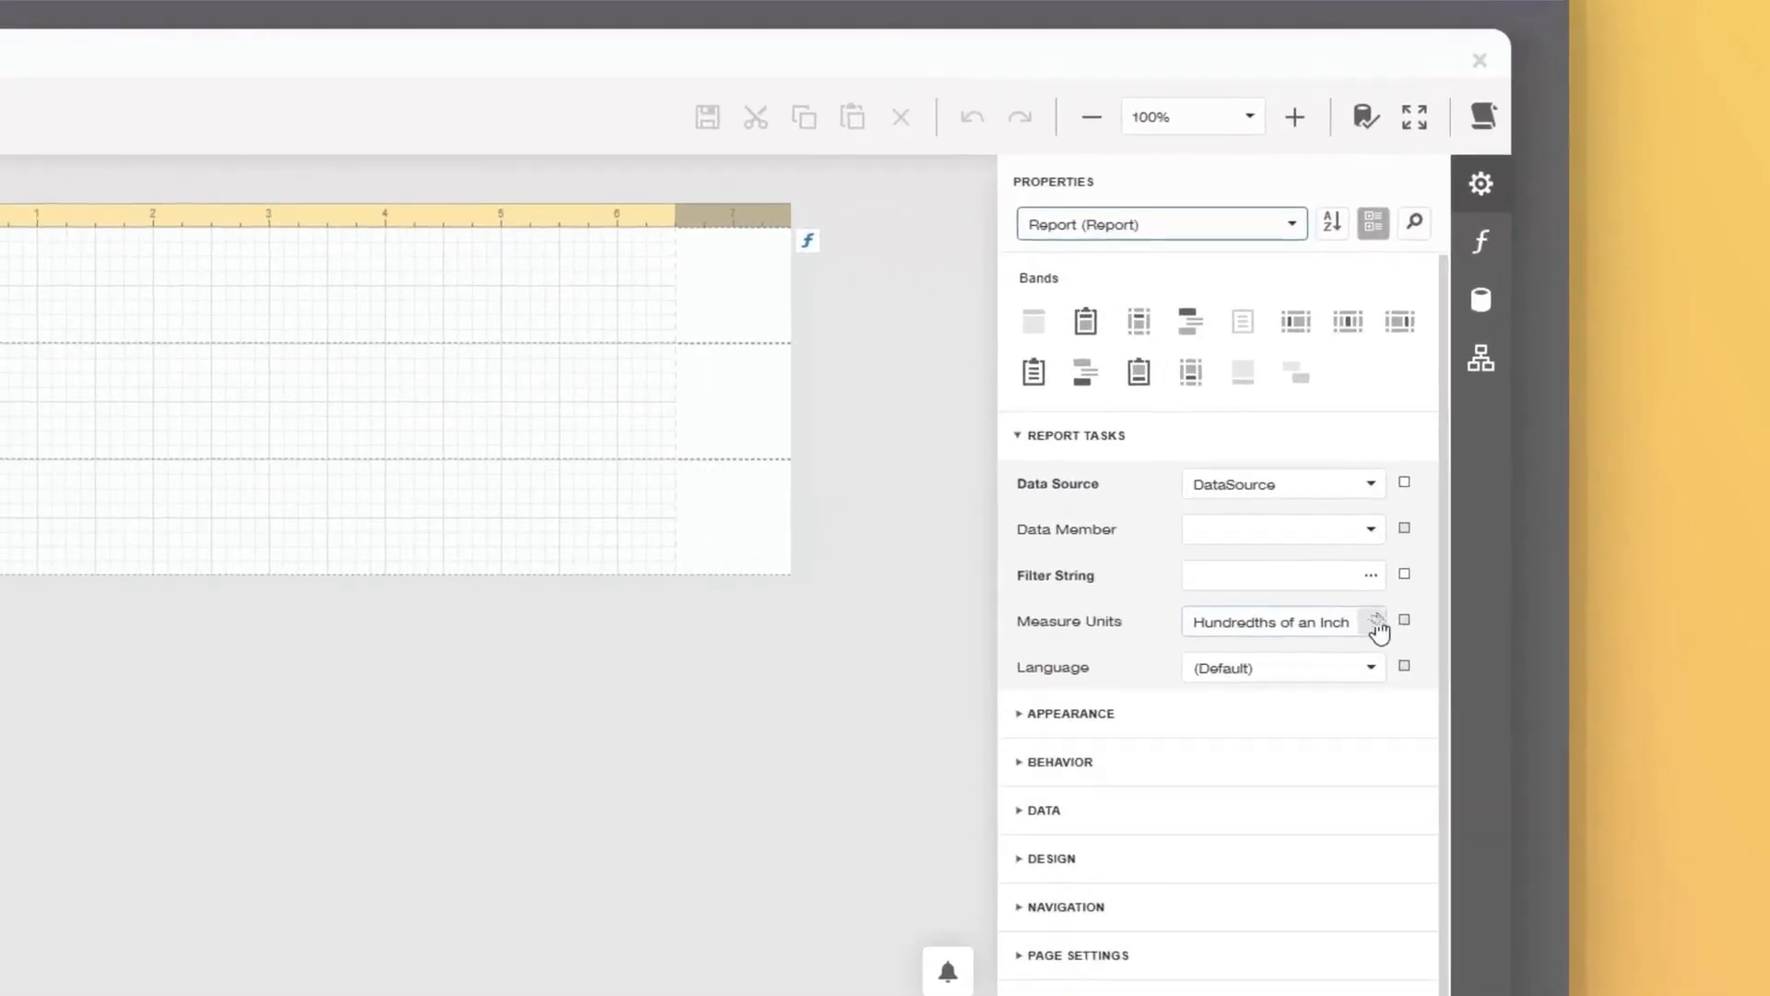
left_click(1530, 582)
left_click(1181, 636)
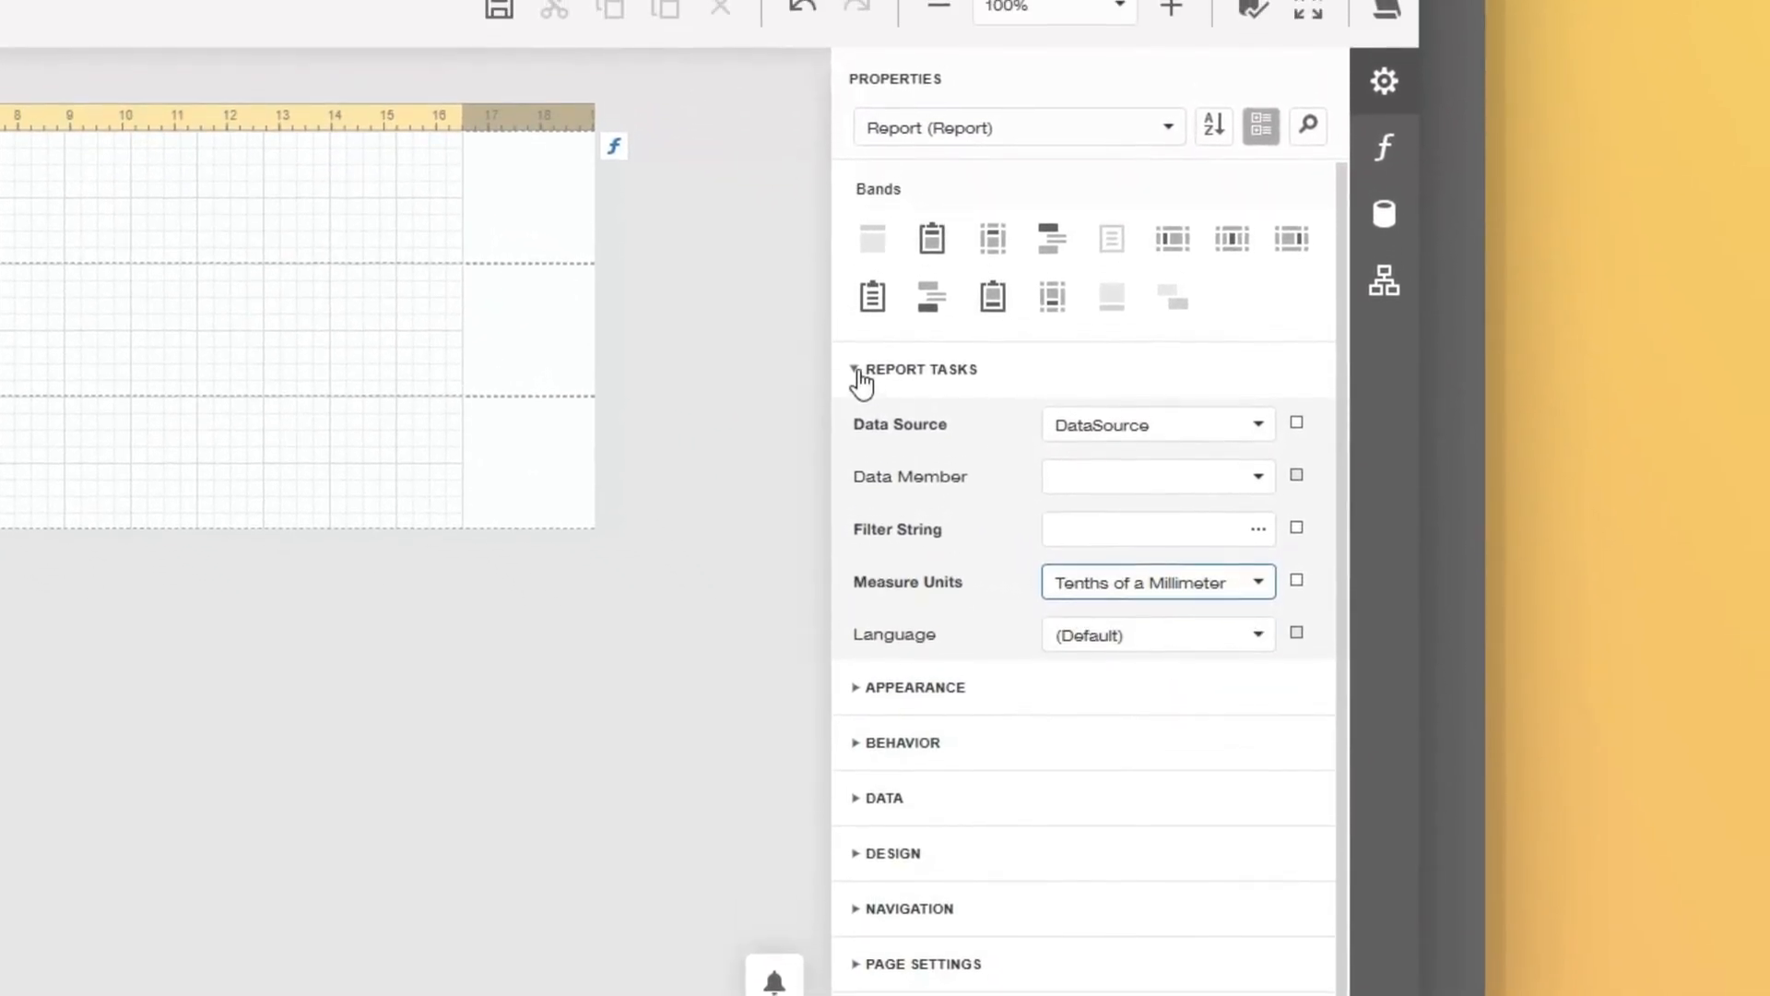
Set the report font to Arial at size 11.
left_click(858, 371)
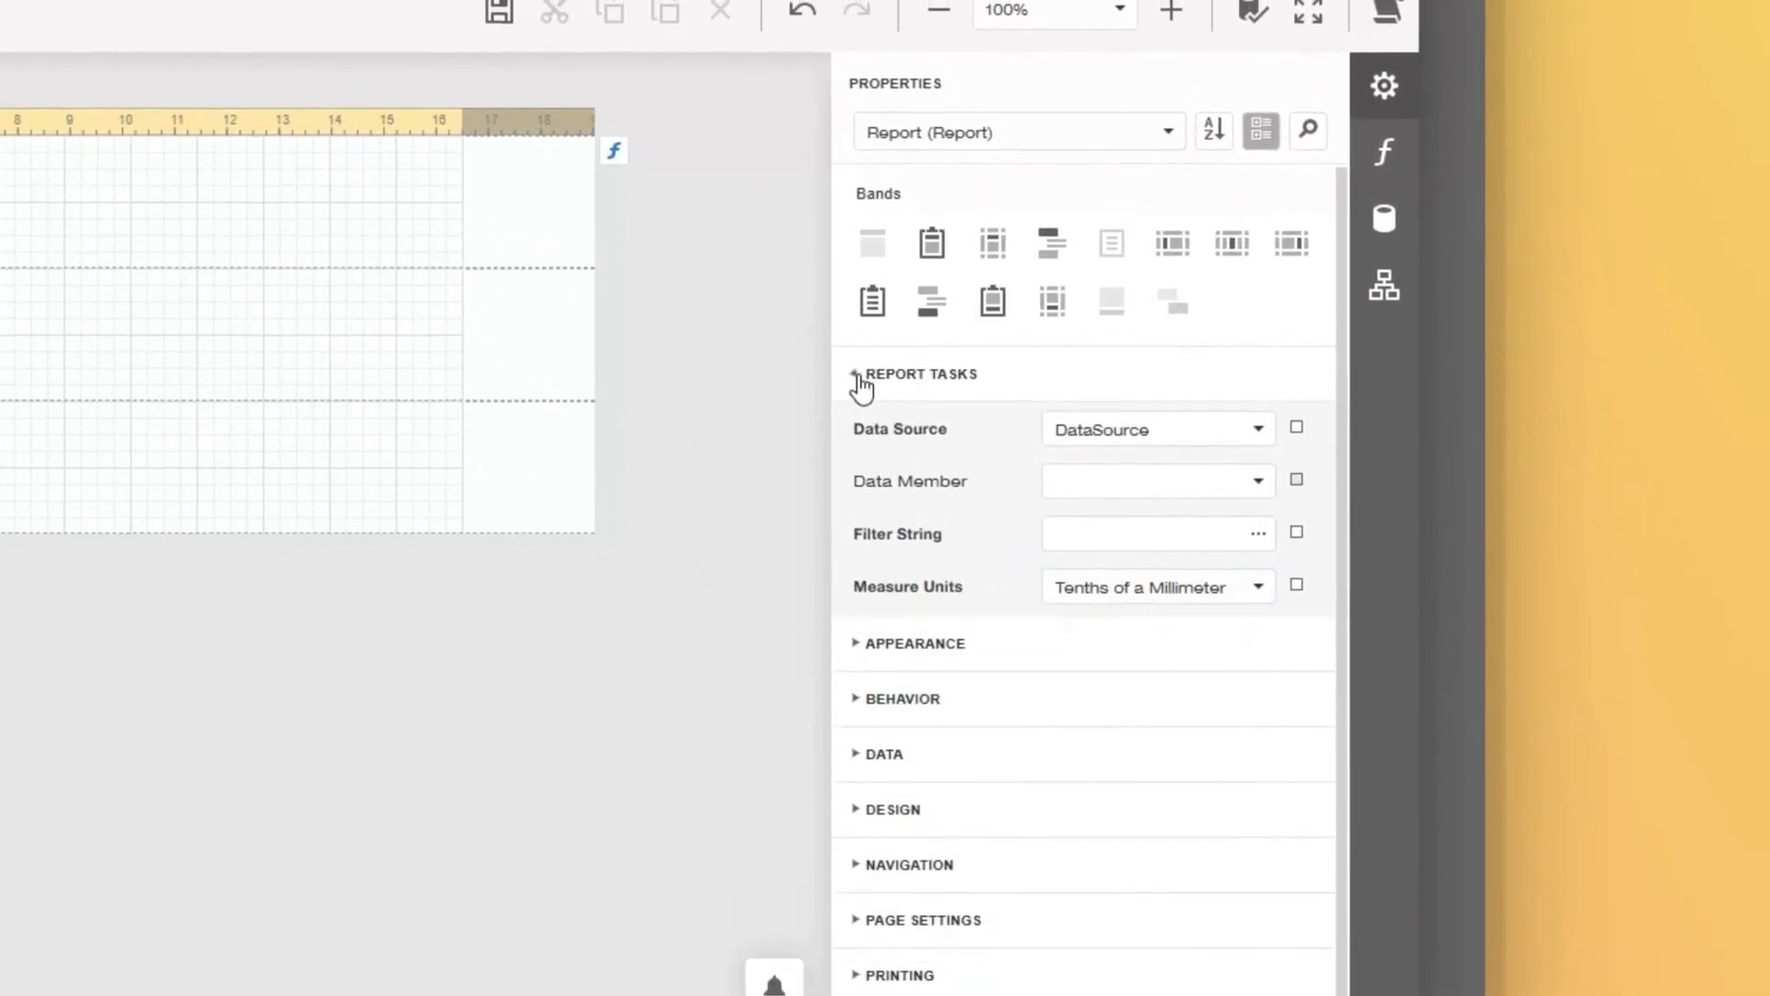
left_click(860, 430)
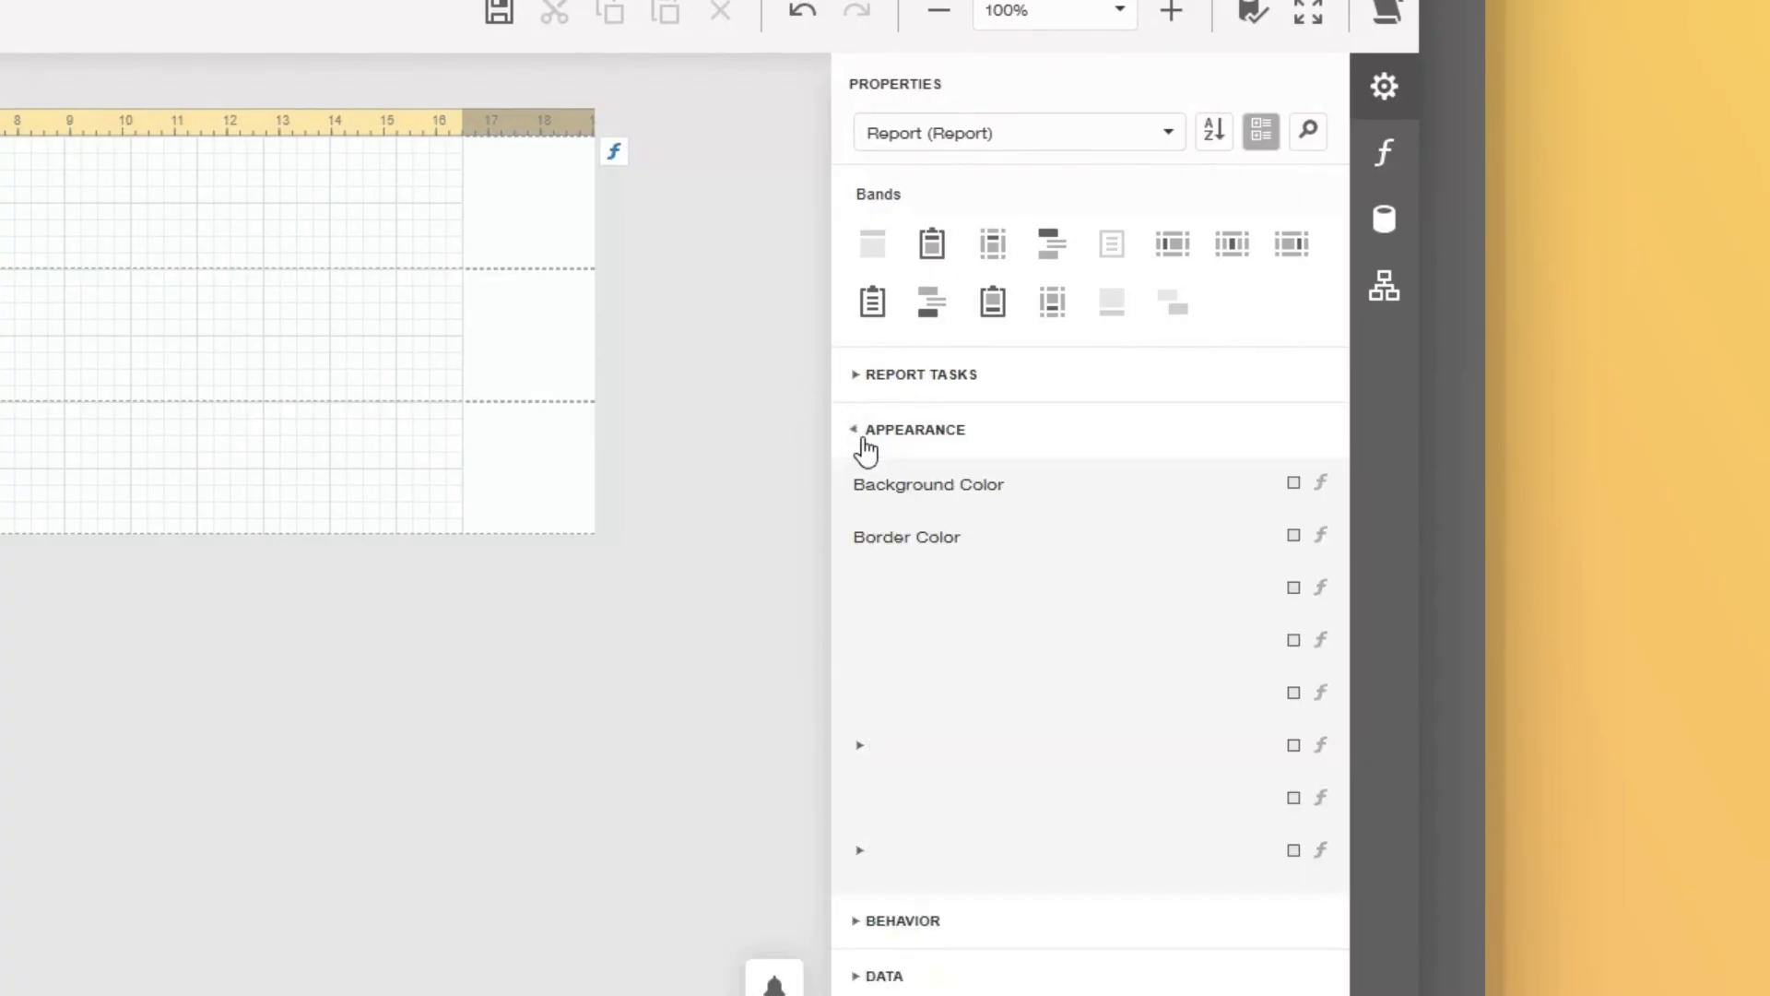
left_click(862, 772)
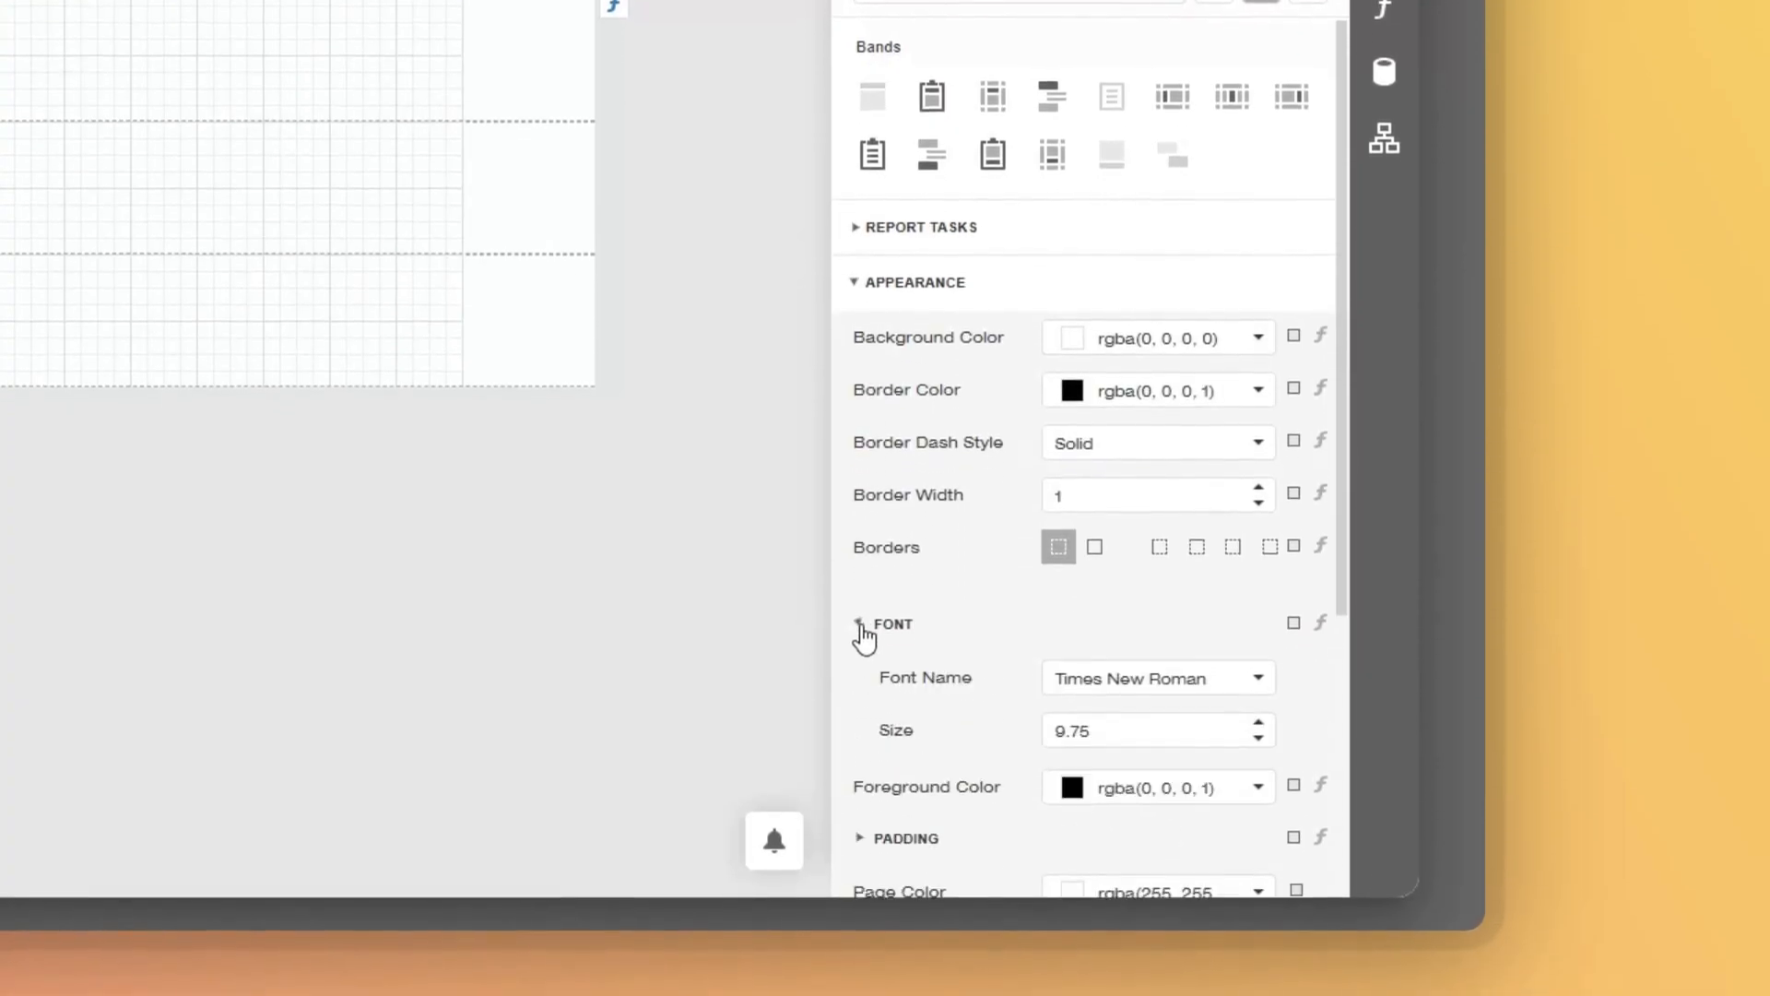
left_click(1150, 689)
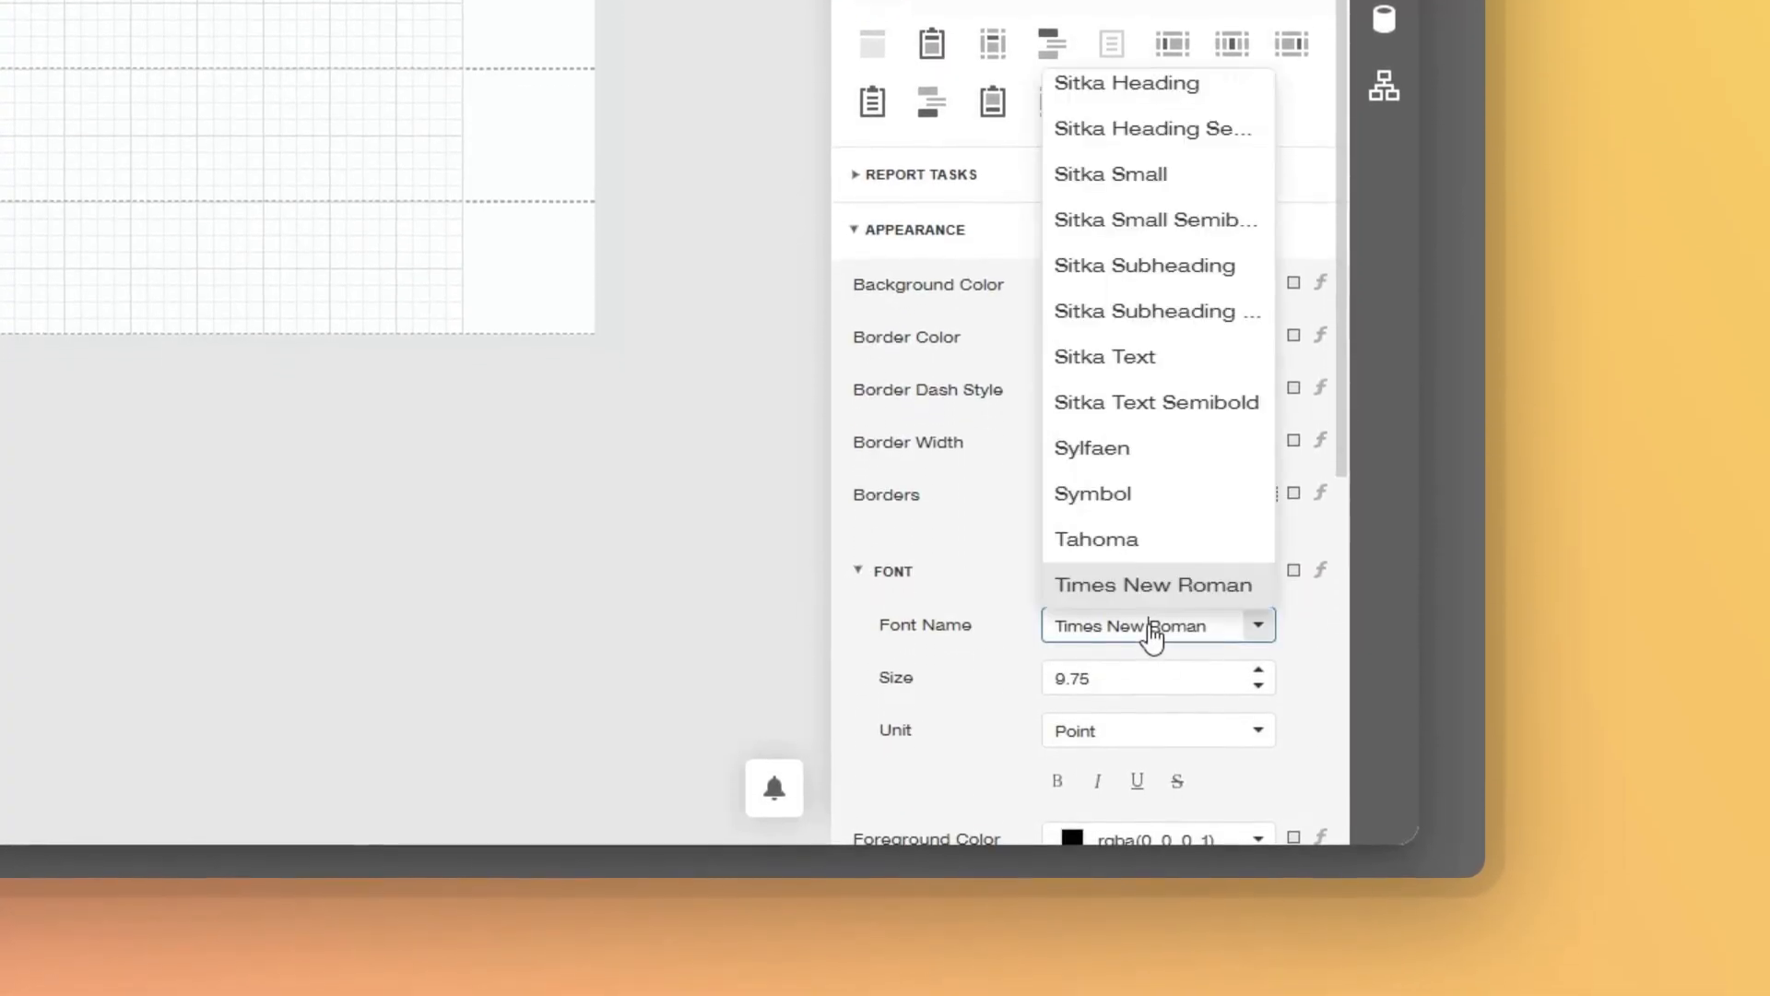
scroll(1138, 478, "up", 15)
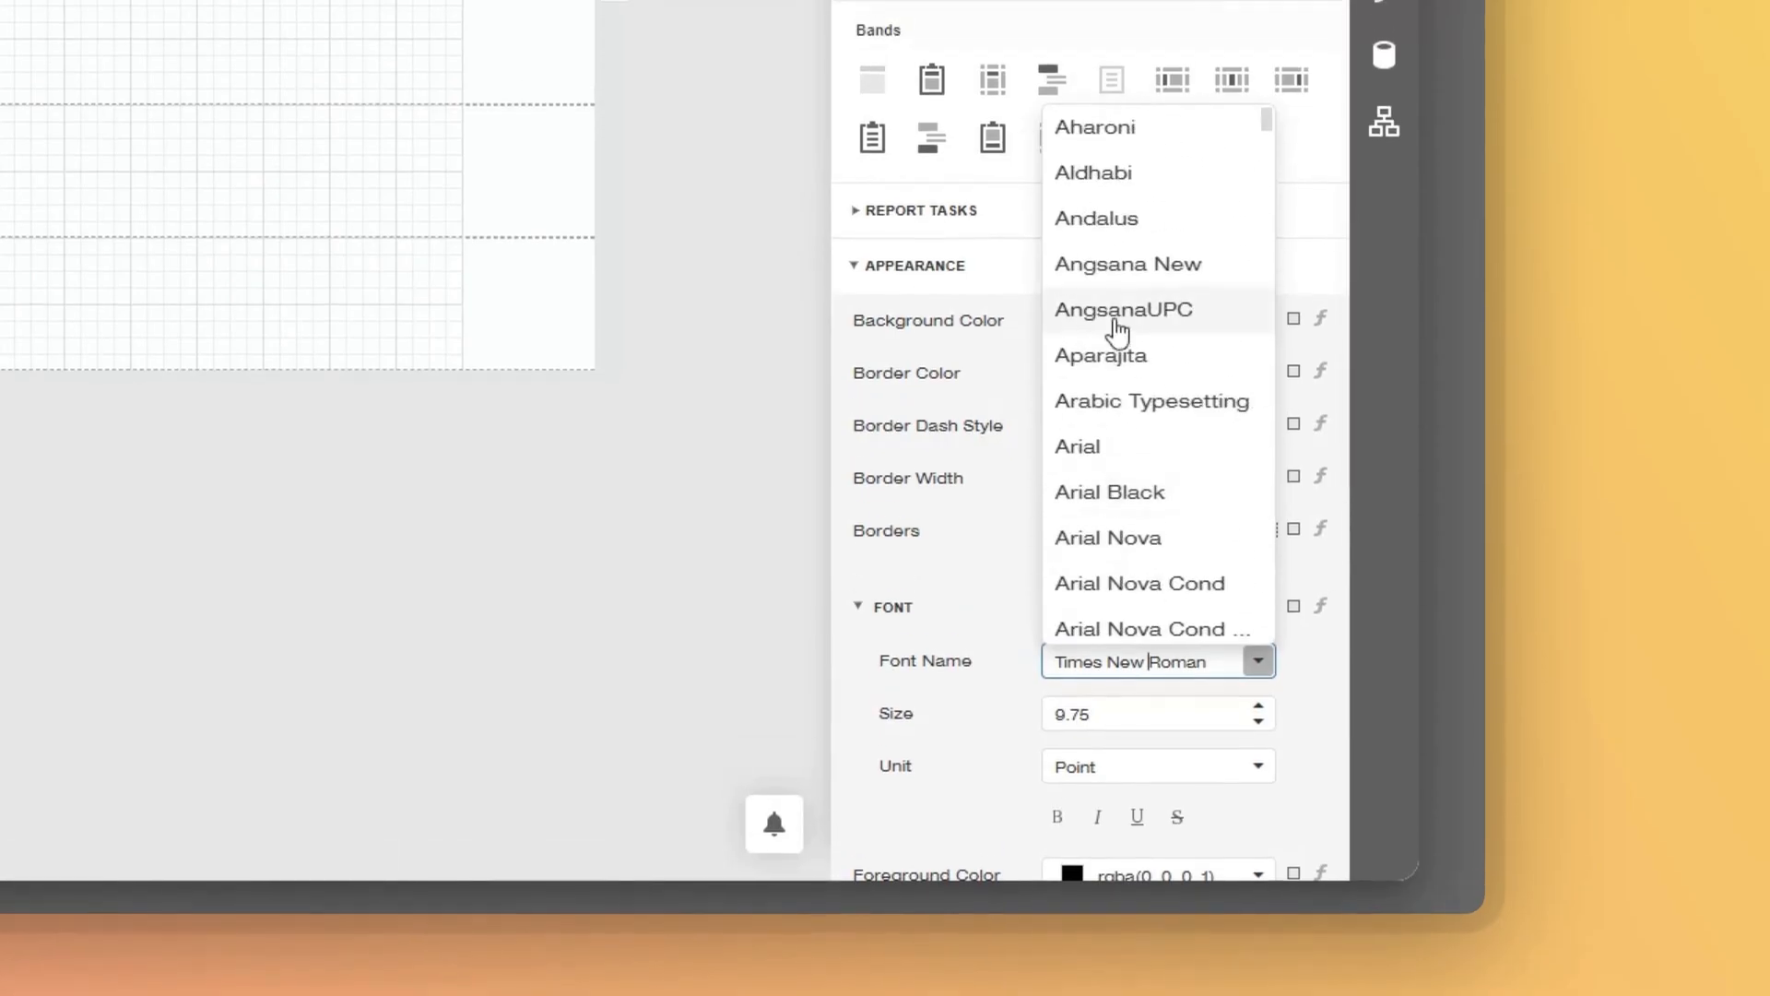
left_click(1134, 464)
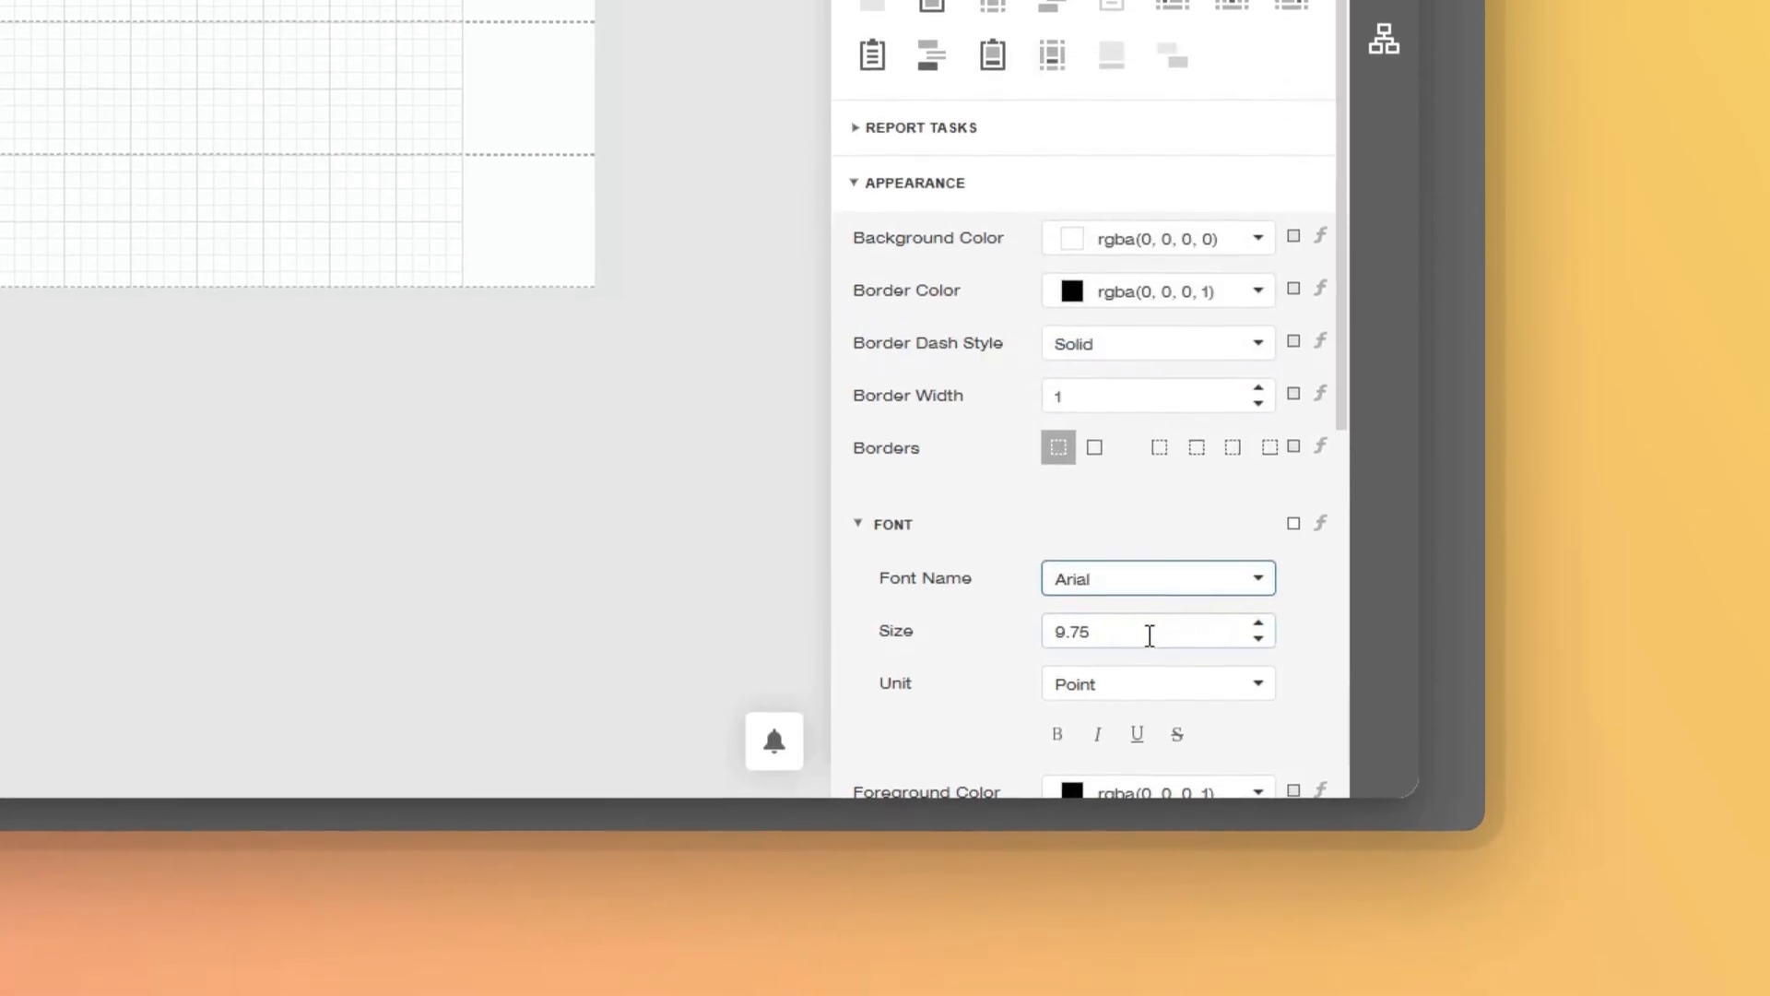
left_click_drag(1148, 672, 943, 672)
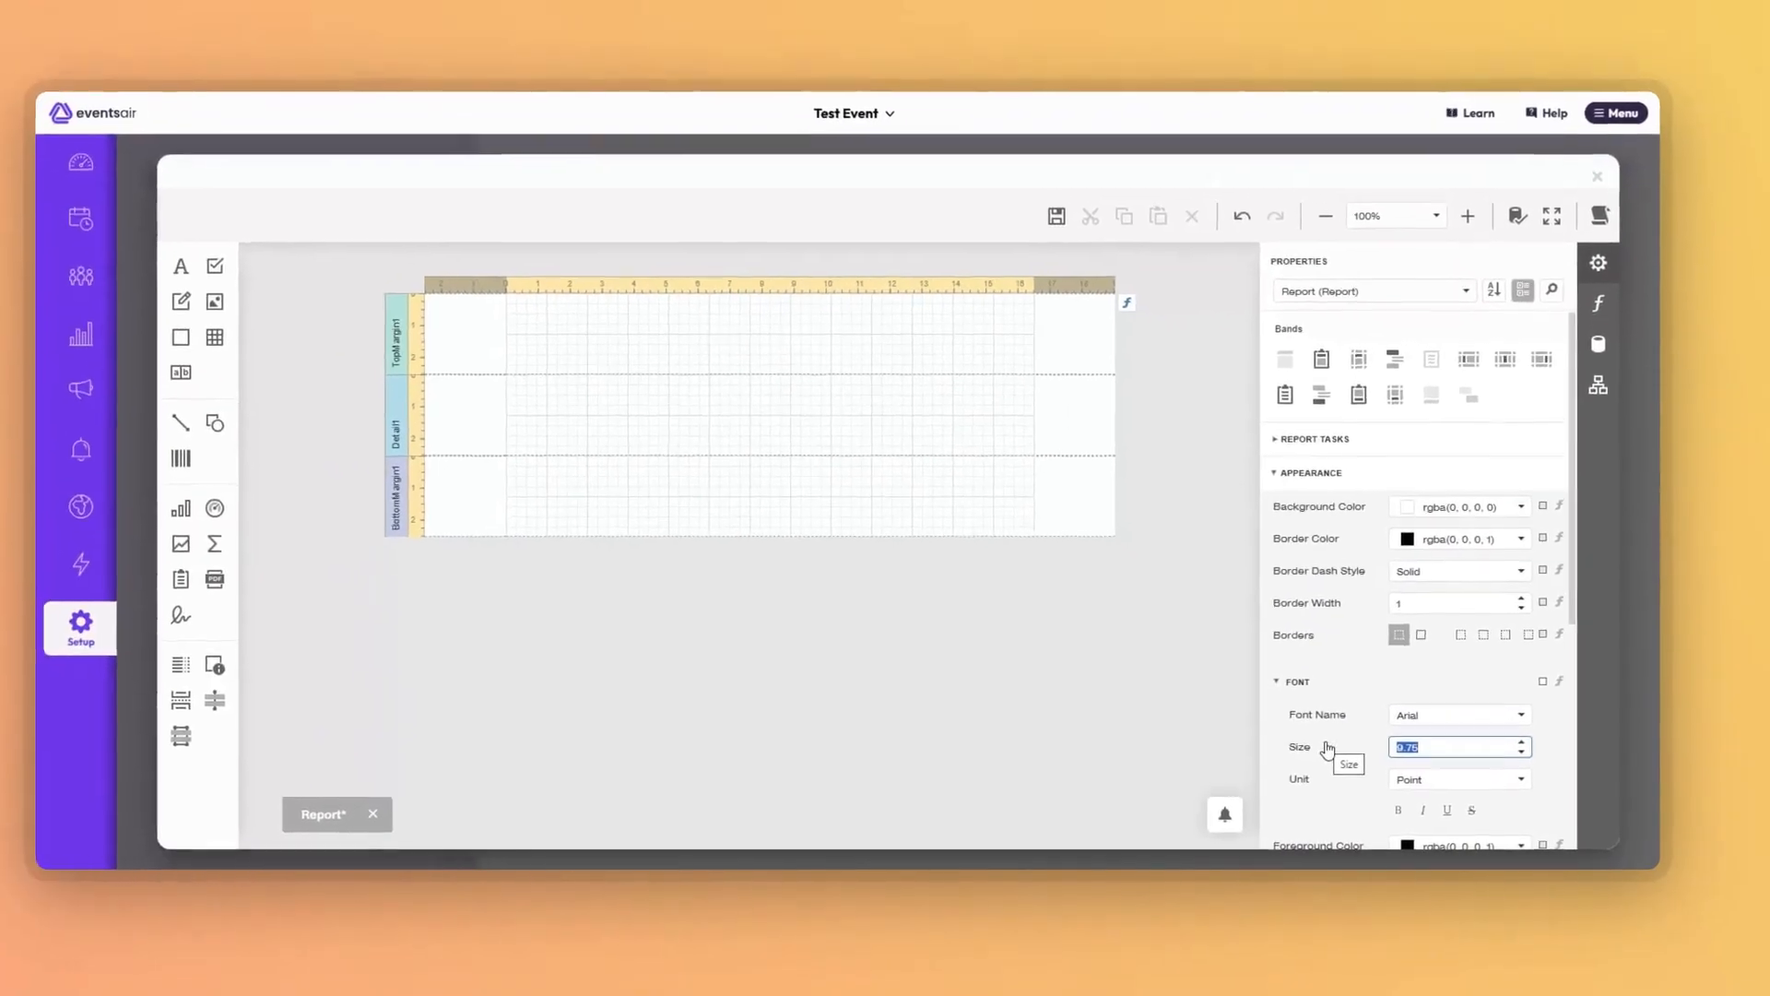
type("11")
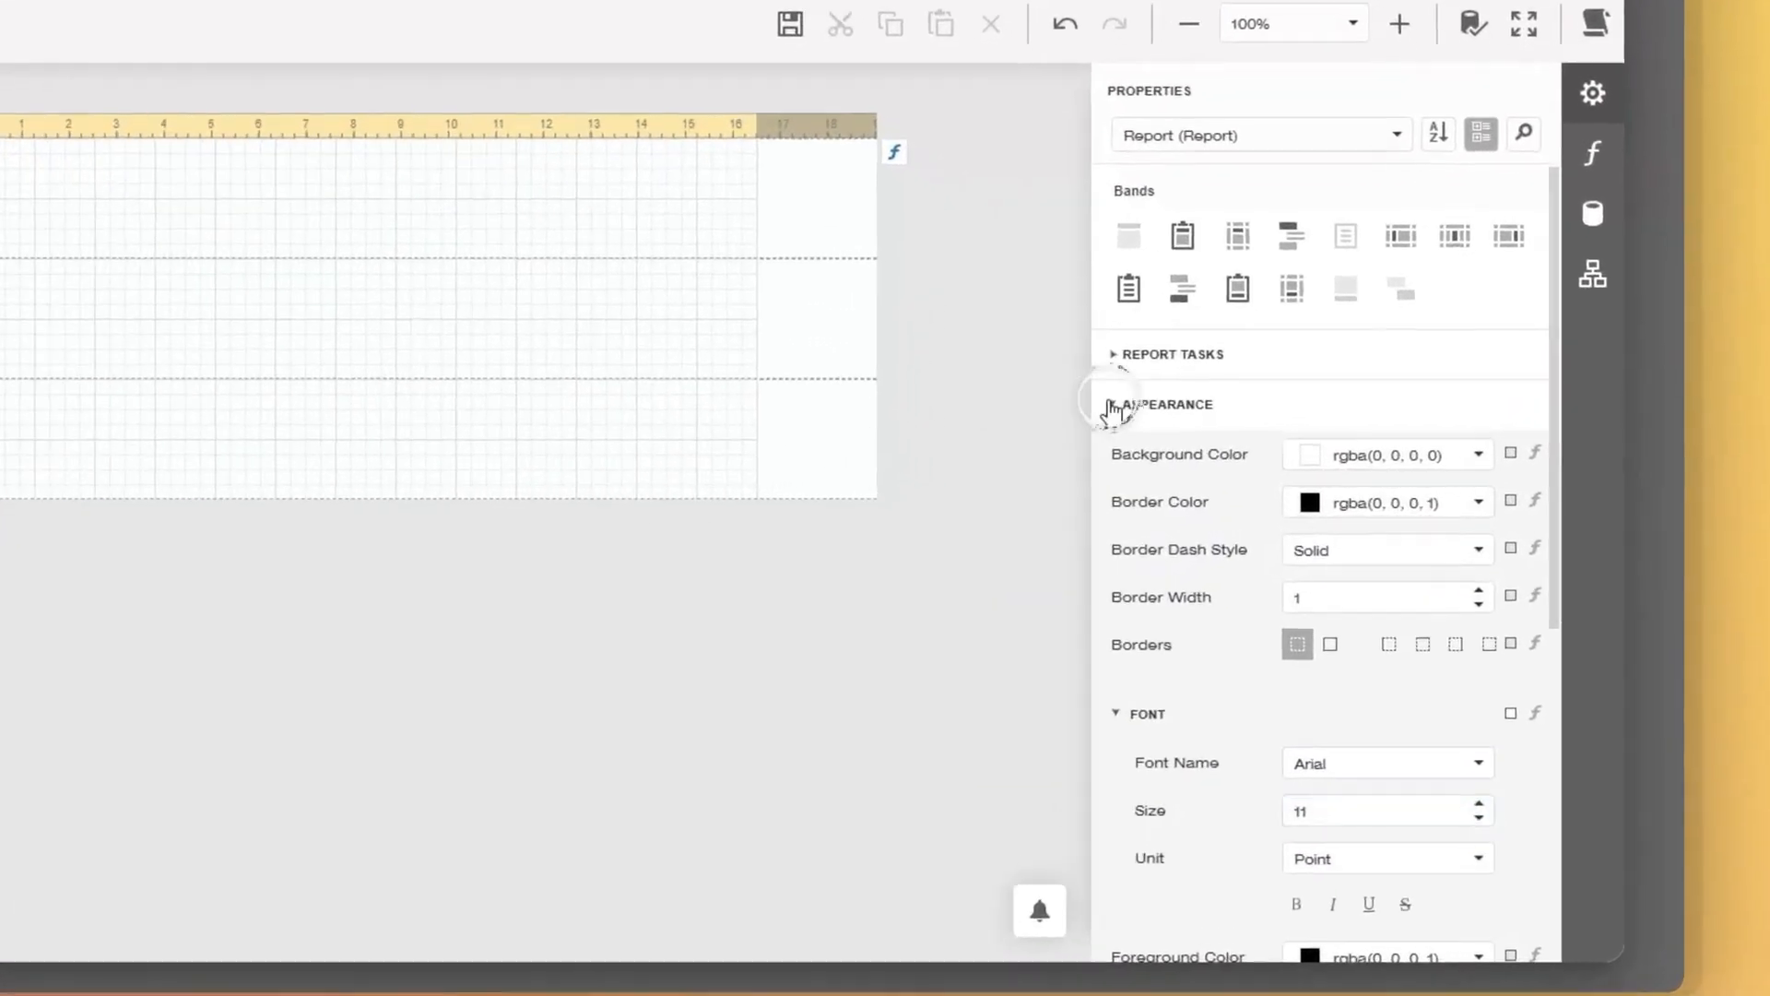
Set the report's Paper Kind to A4.
left_click(1296, 490)
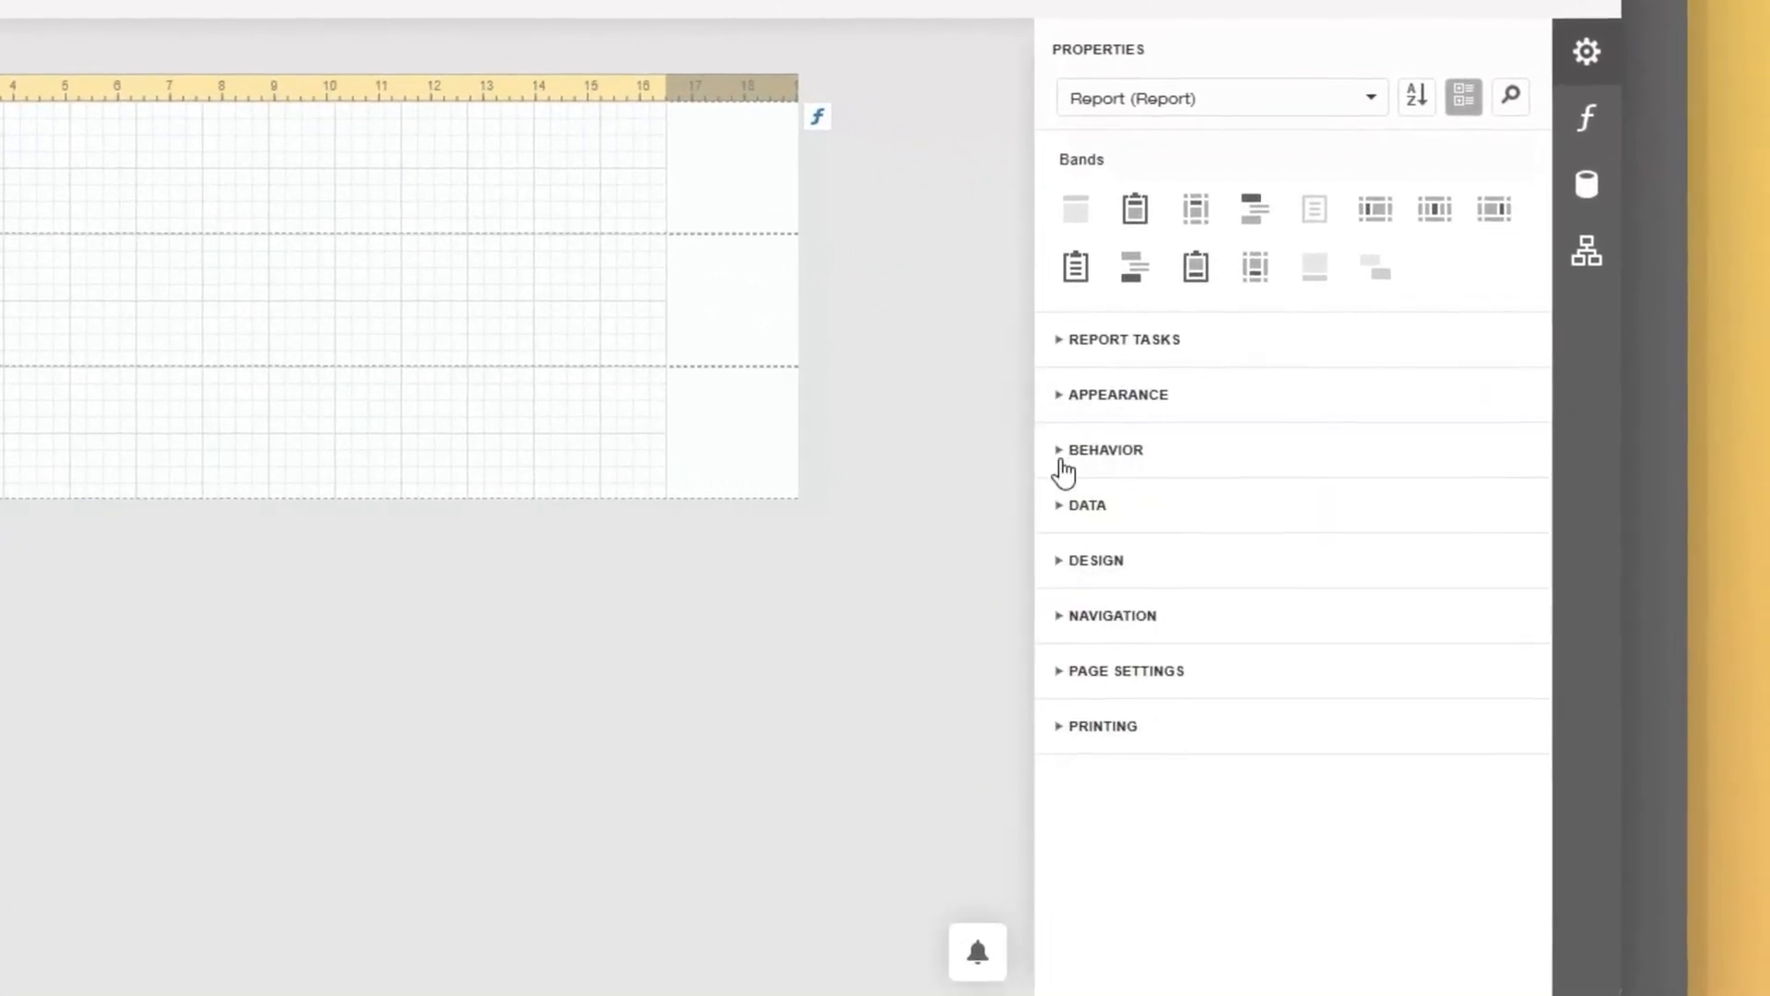
left_click(1060, 670)
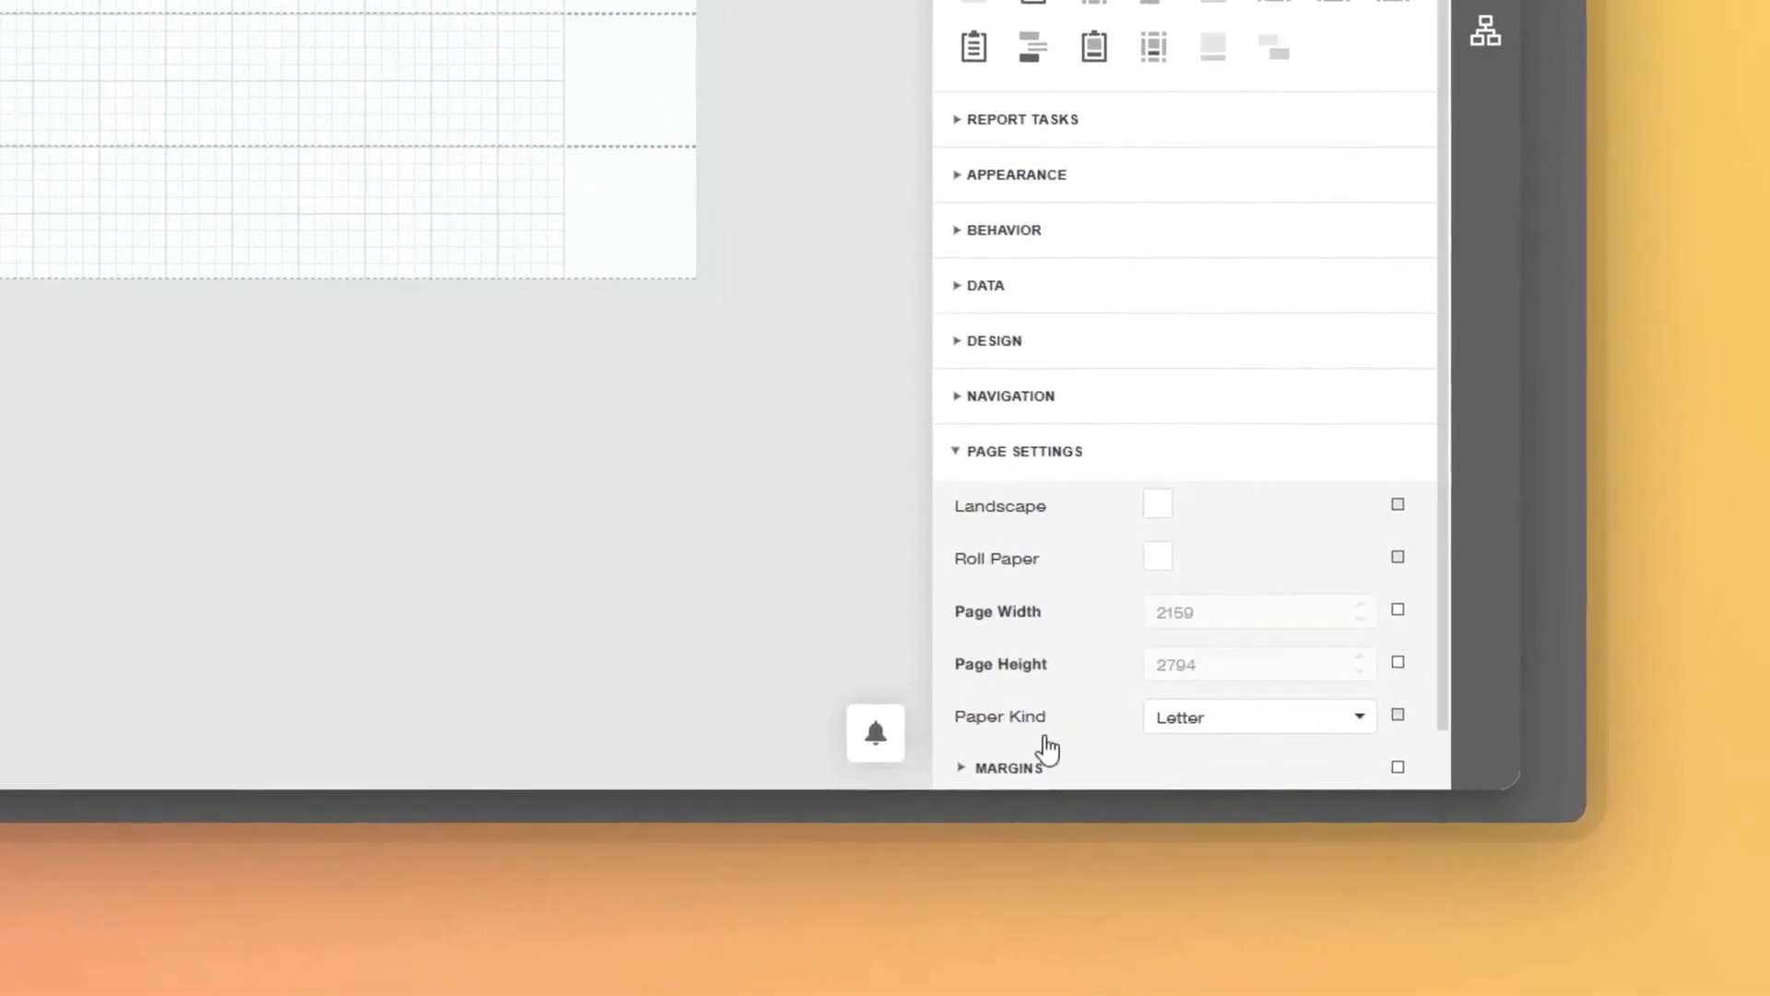
left_click(1368, 721)
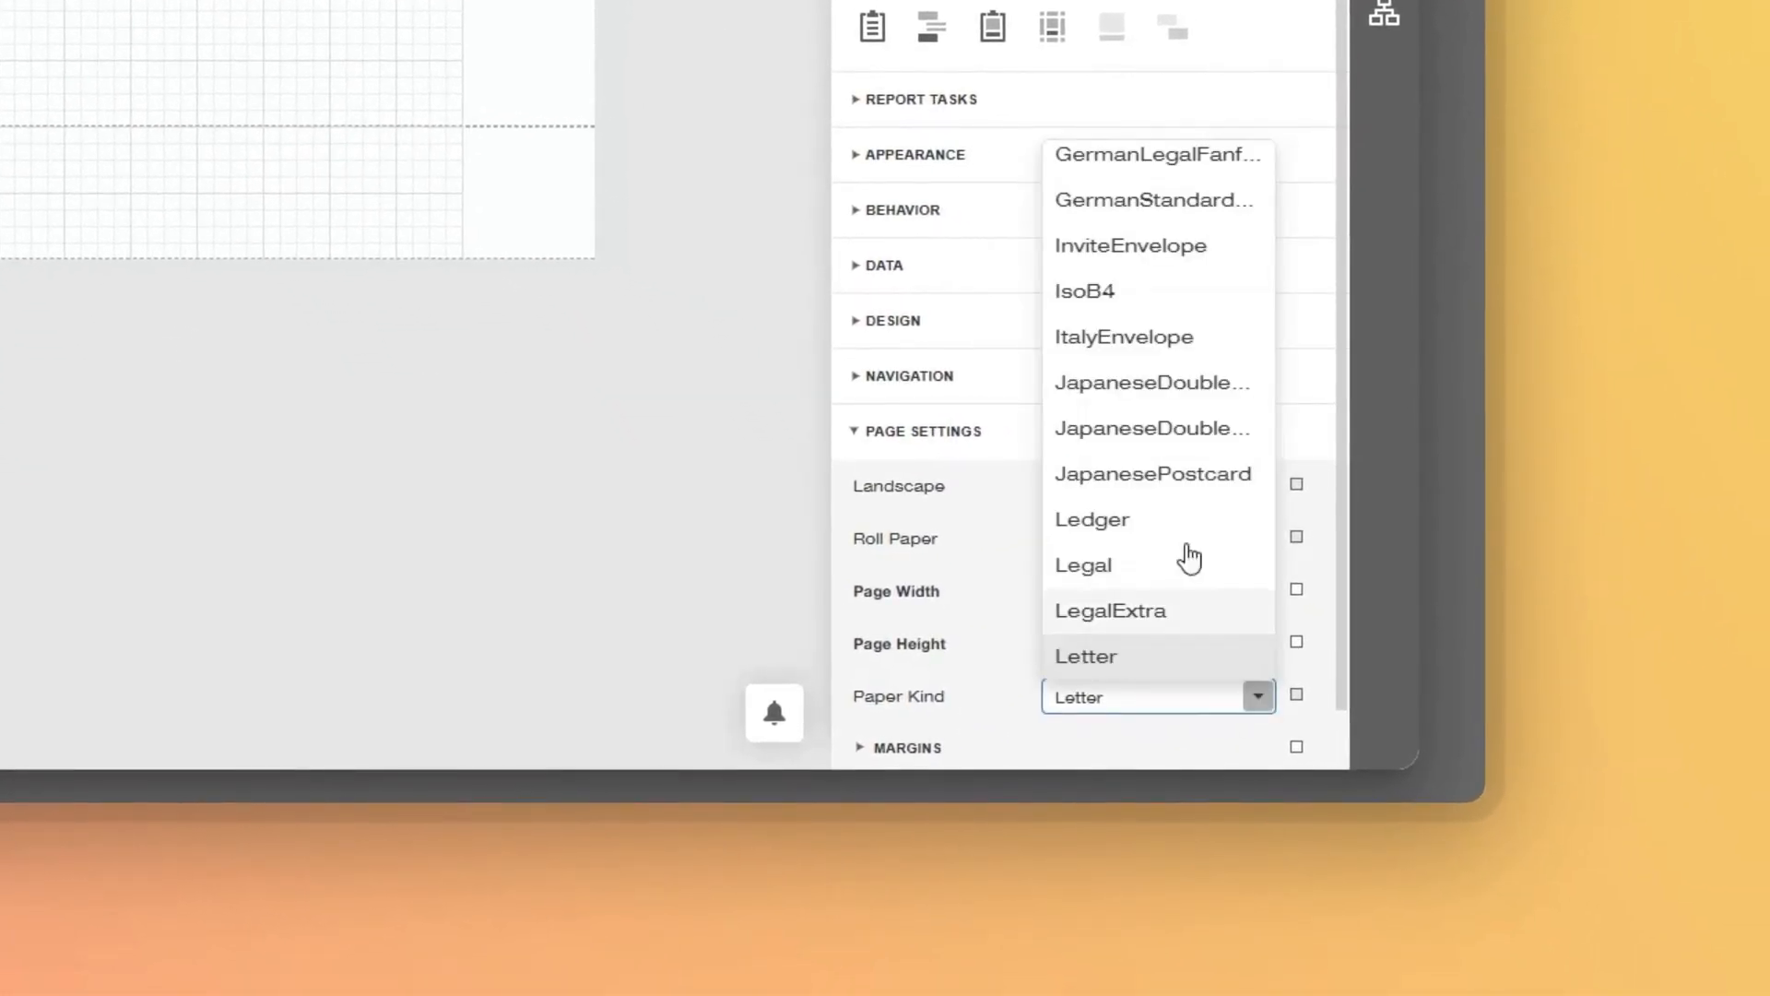
scroll(1107, 356, "up", 10)
left_click(1099, 442)
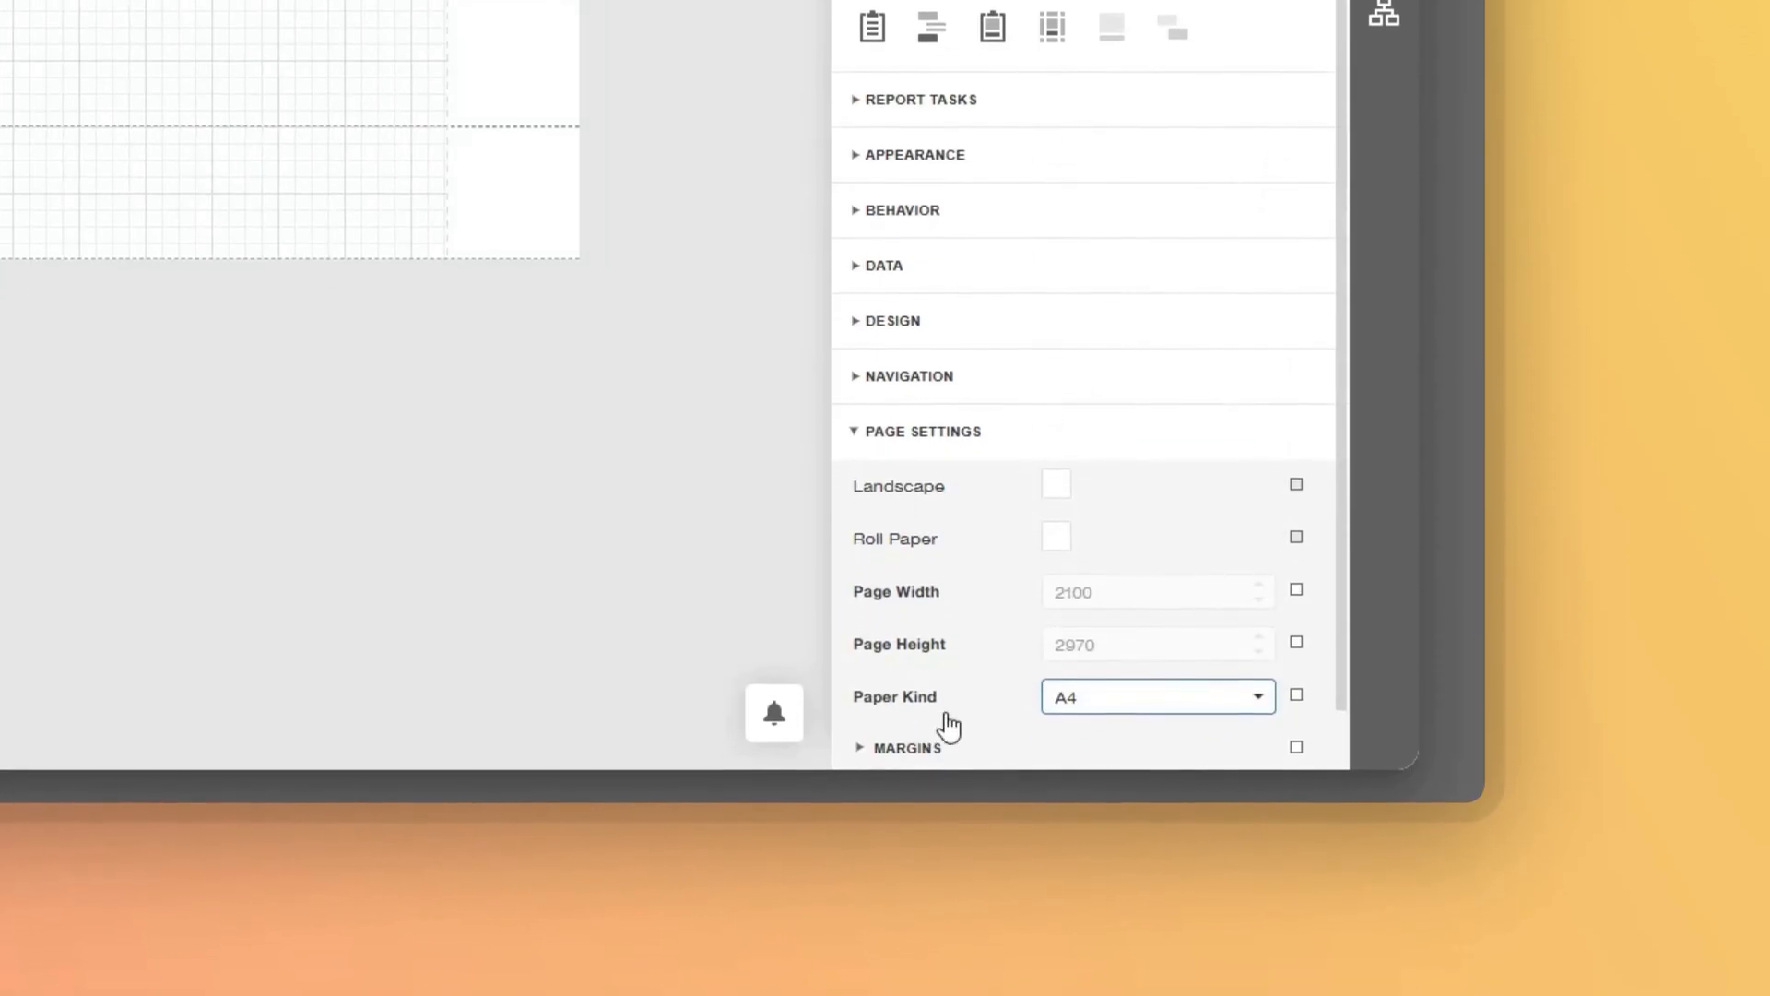
Set the Left, Right, Top and Bottom margins all to 0.
scroll(931, 728, "down", 1)
left_click(862, 688)
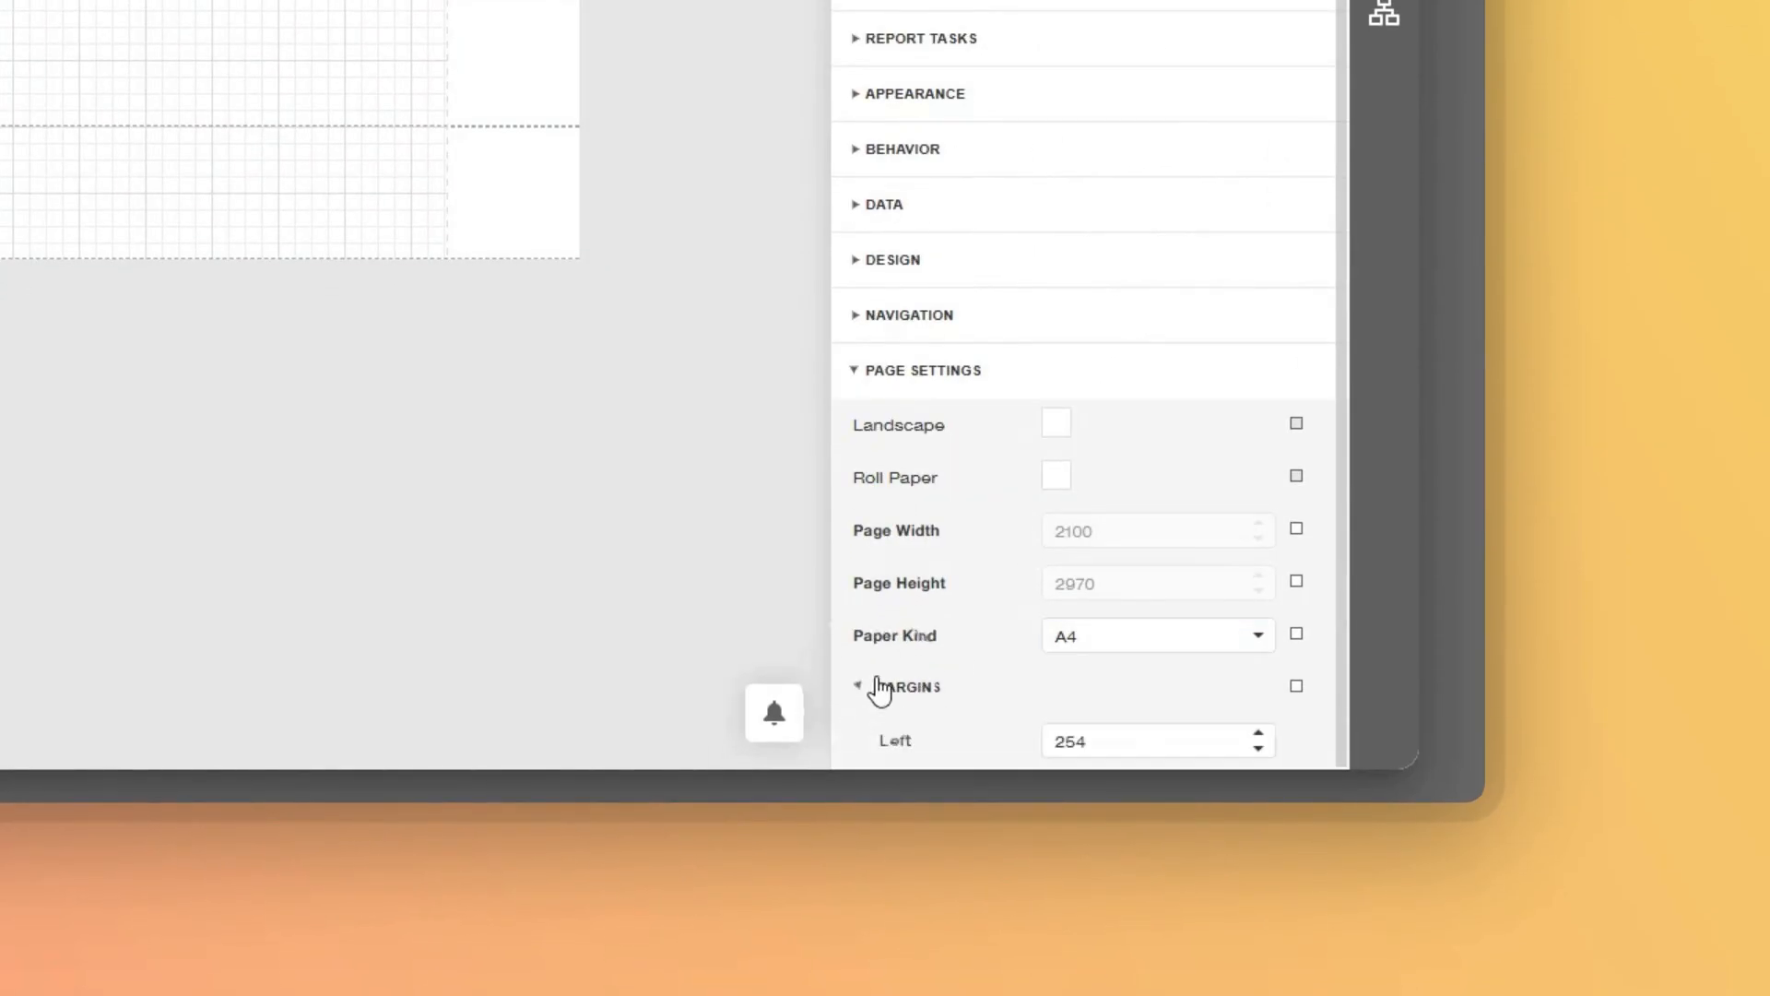
scroll(960, 652, "down", 3)
double_click(1143, 530)
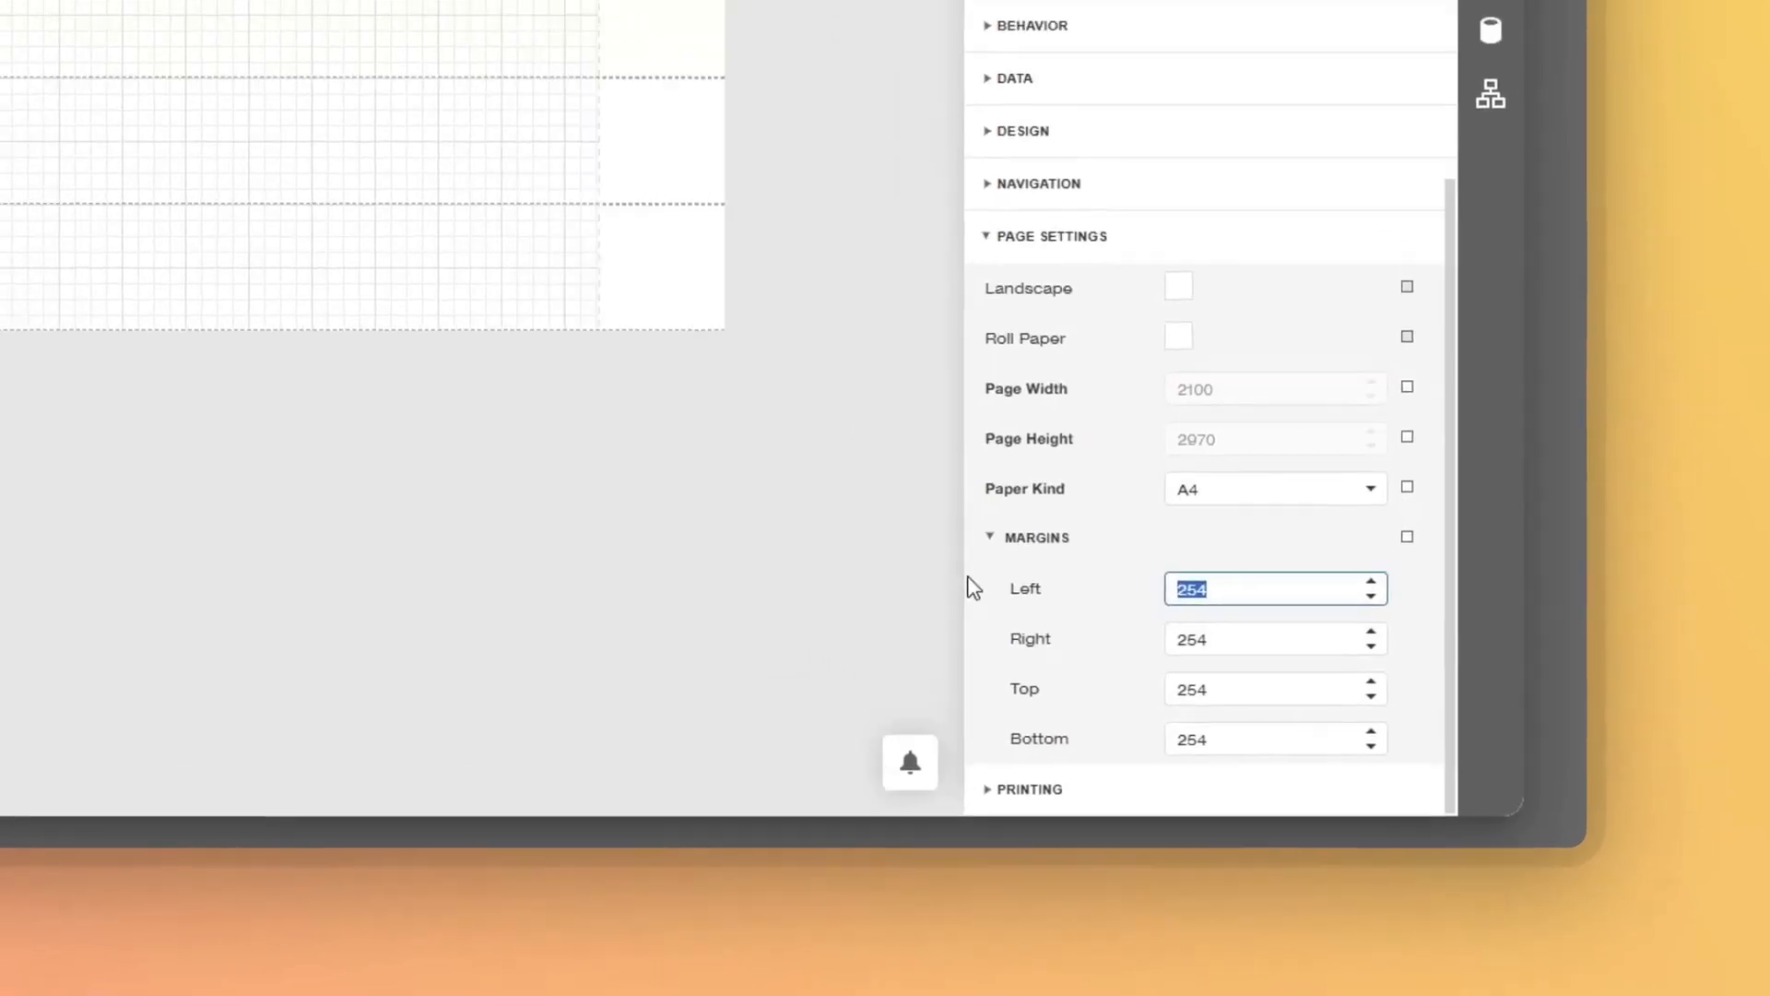
type("0")
key("Tab")
type("0")
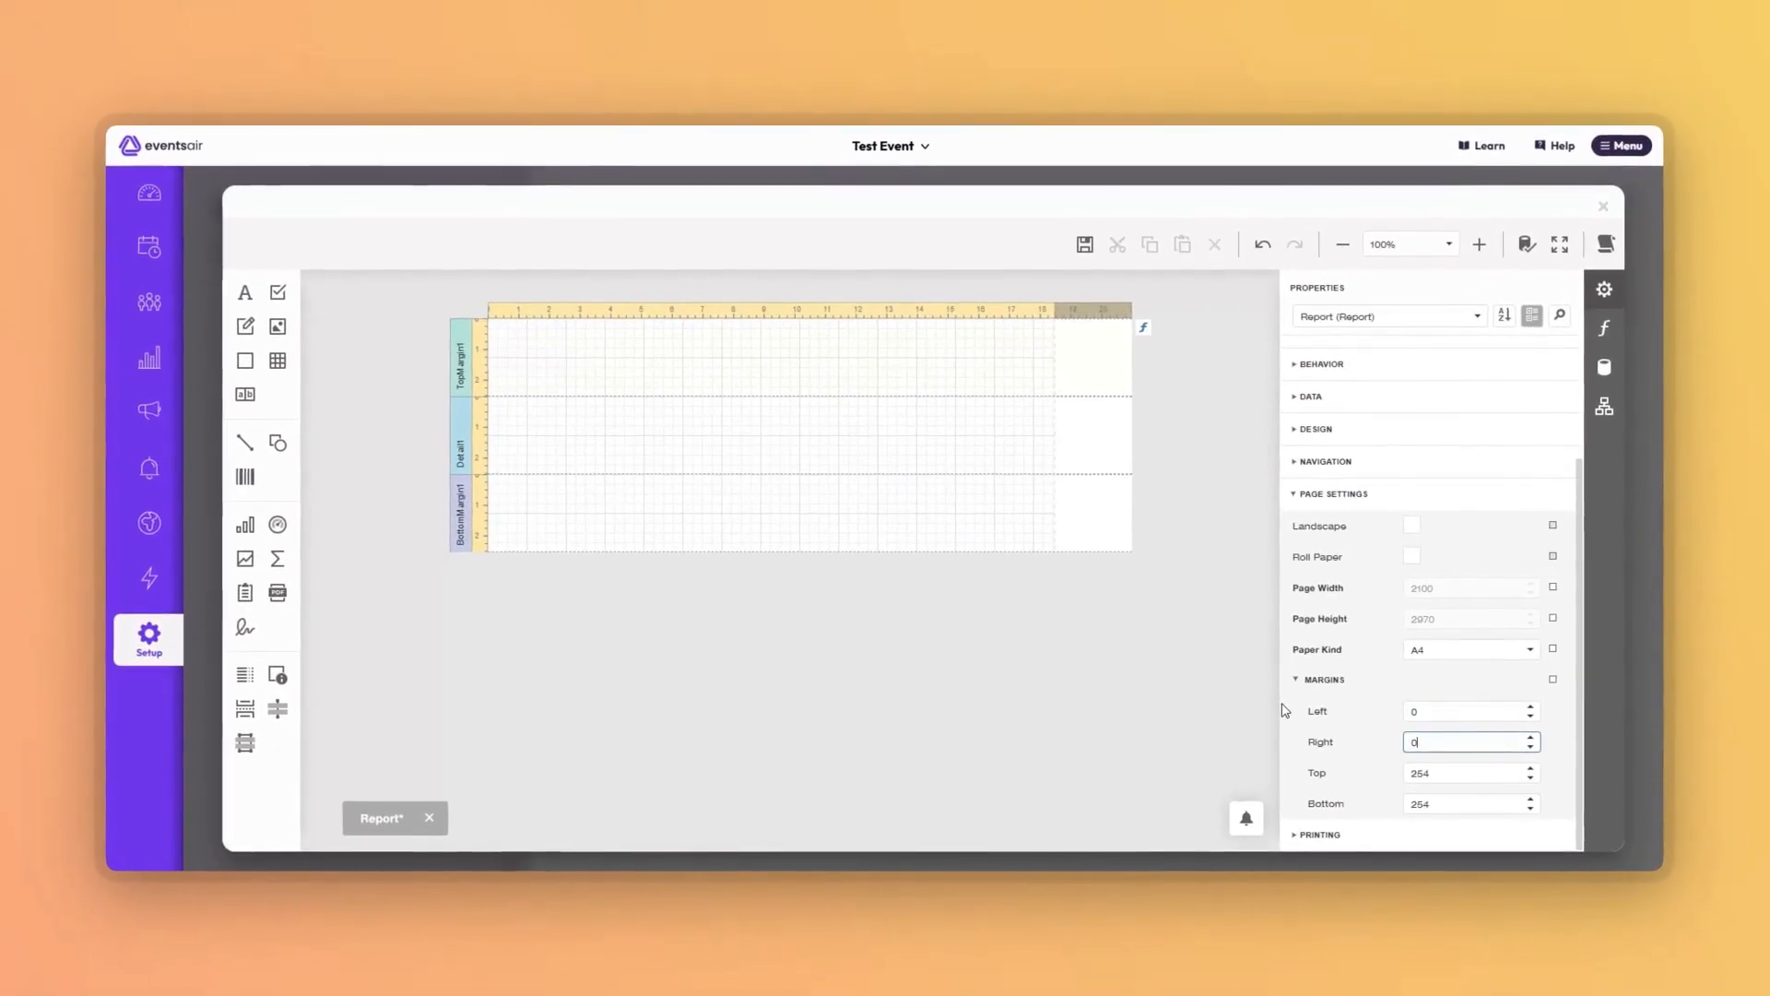
key("Tab")
type("0")
key("Tab")
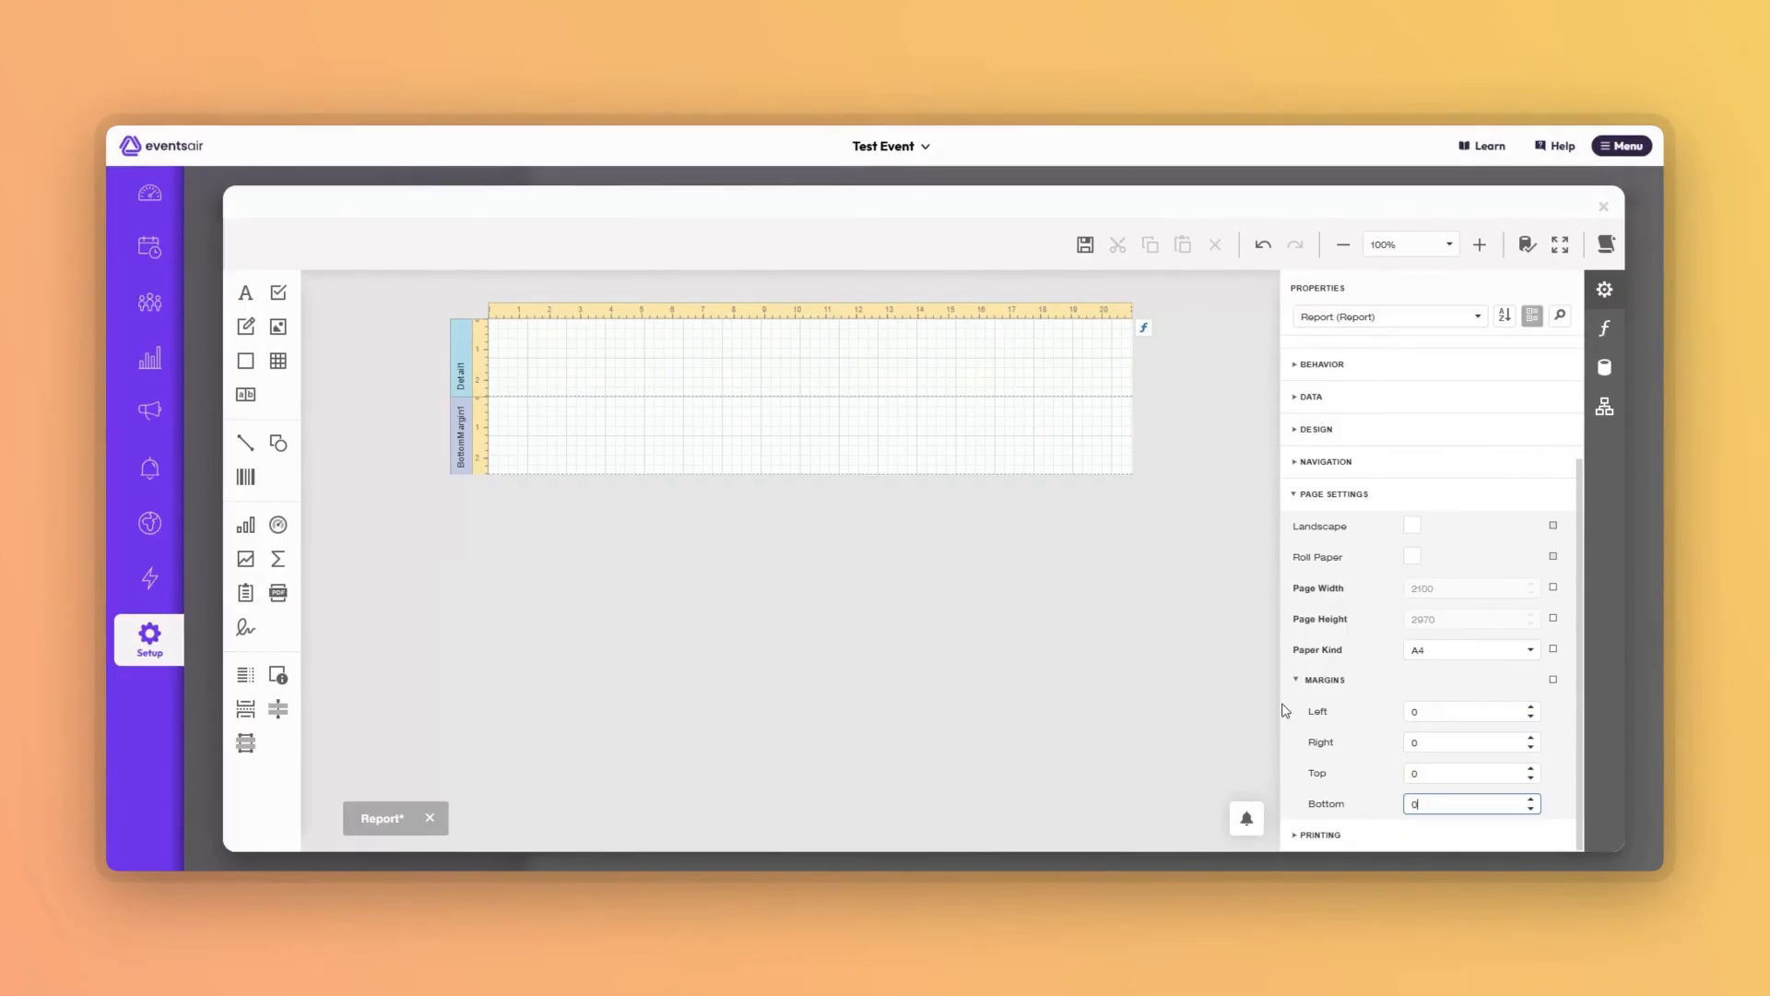
left_click(1313, 498)
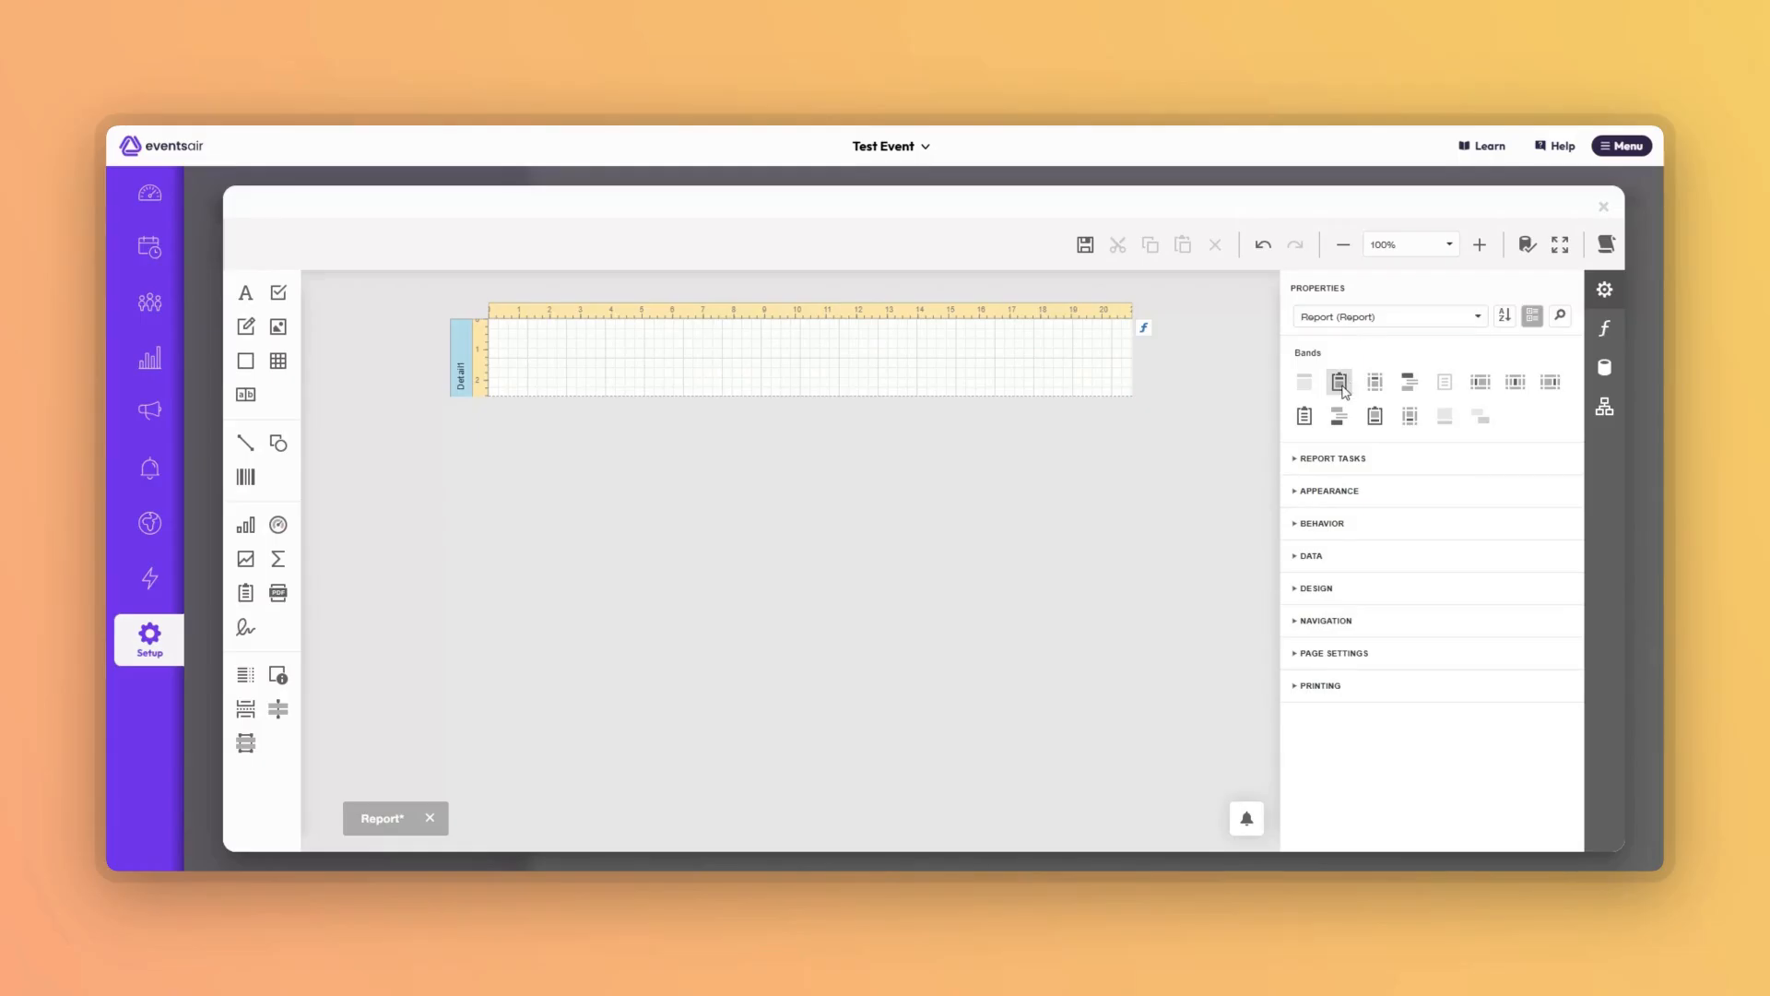
Add a report header band and set its height to 60.
left_click(1341, 383)
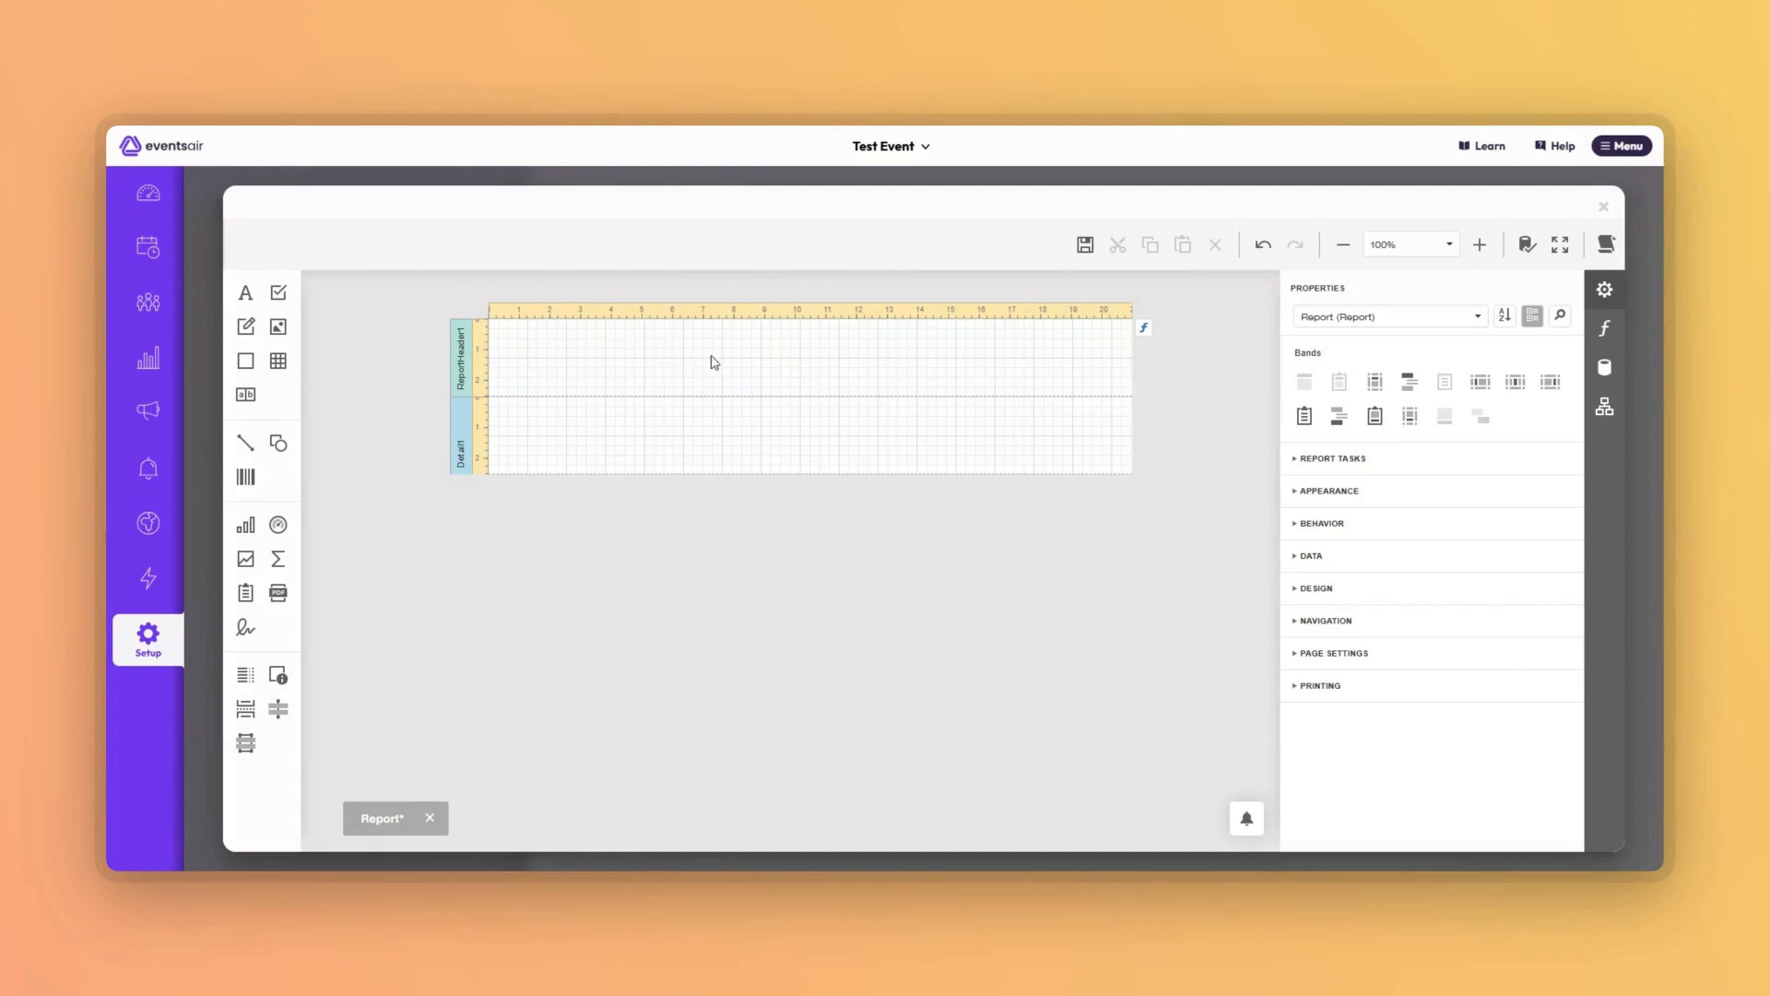
left_click(768, 366)
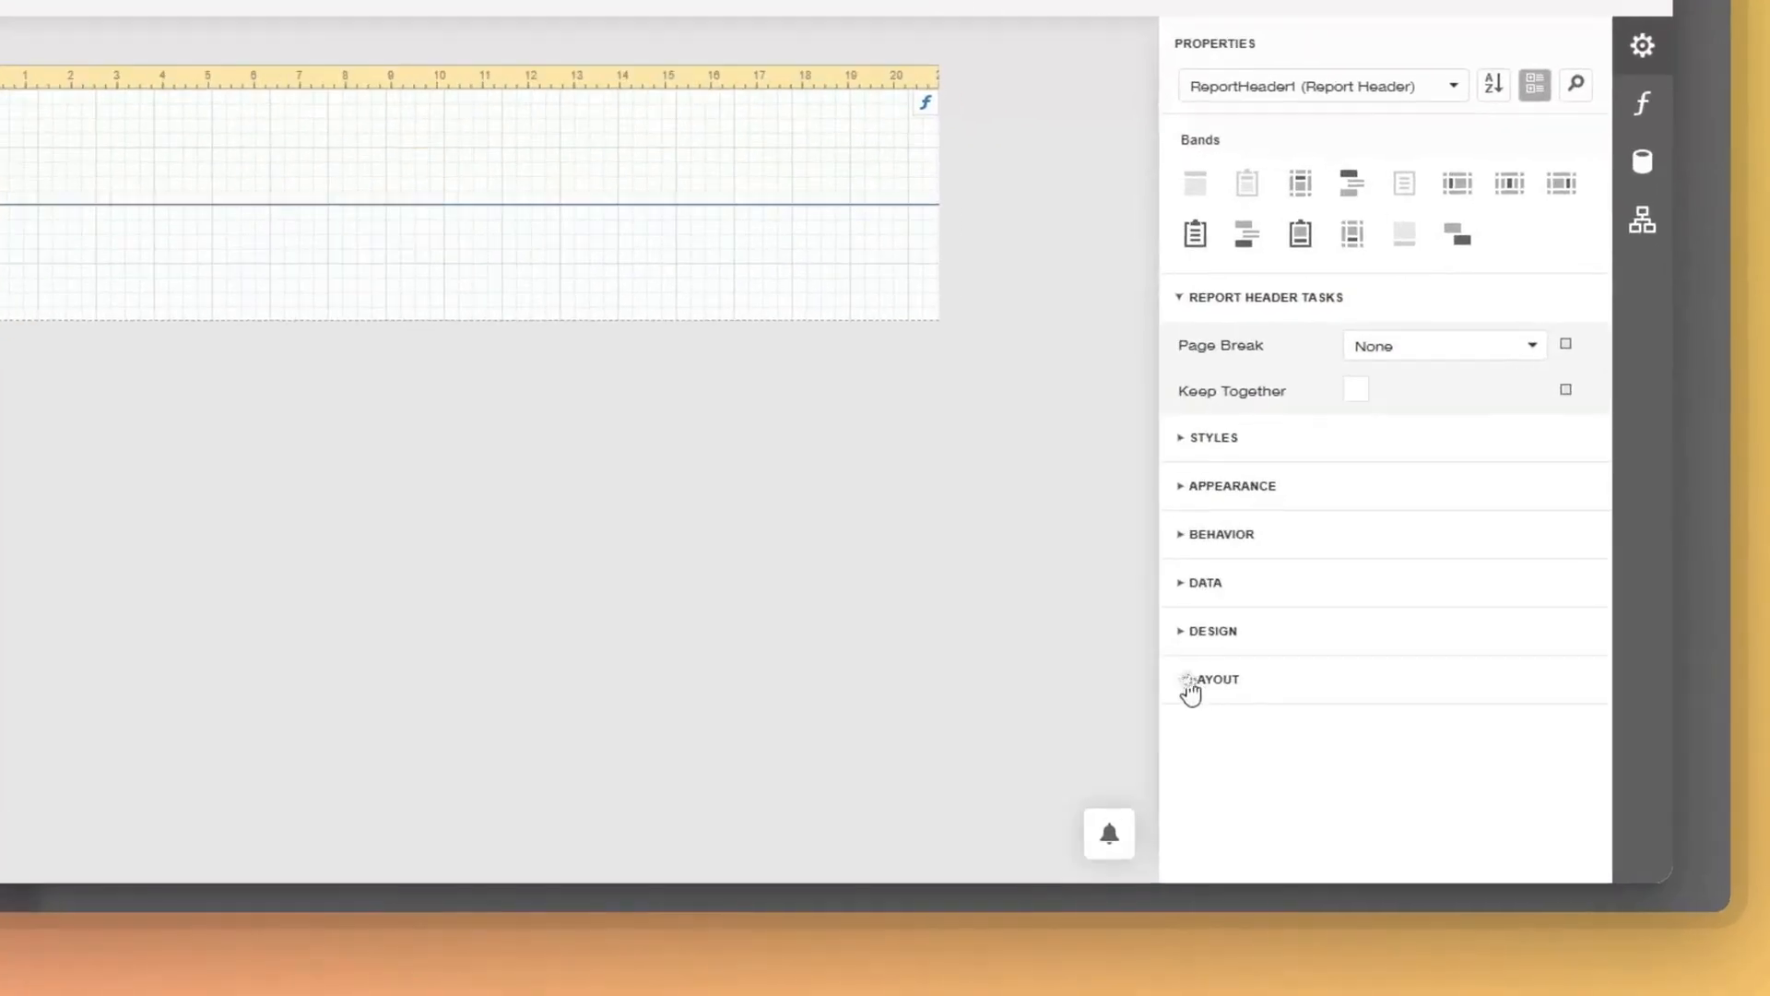
left_click(1309, 713)
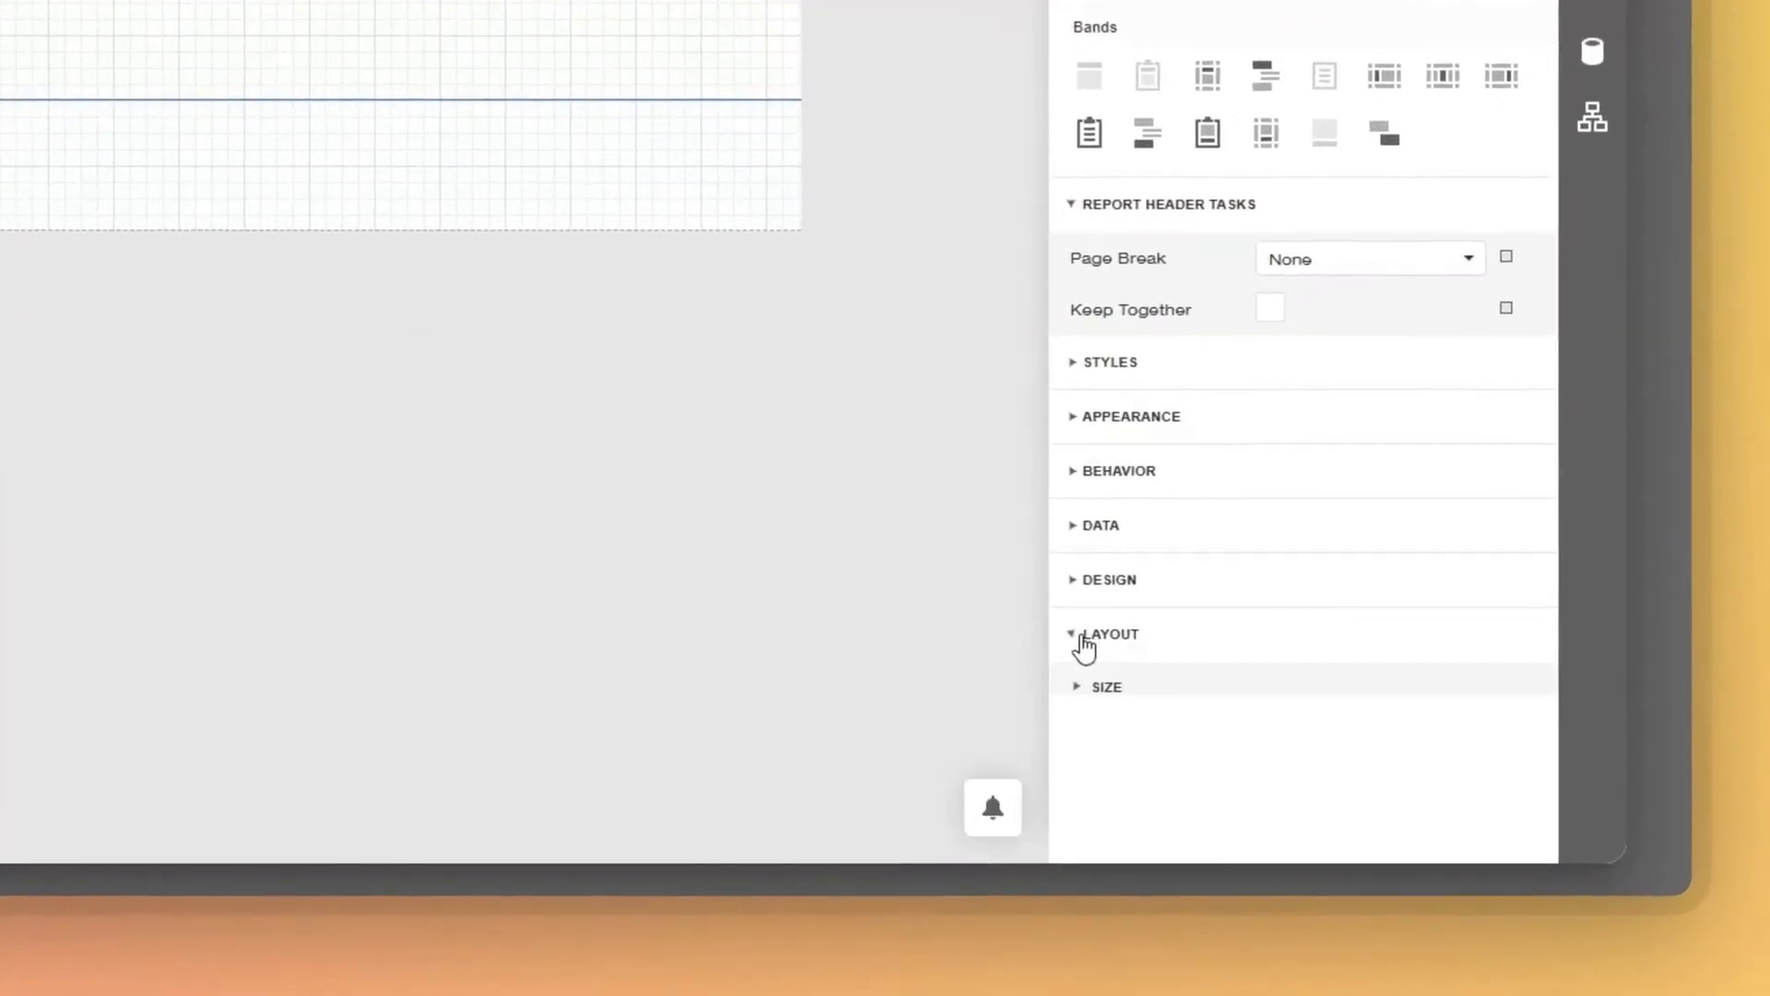
left_click(1058, 643)
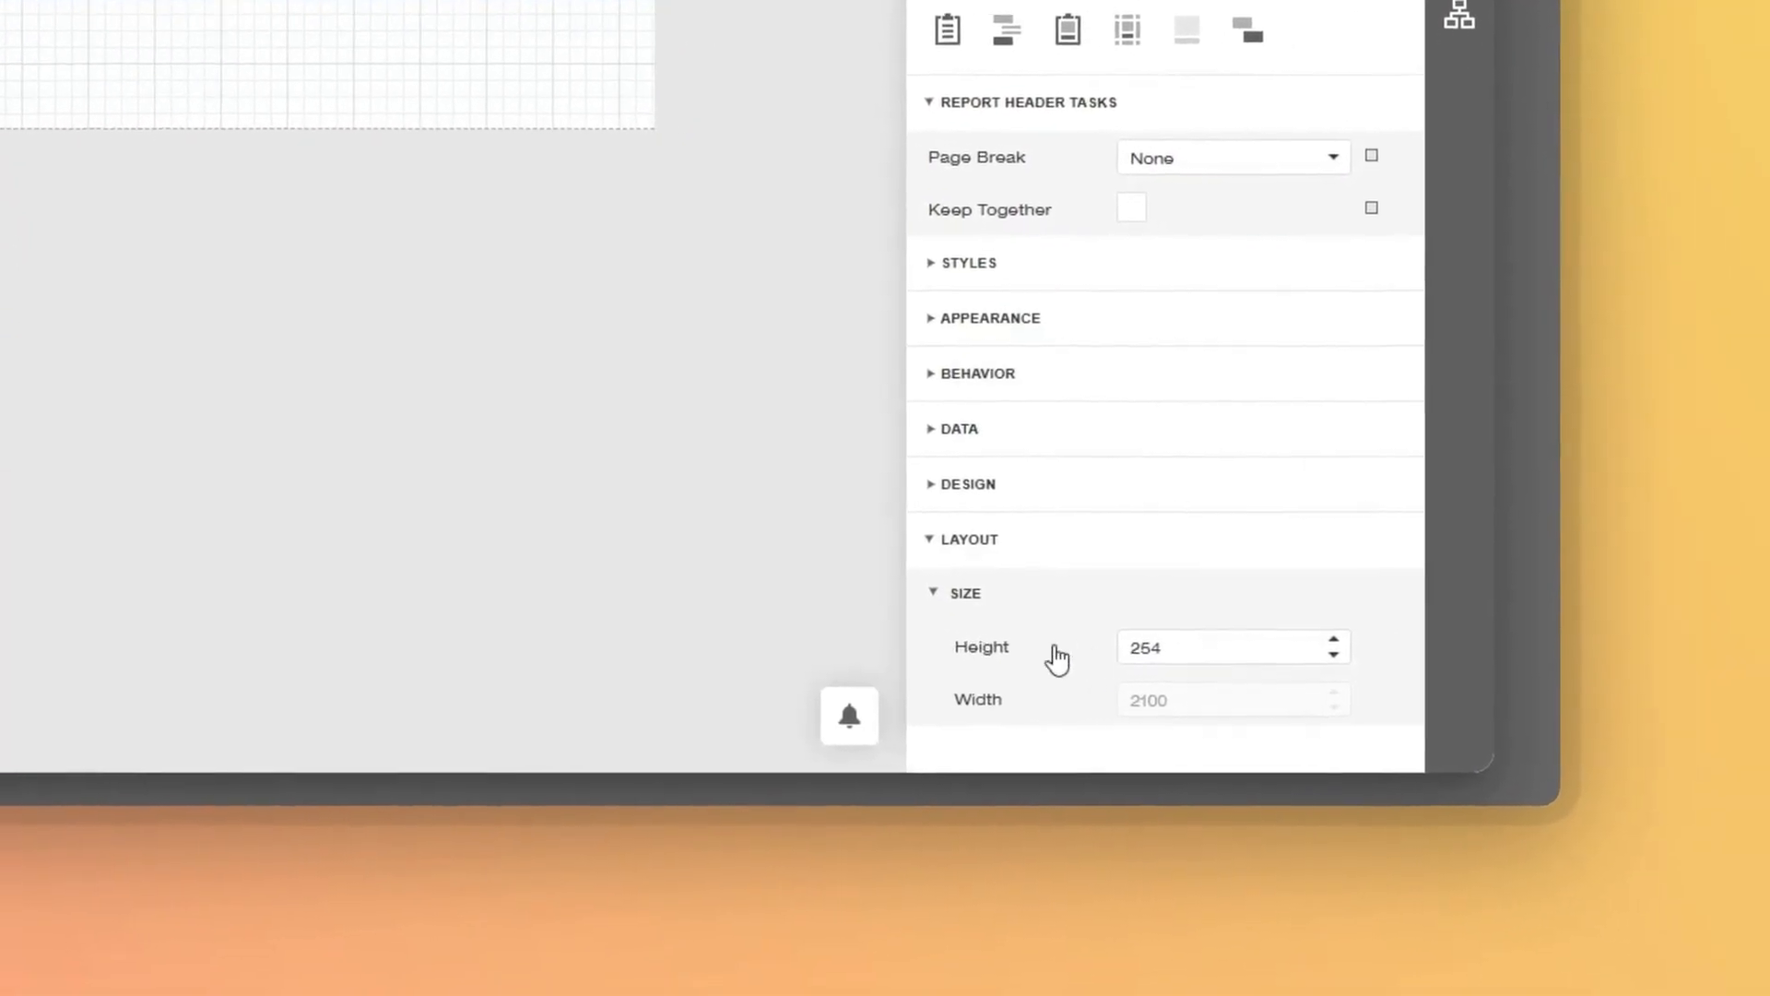
left_click(1319, 682)
left_click_drag(1127, 644, 1016, 652)
type("60")
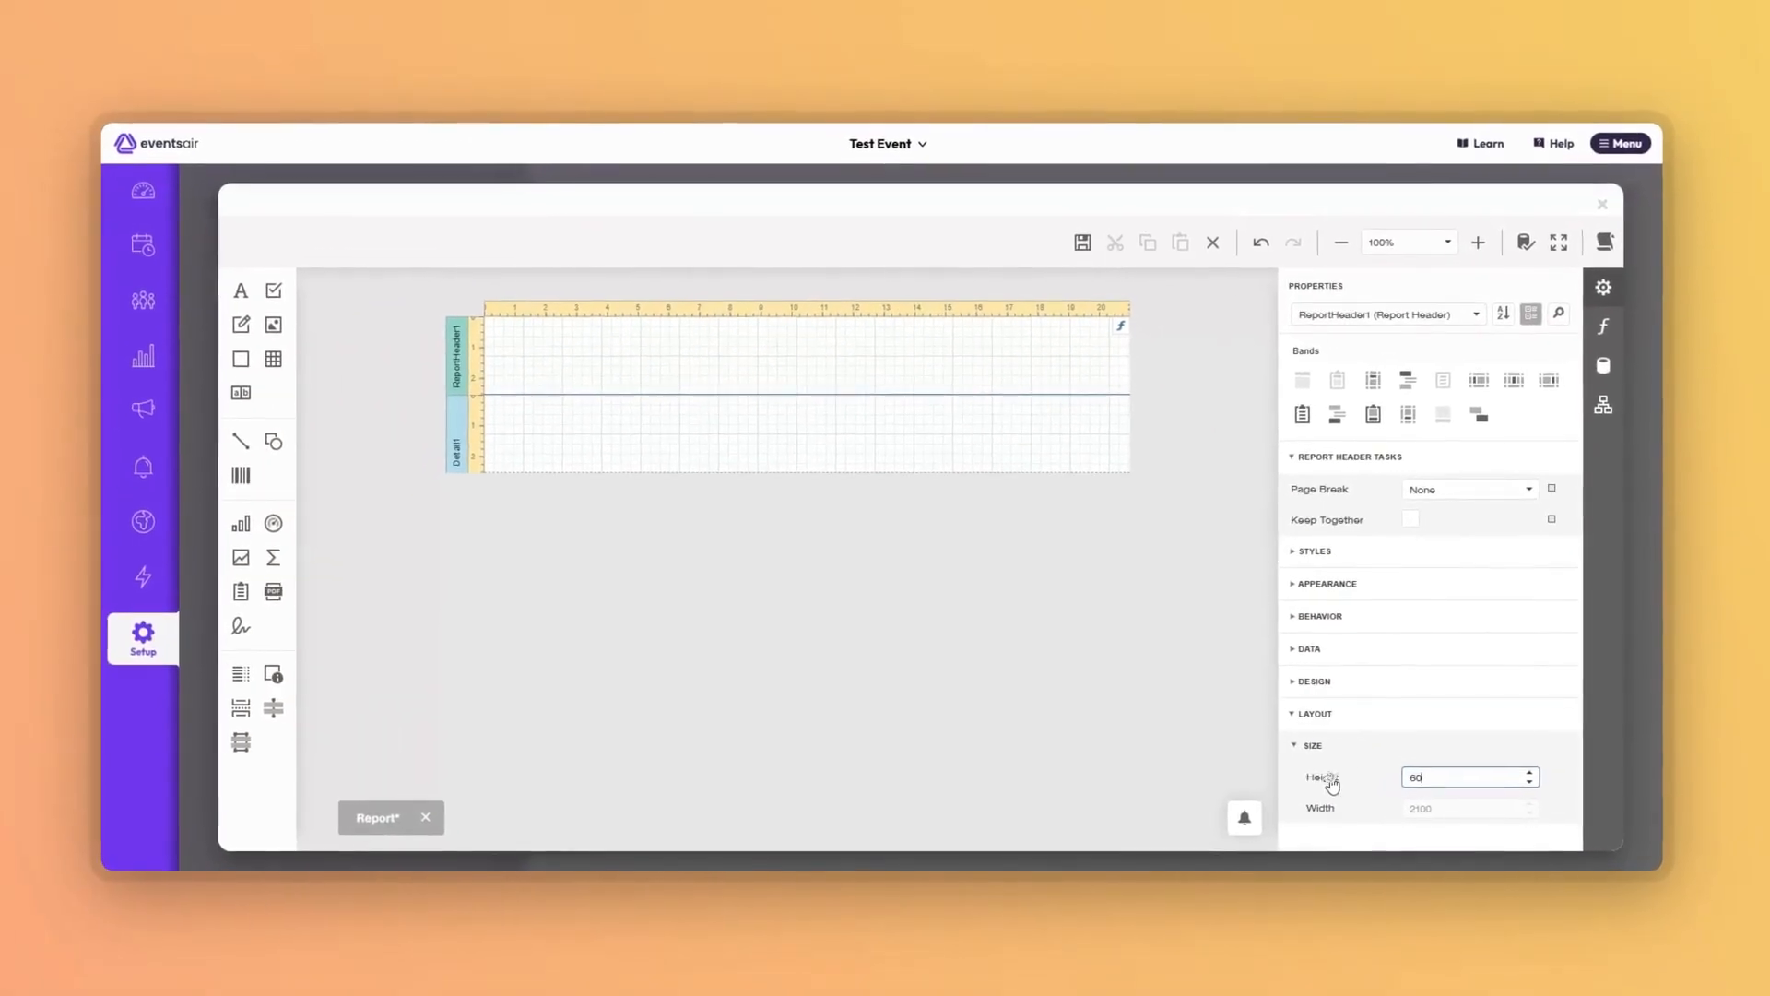
left_click(1331, 782)
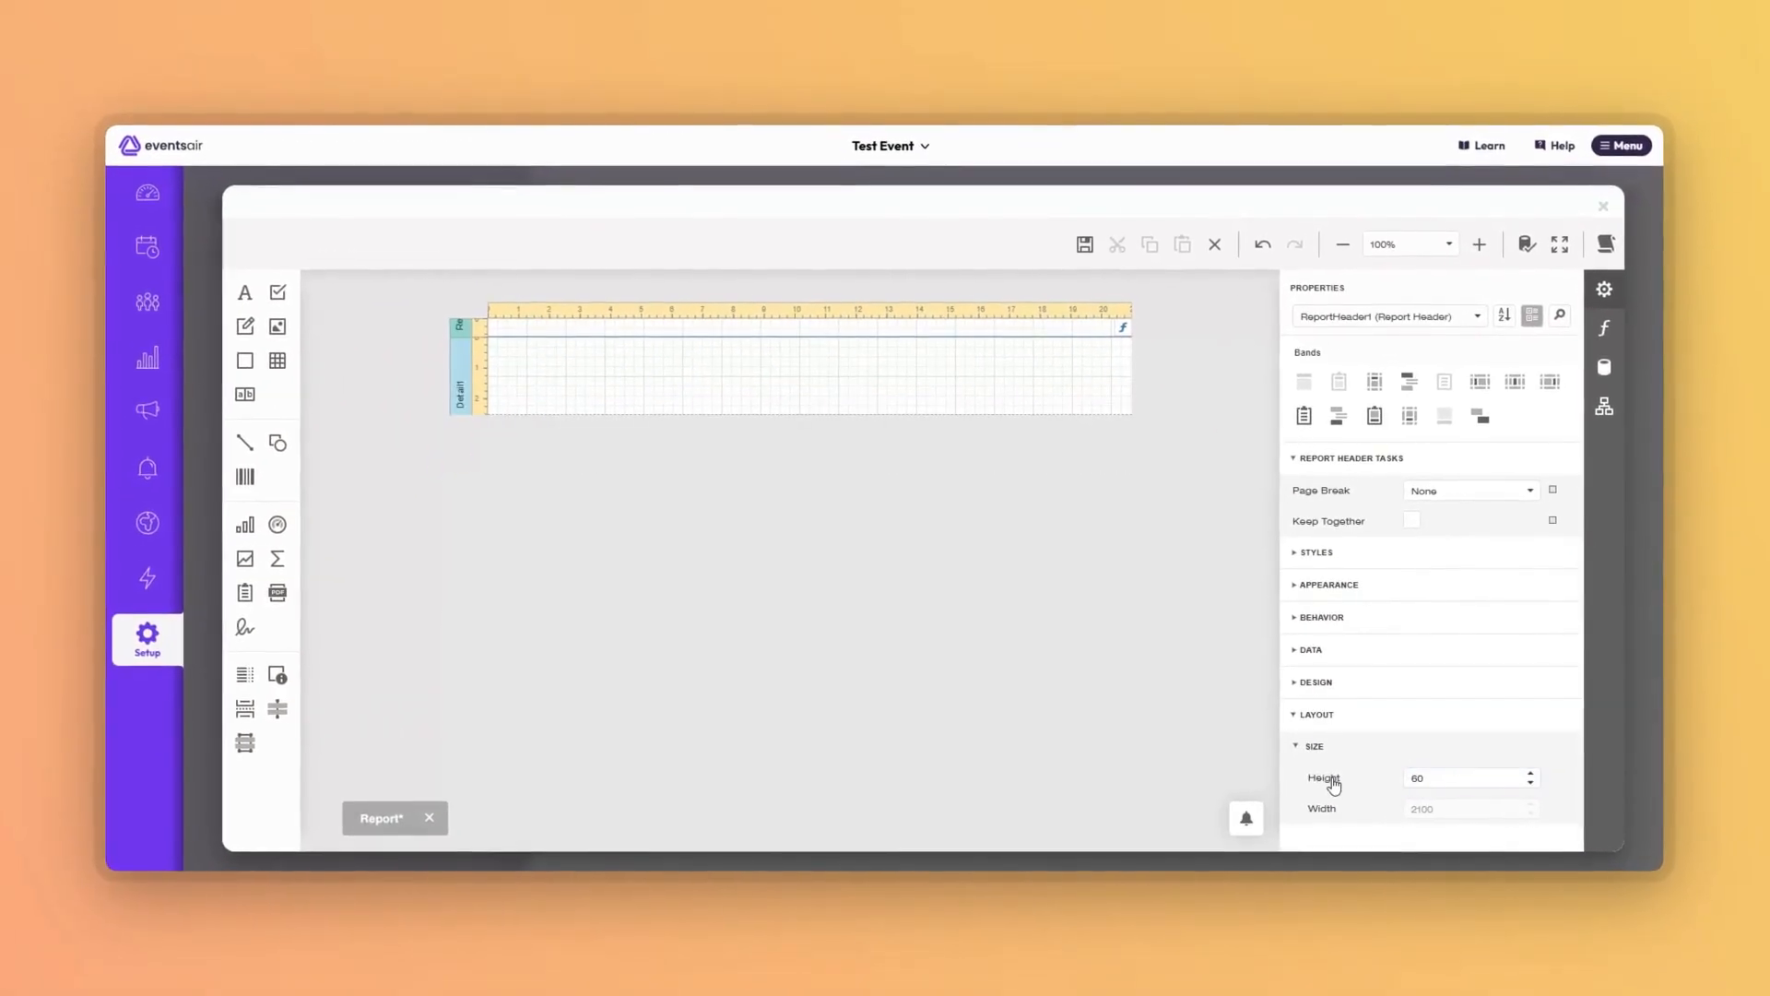
Change the Detail band height from 254 to 60.
left_click(774, 380)
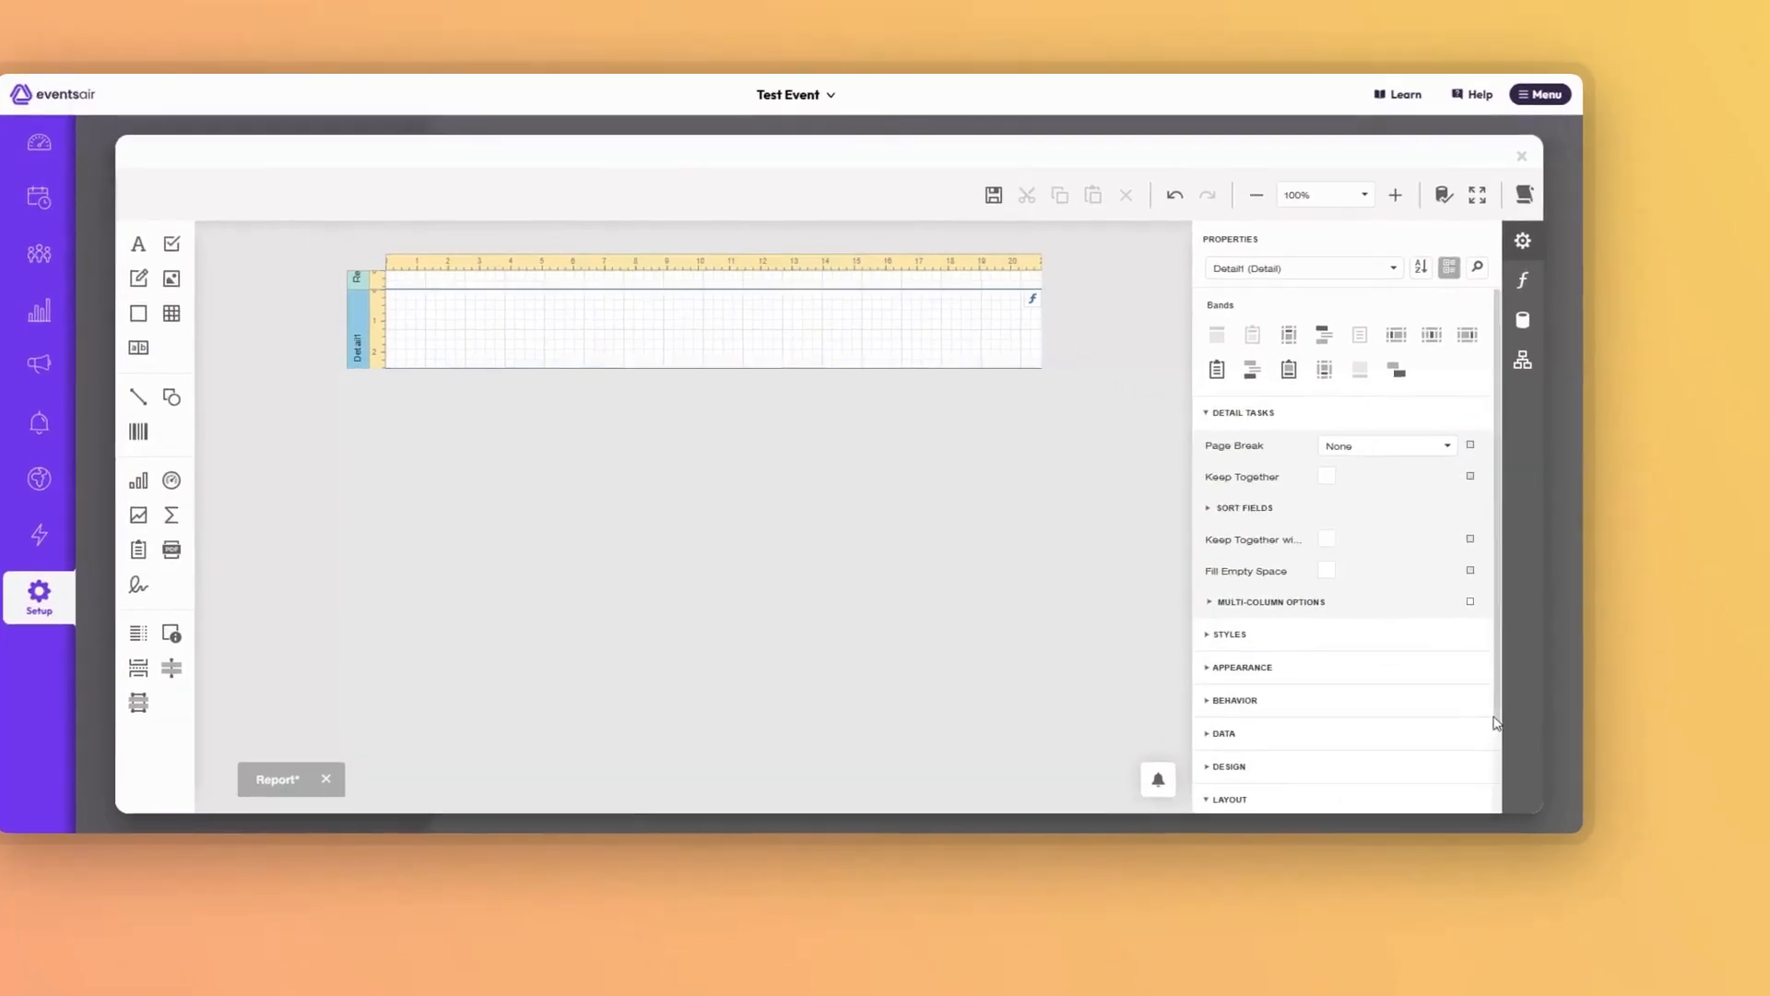
left_click_drag(1580, 758, 1584, 853)
left_click(1130, 719)
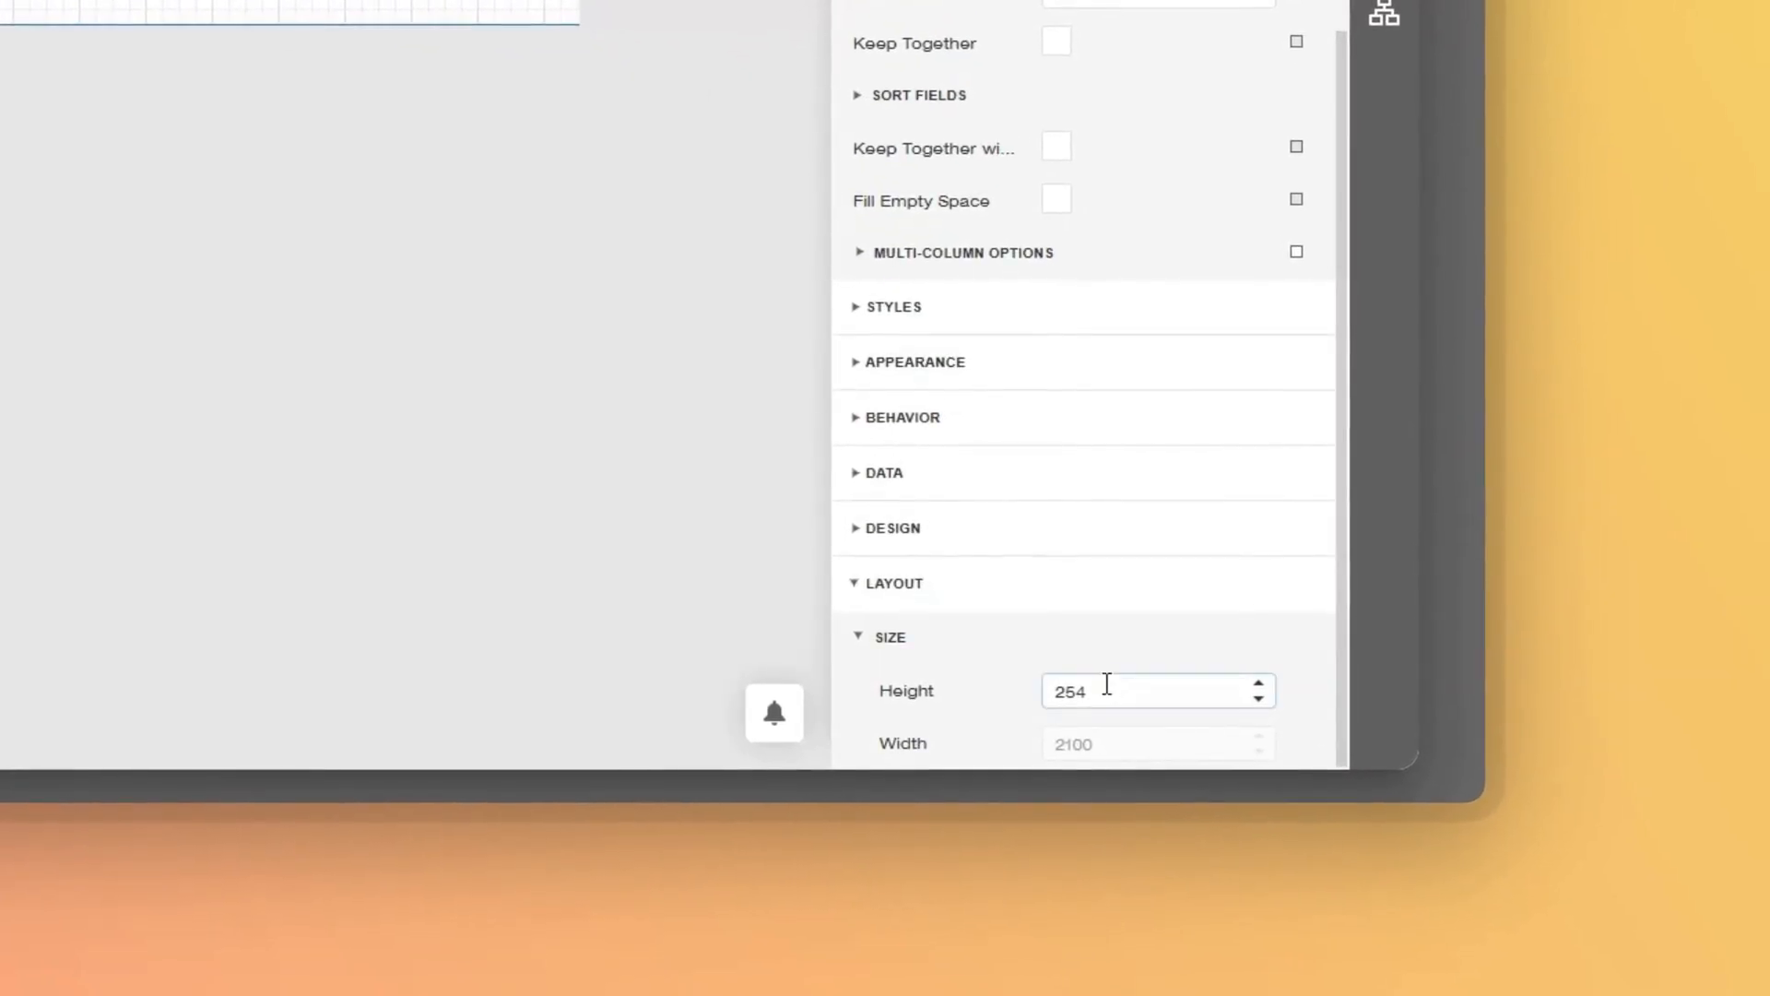
left_click_drag(1107, 692, 938, 700)
type("60")
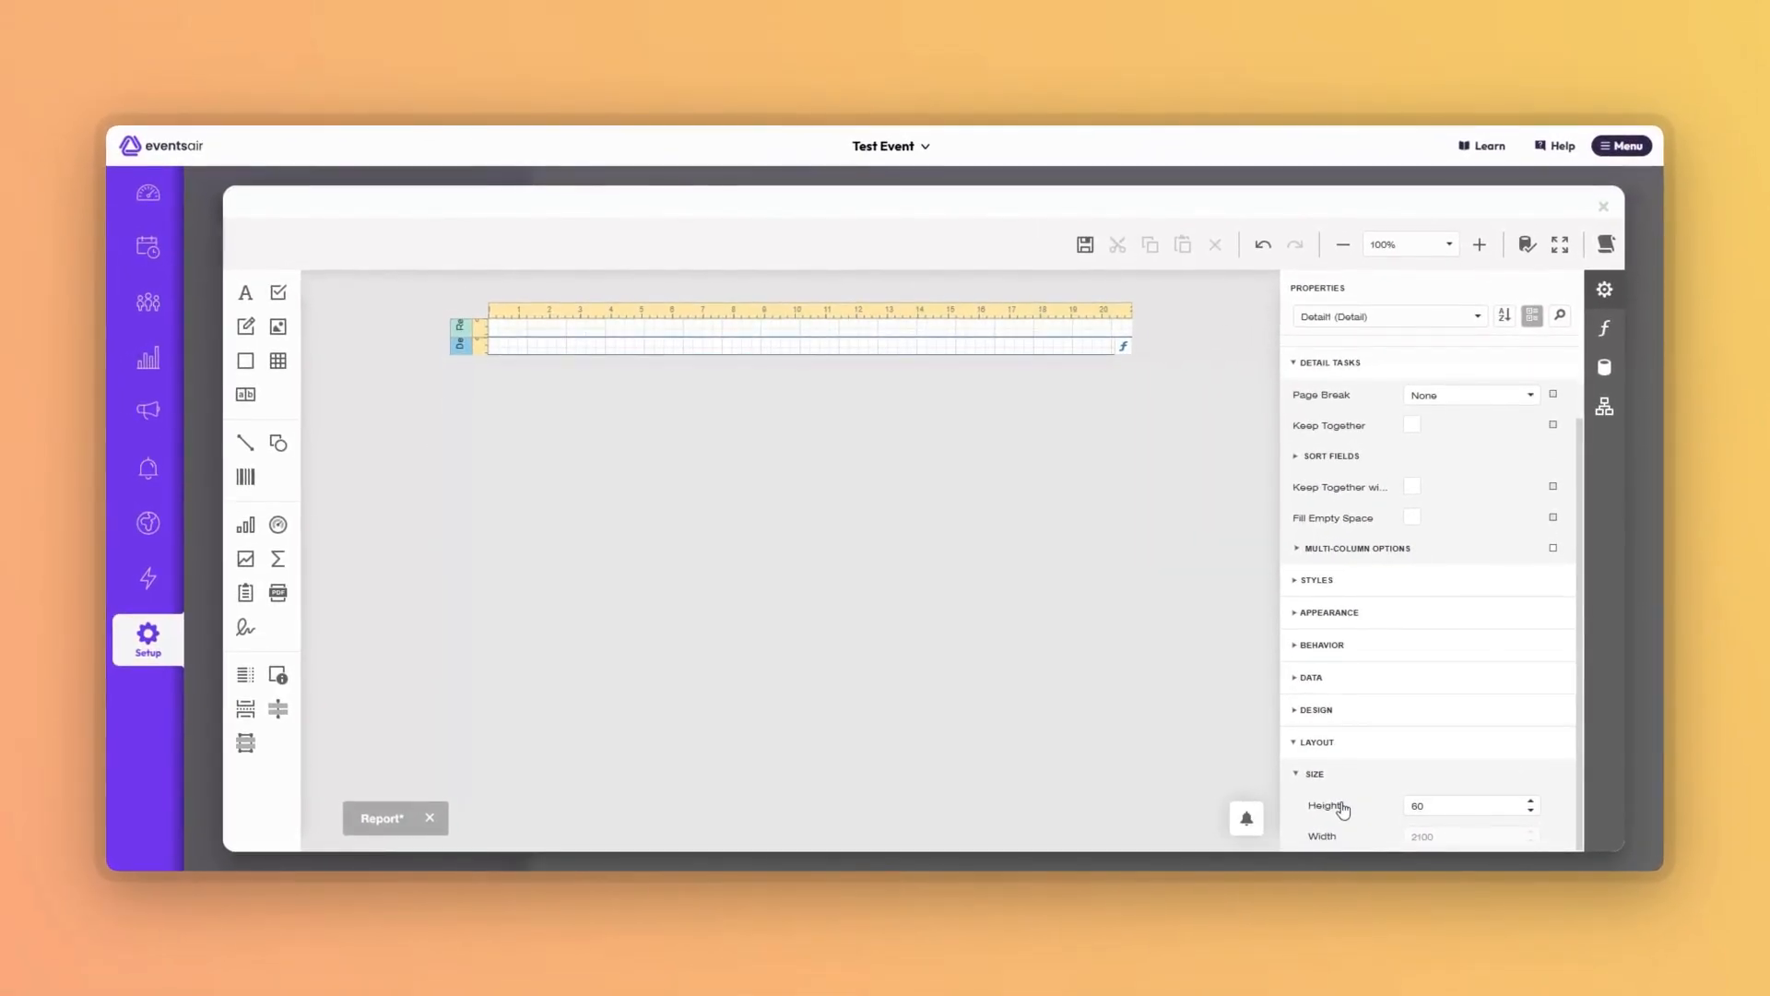
left_click(686, 730)
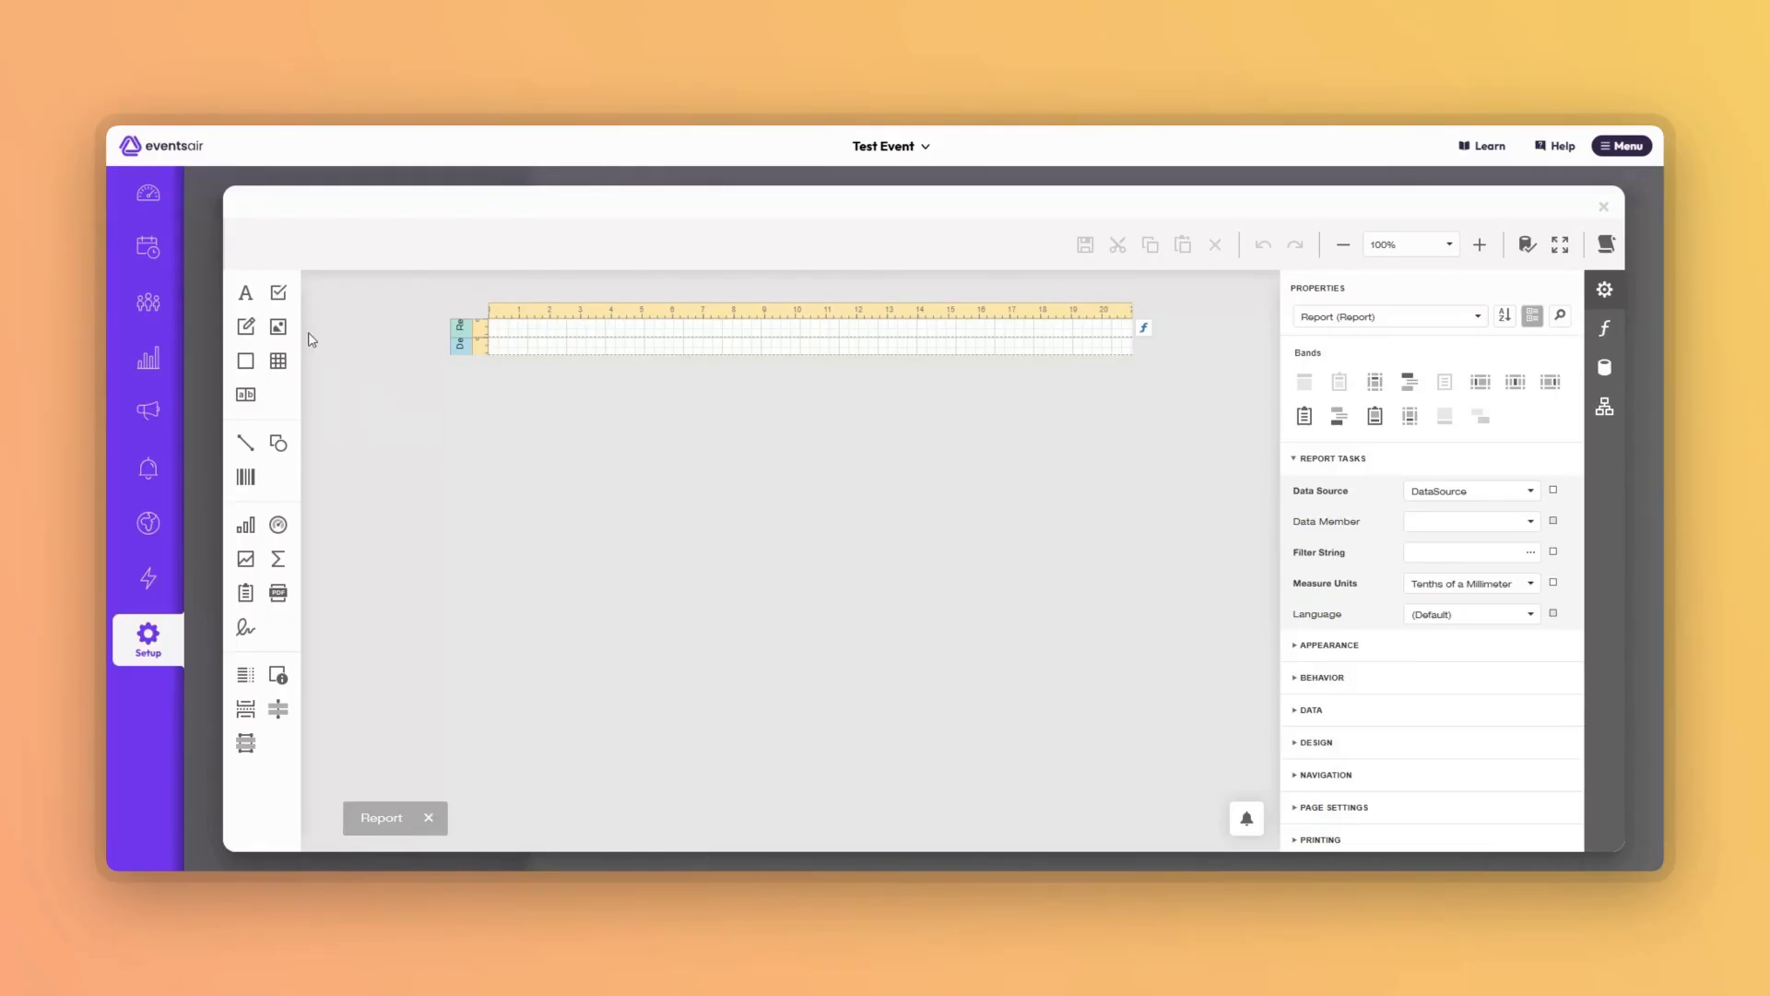
Drag a label into the report header and set its text to ID.
left_click_drag(245, 295, 546, 330)
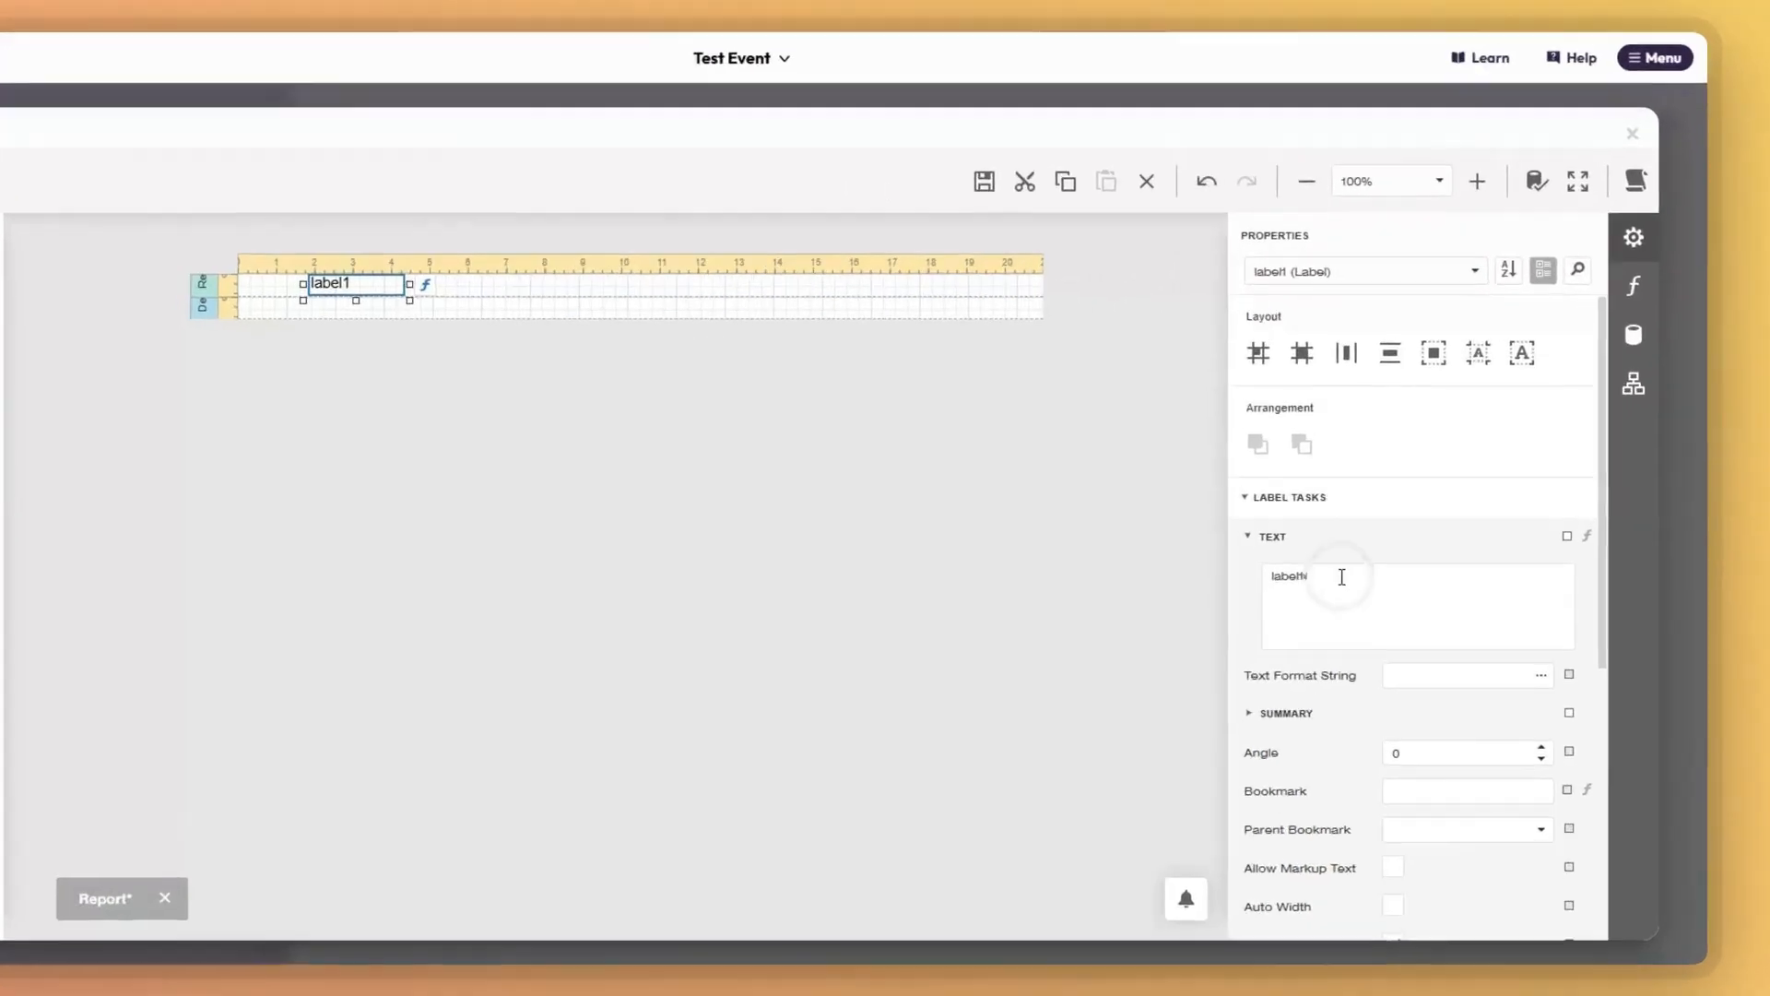
left_click_drag(1370, 559, 1286, 558)
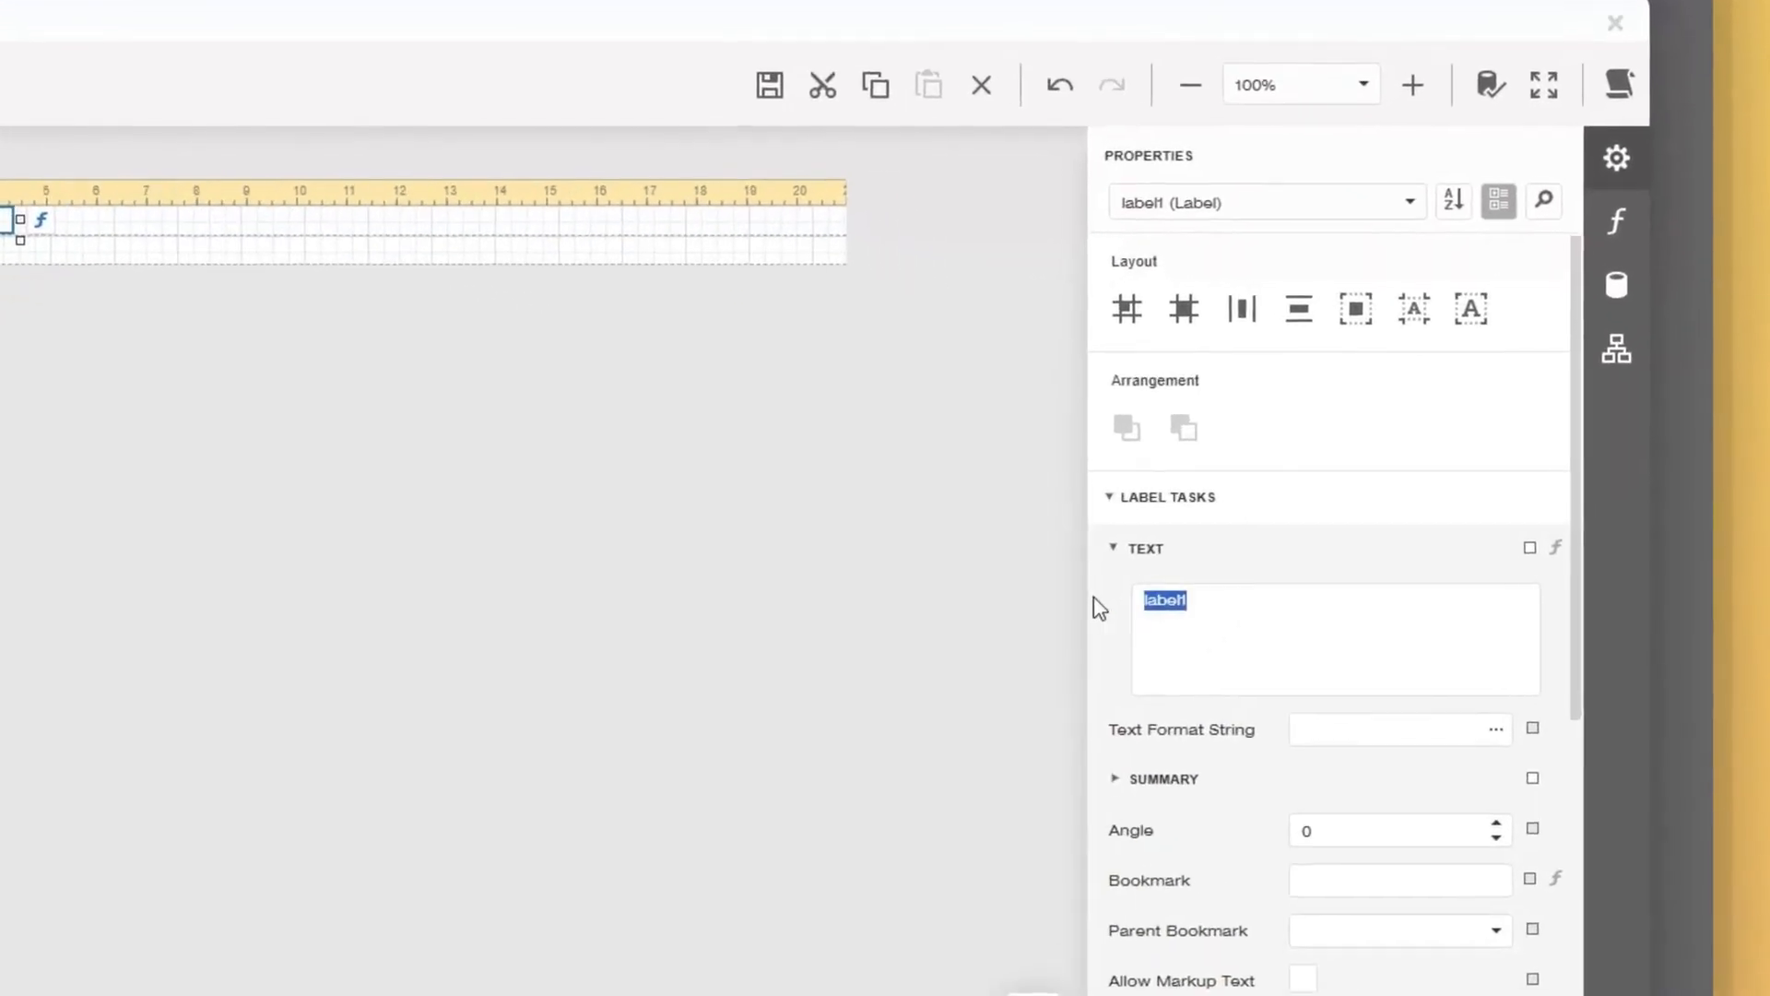
type("ID")
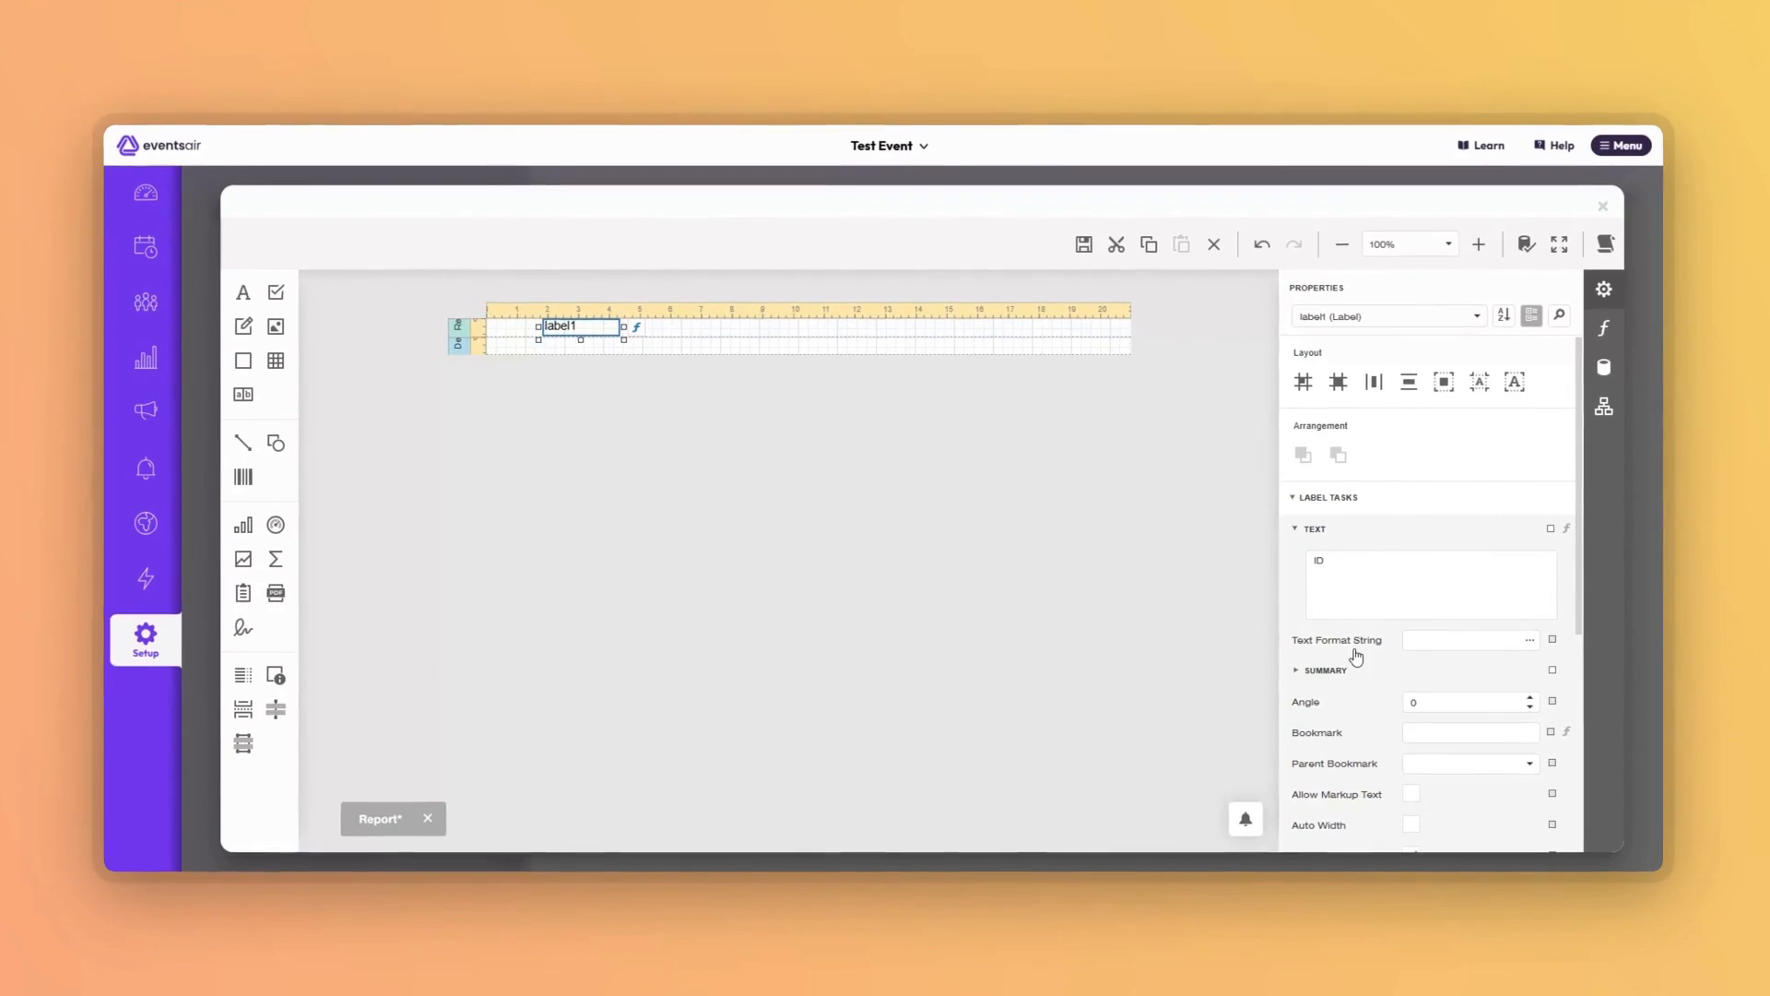
Position the ID label at X 0, Y 0 and size it 60 high, 100 wide.
scroll(1355, 657, "down", 5)
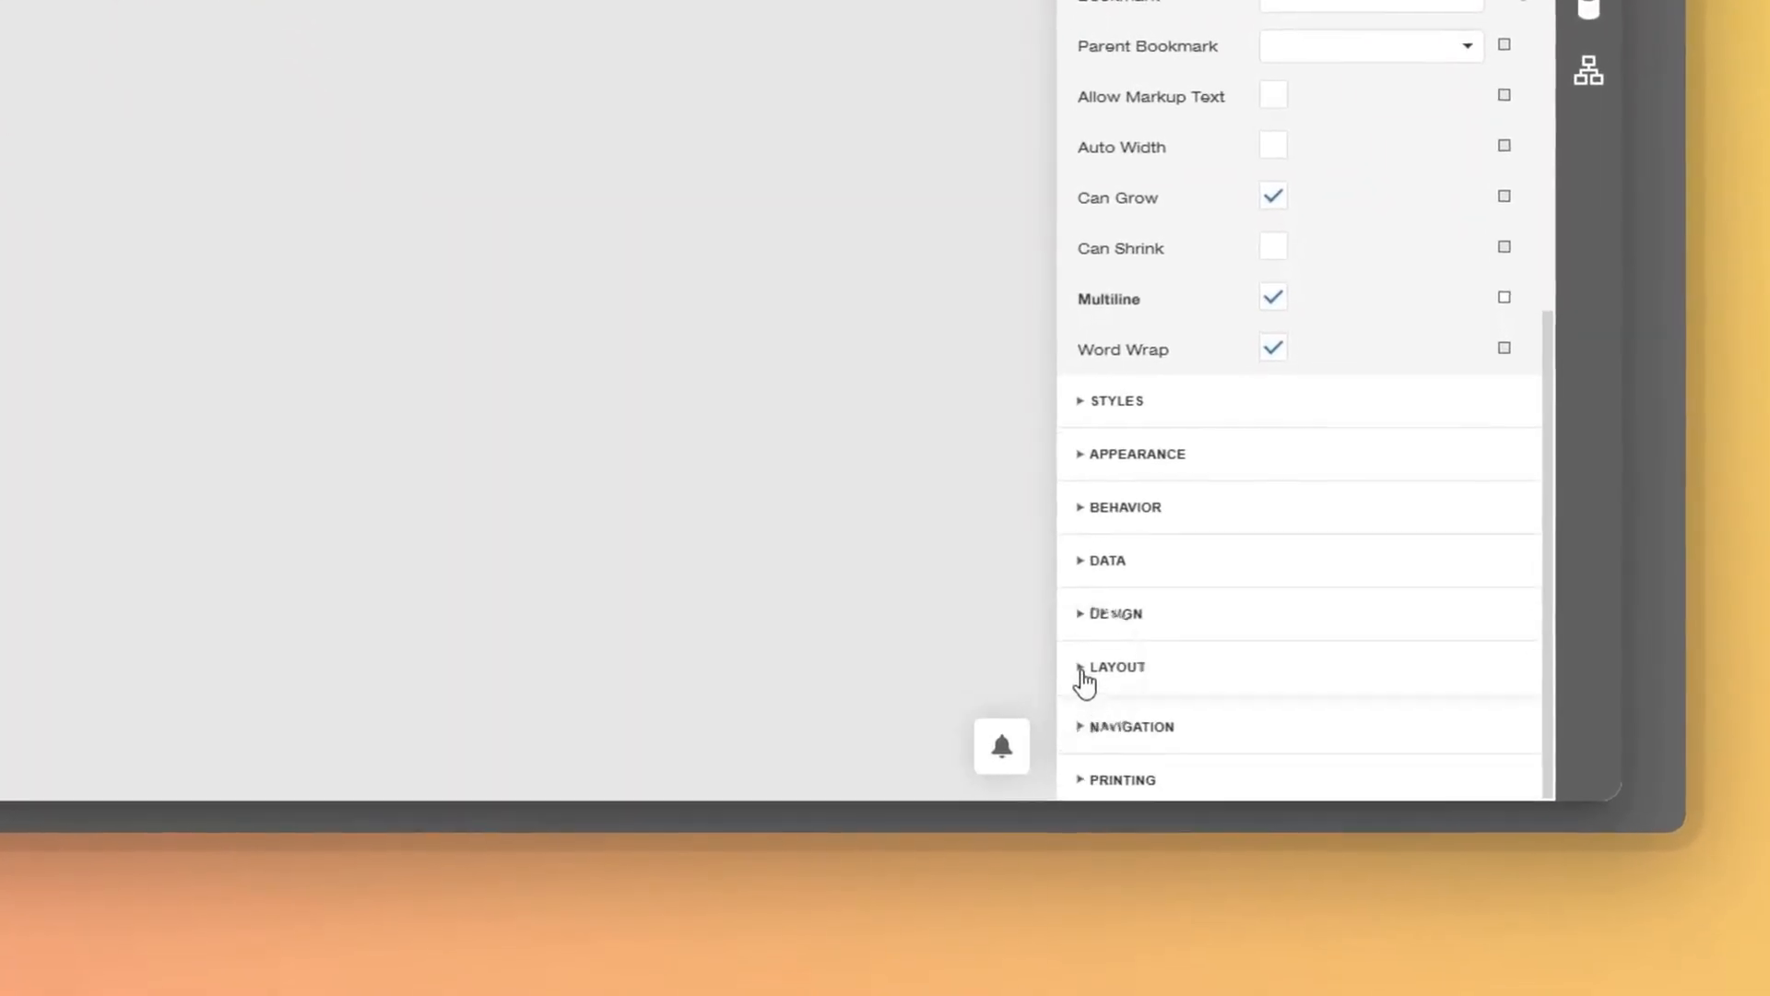
left_click(1297, 771)
left_click(1068, 691)
left_click_drag(1272, 597, 1116, 600)
type("0")
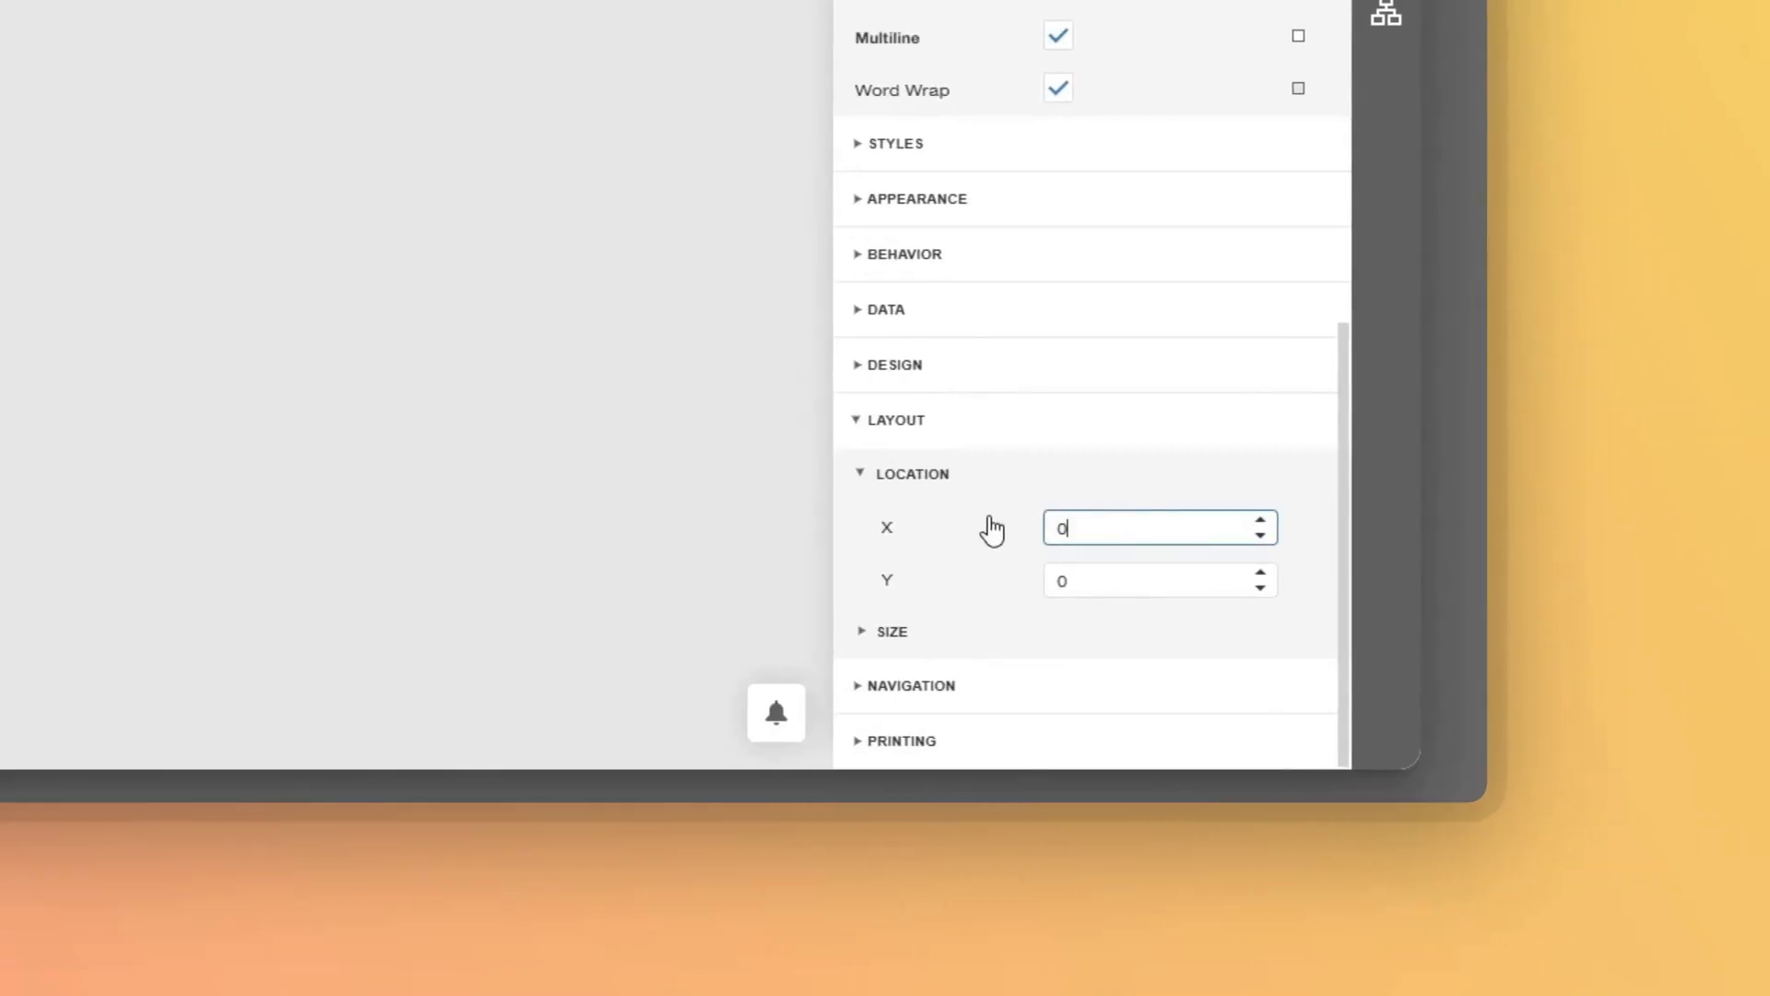
left_click_drag(1089, 590, 988, 601)
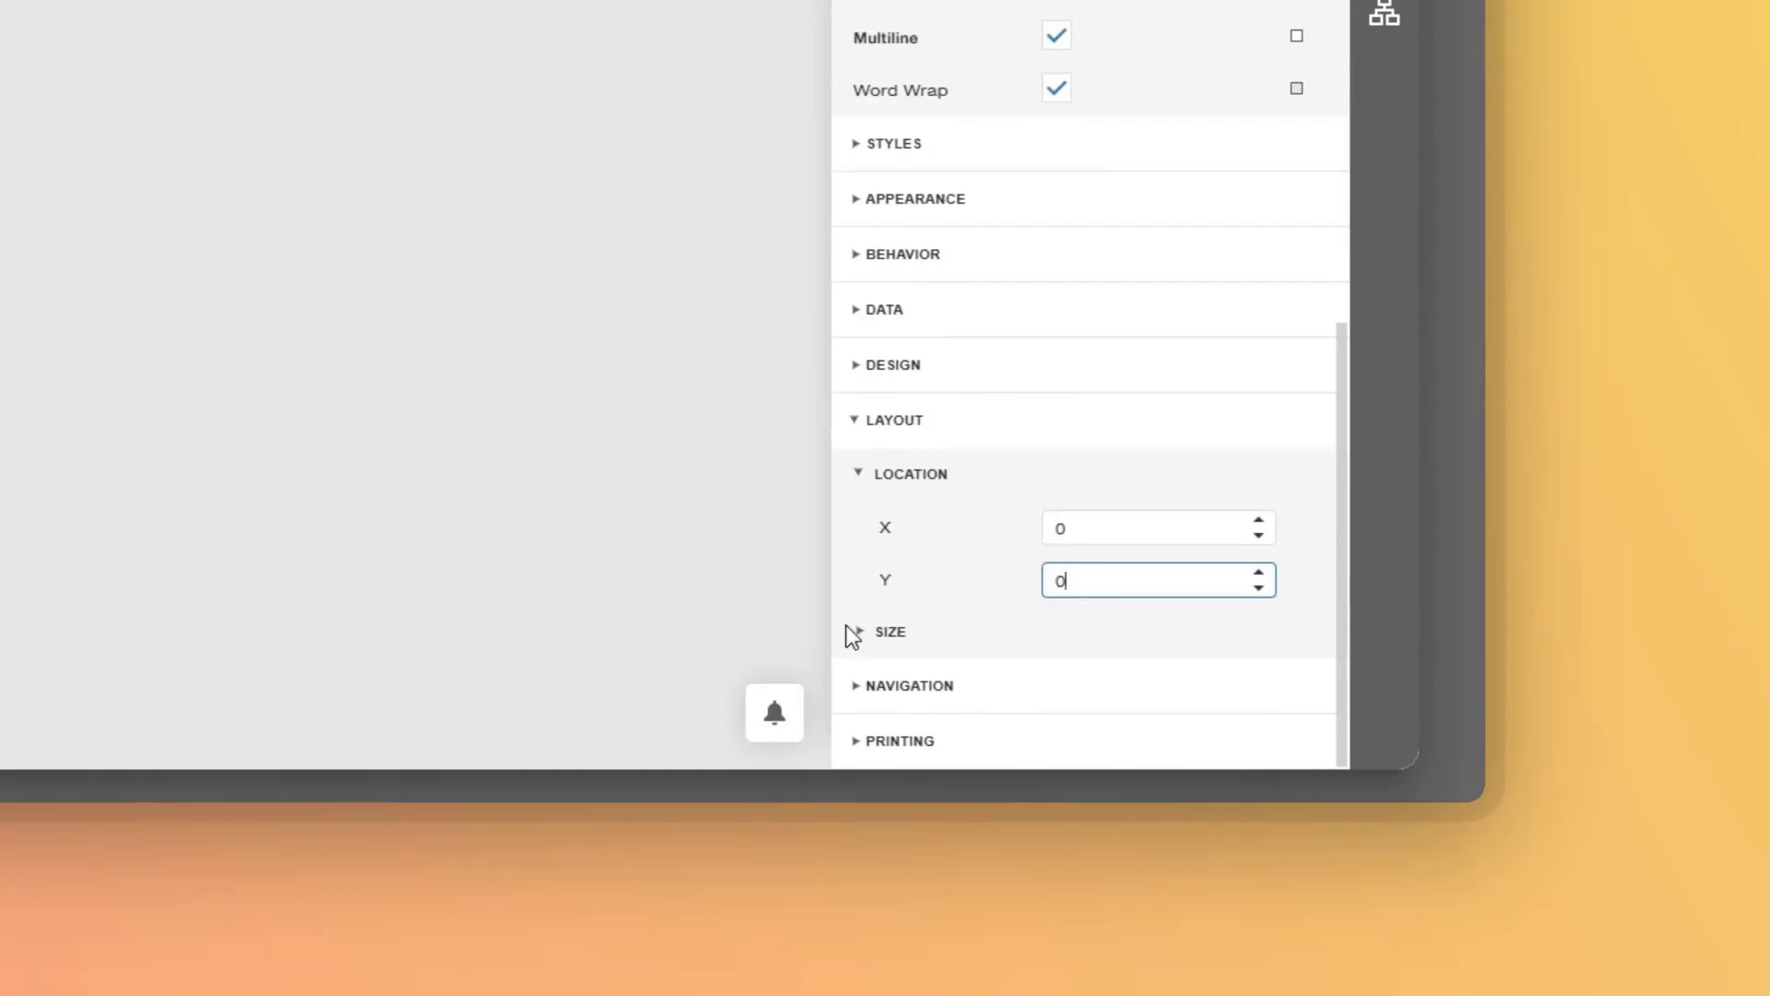
left_click(862, 645)
left_click(1176, 693)
left_click_drag(1175, 693, 990, 710)
type("60")
key("Tab")
type("1")
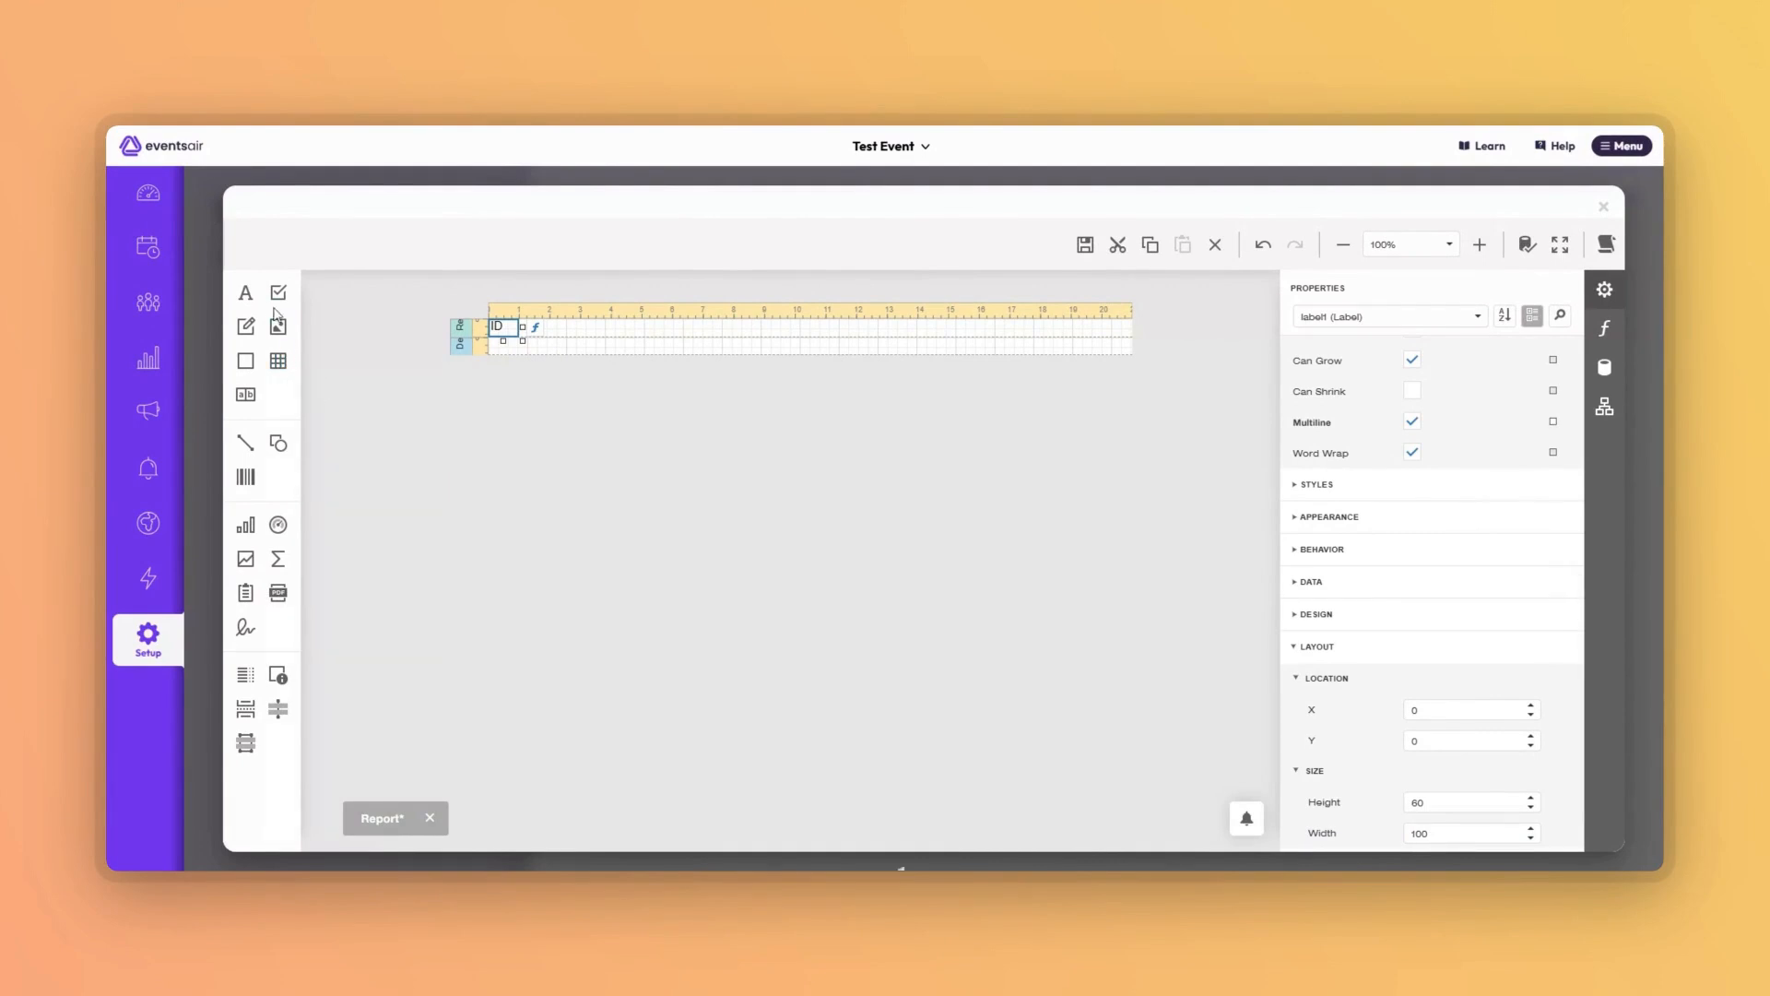
Add a second header label 'First Name' at X 100, Y 0, sized 60 × 280.
left_click_drag(247, 297, 584, 327)
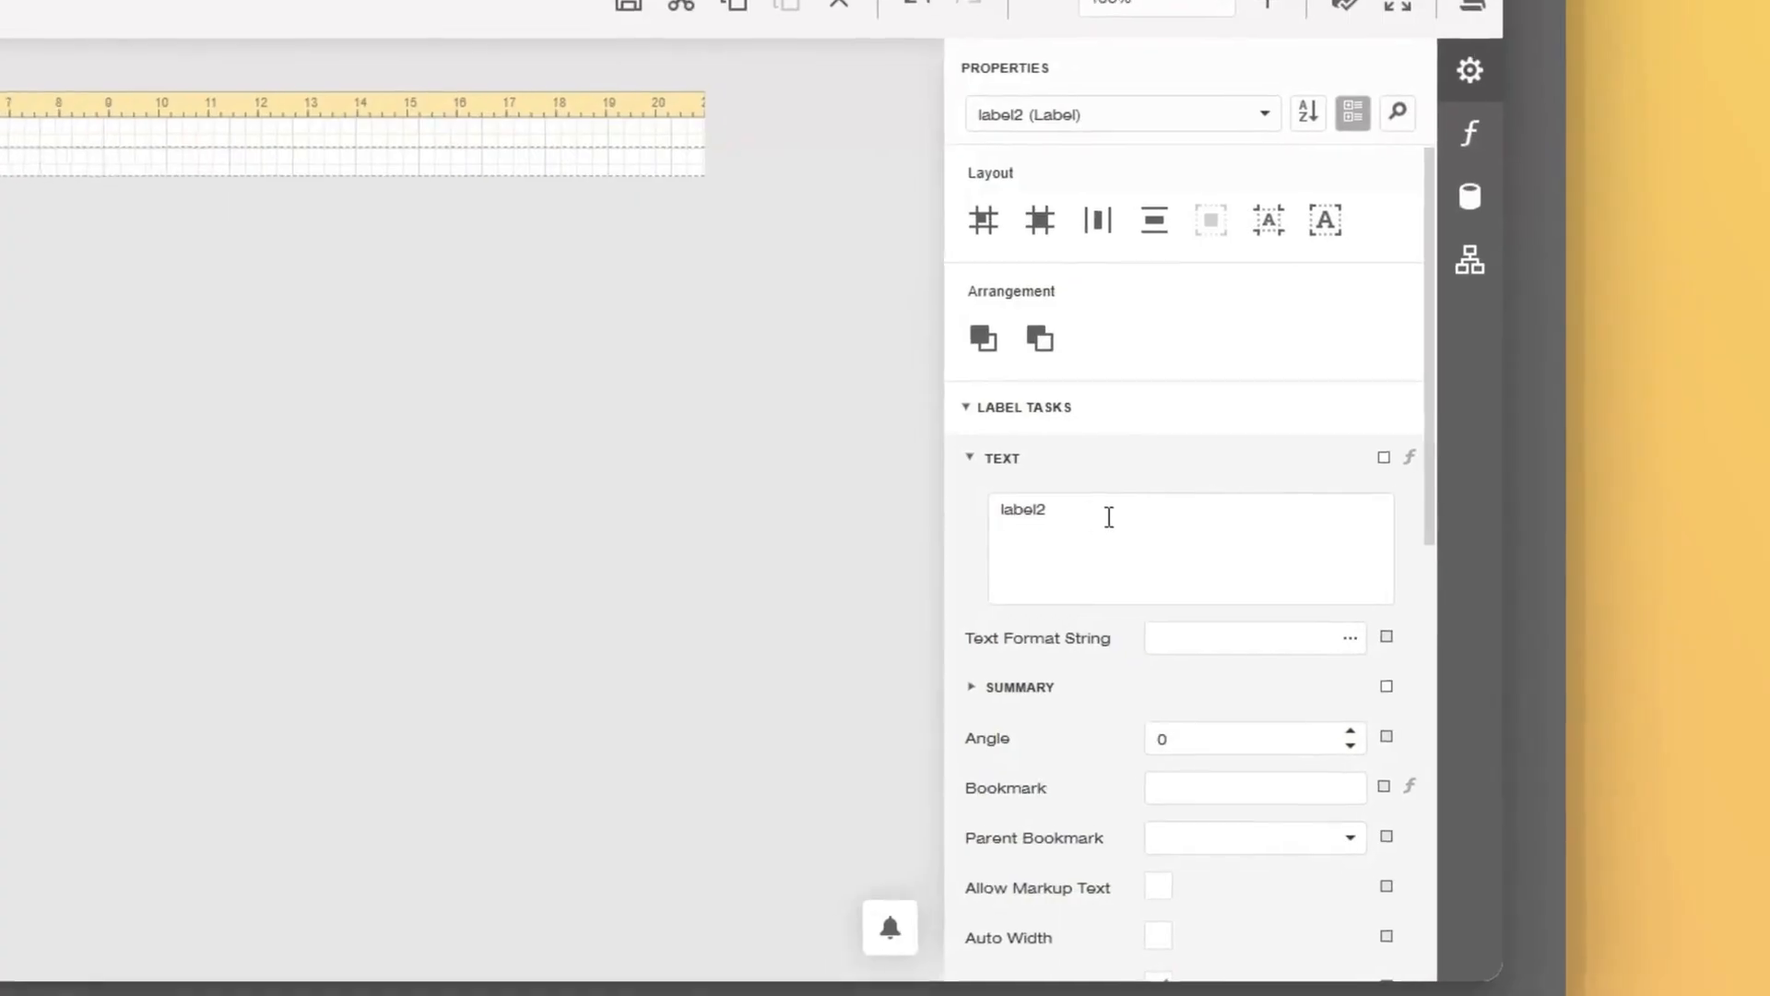
left_click_drag(1258, 515, 1100, 519)
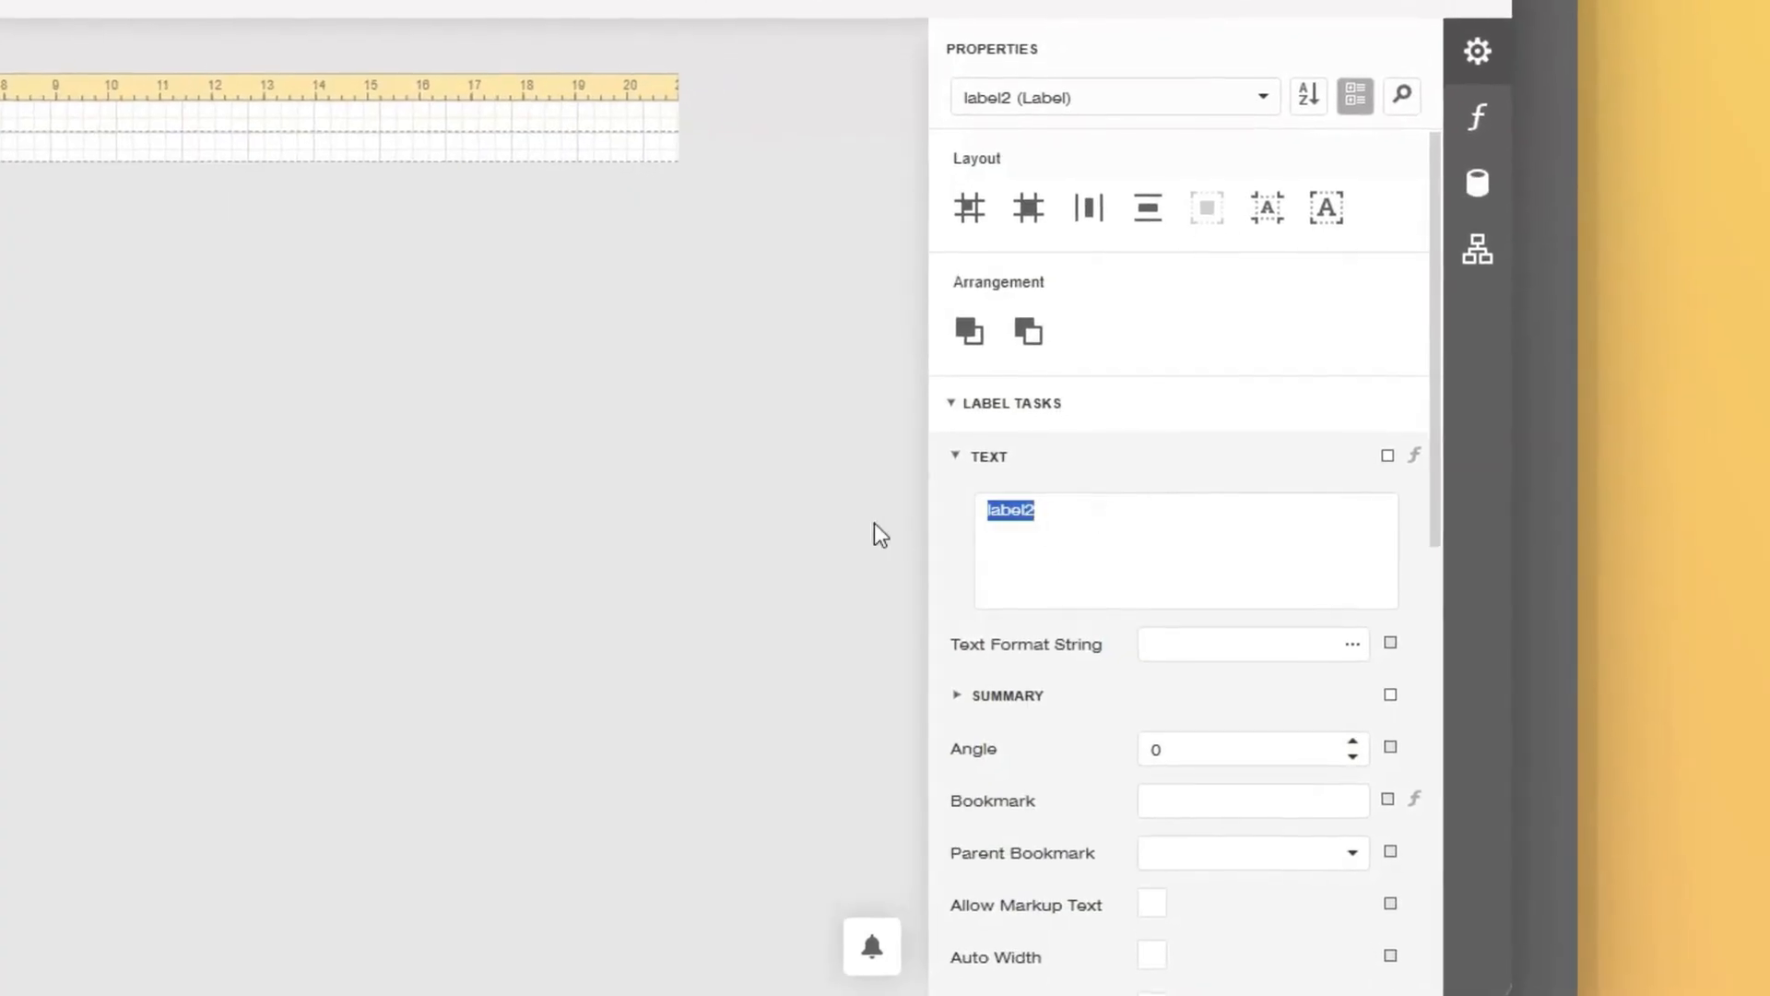
type("First")
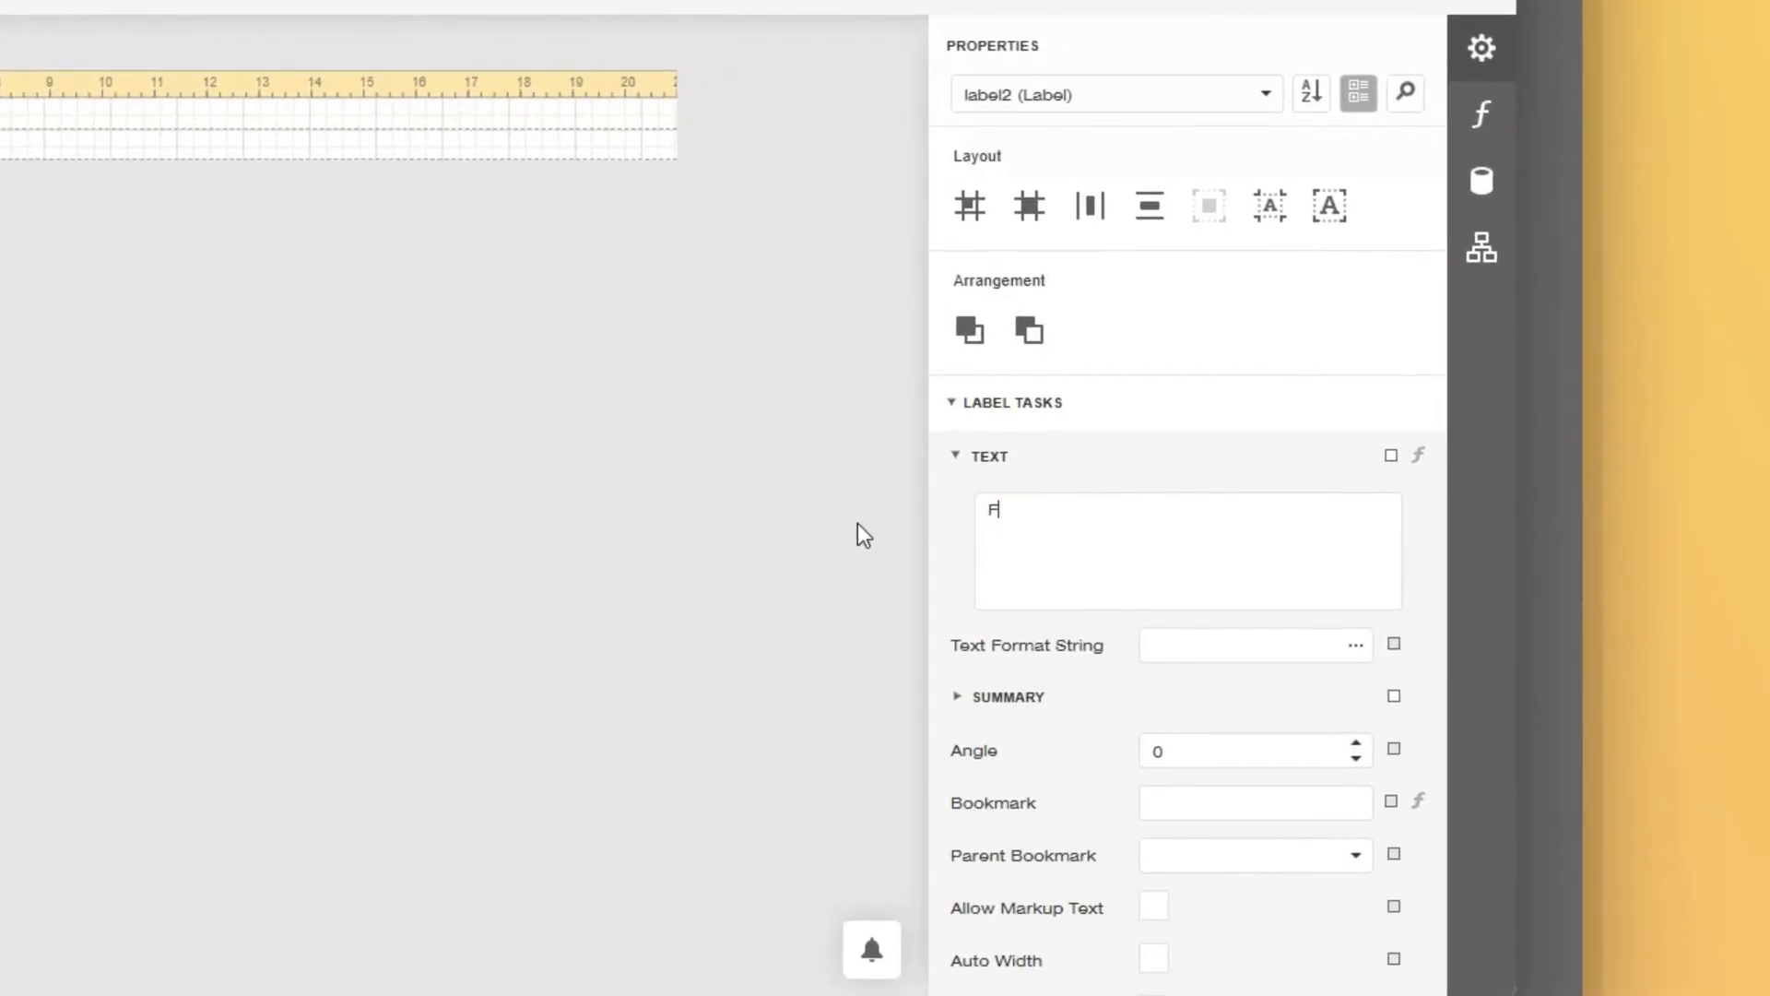
type(" Name")
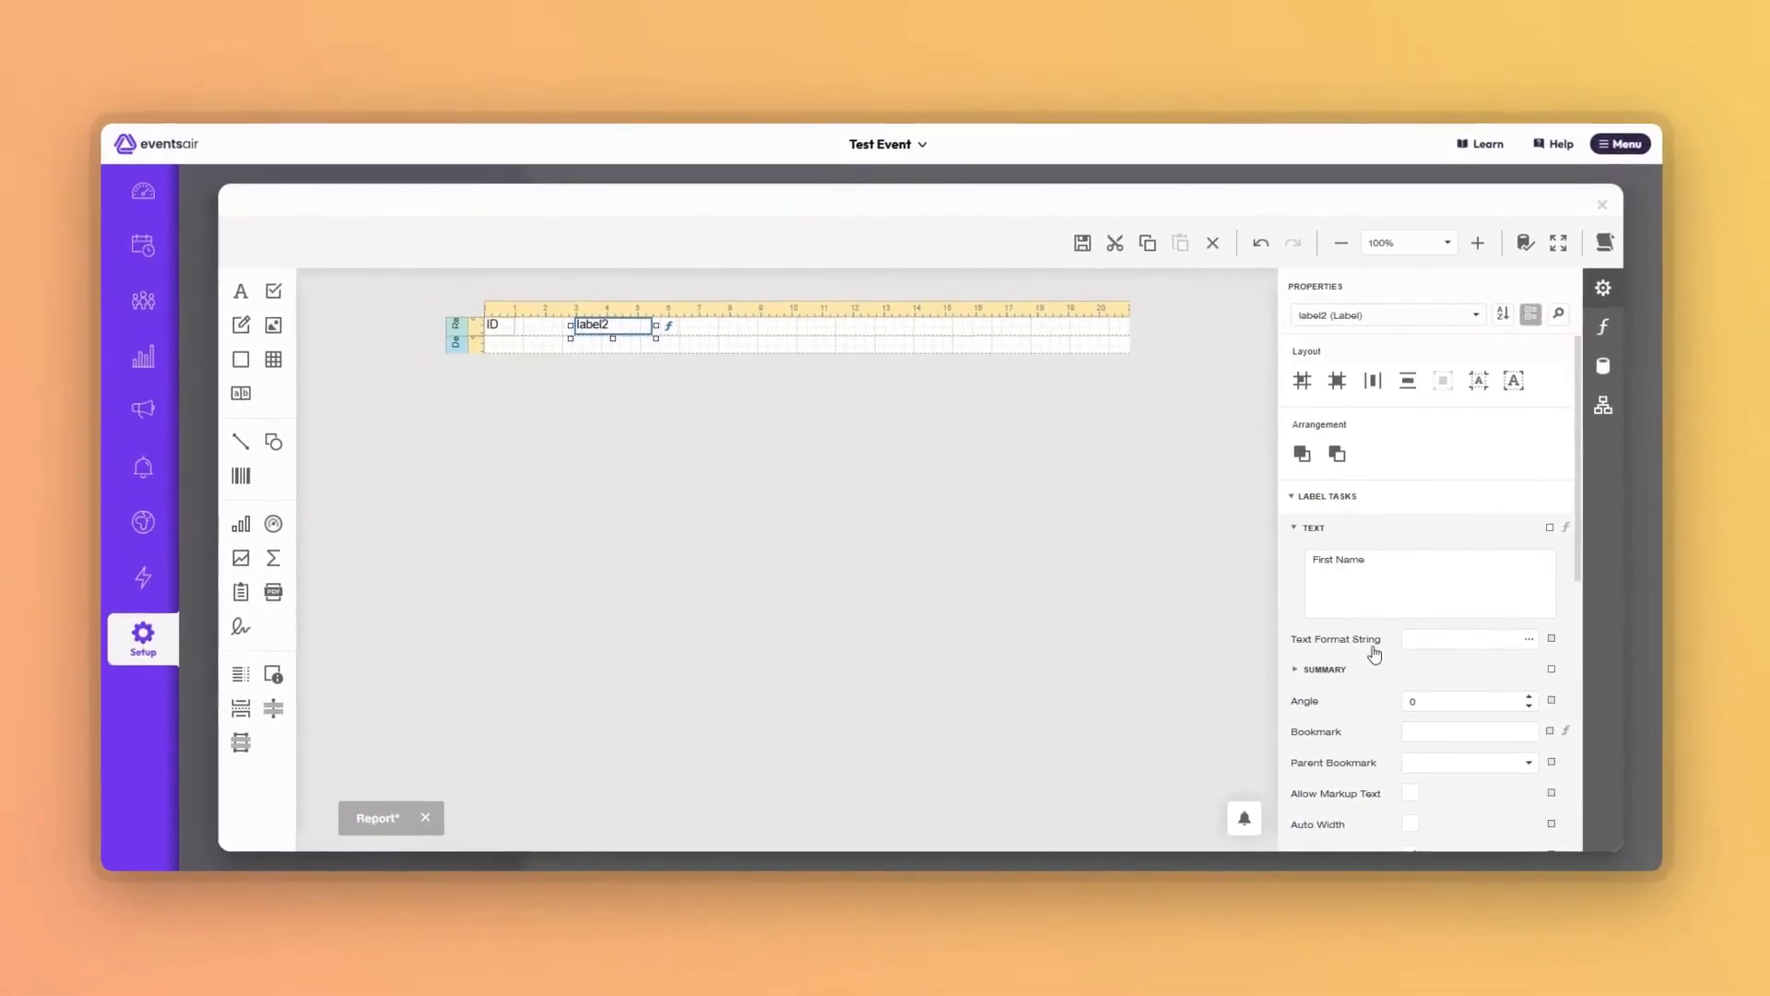
scroll(1327, 639, "down", 7)
left_click(1291, 649)
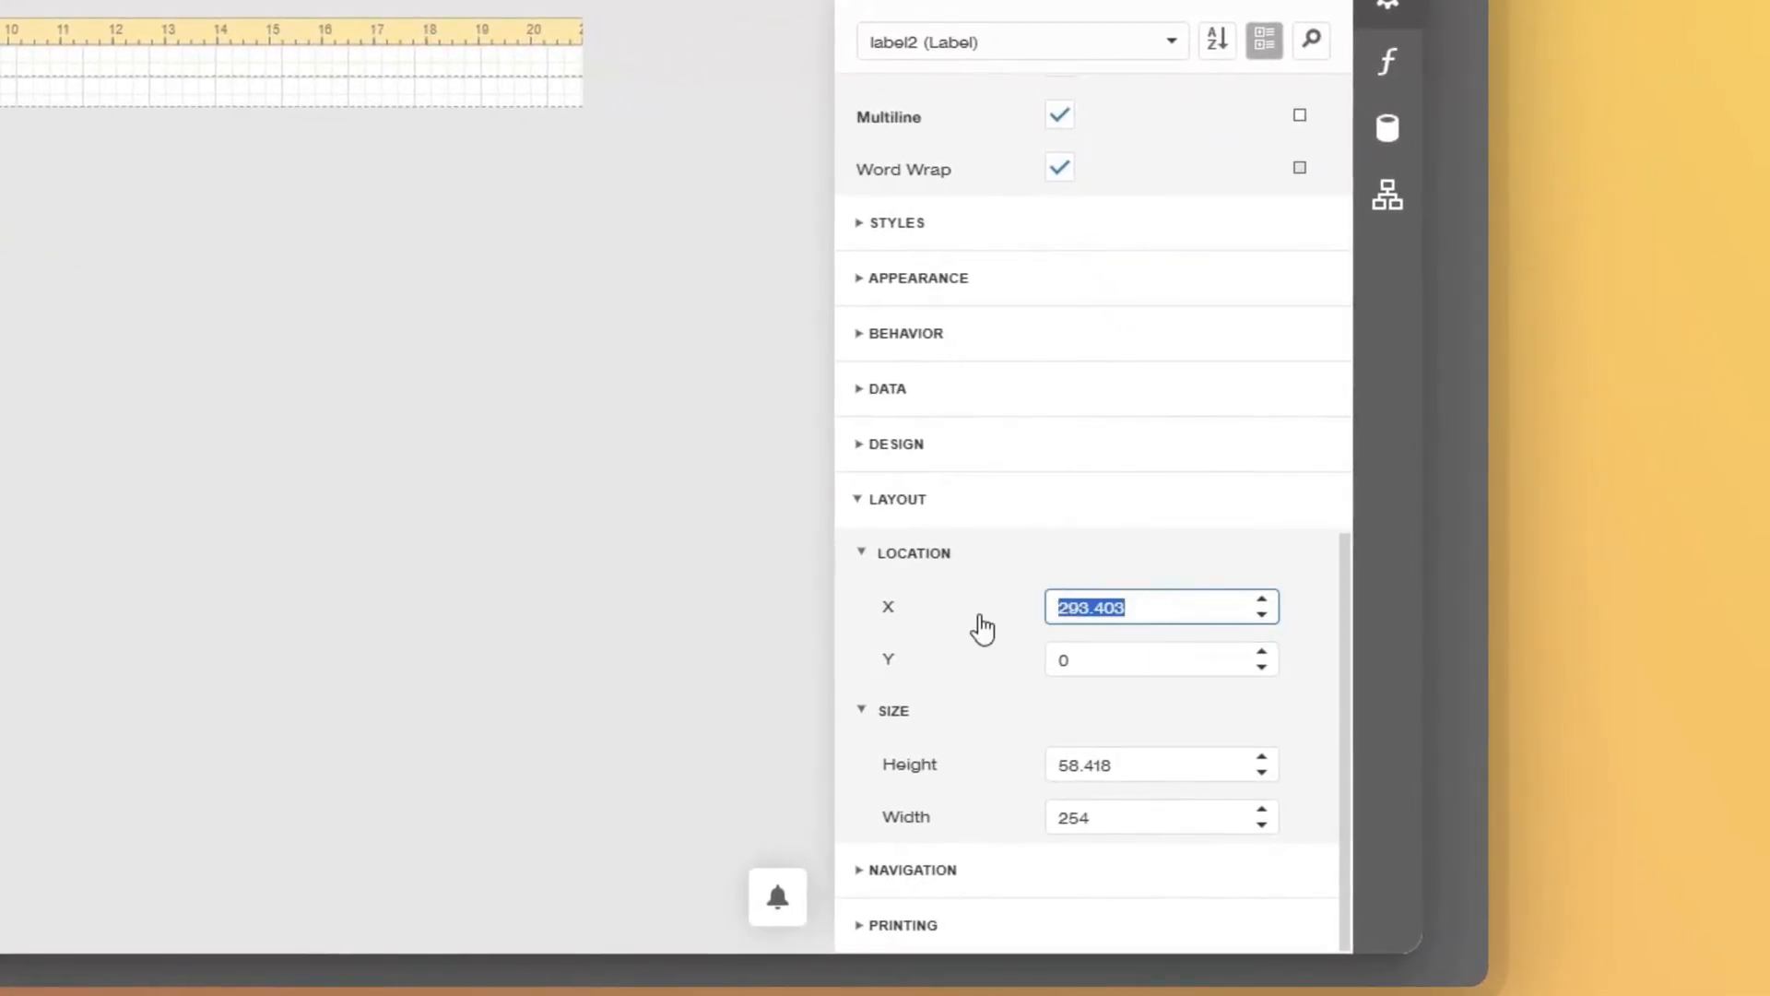
type("100")
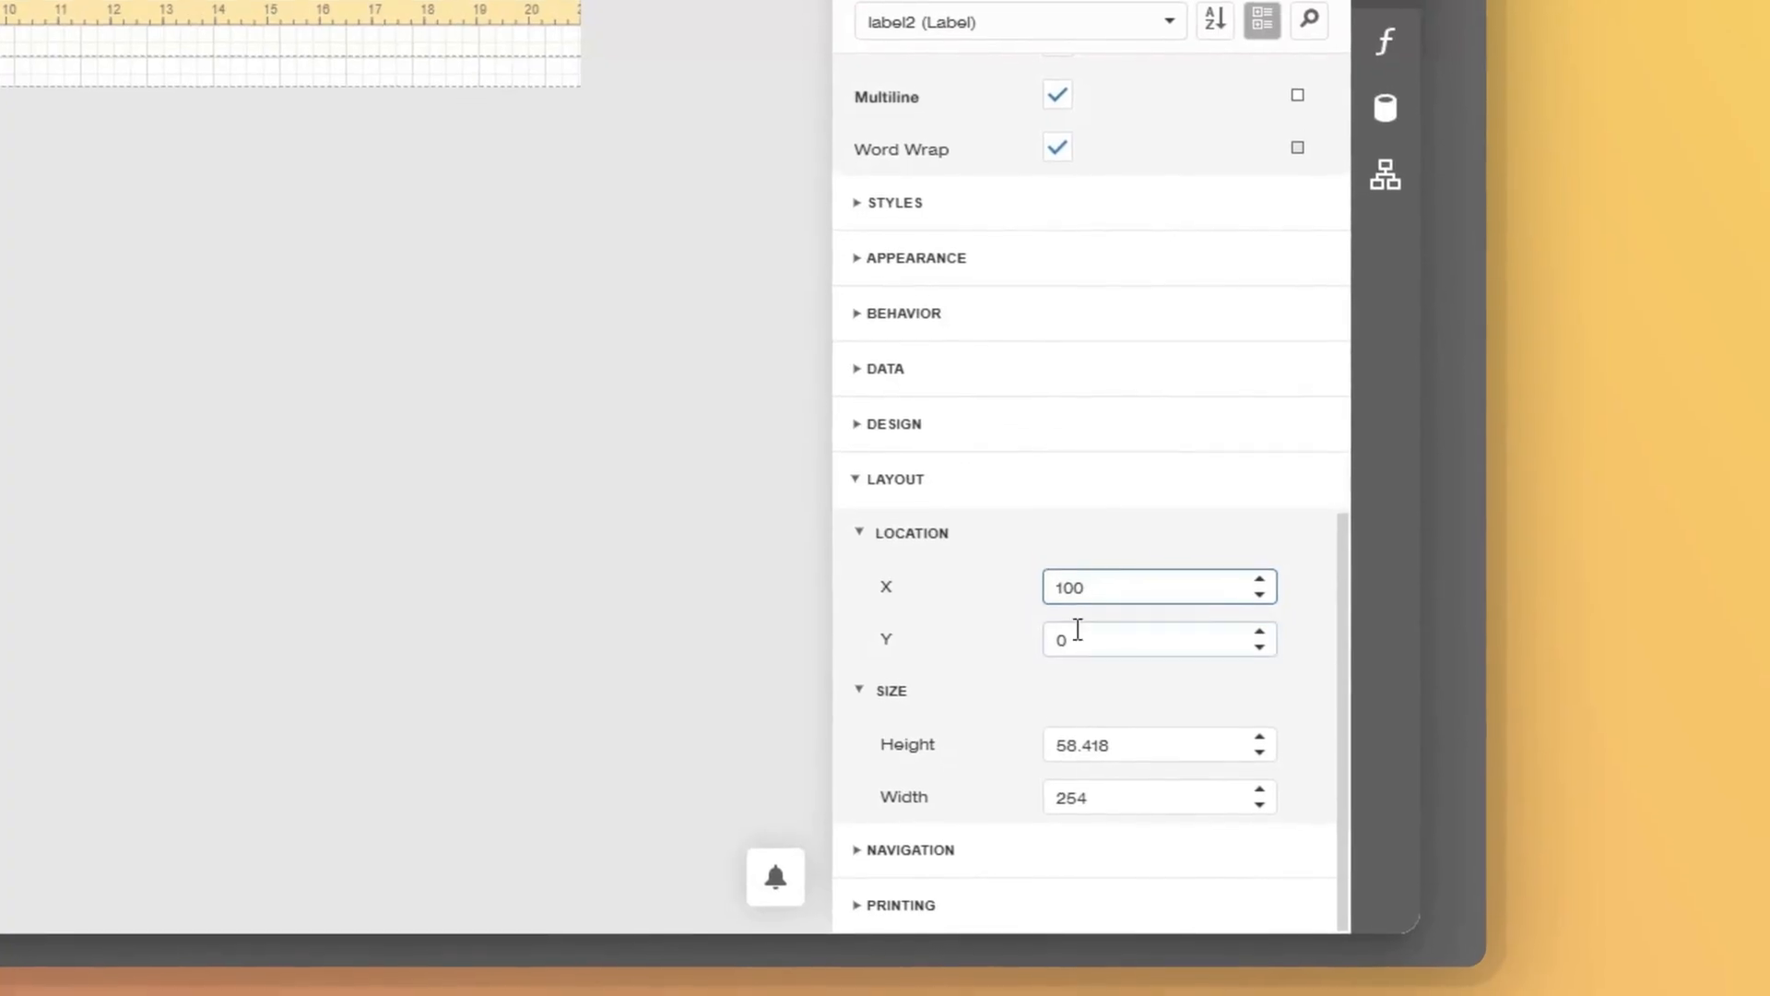
left_click(1118, 673)
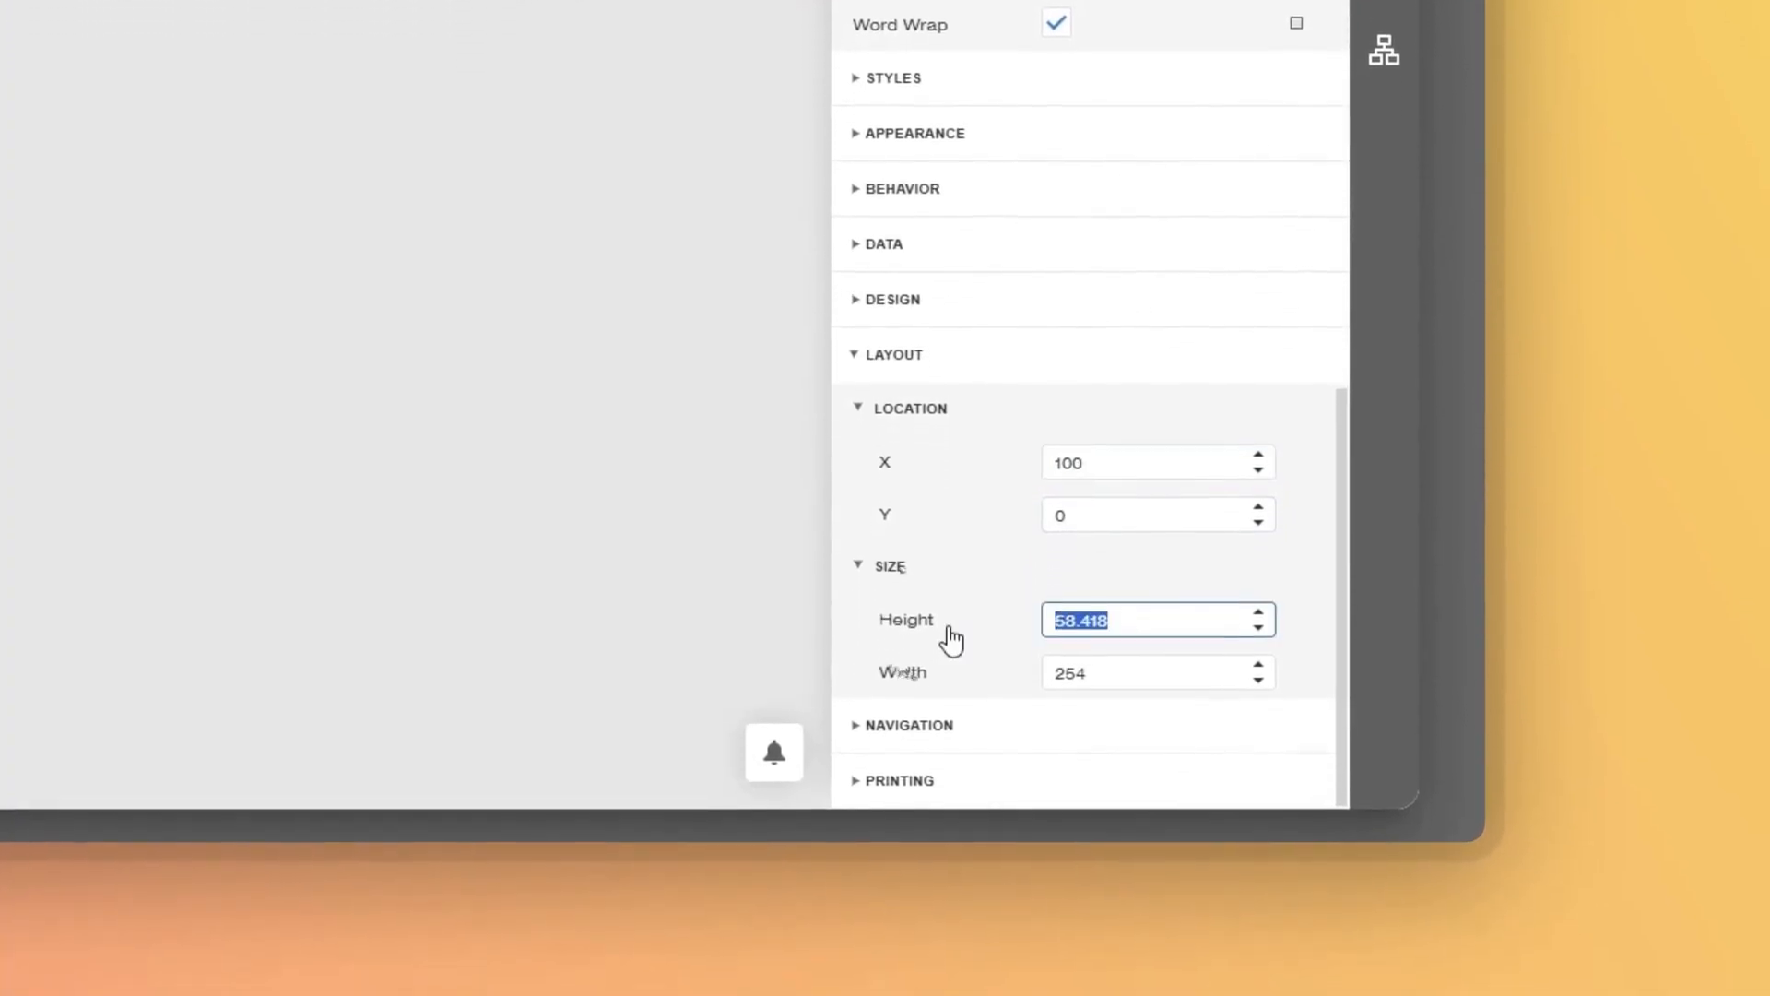
type("60")
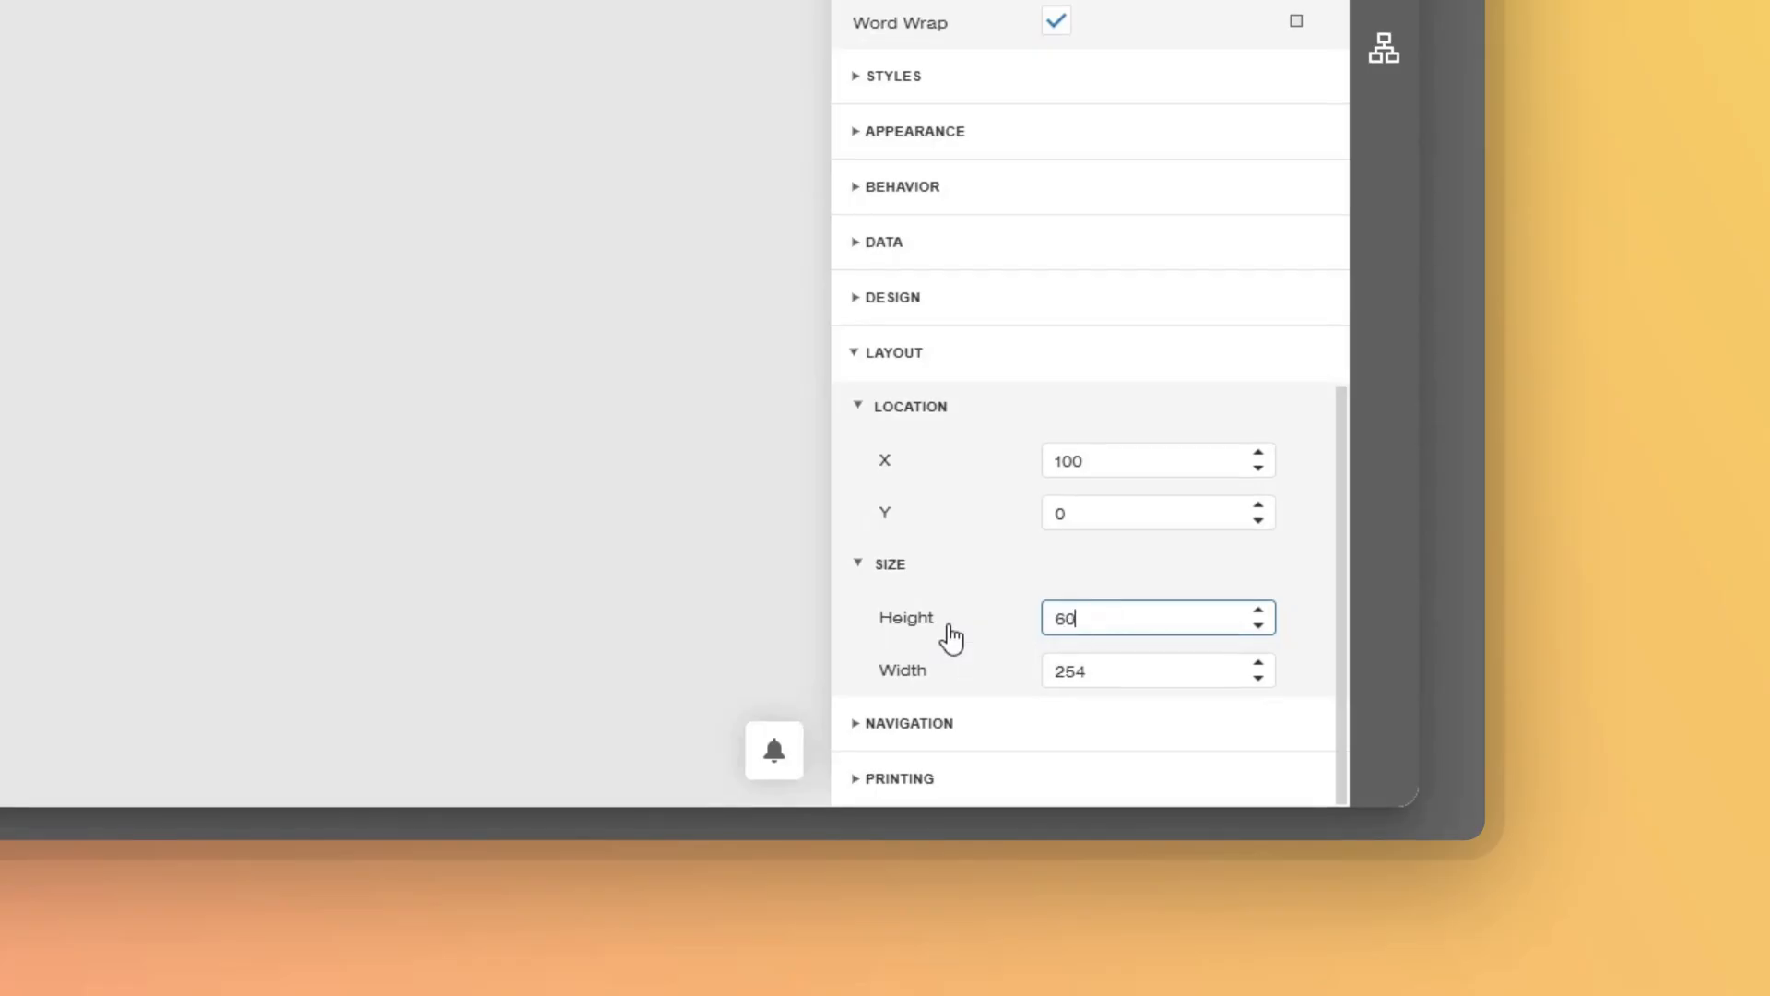
left_click(1102, 675)
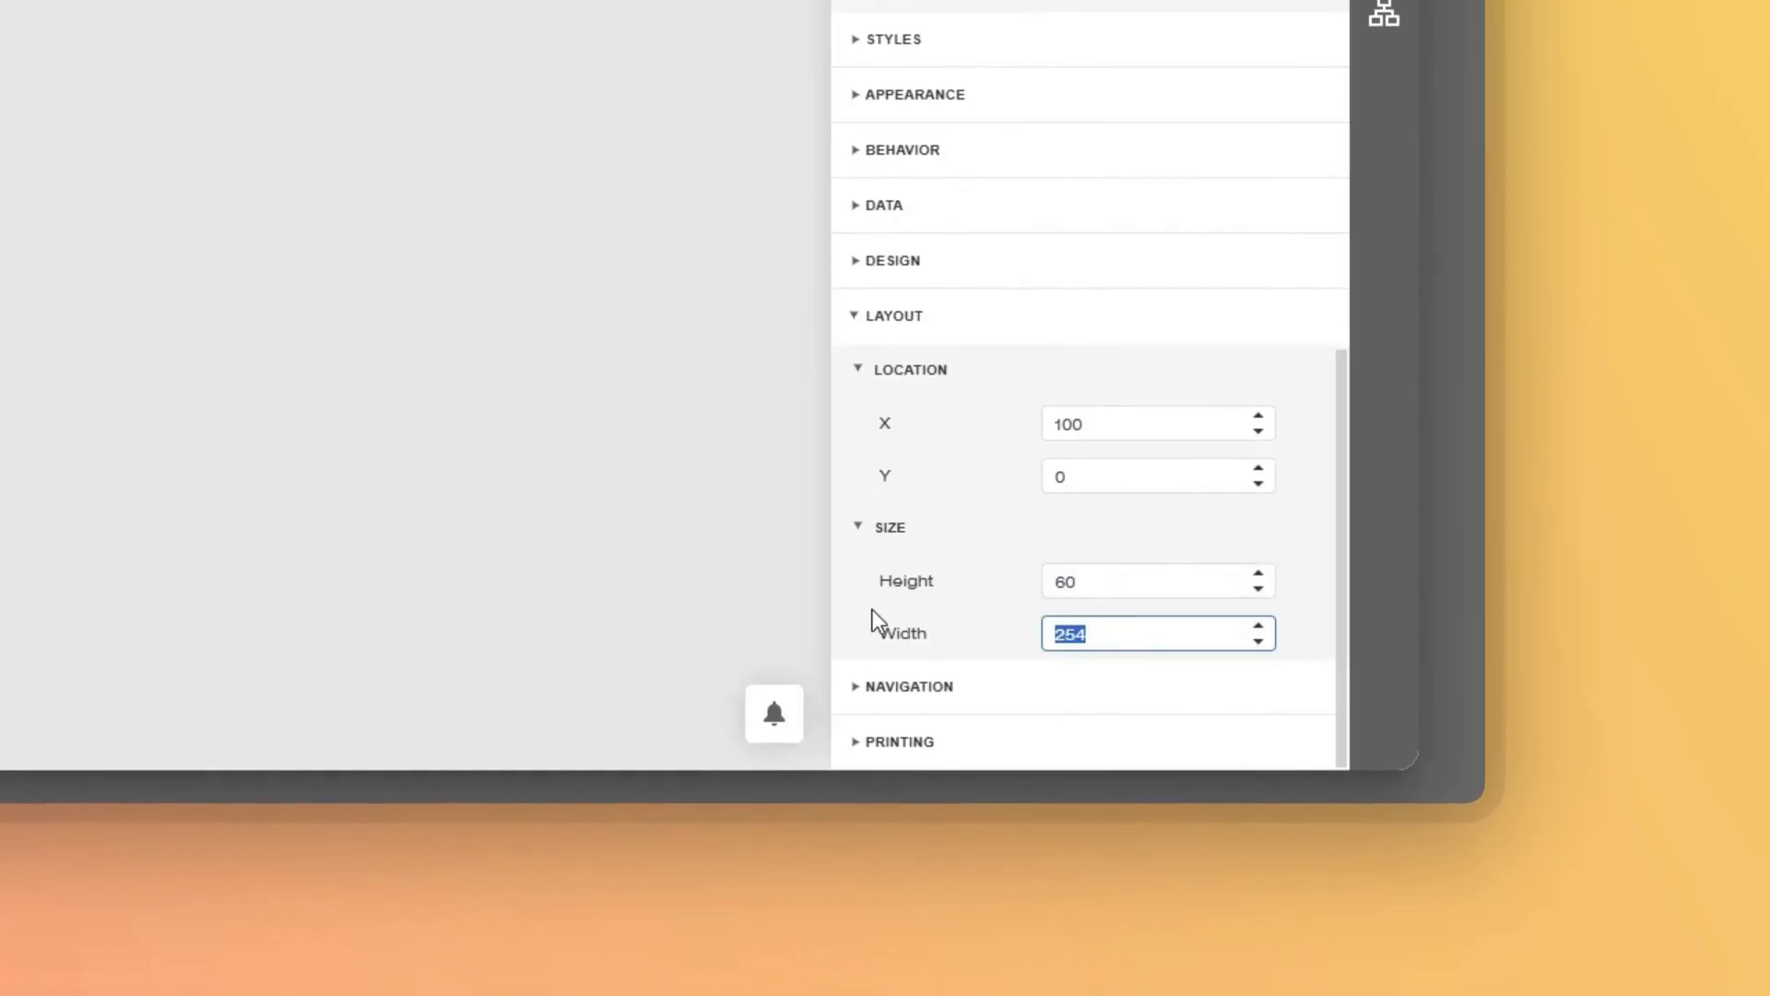
type("280")
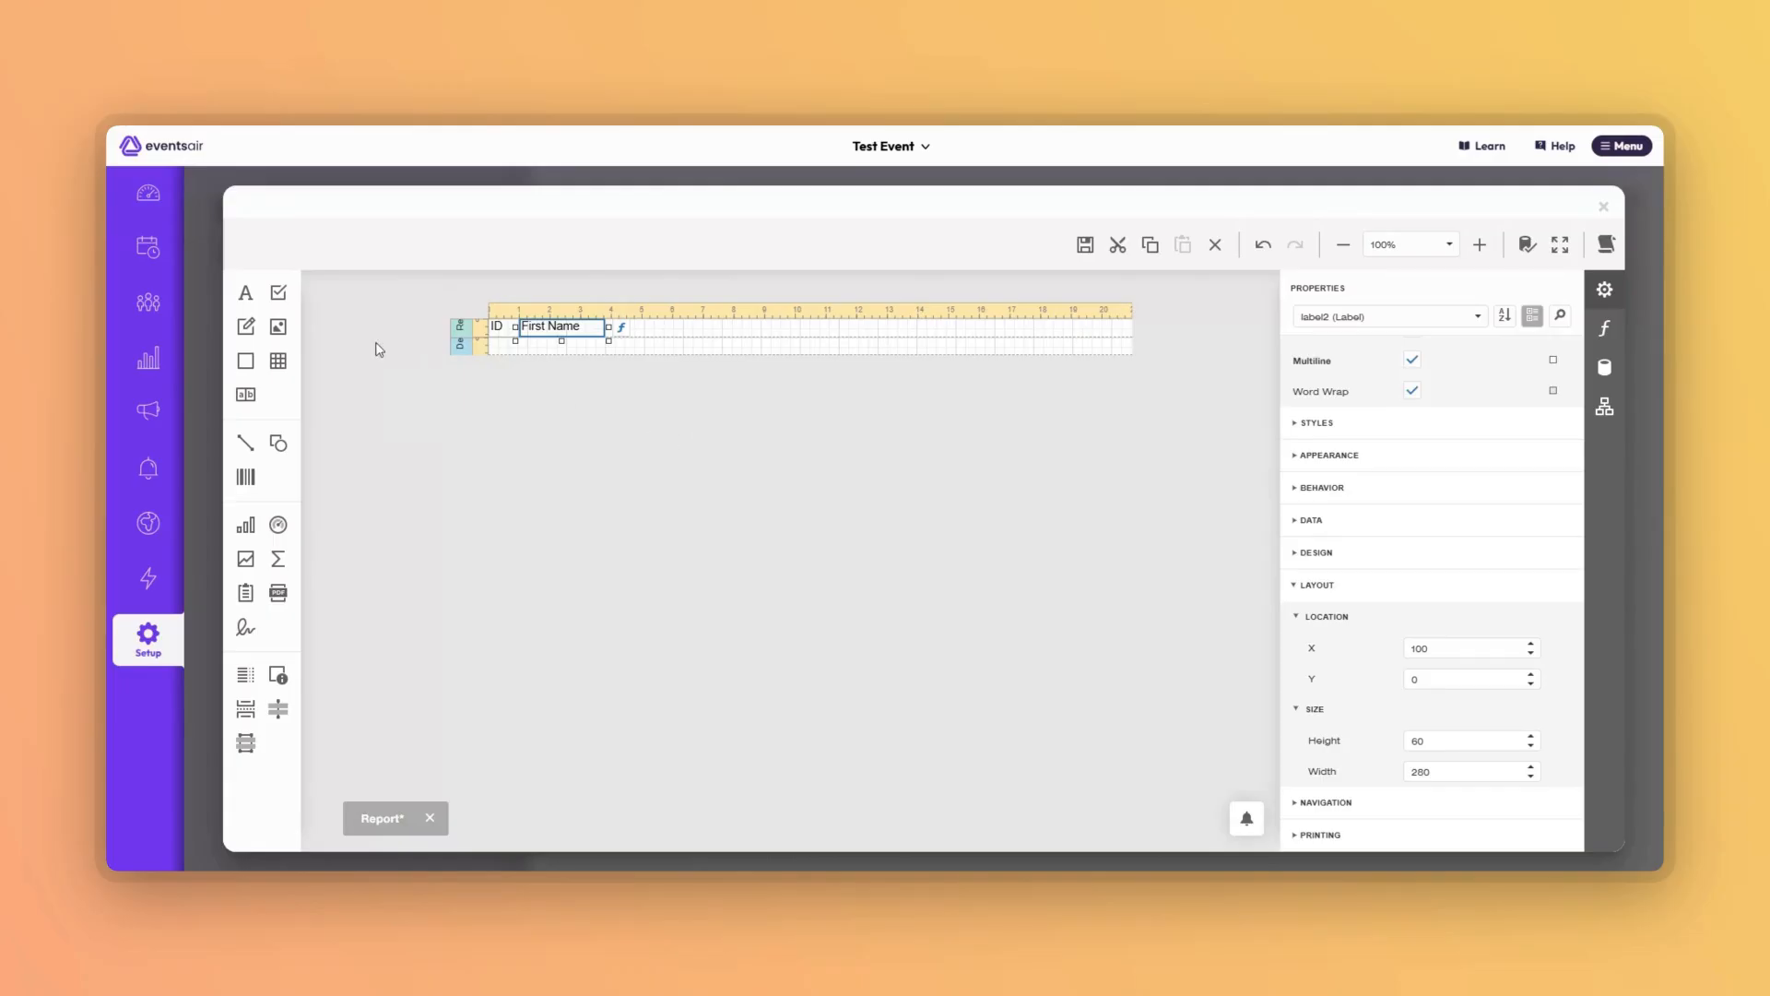
Add a third header label 'Last Name' at X 380, Y 0, sized 60 × 280.
left_click_drag(277, 327, 623, 327)
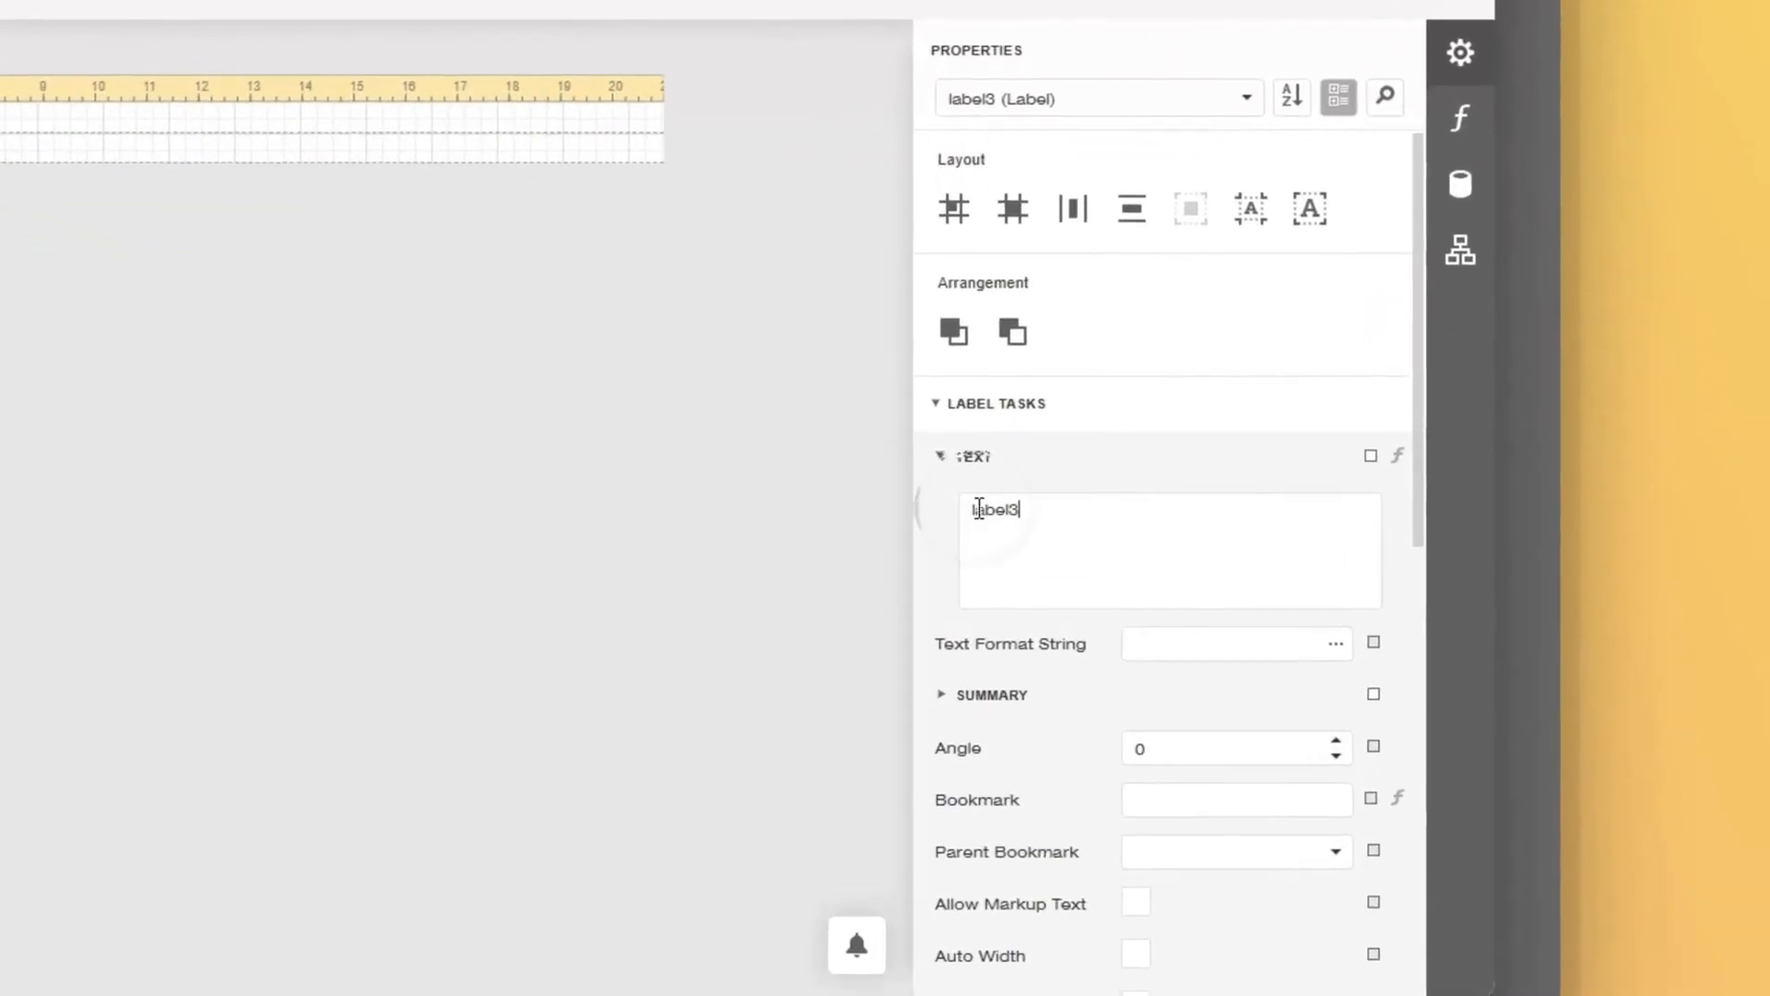
type("Last N")
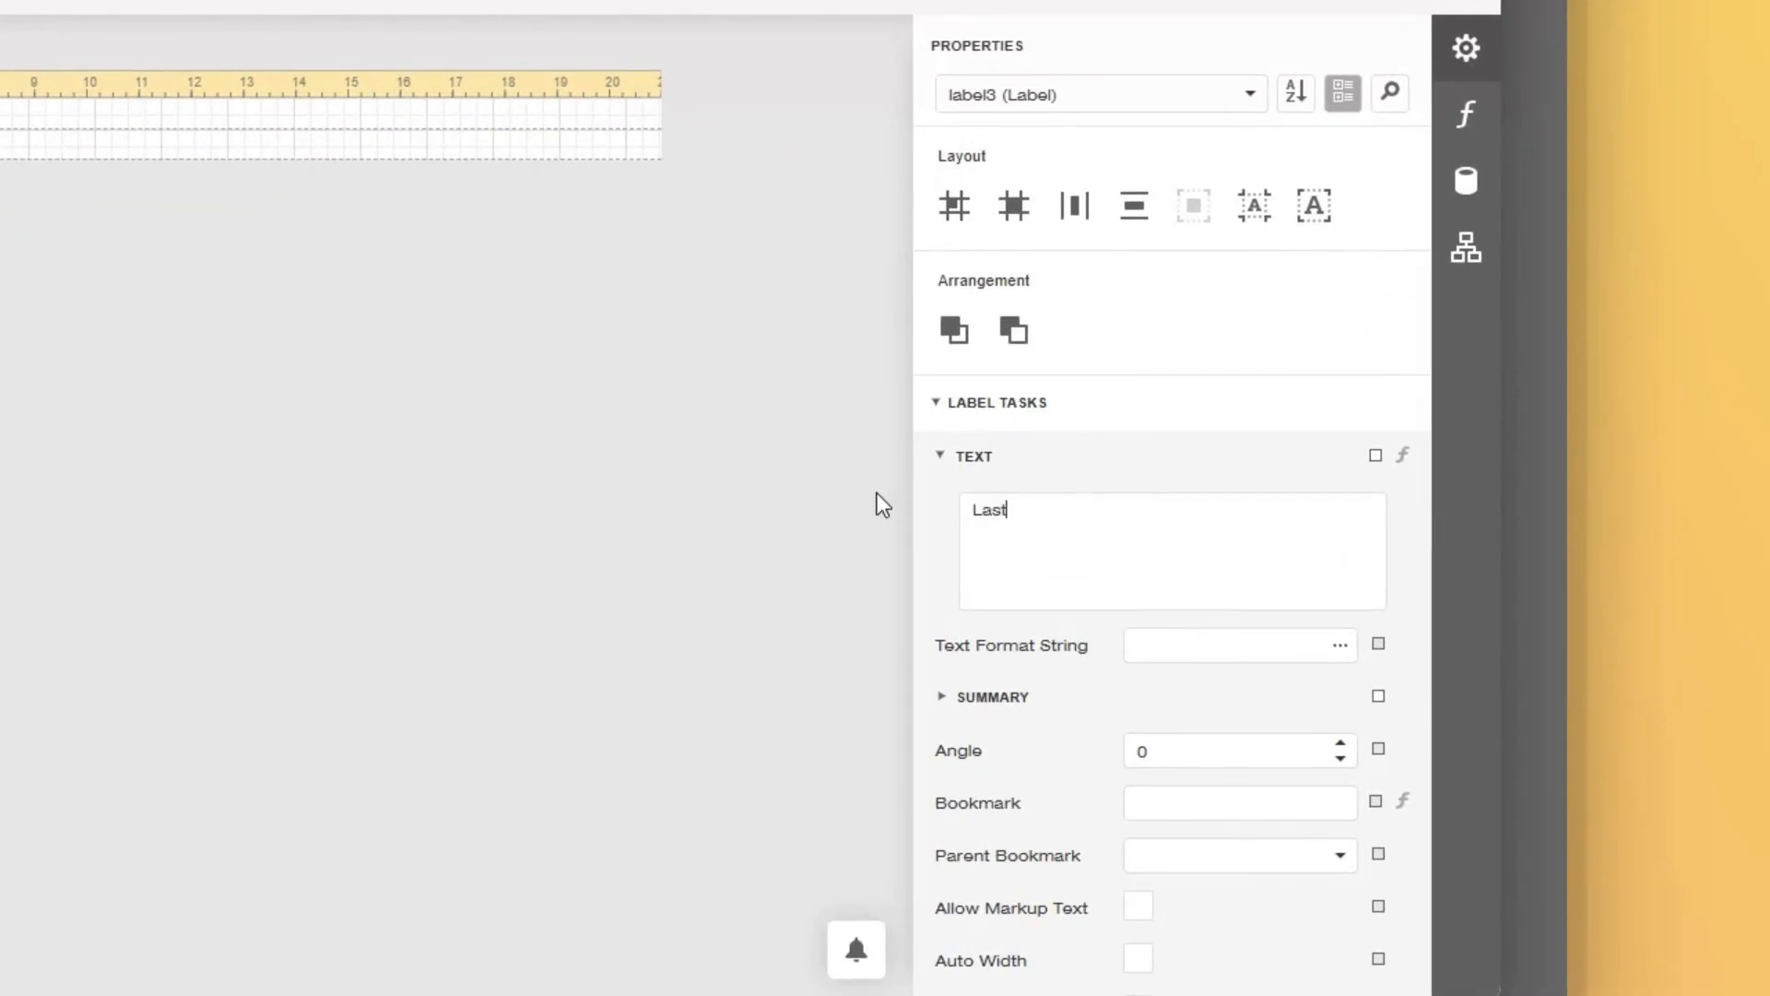
type("ame")
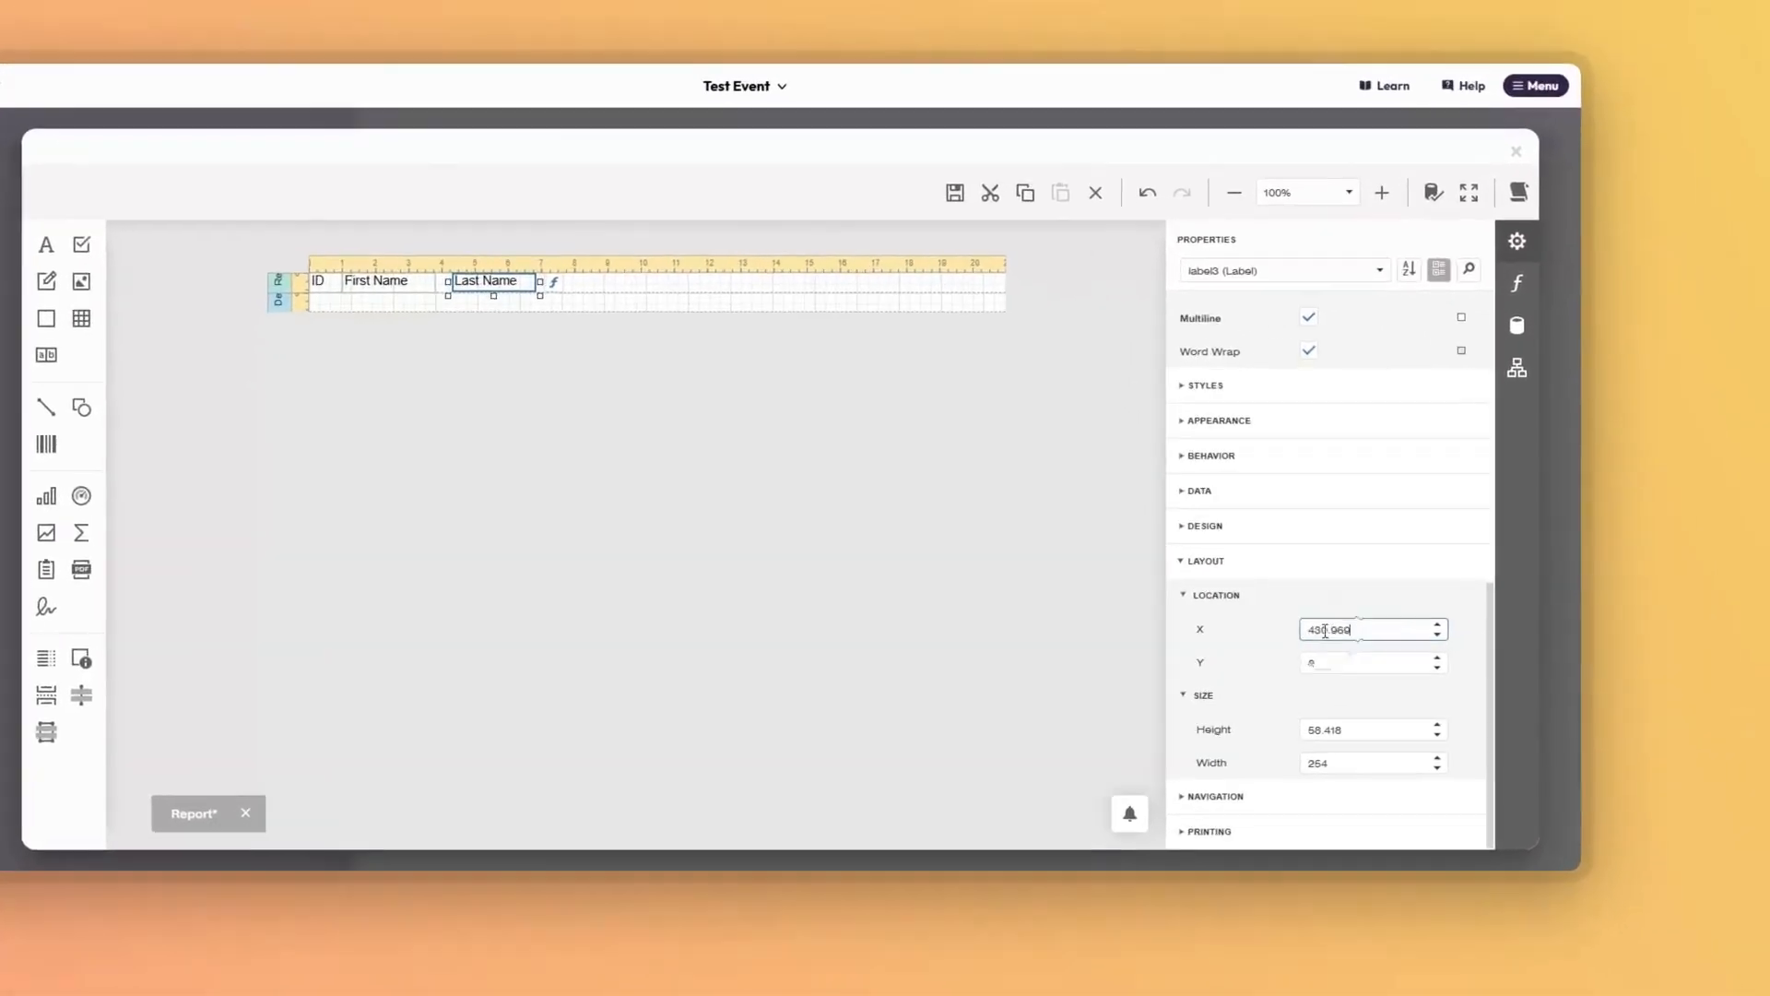
double_click(1325, 631)
type("380")
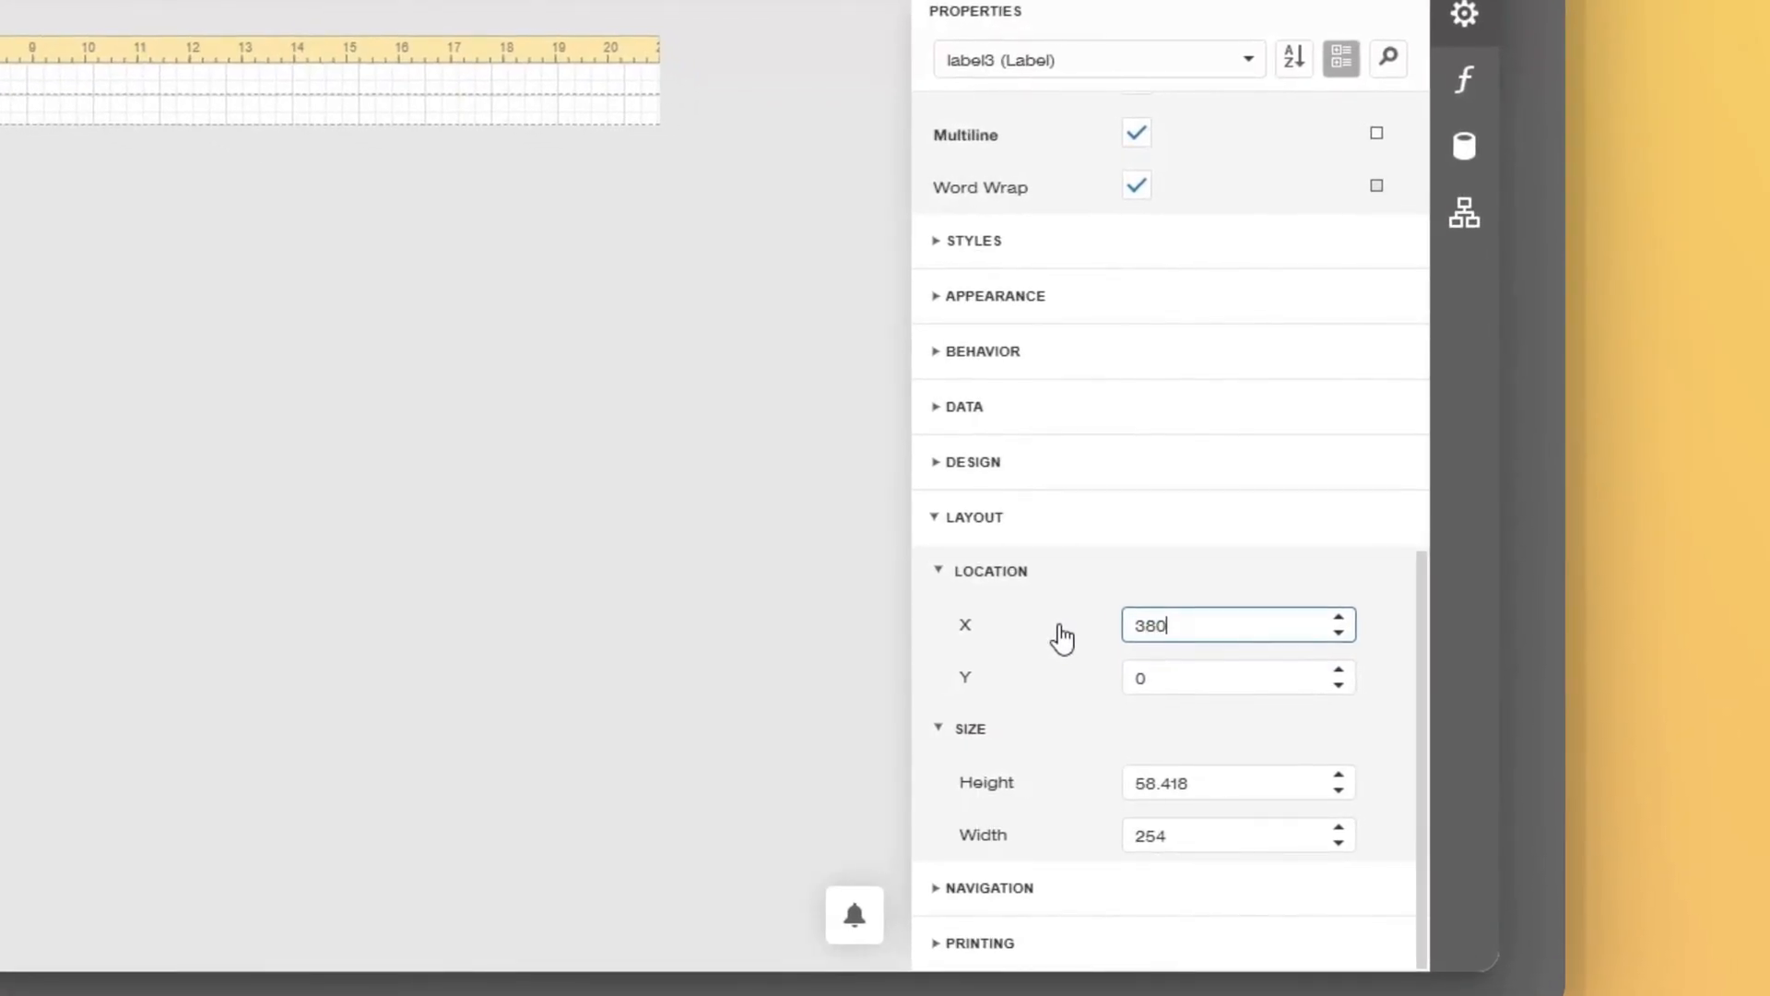
left_click(1197, 680)
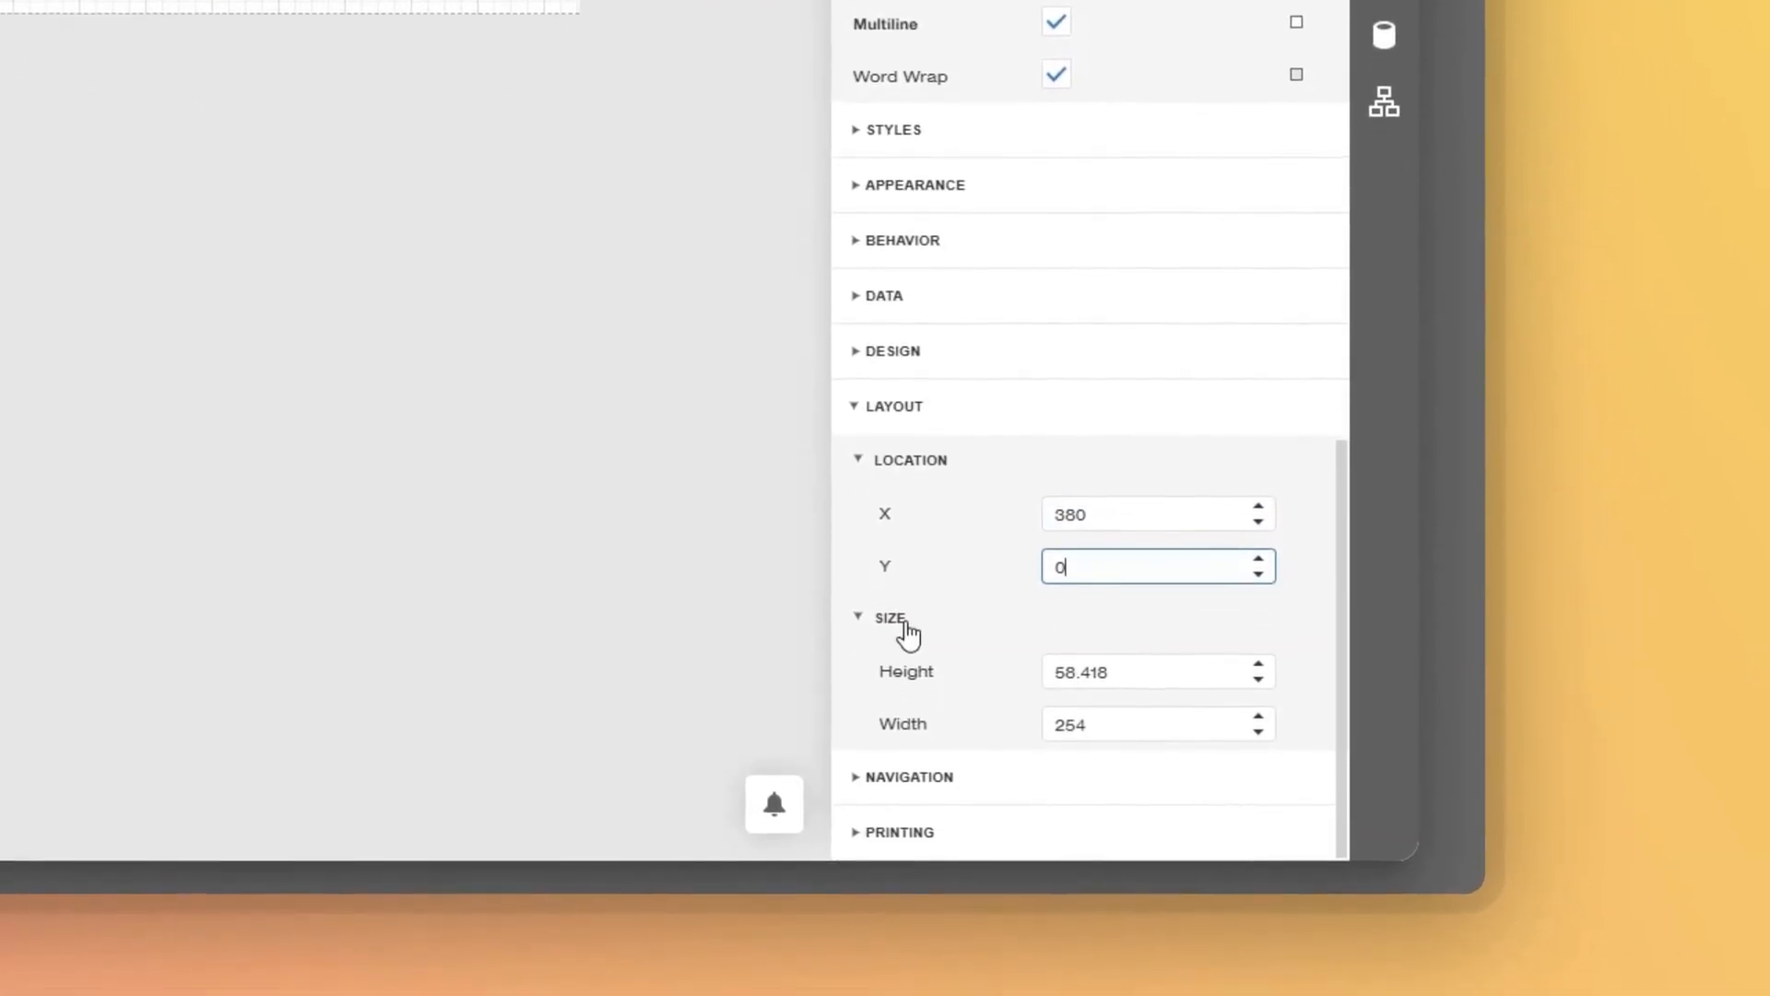
left_click(1115, 715)
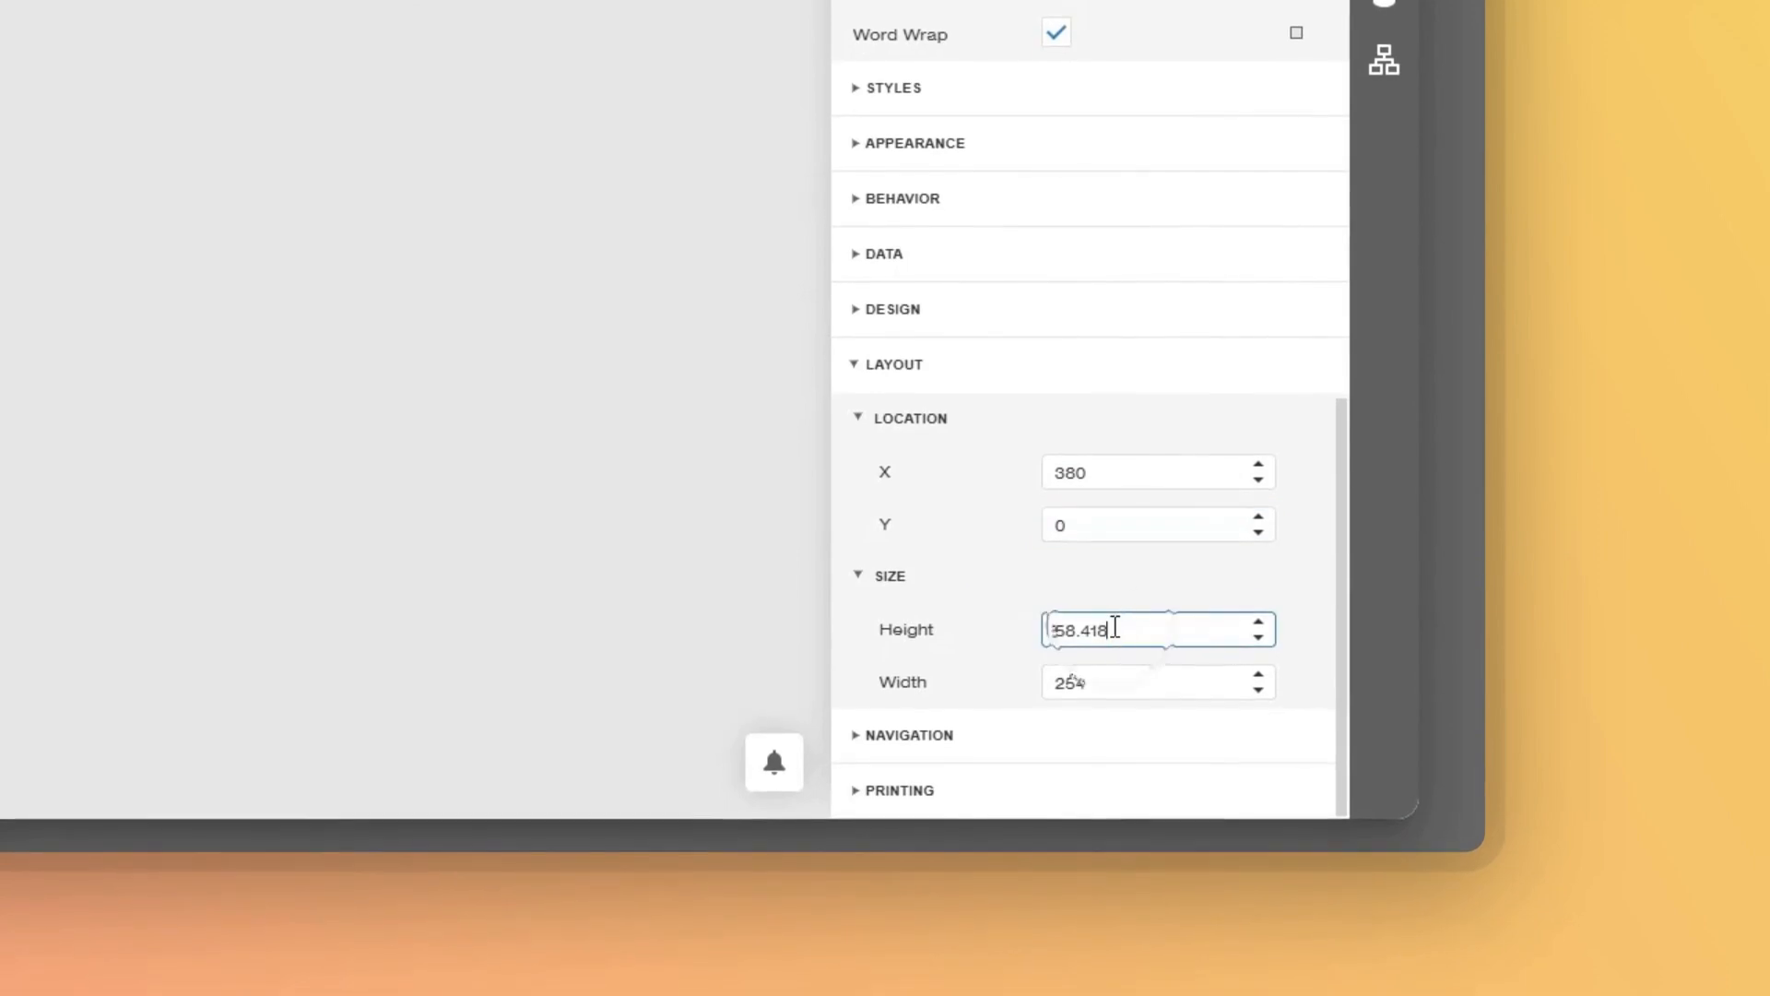
left_click_drag(1114, 629, 982, 633)
type("60")
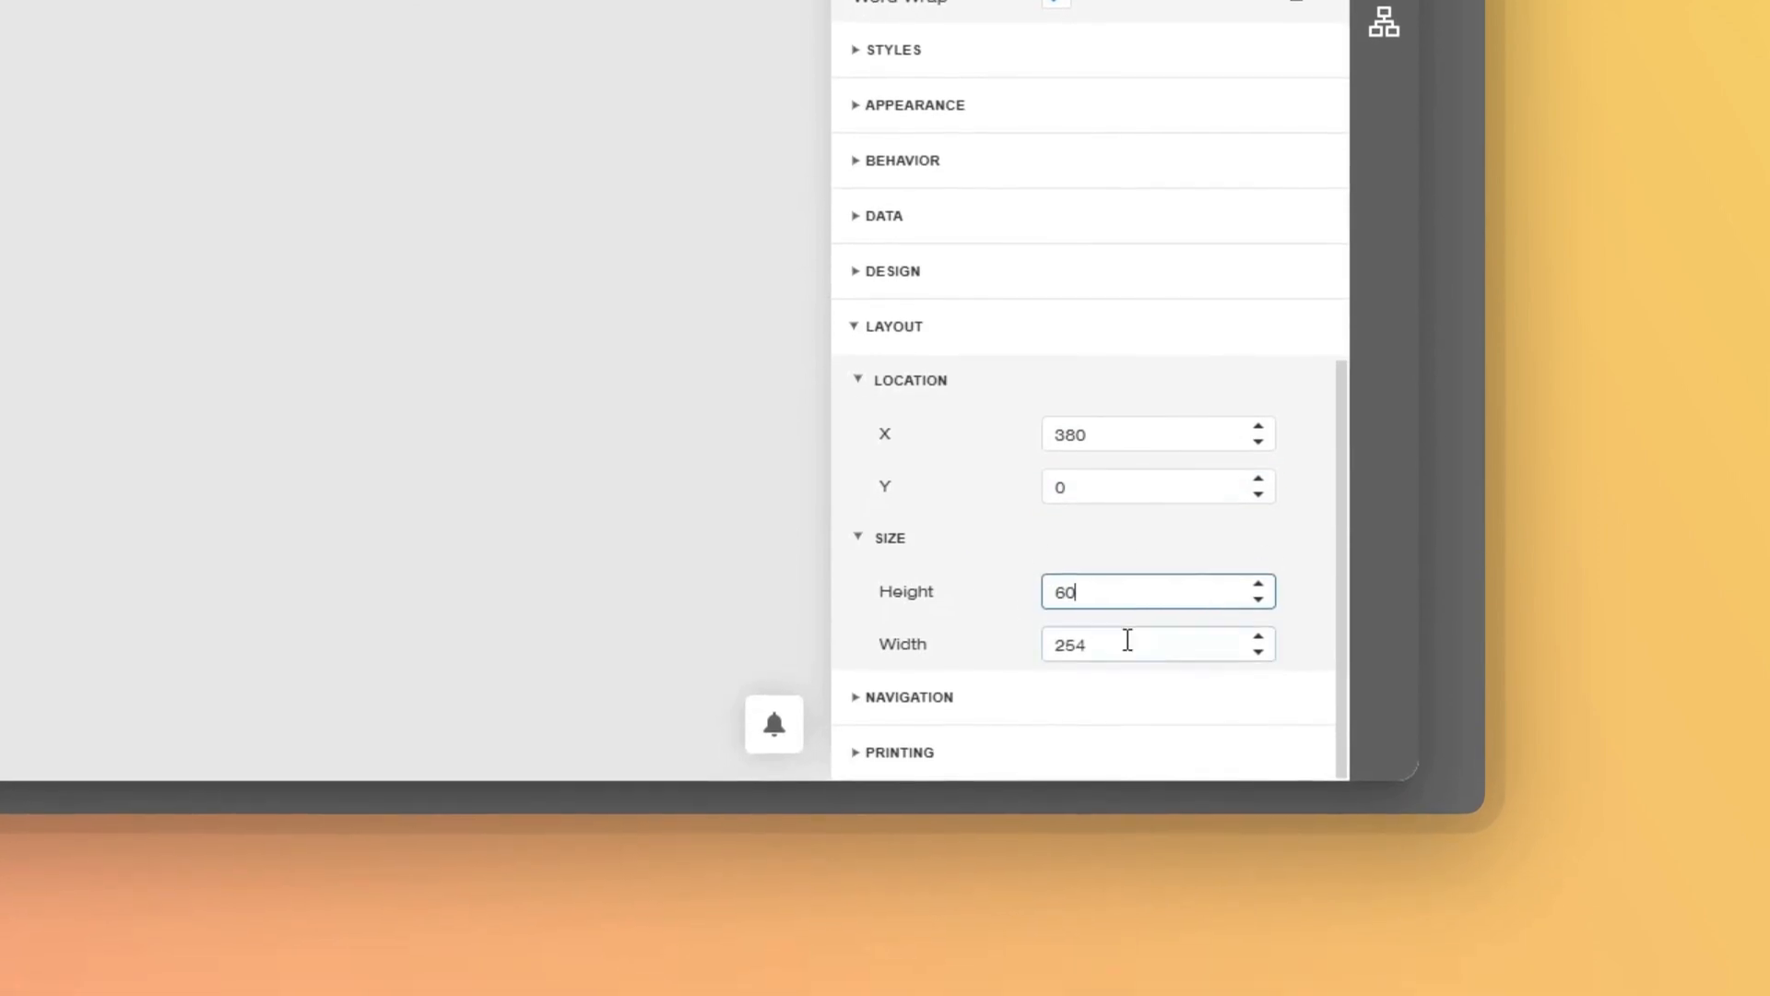
left_click_drag(1126, 680, 927, 697)
type("280")
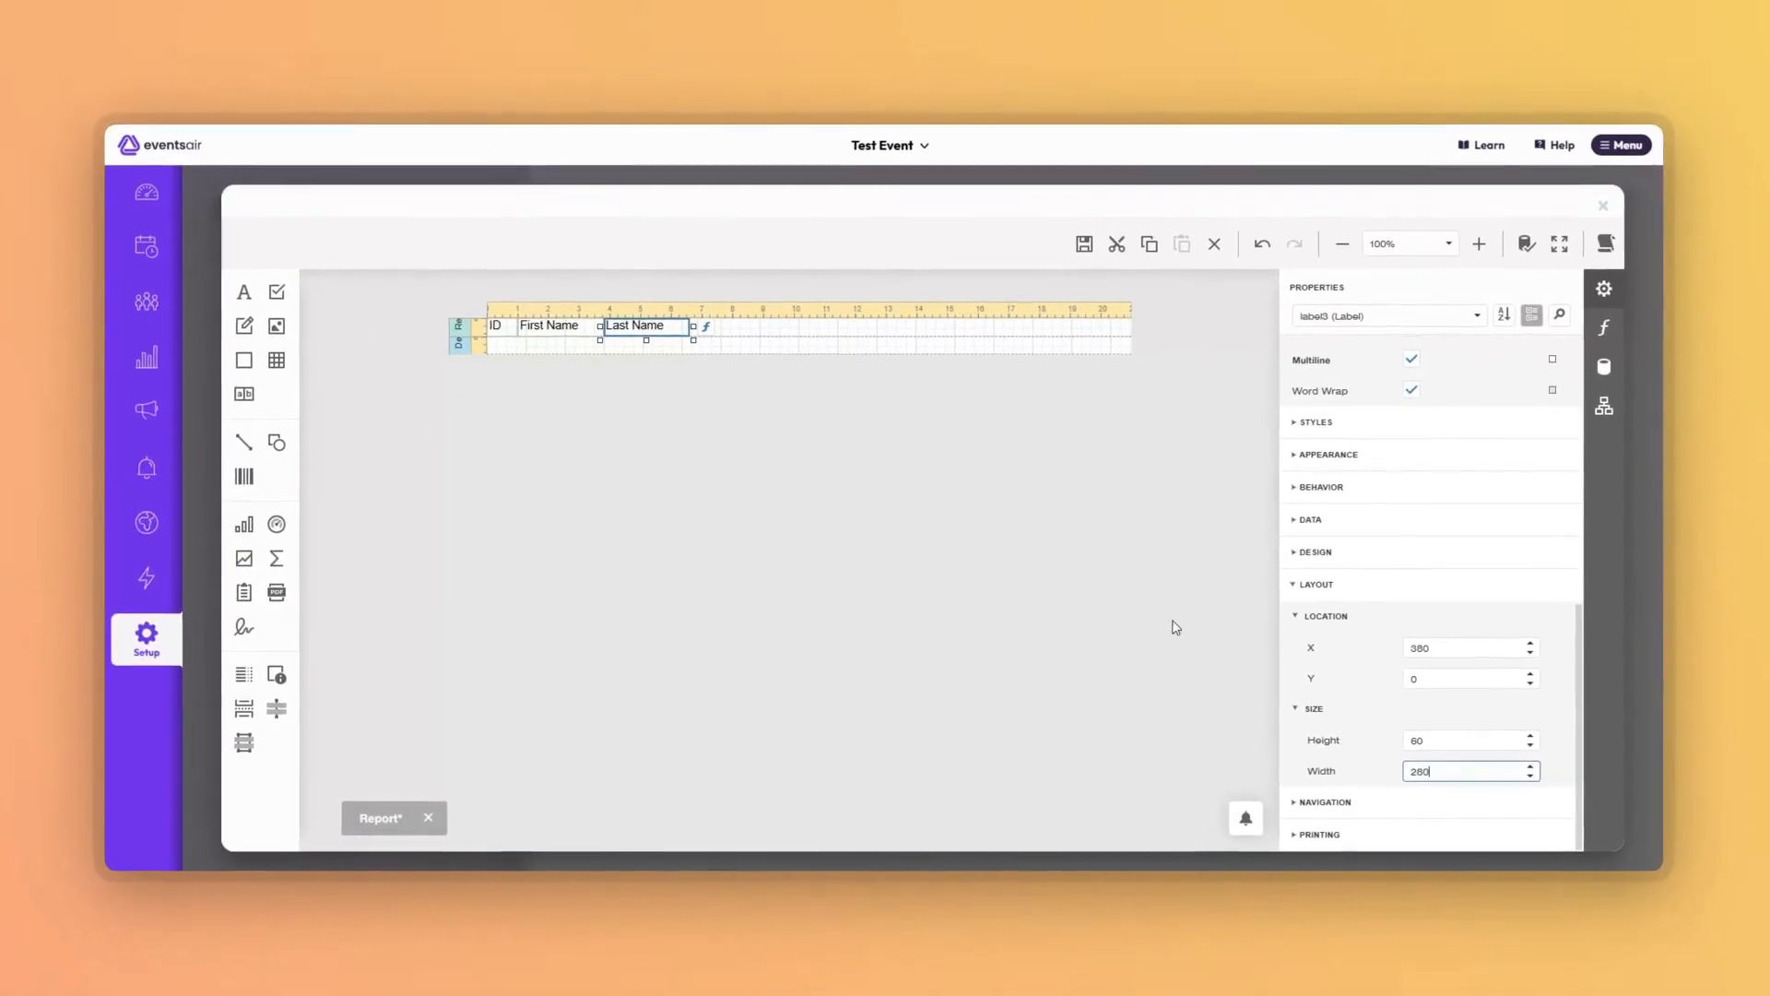
Add a fourth header label reading 'QR Code' right of Last Name.
left_click_drag(243, 295, 721, 332)
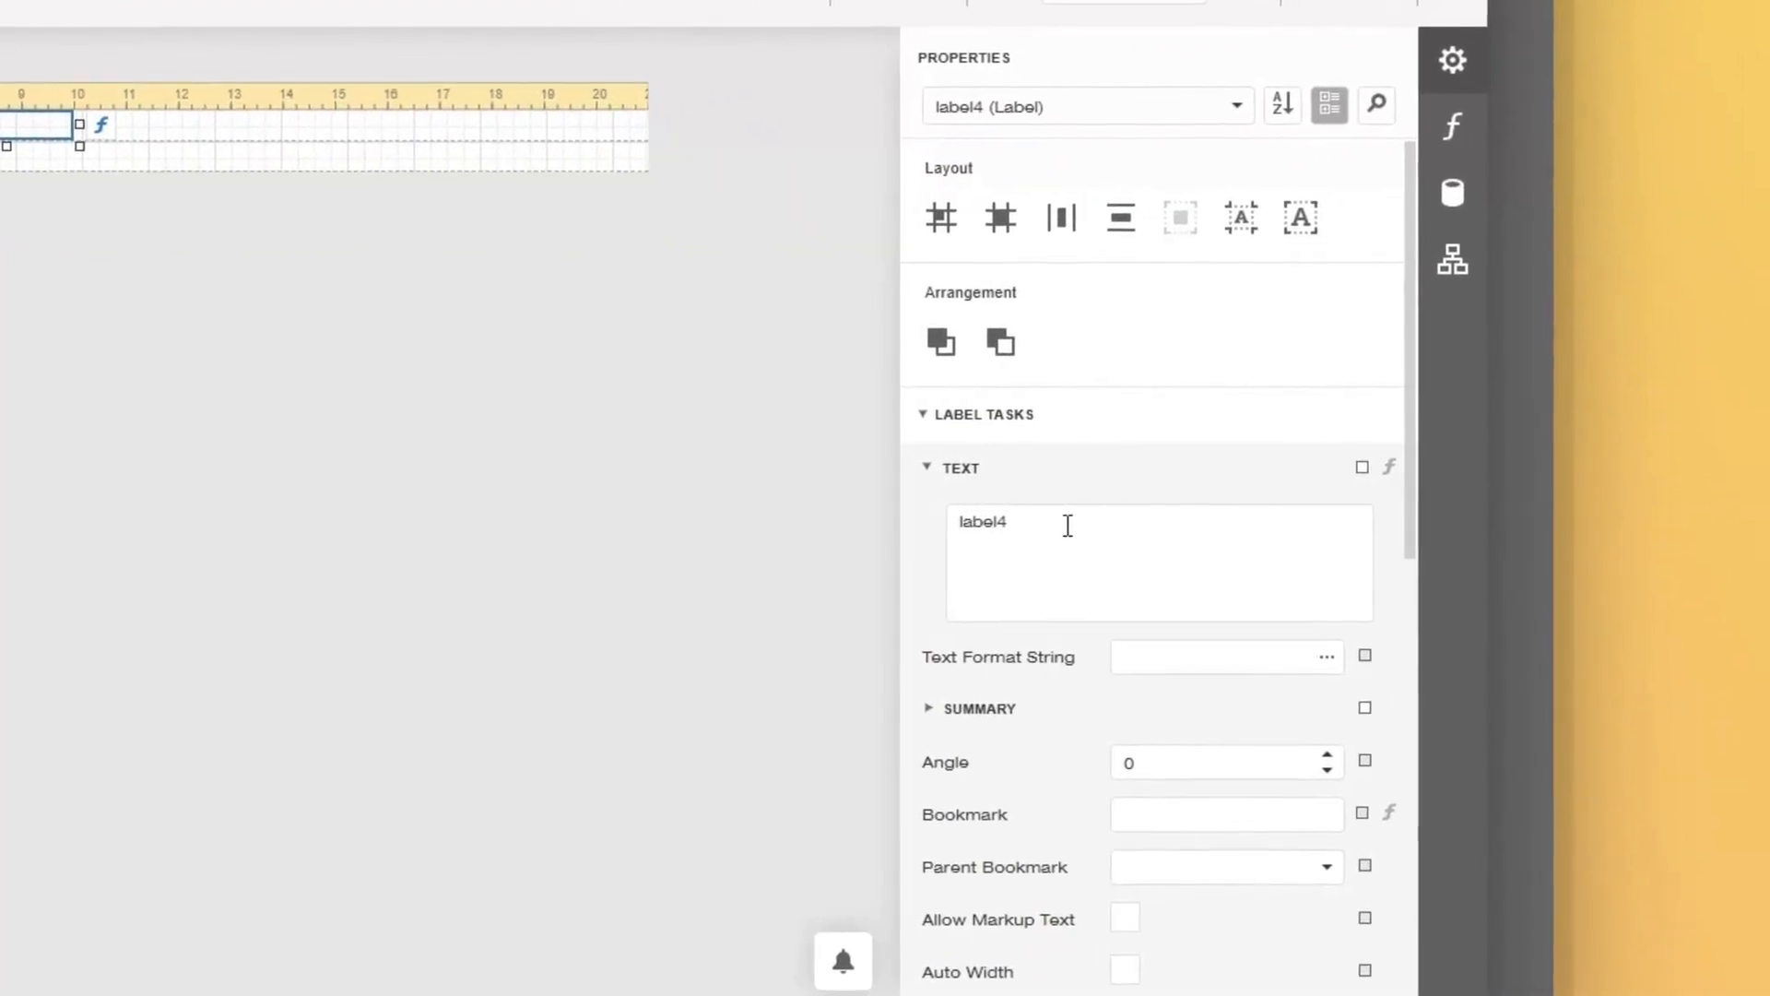
left_click_drag(1067, 525, 796, 539)
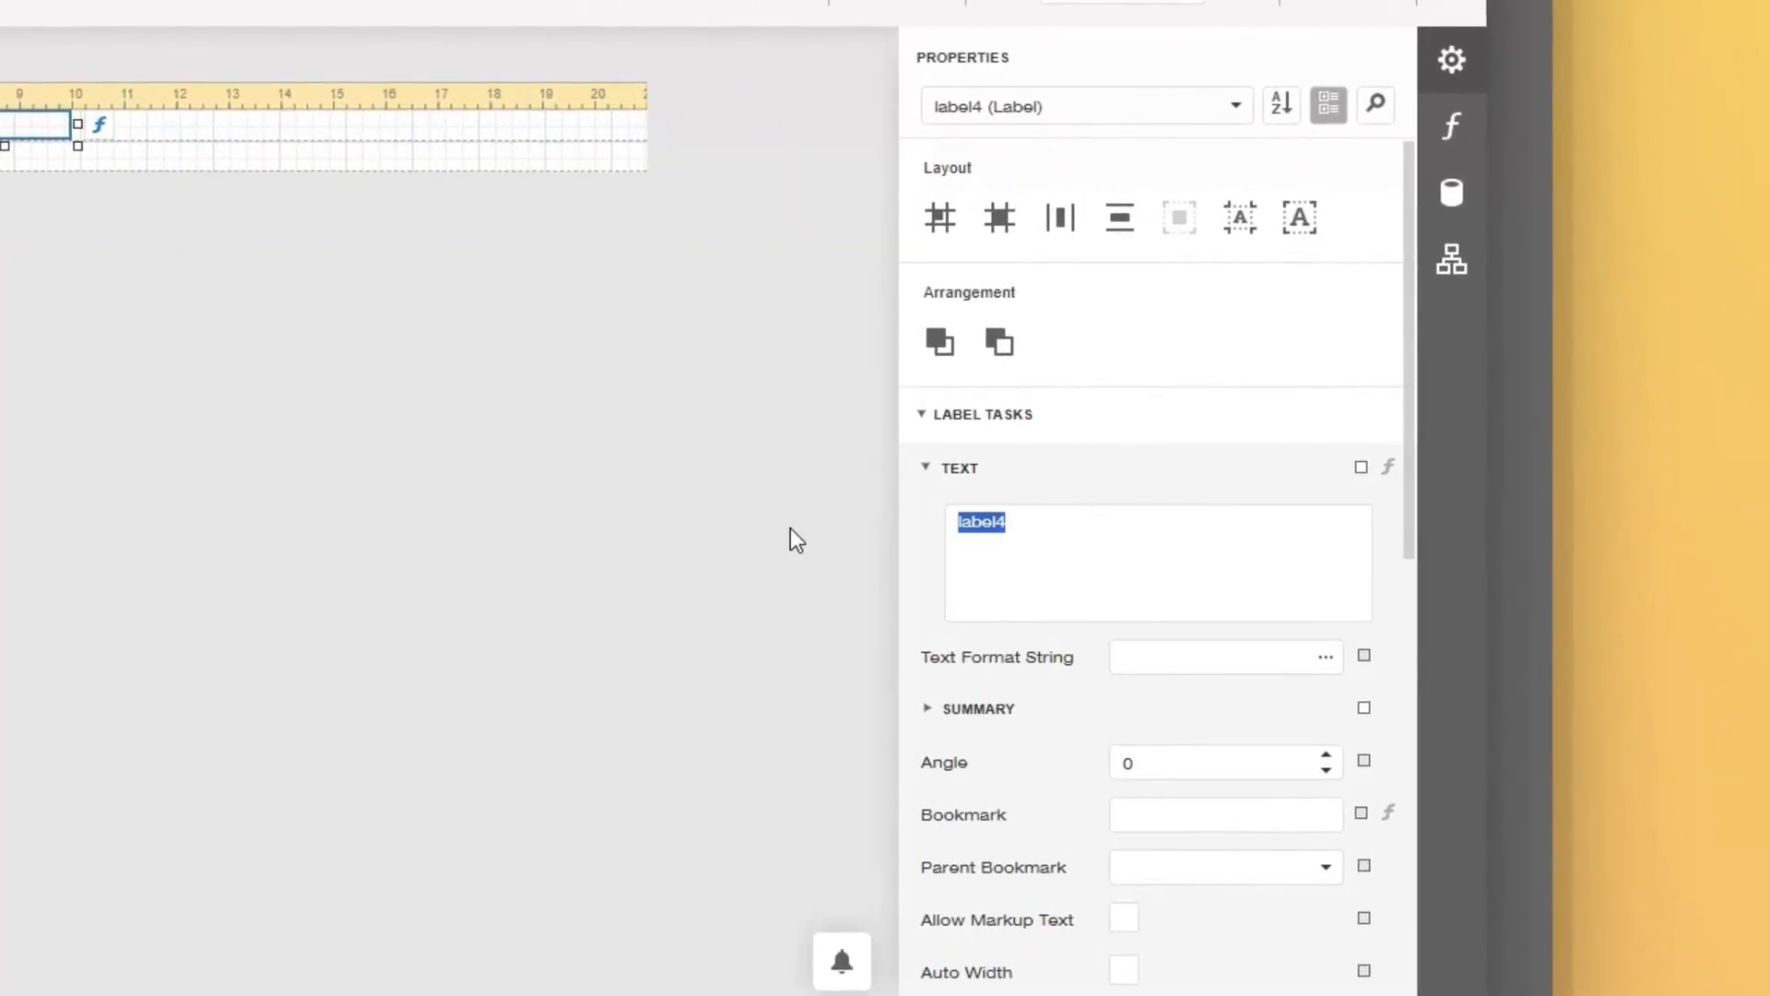
type("QR C")
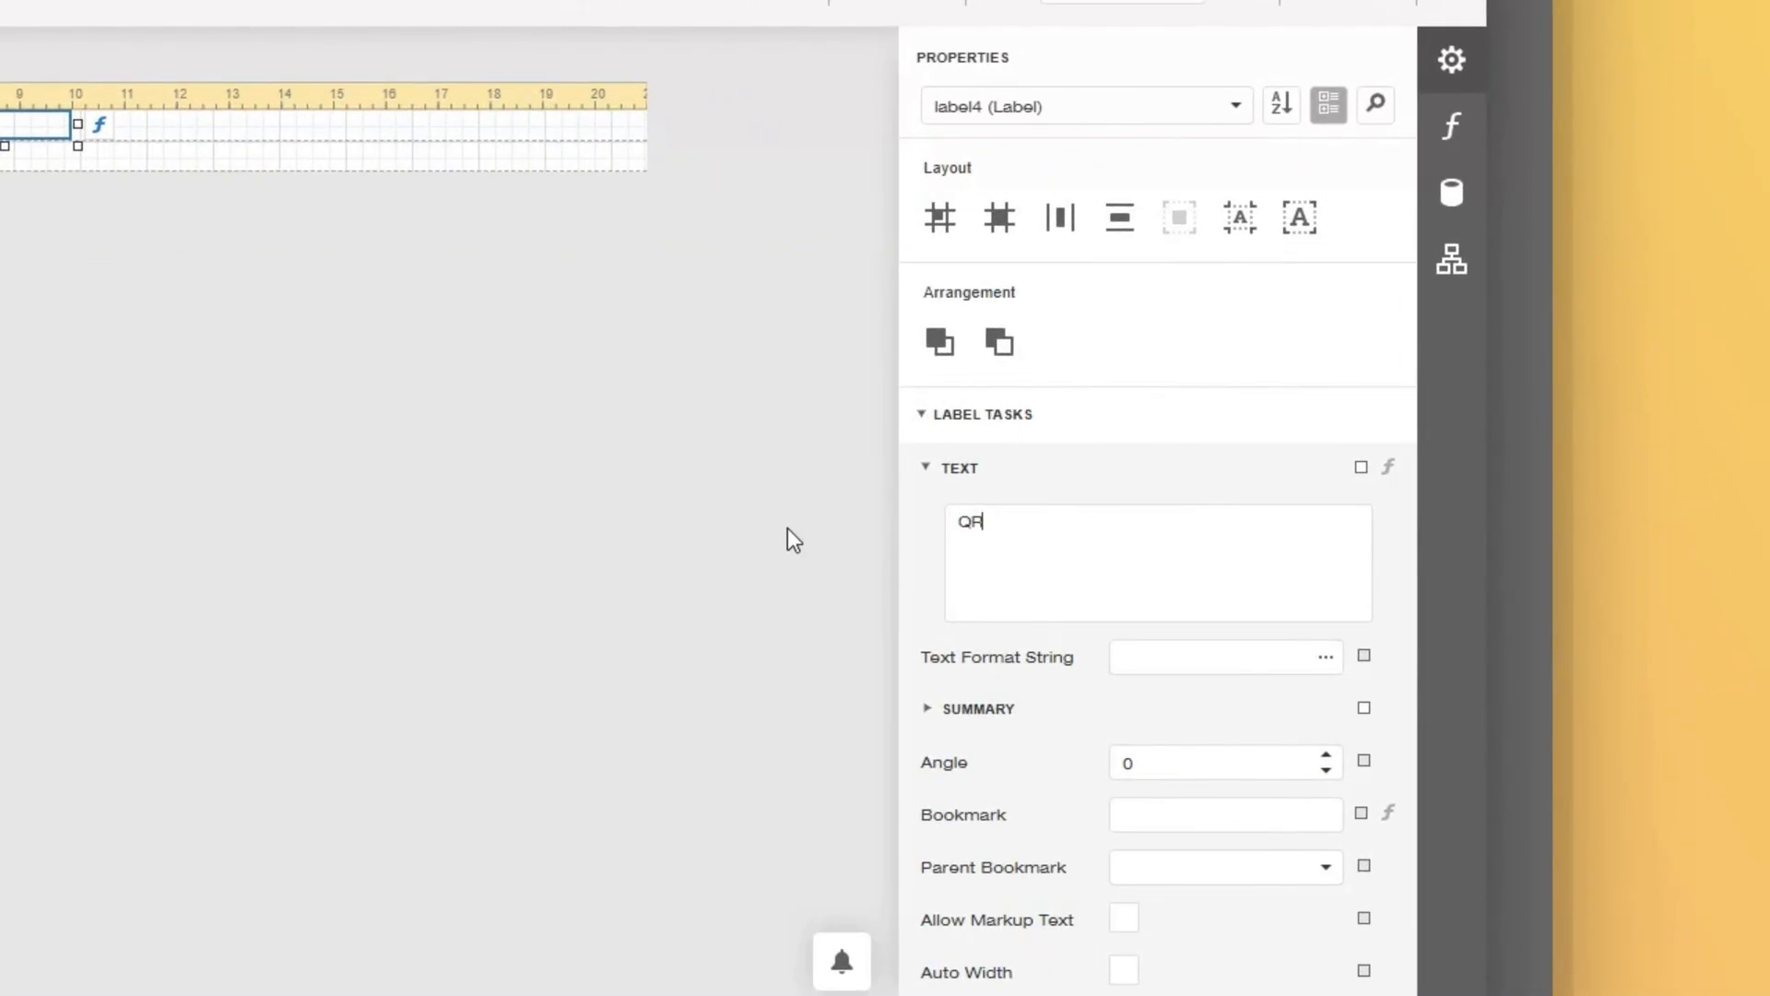
type("ode")
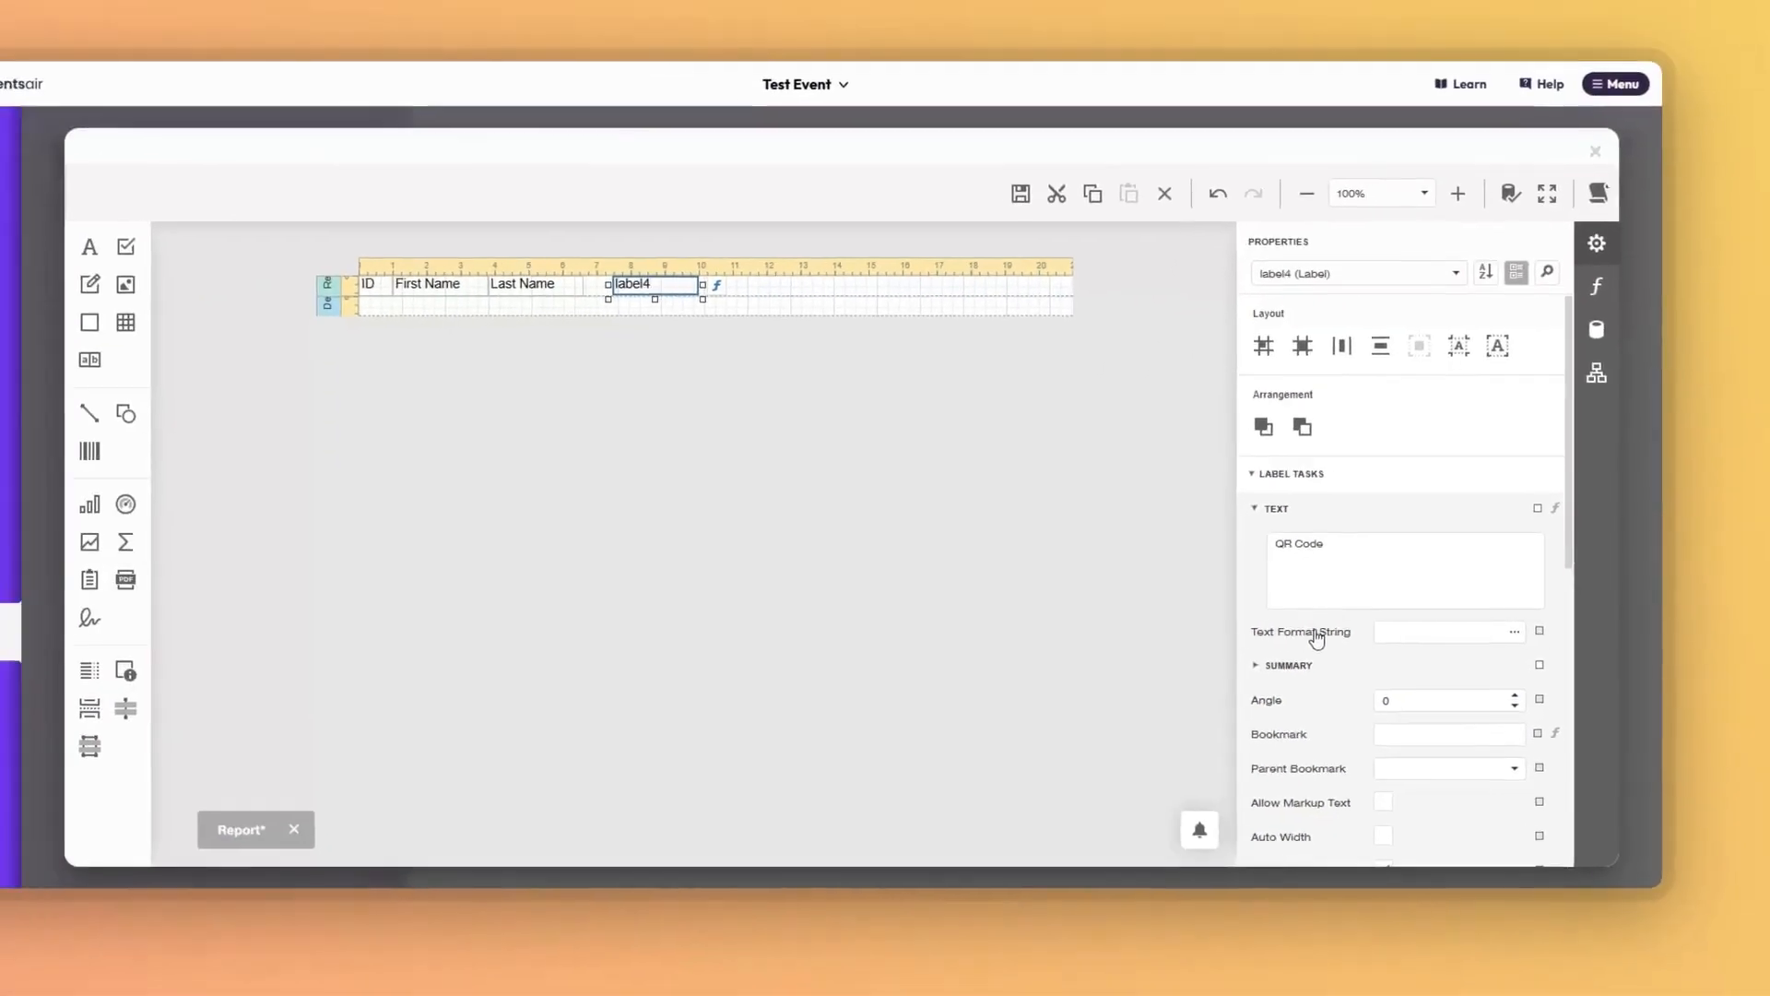
Place the QR Code label at X 660, sized 60 high and 1440 wide.
scroll(1017, 685, "down", 8)
scroll(1344, 653, "down", 1)
left_click_drag(1461, 645, 1356, 647)
type("660")
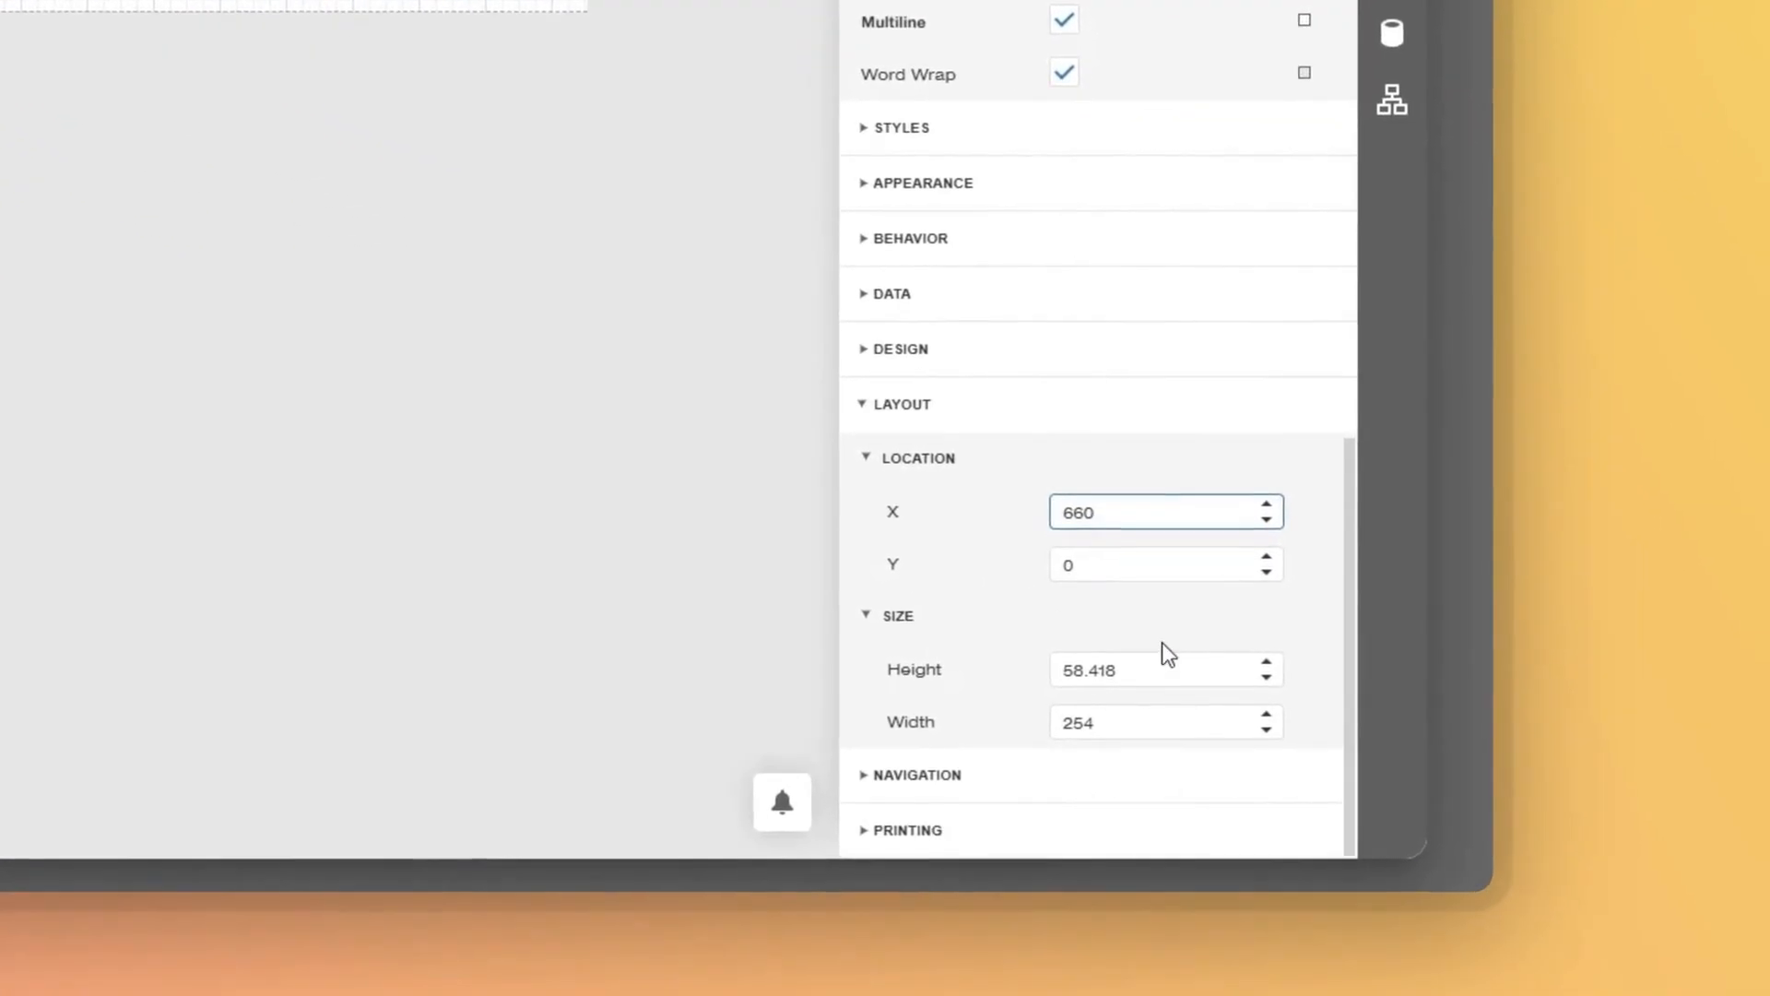
left_click_drag(1157, 630, 998, 642)
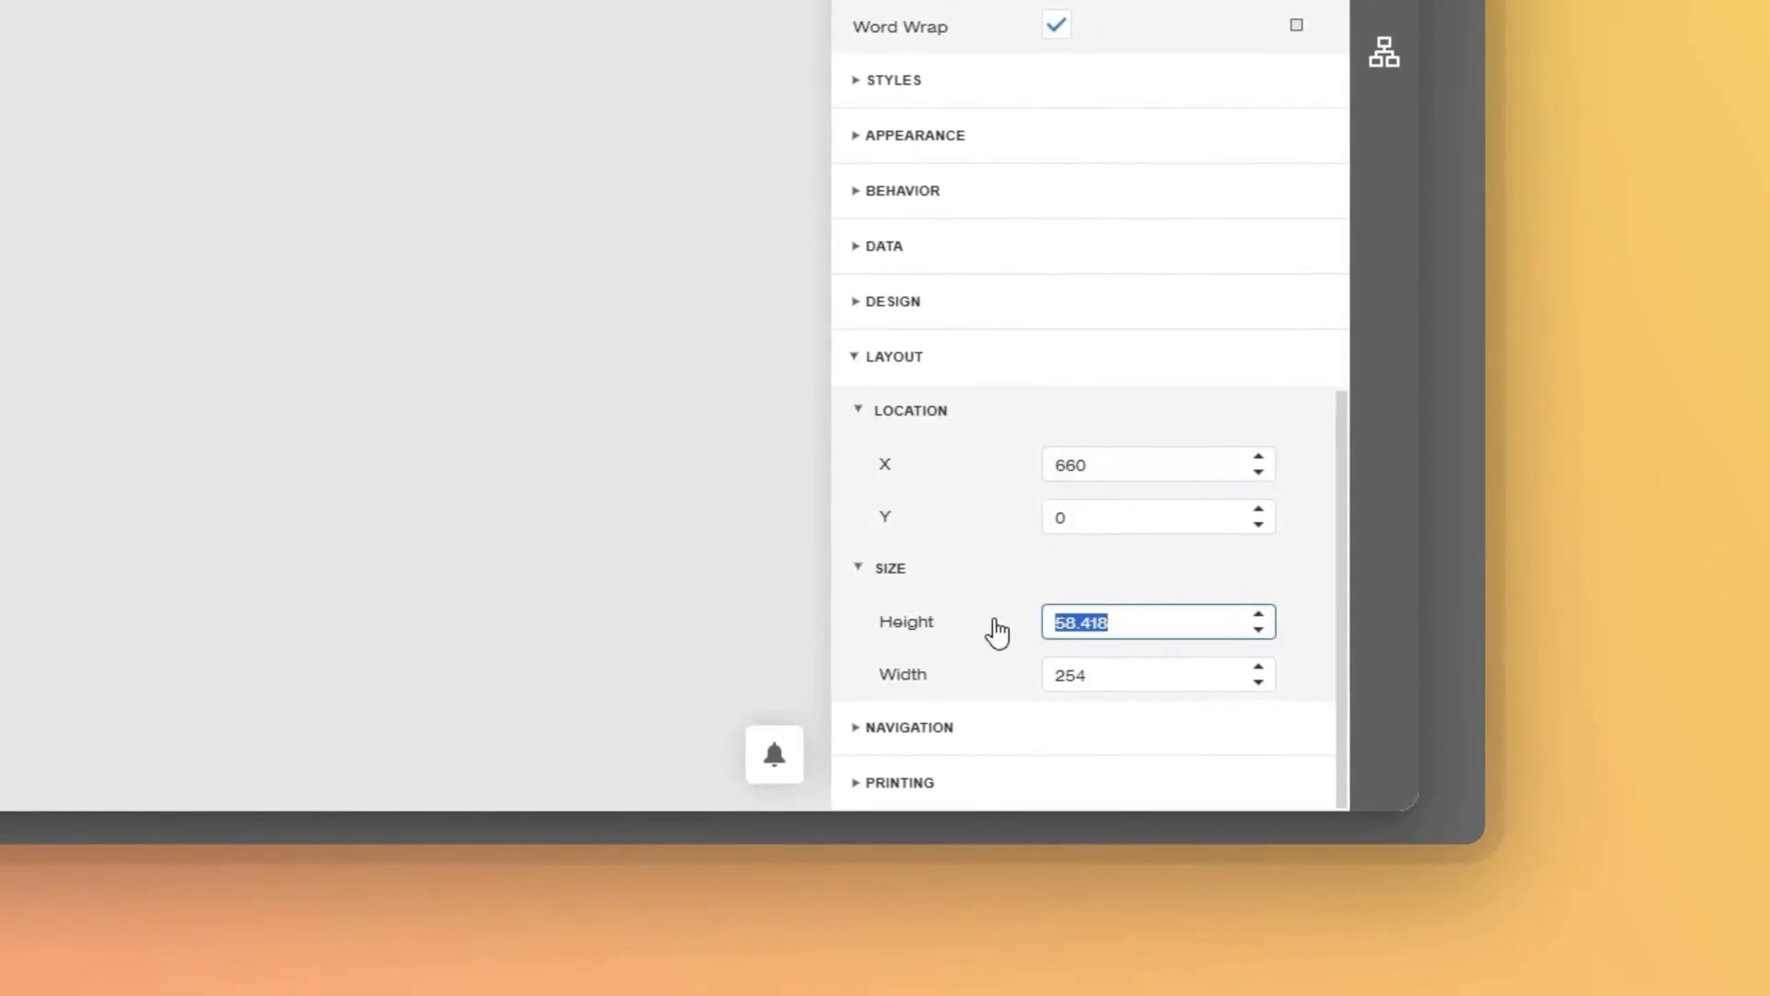
type("60")
left_click(1174, 674)
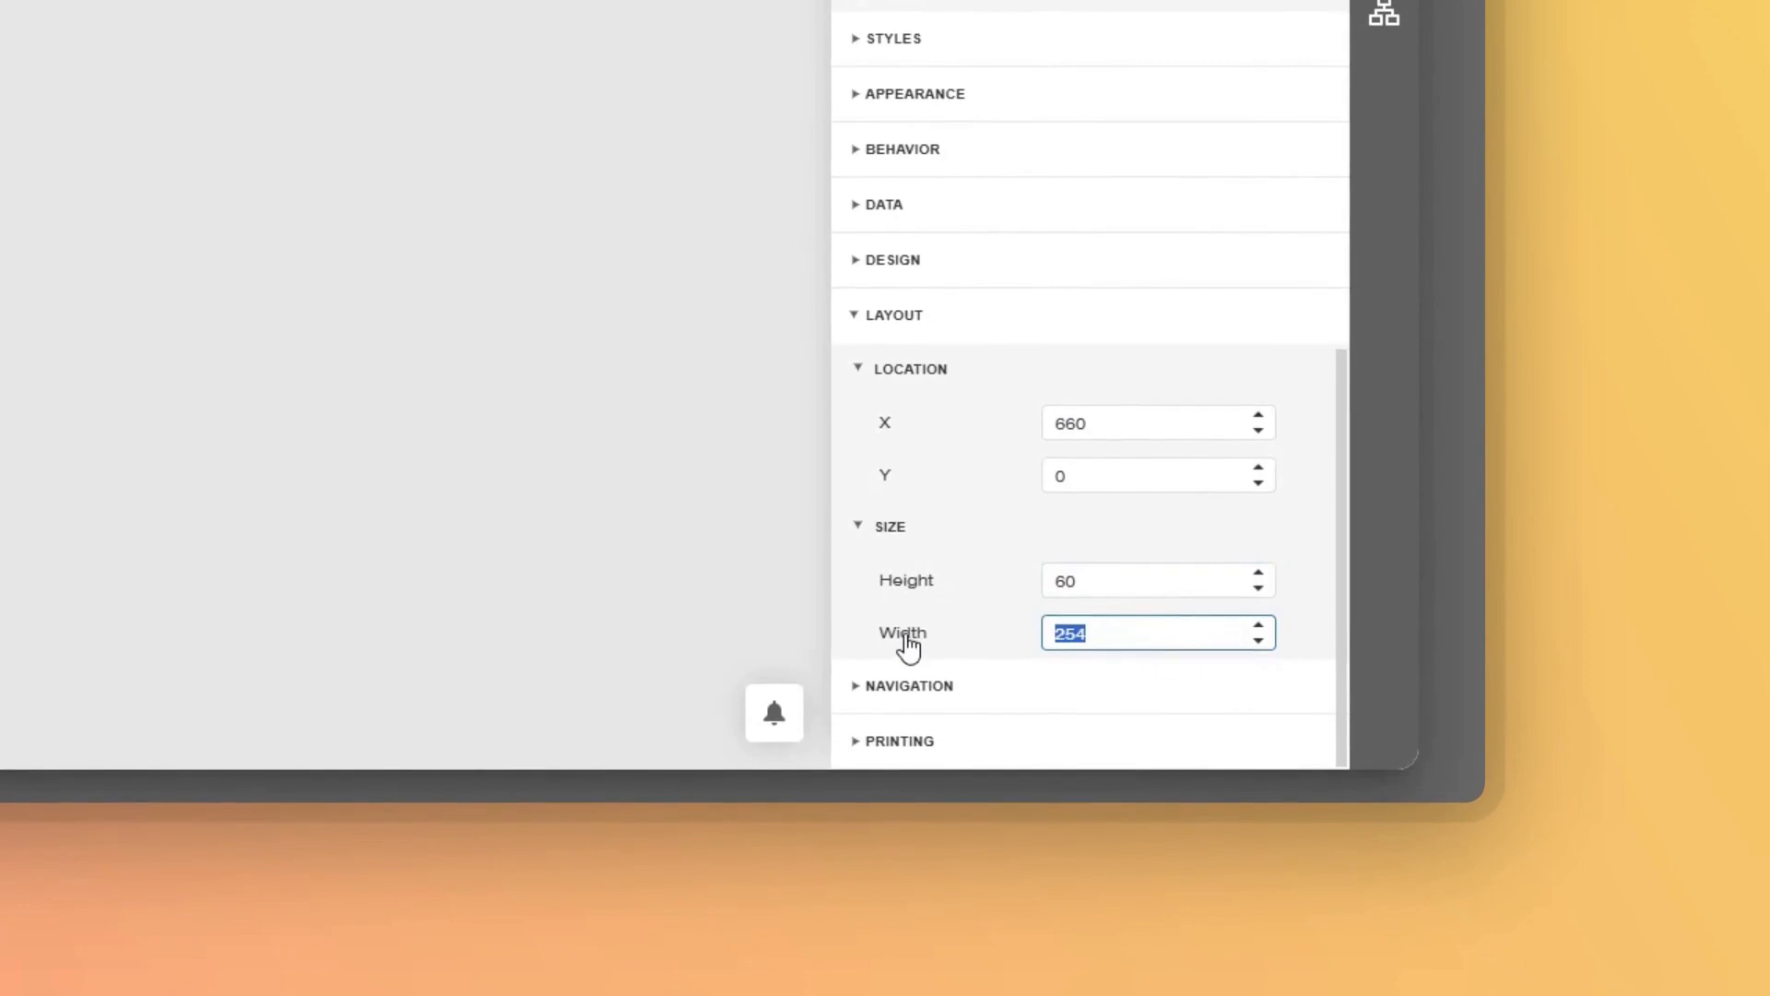
type("1440")
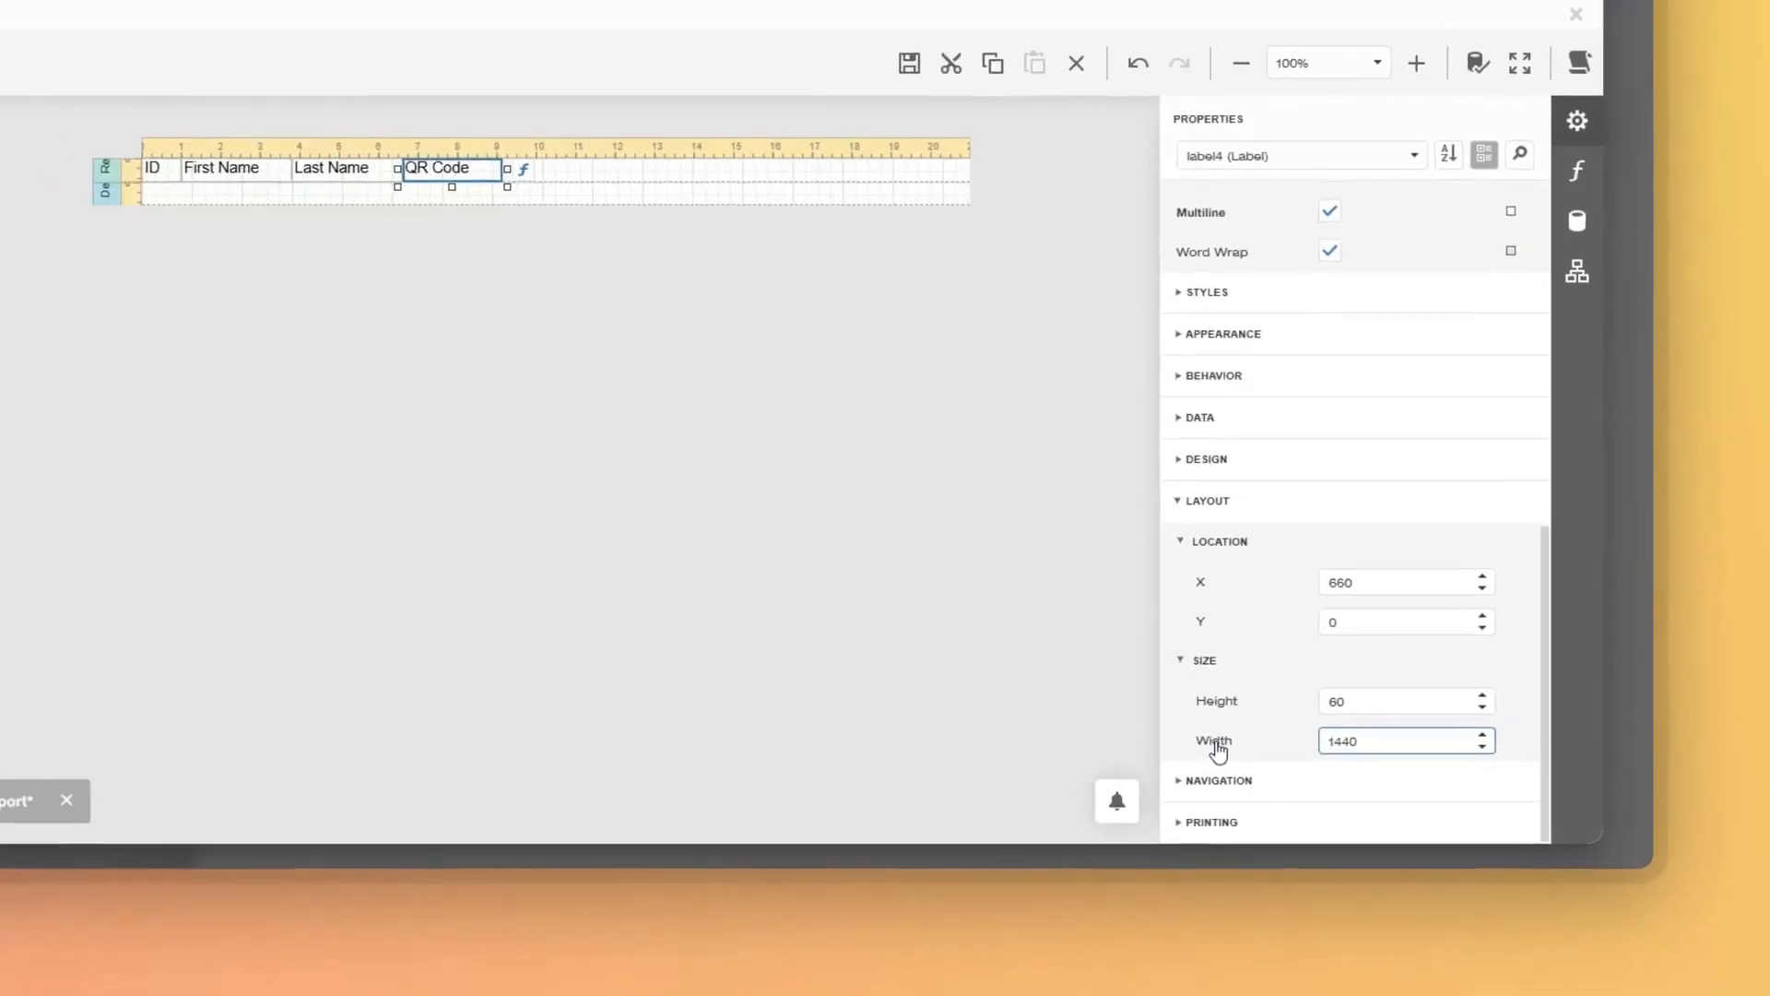
key("Return")
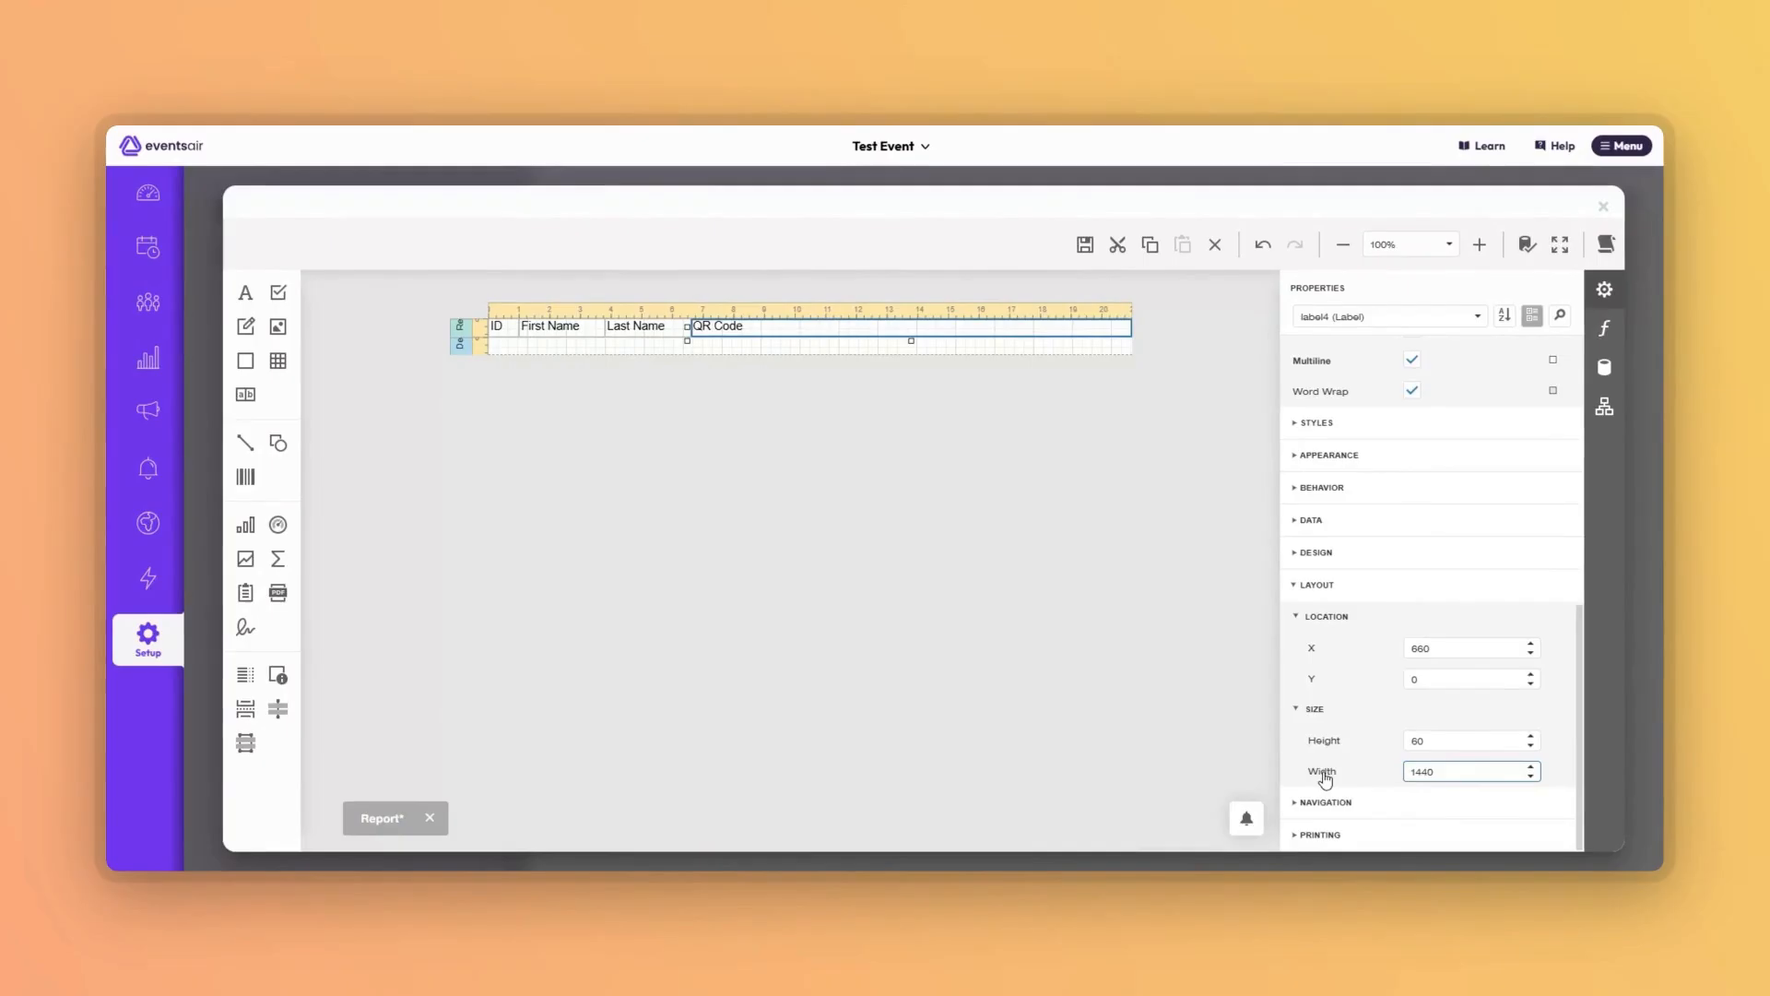
left_click(663, 756)
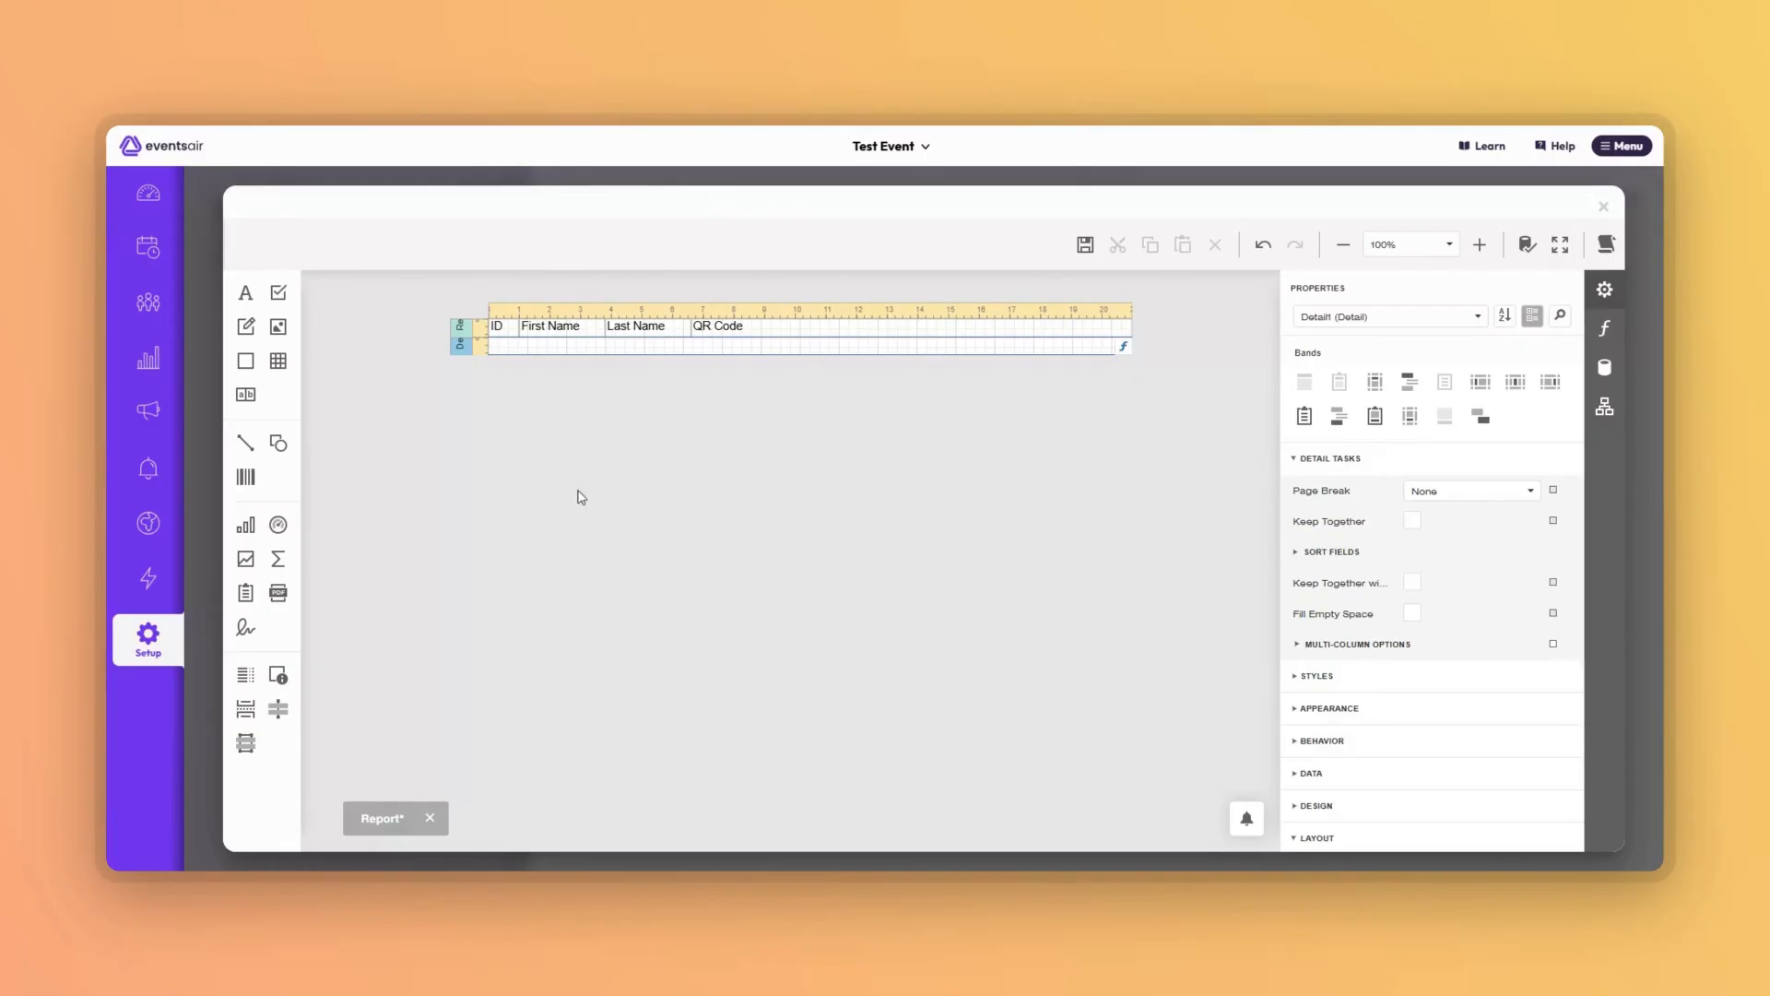
Copy the ID, First Name, Last Name and QR Code labels and paste them into the Detail band.
left_click(508, 333)
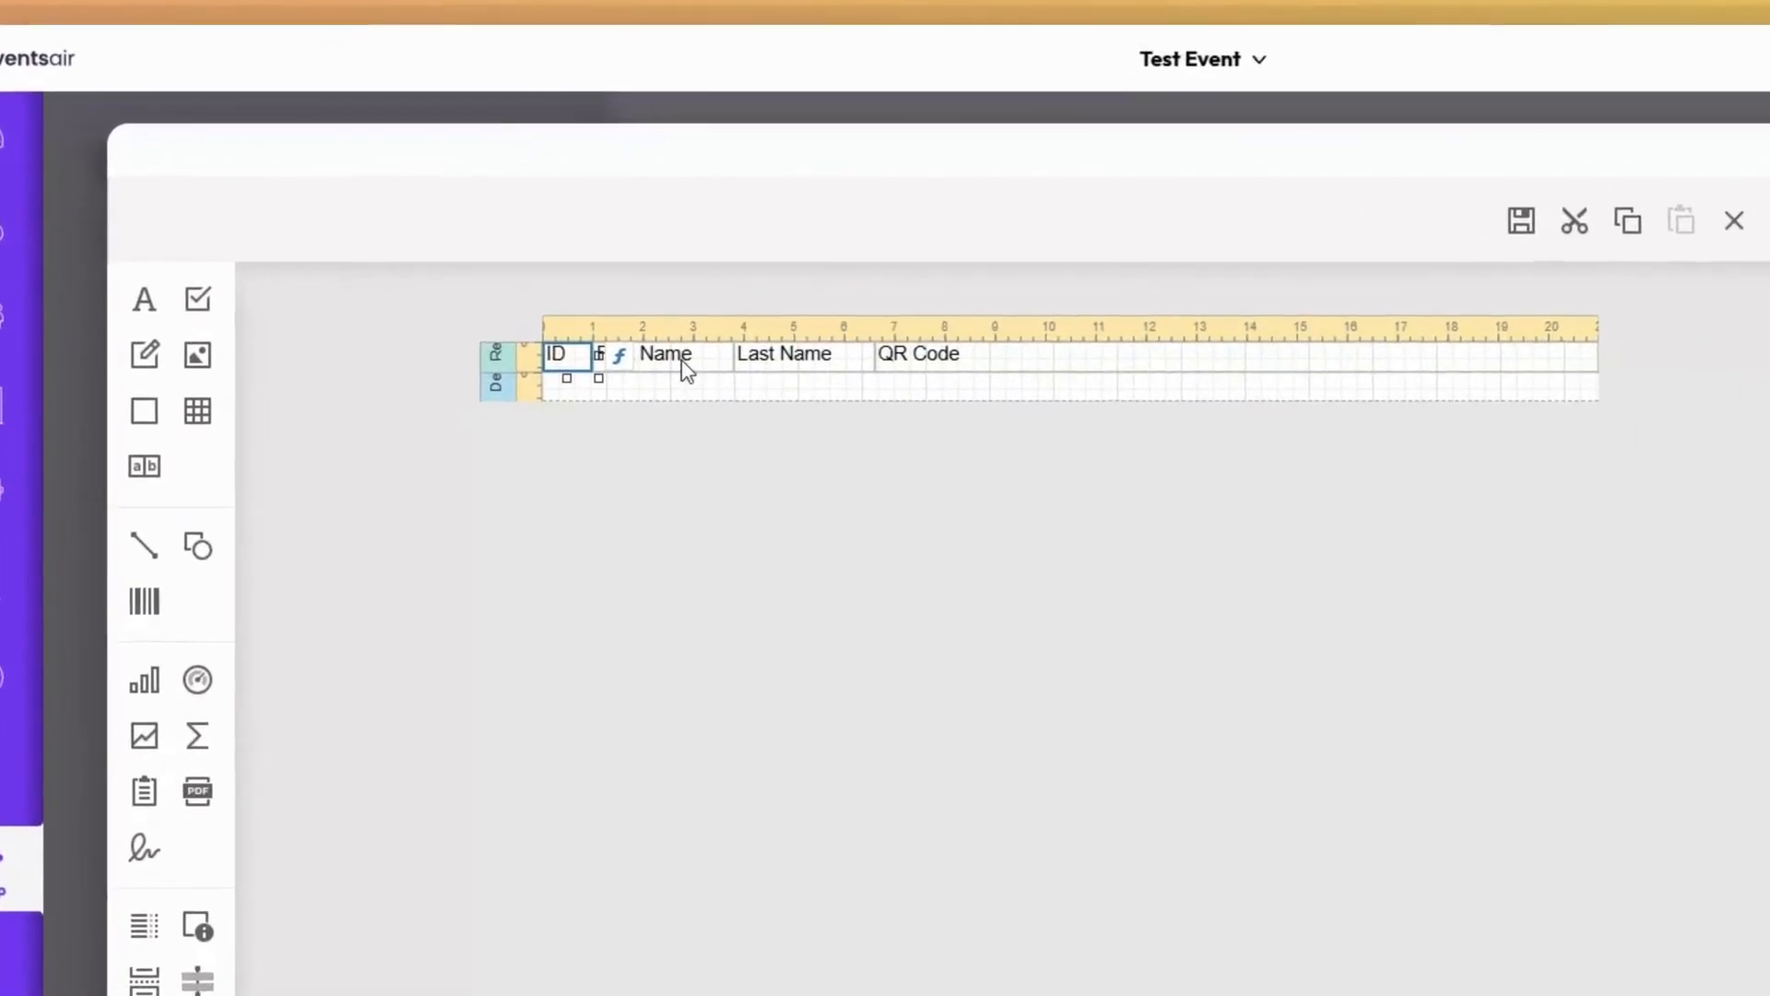
left_click(687, 368, "ctrl")
left_click(802, 359, "ctrl")
left_click(985, 367, "ctrl")
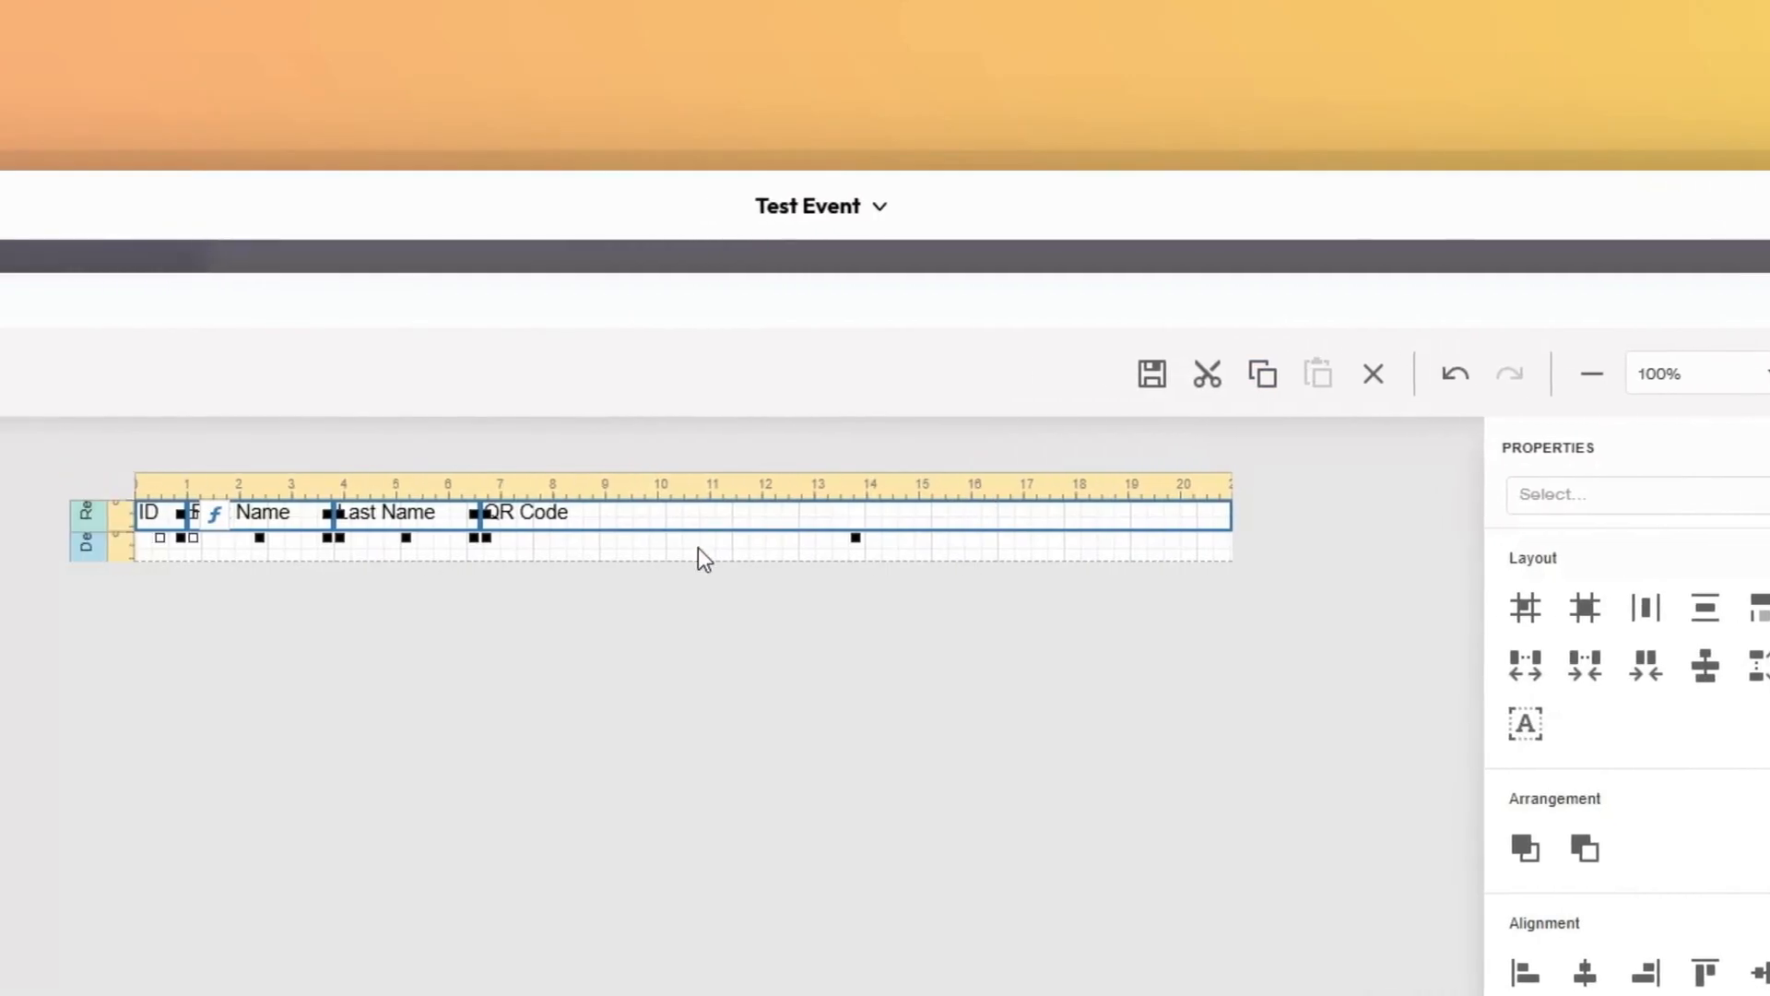
left_click(711, 549)
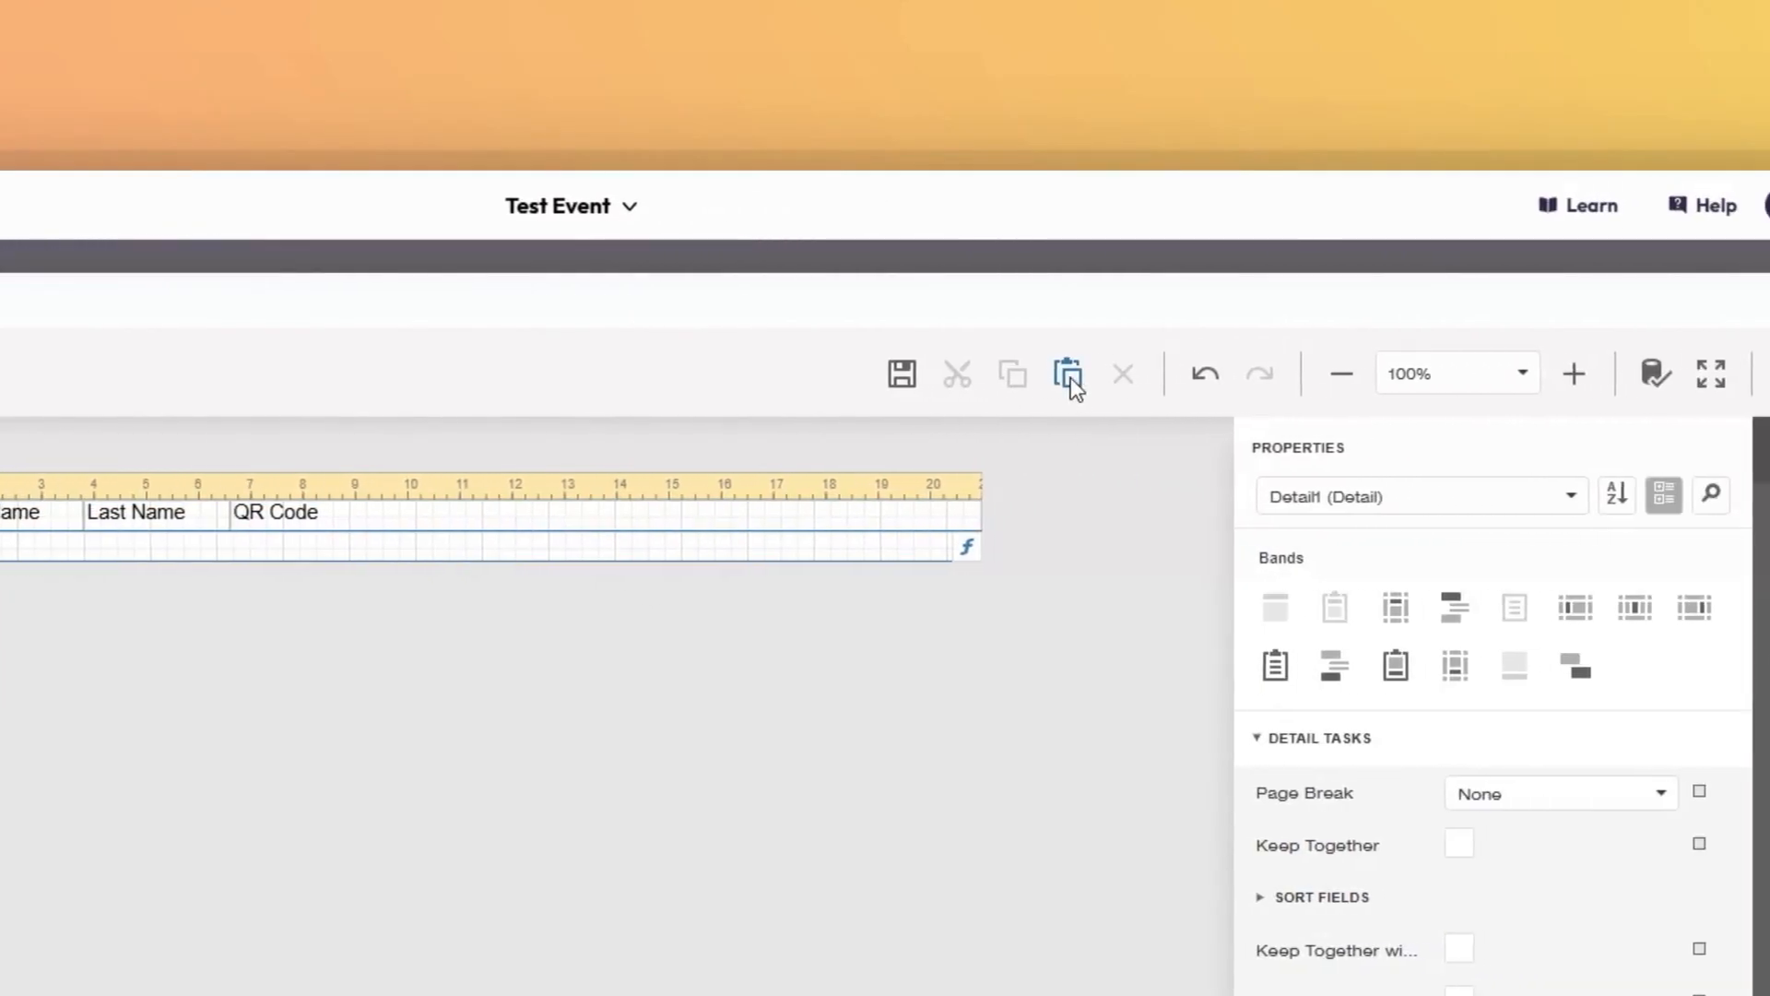
left_click(1131, 379)
left_click(1058, 378)
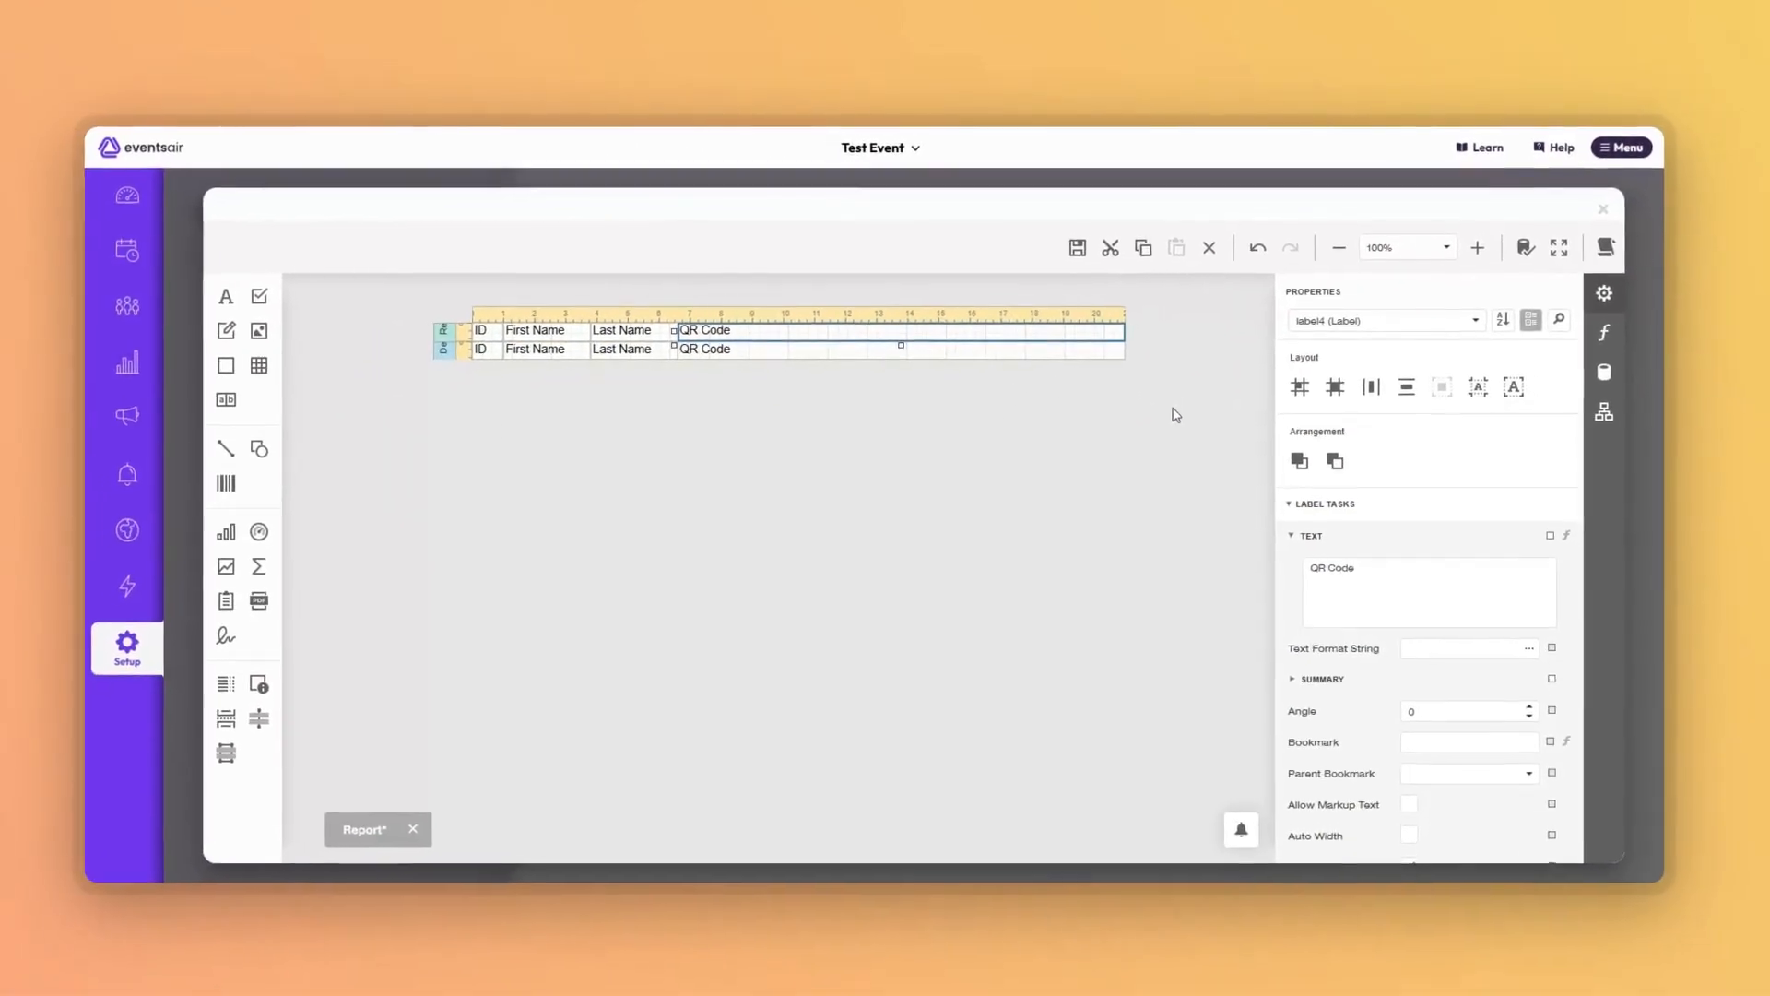
left_click(1151, 452)
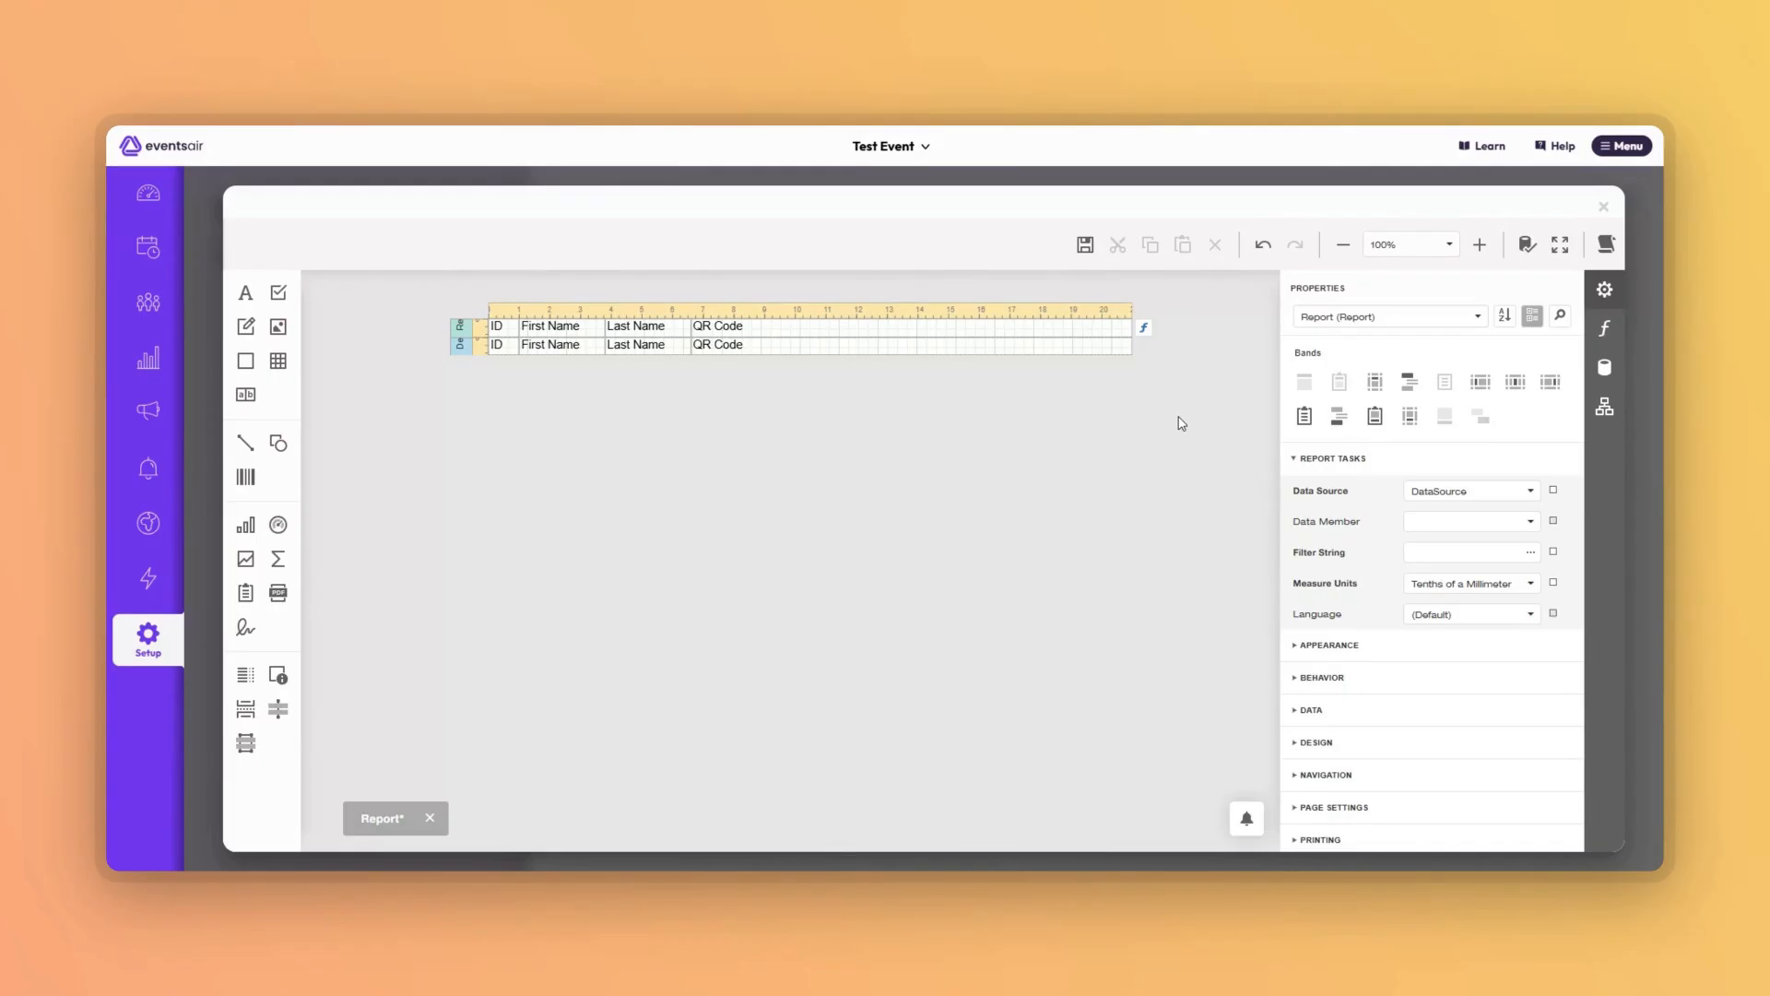
Save the report and set the detail ID label's text expression to the Contact ID field.
key("ctrl+s")
left_click(503, 348)
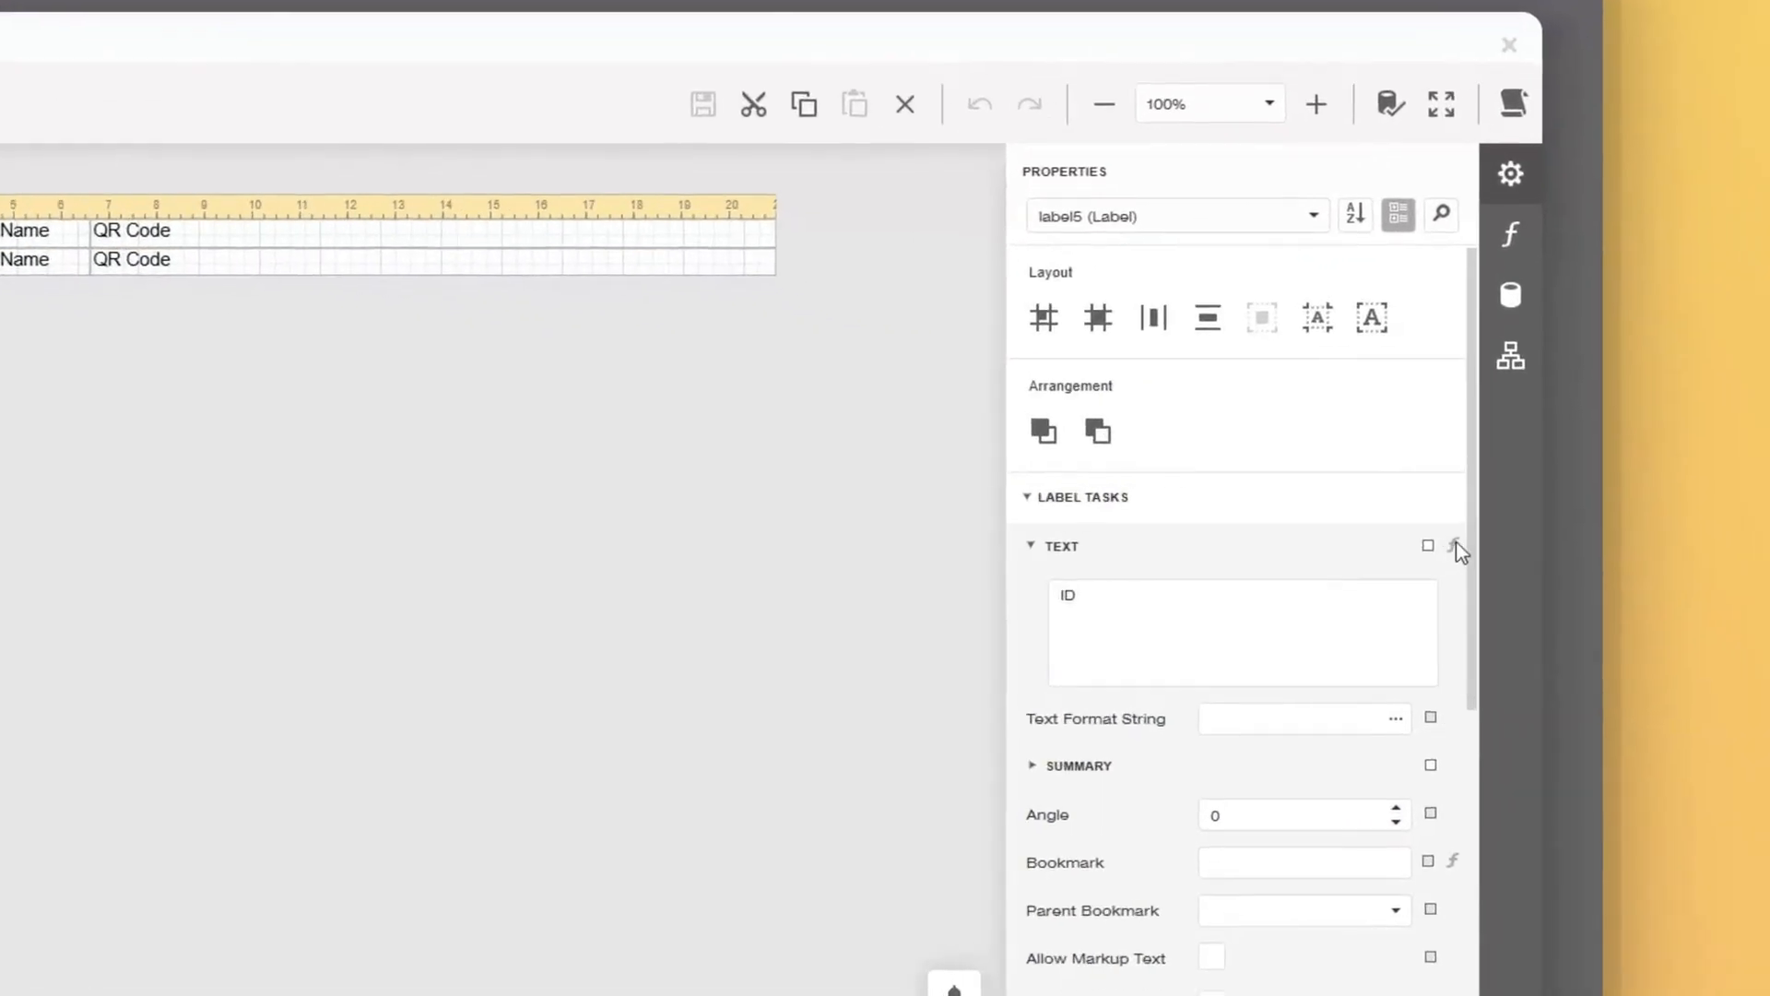
left_click(1578, 530)
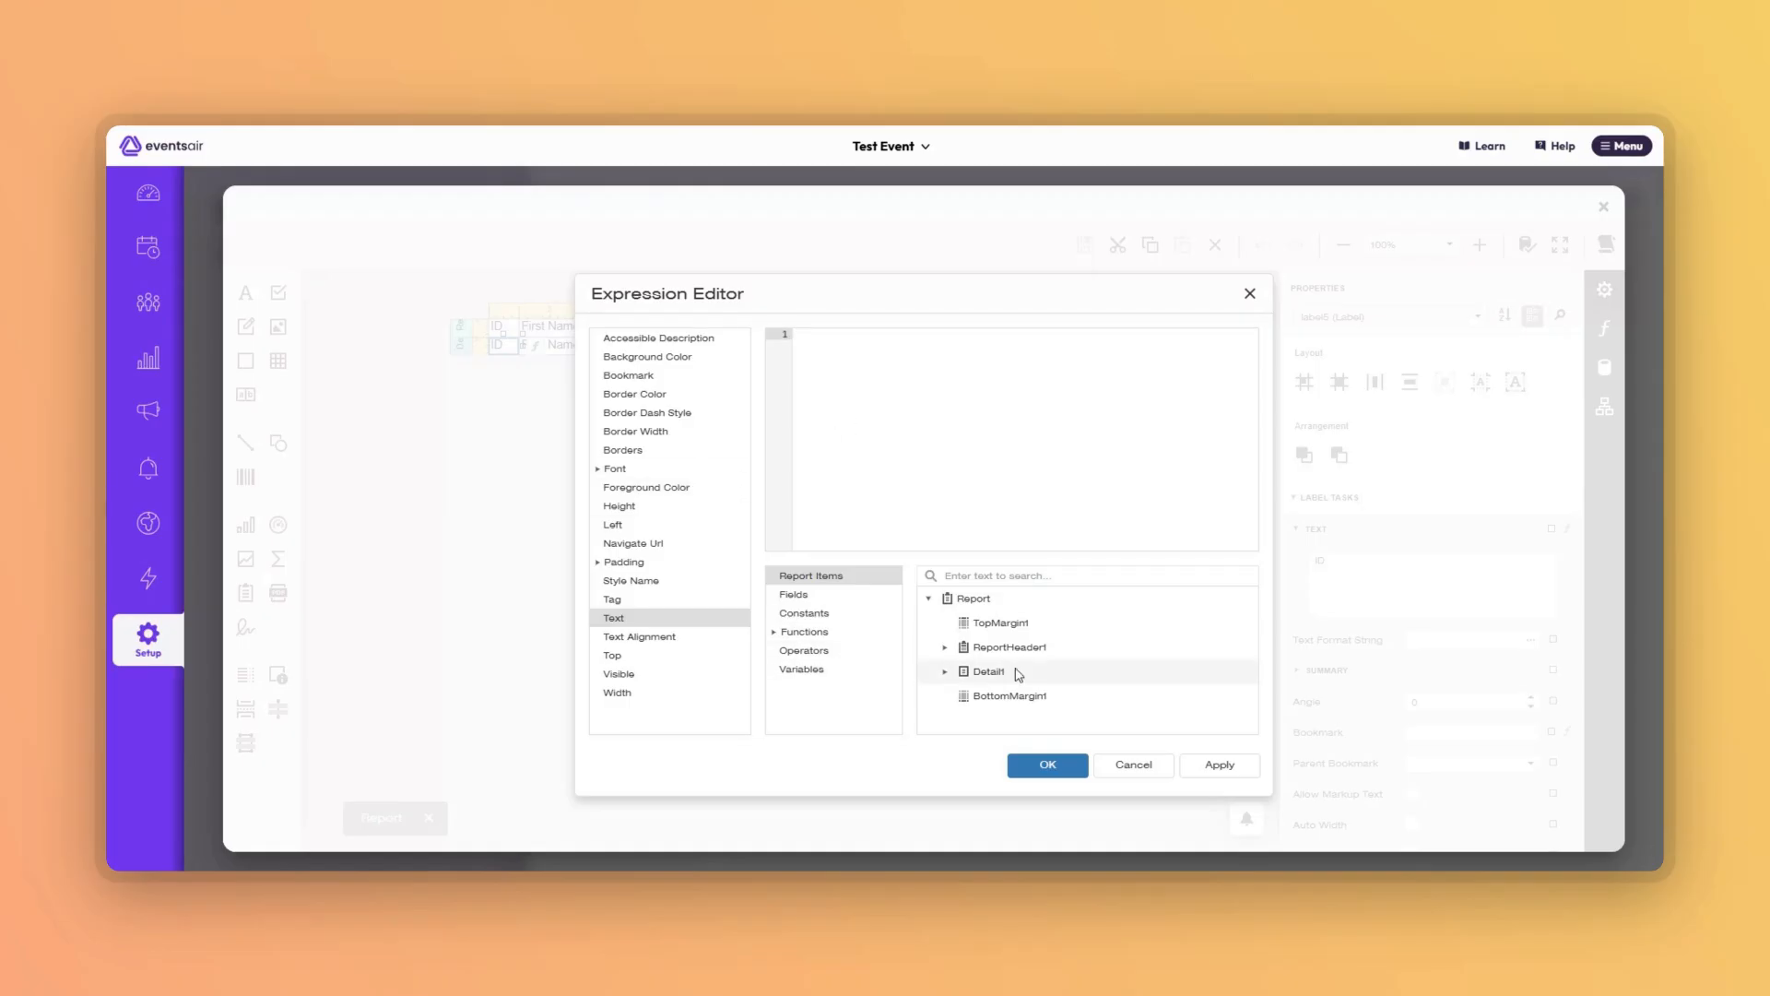
left_click(793, 597)
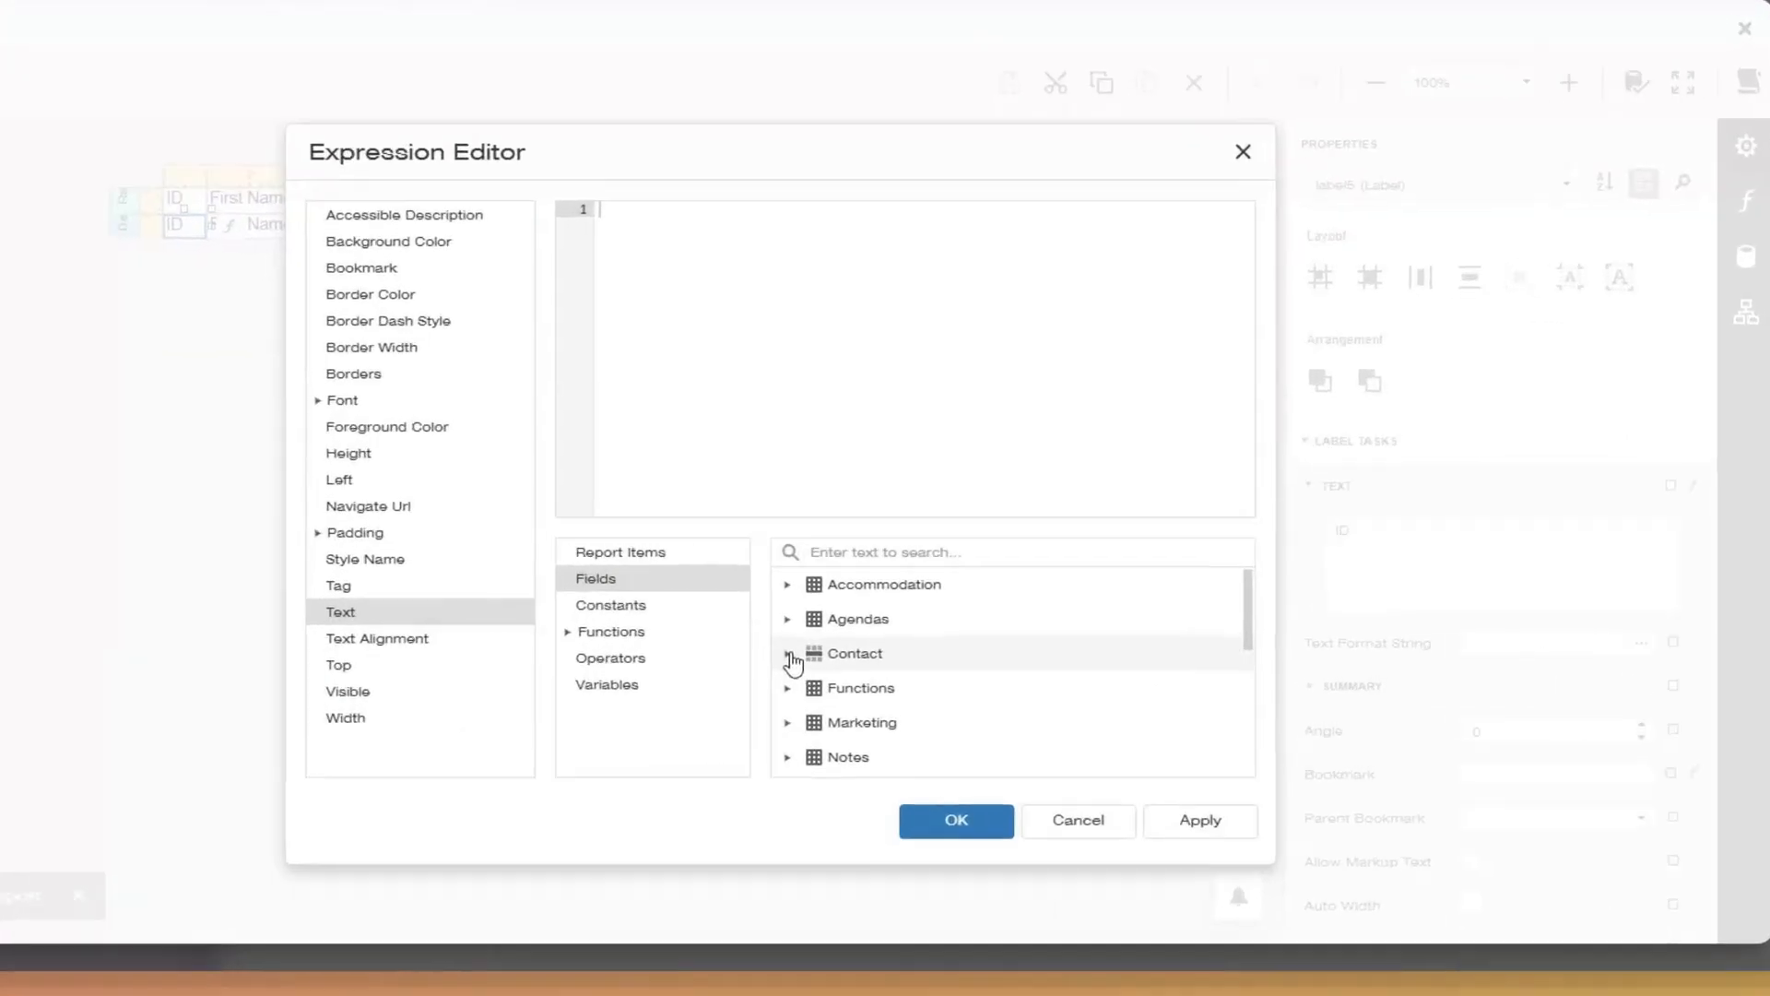
left_click(929, 648)
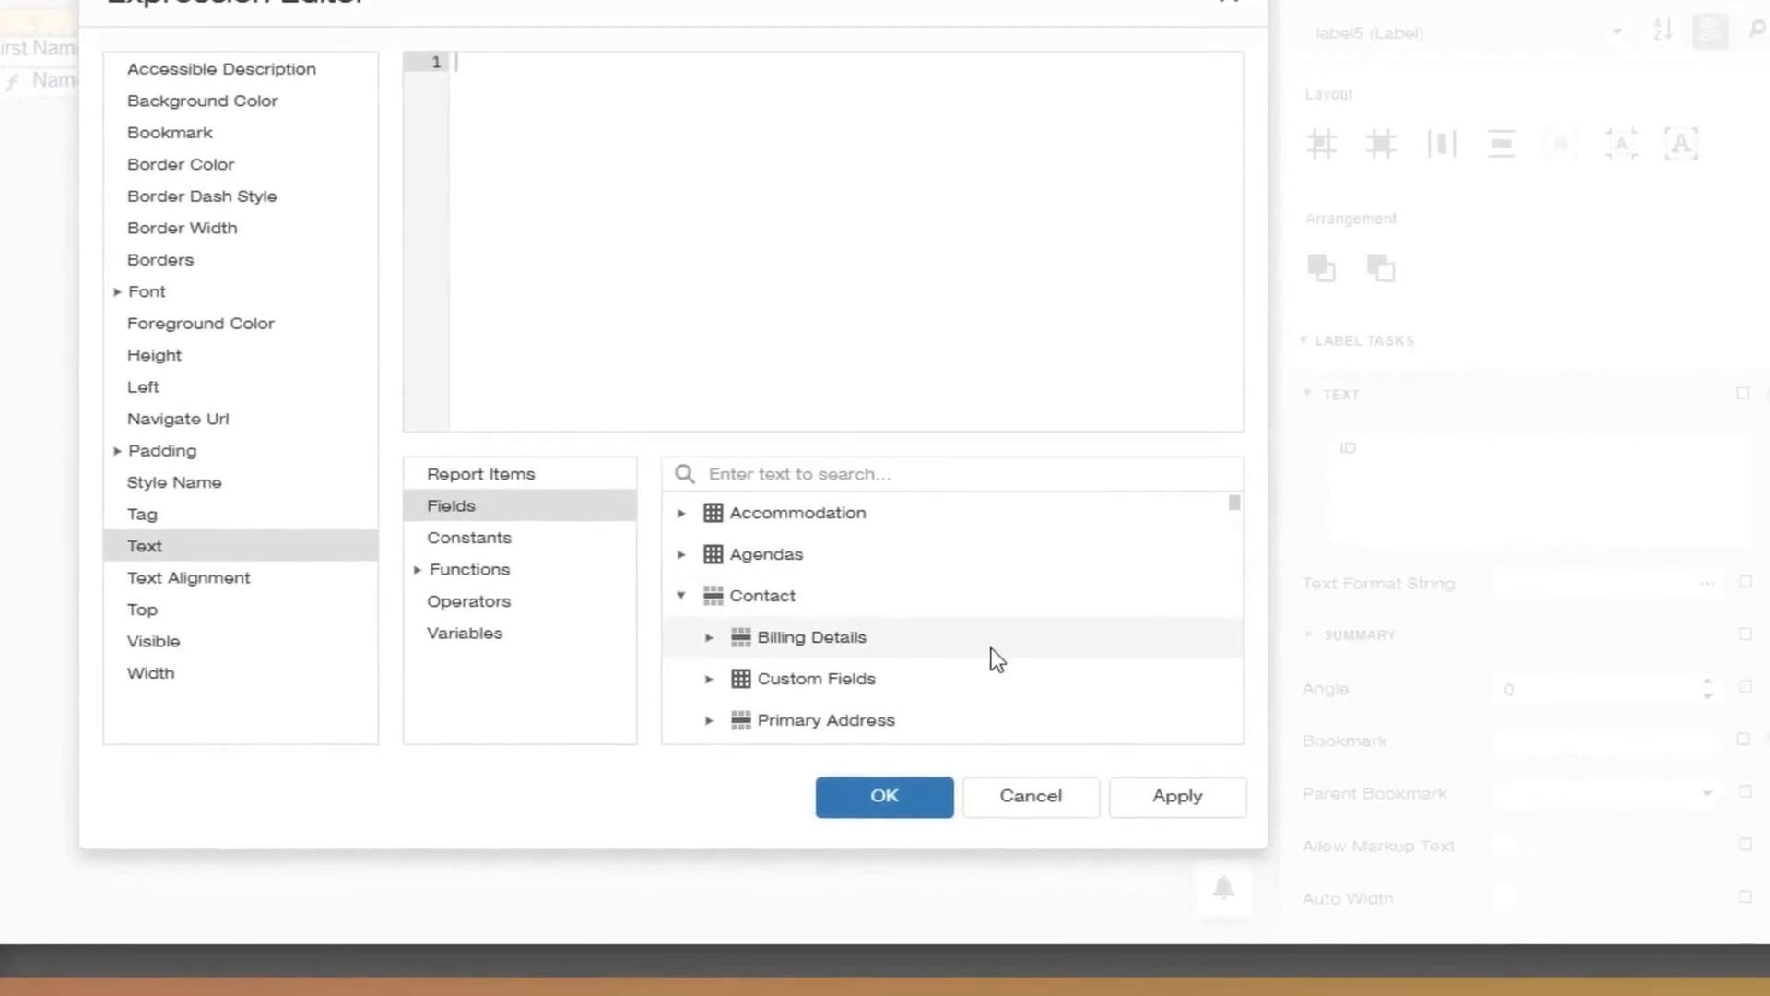
left_click_drag(1059, 512, 1059, 623)
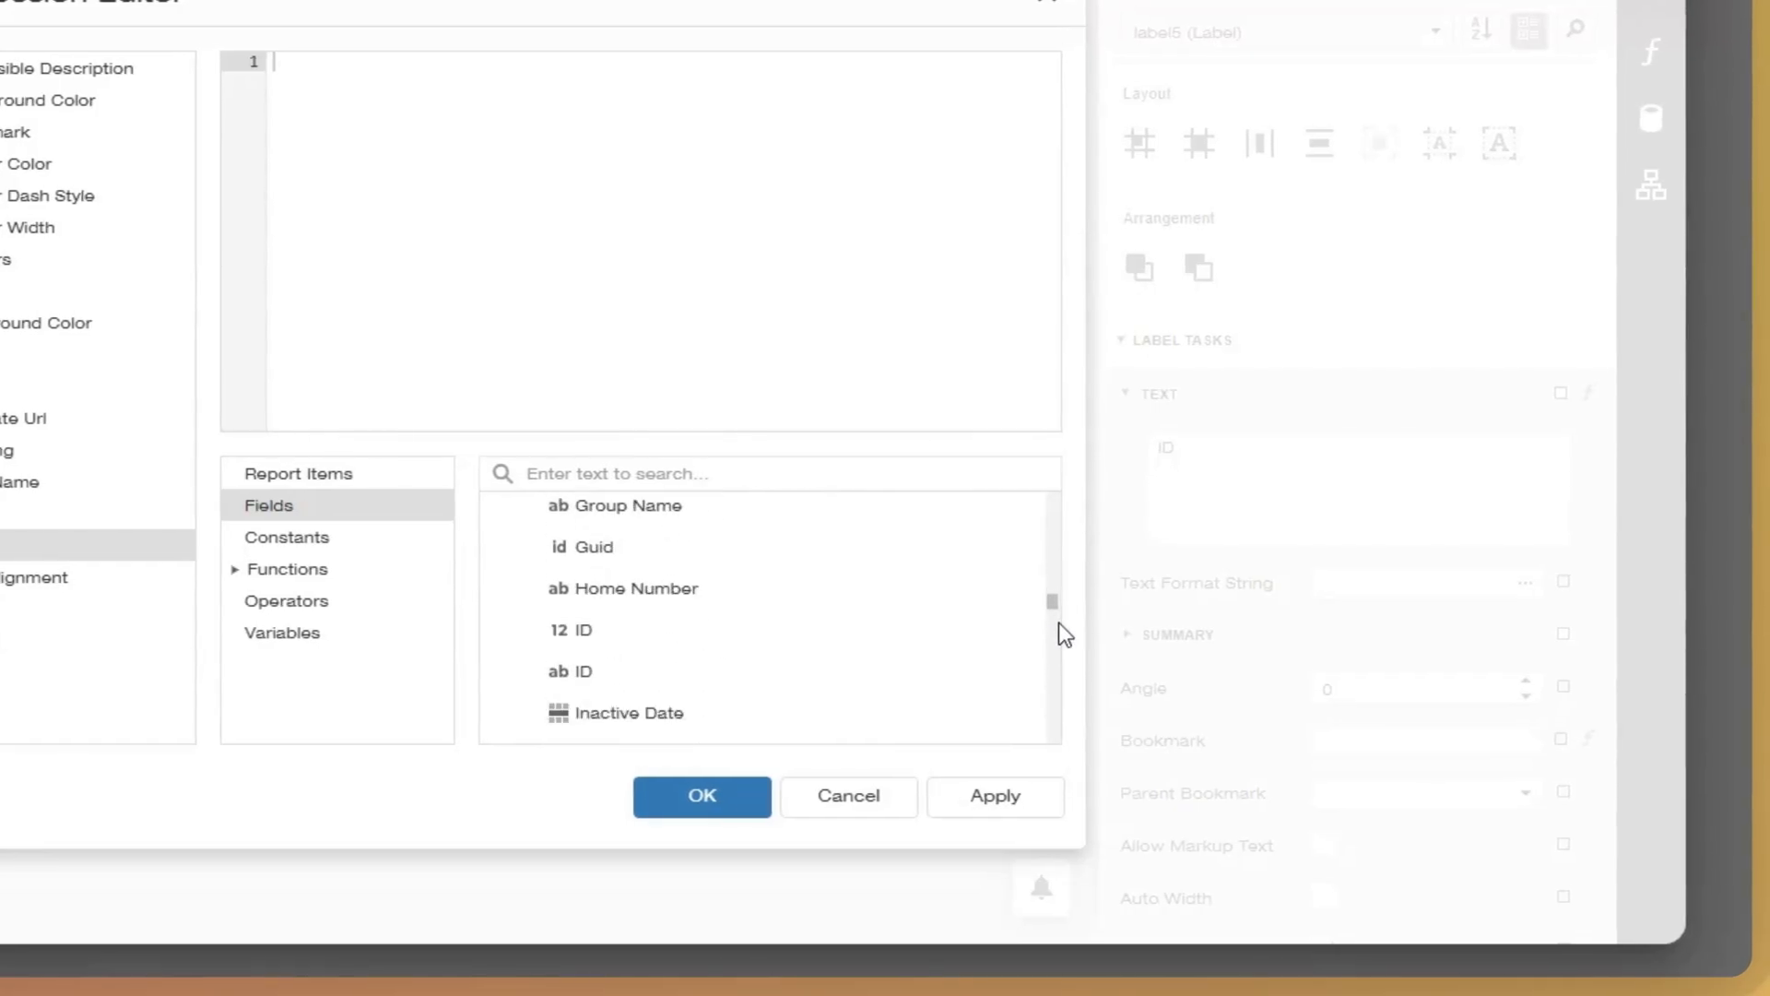
double_click(712, 605)
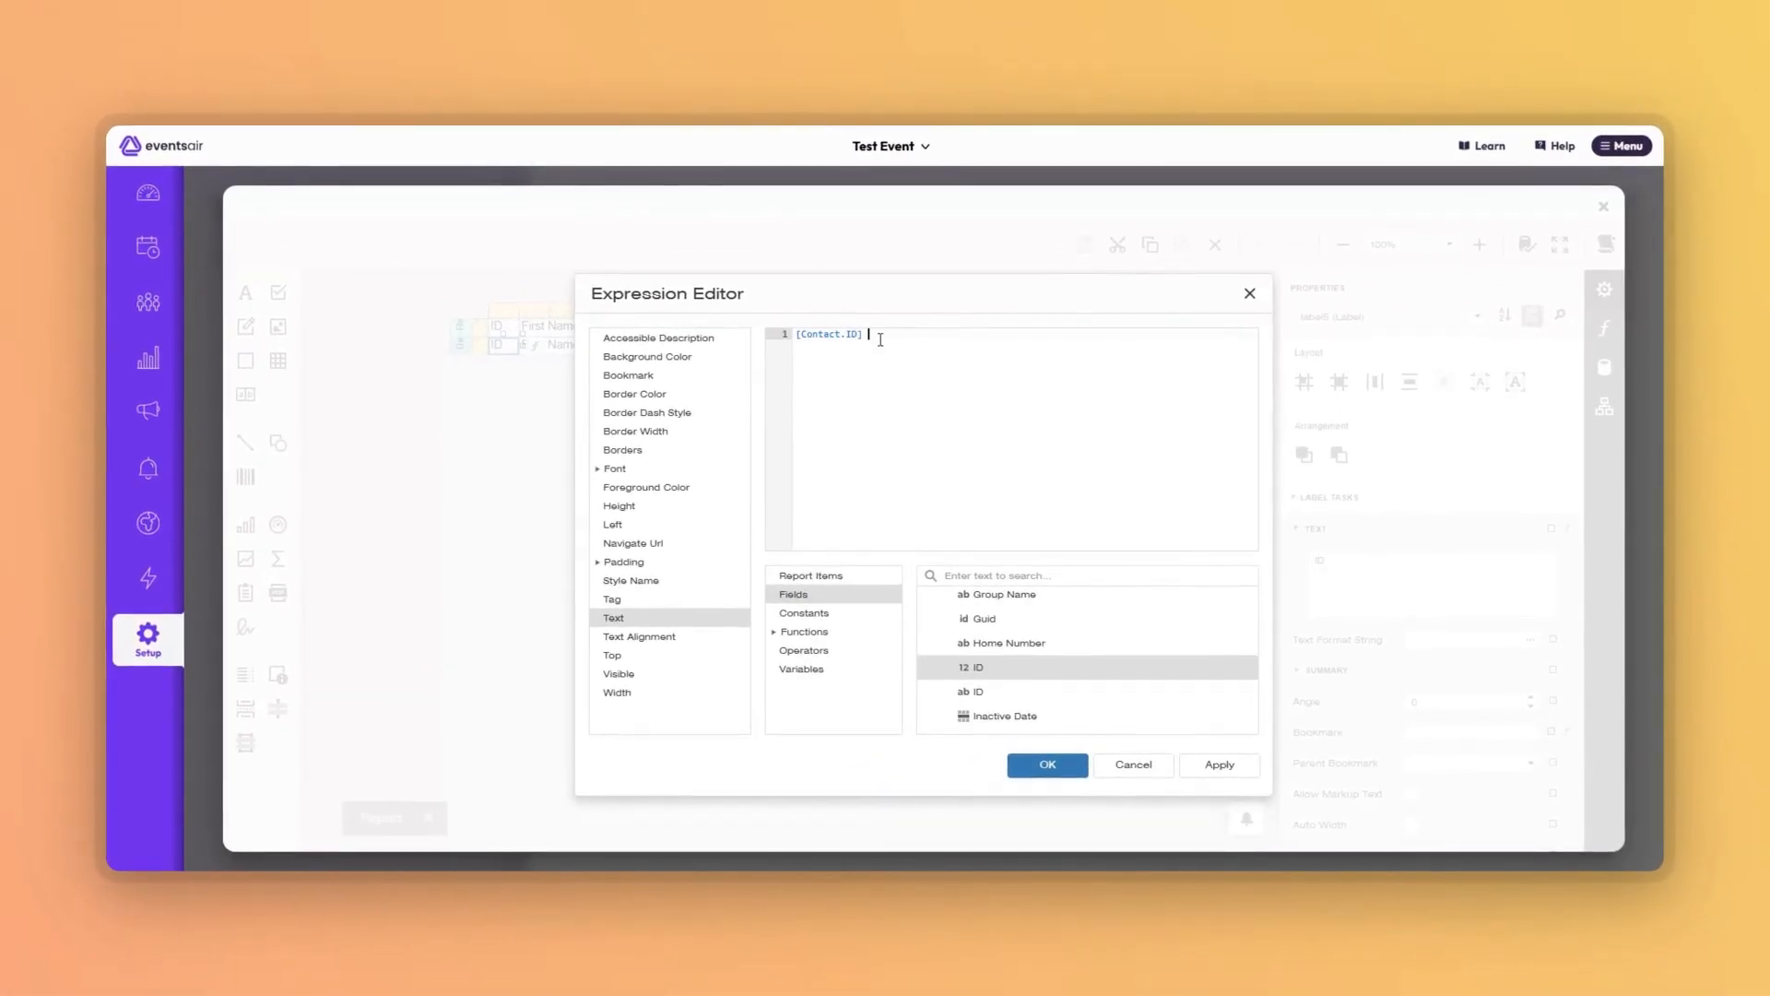
left_click(1047, 765)
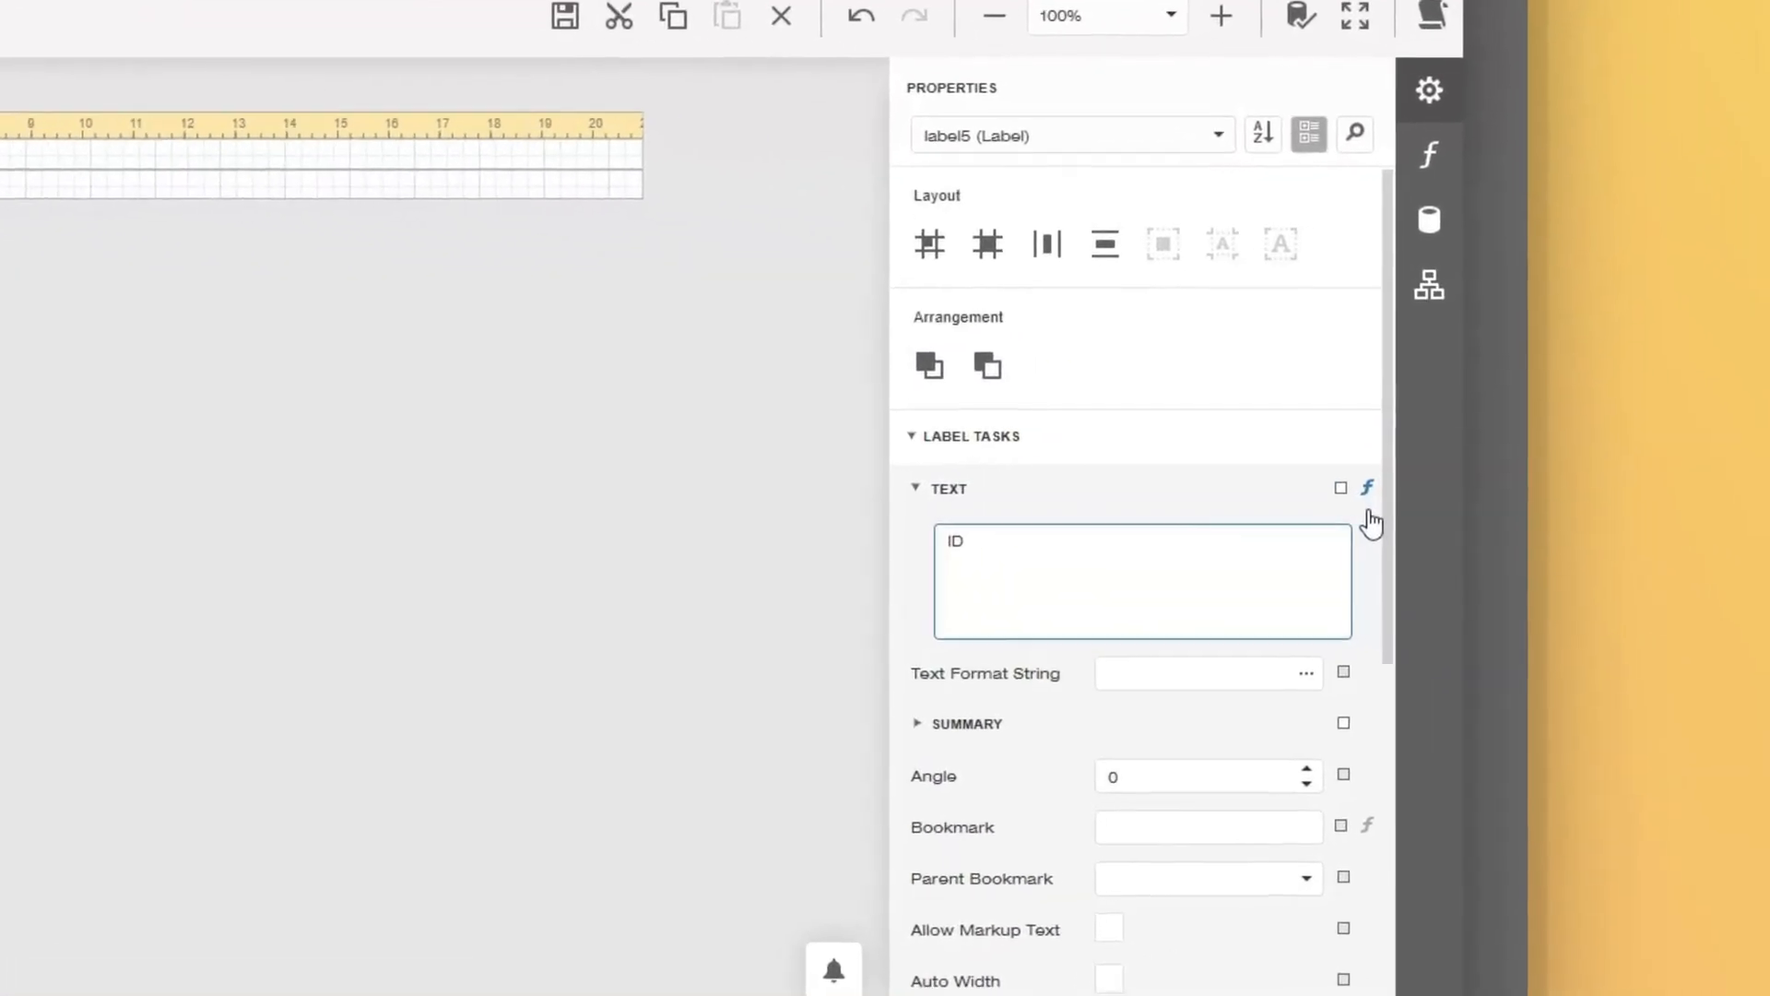
left_click(1369, 507)
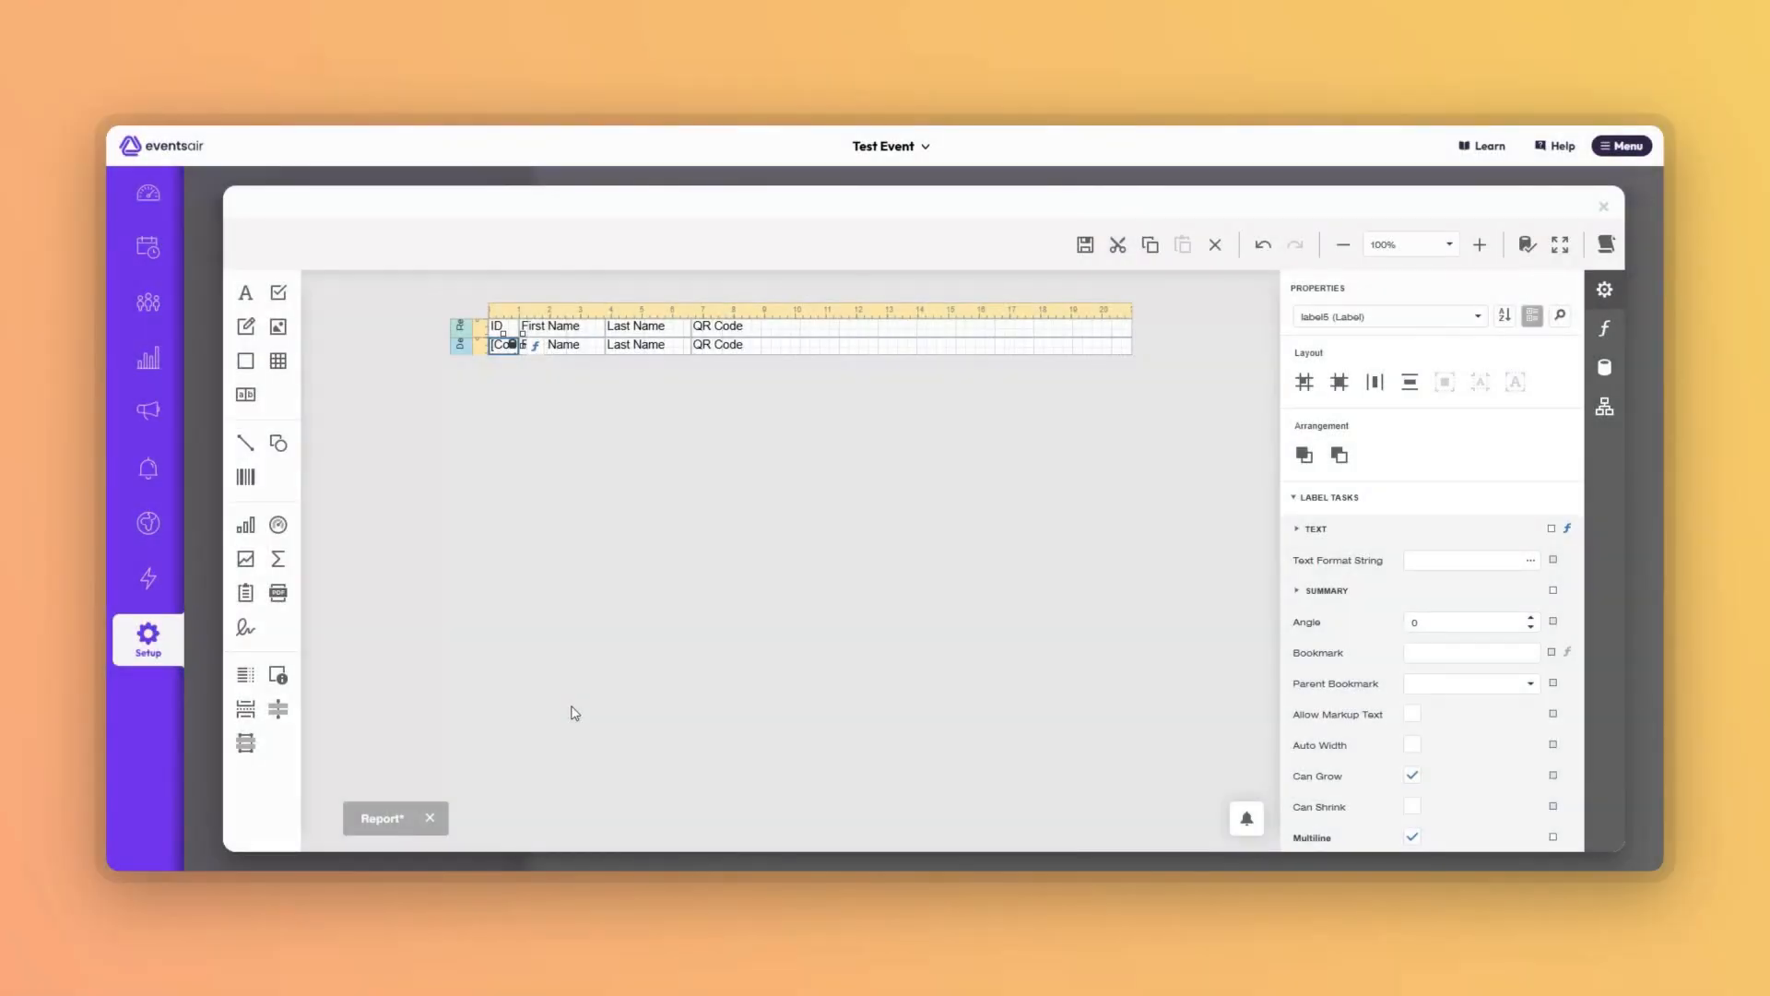
left_click(573, 351)
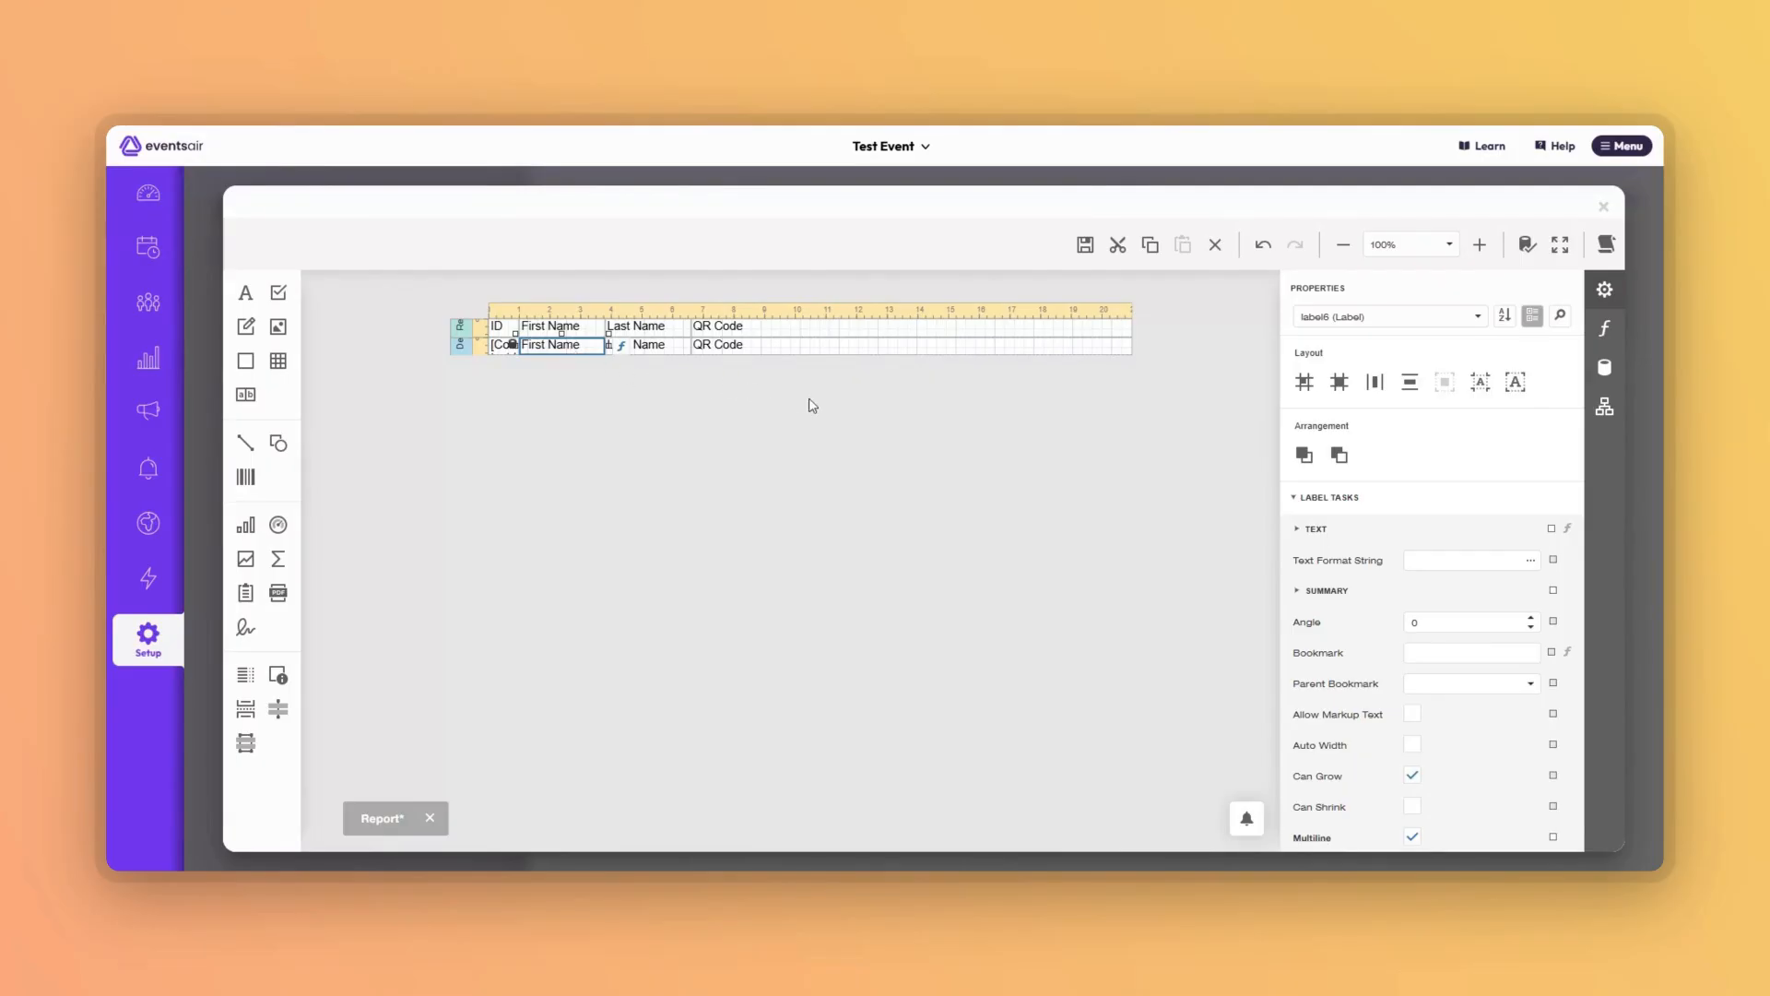
Set the detail First Name label's text expression to [Contact.First Name].
left_click(1569, 531)
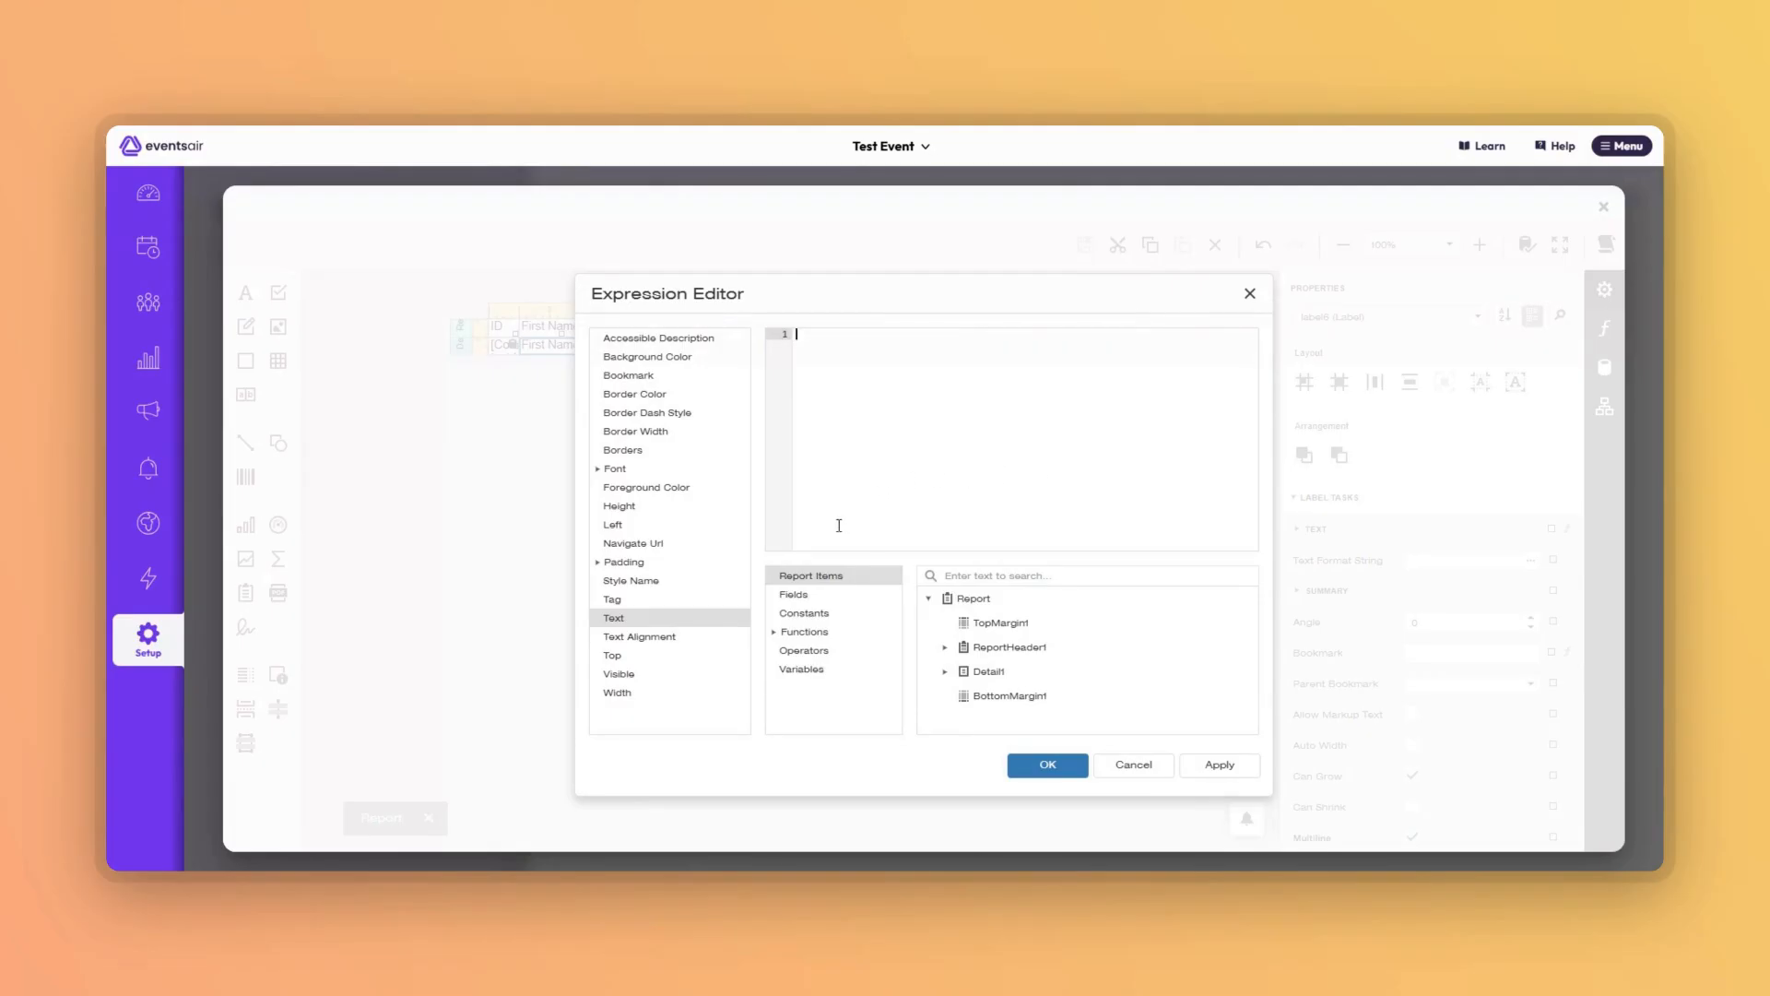
left_click(797, 597)
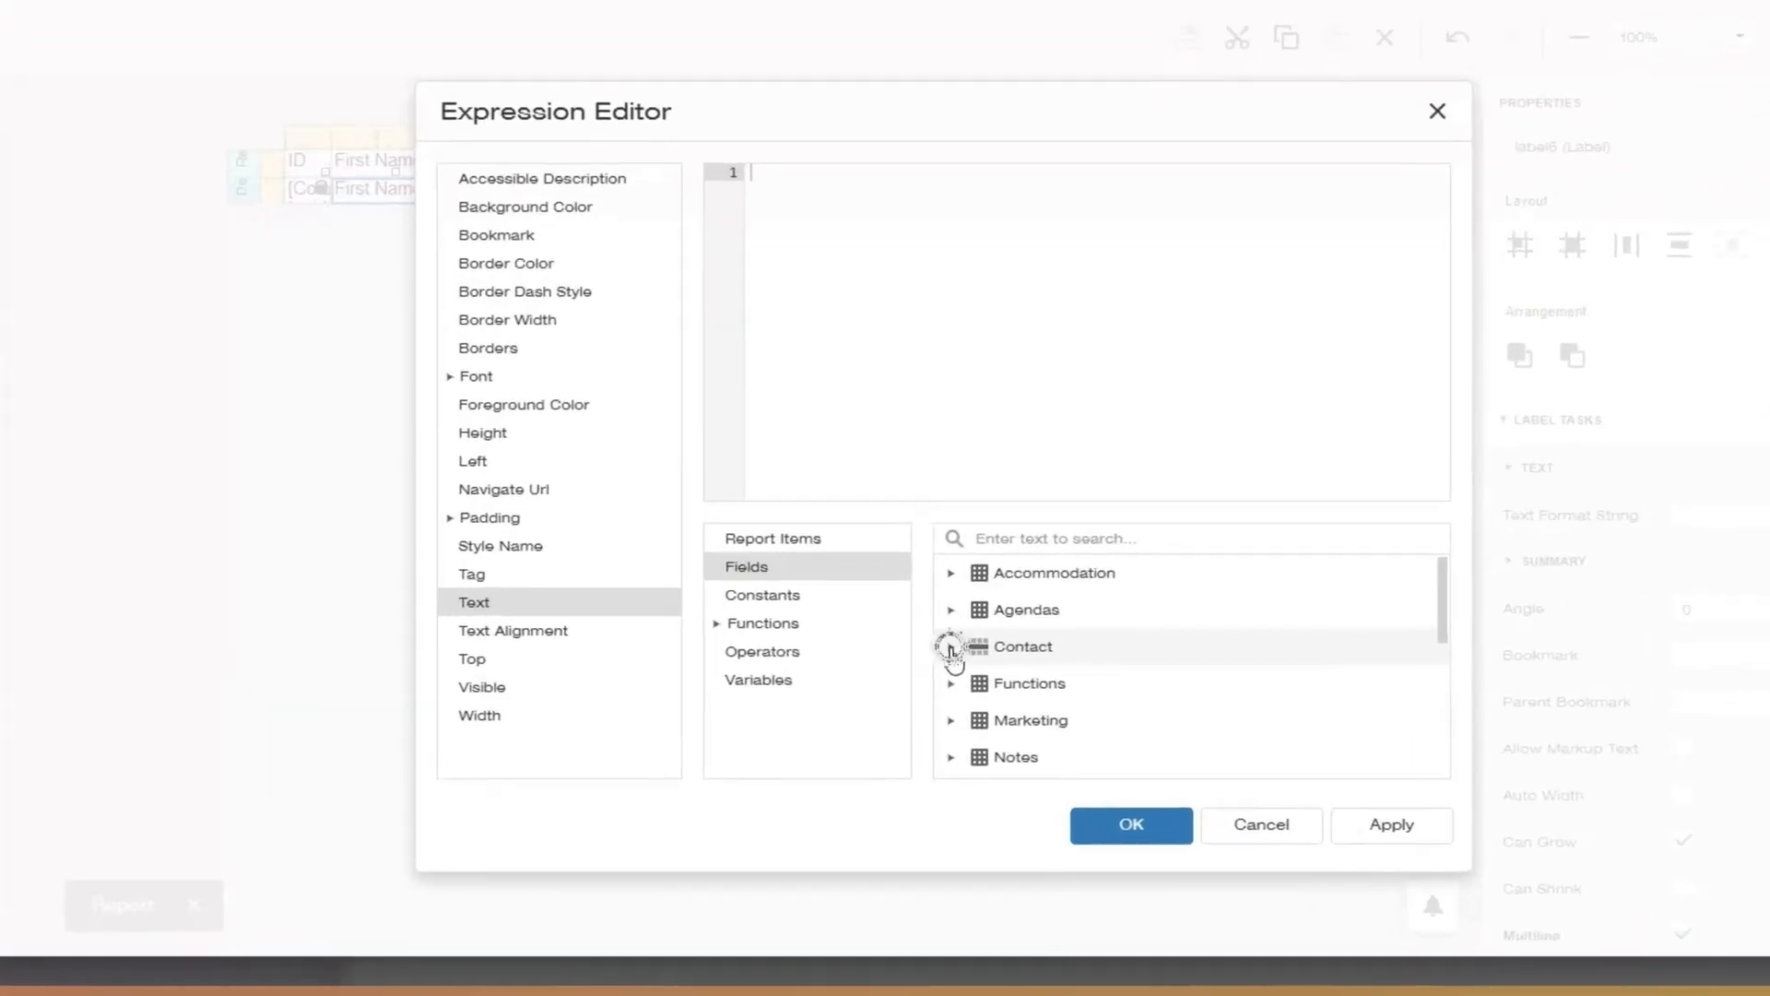
left_click(929, 647)
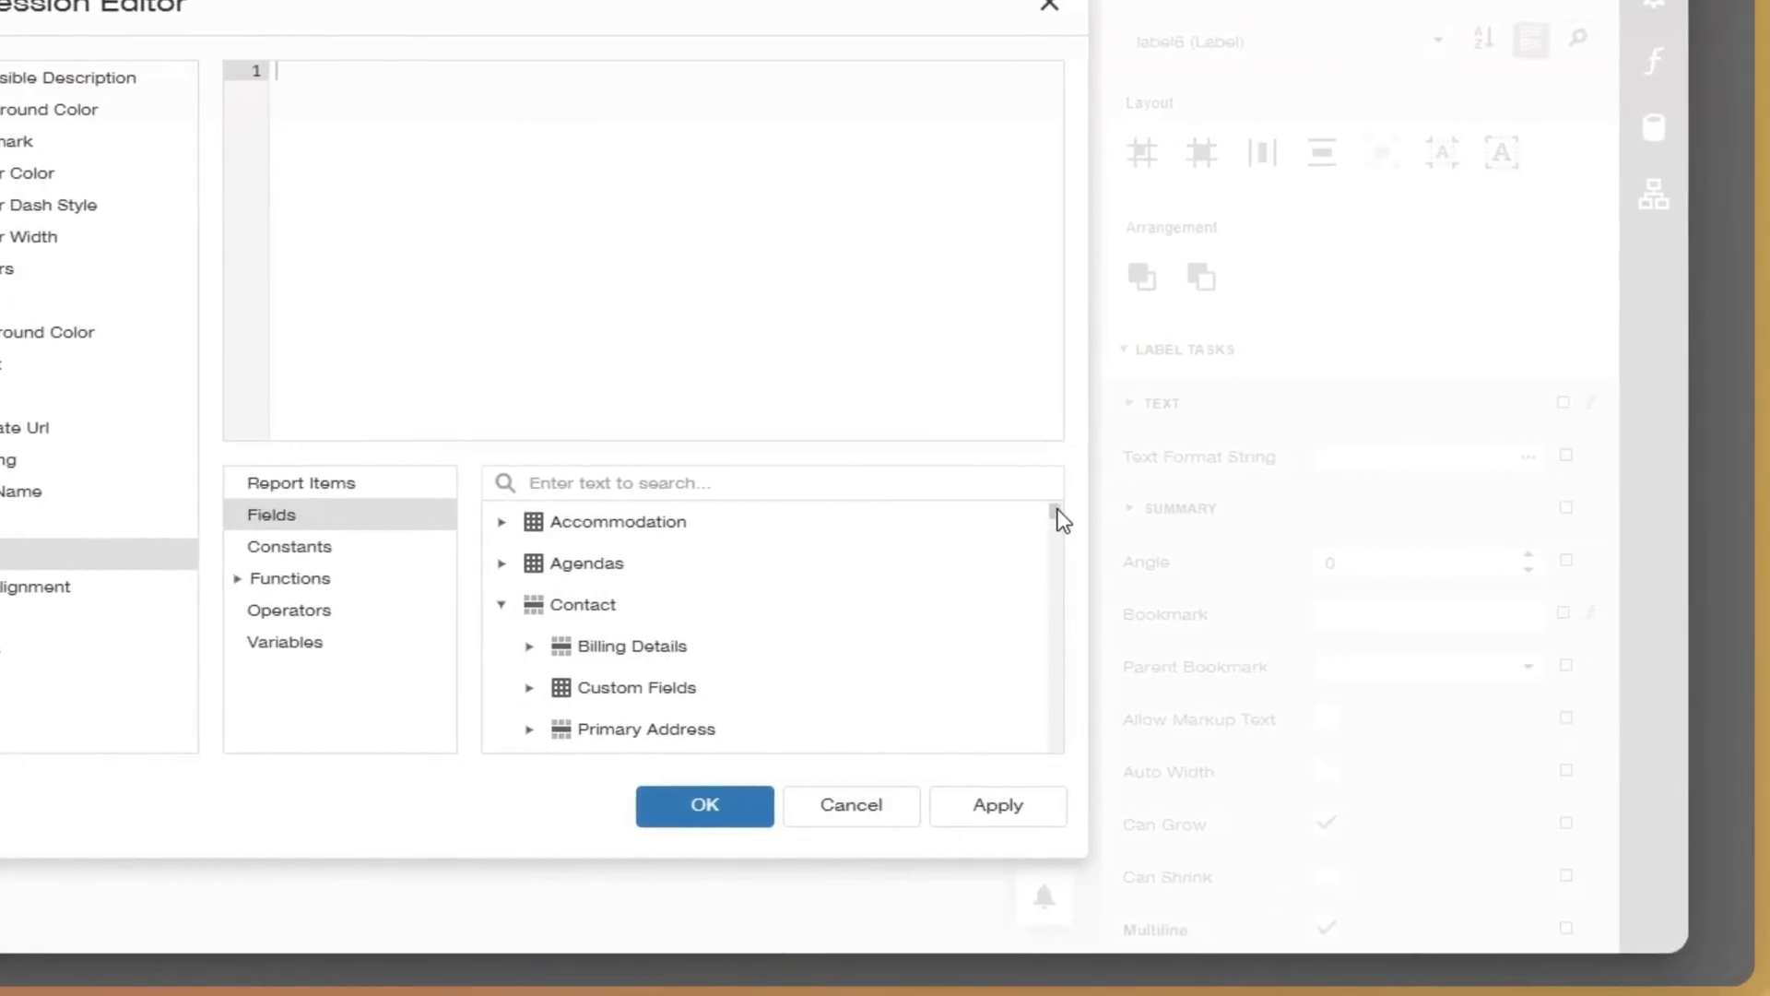
left_click_drag(1055, 516, 1057, 621)
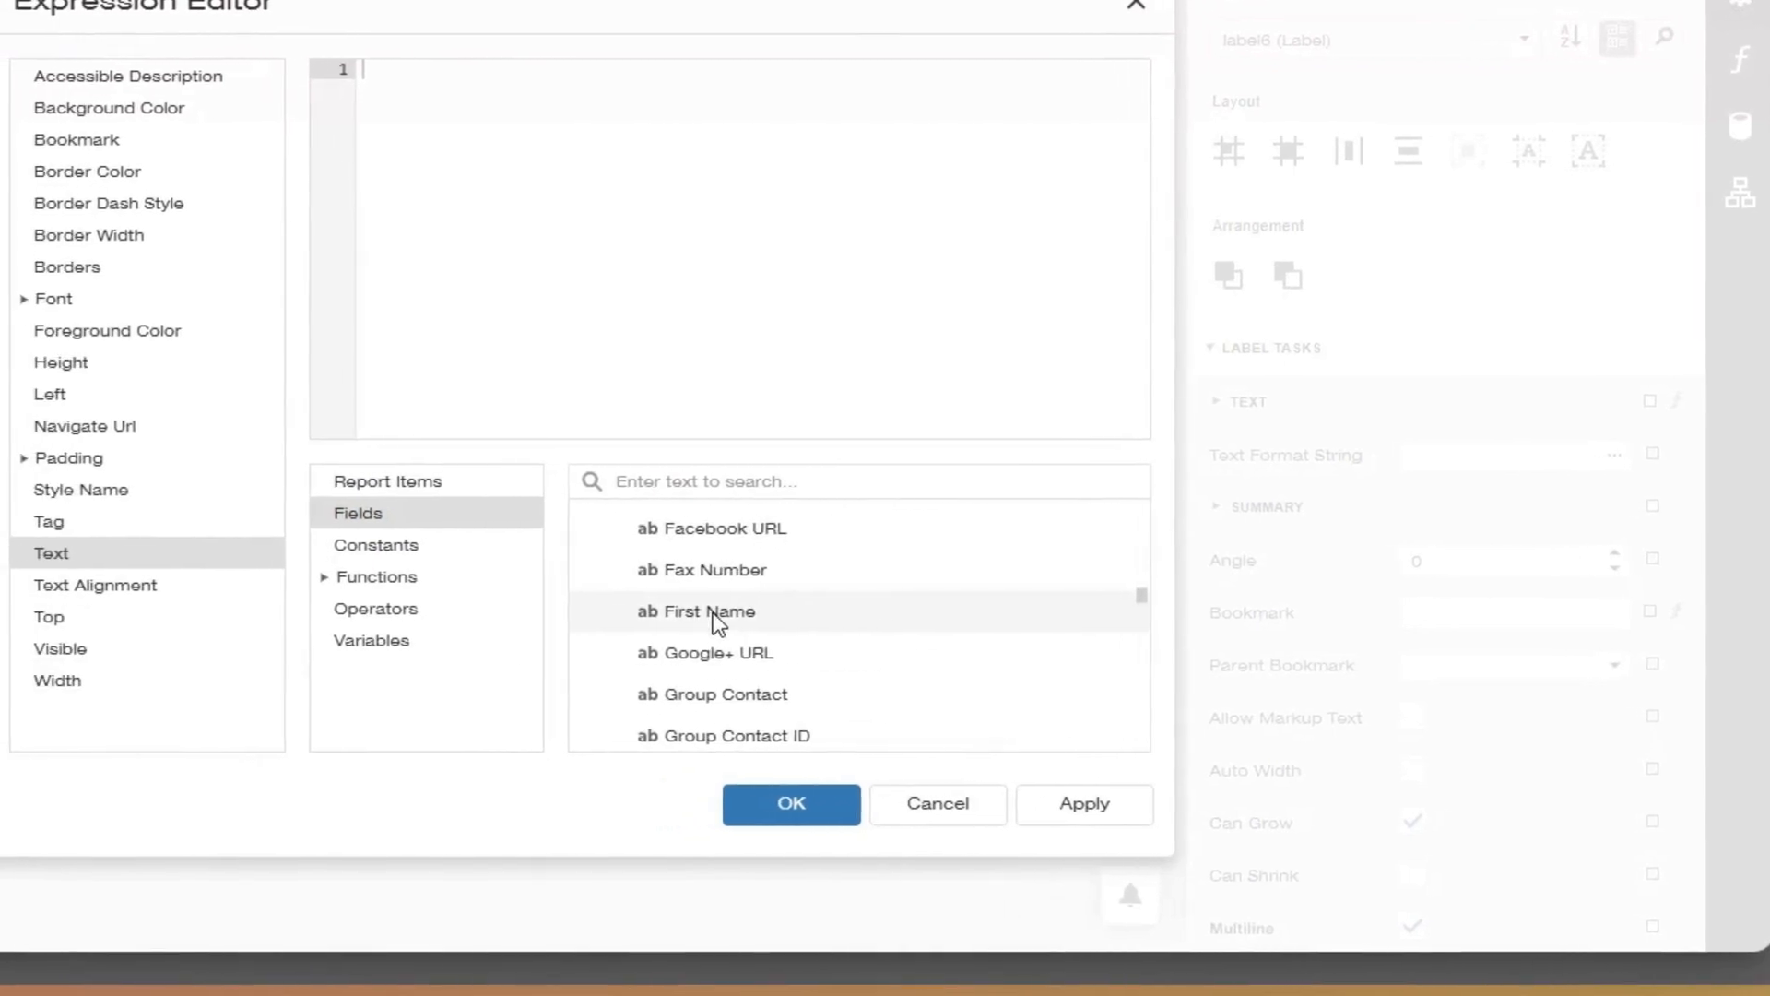
double_click(712, 612)
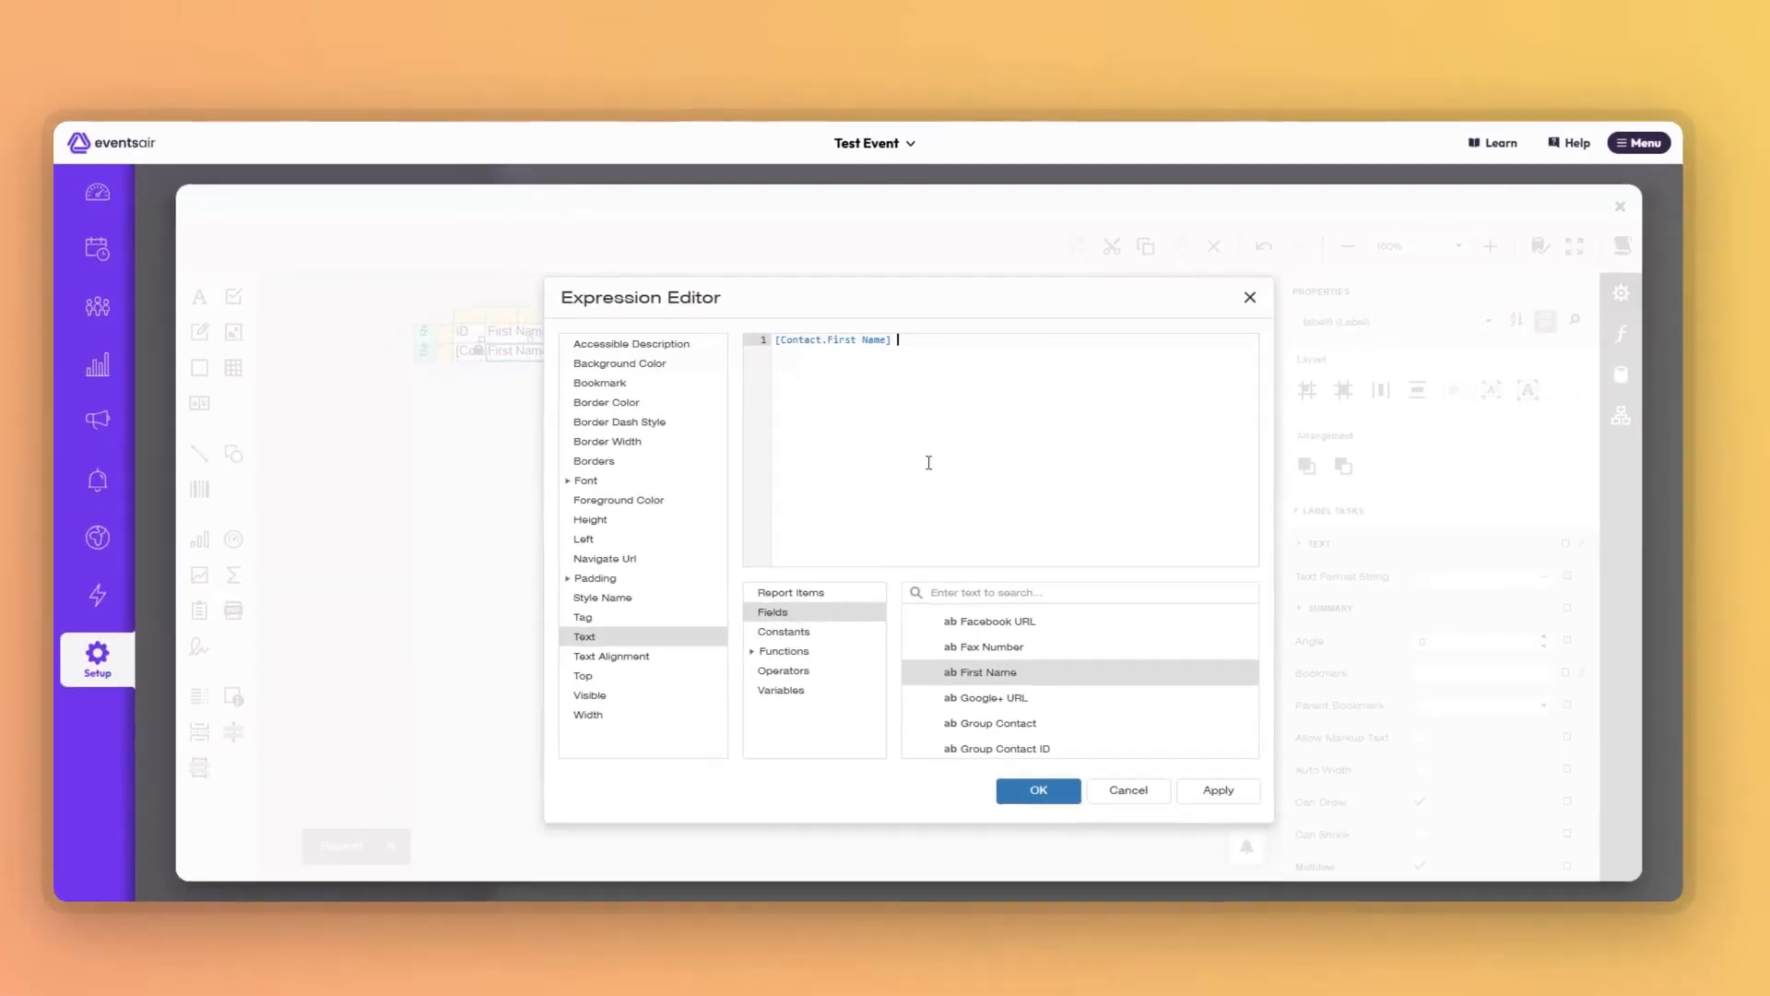
left_click(1046, 765)
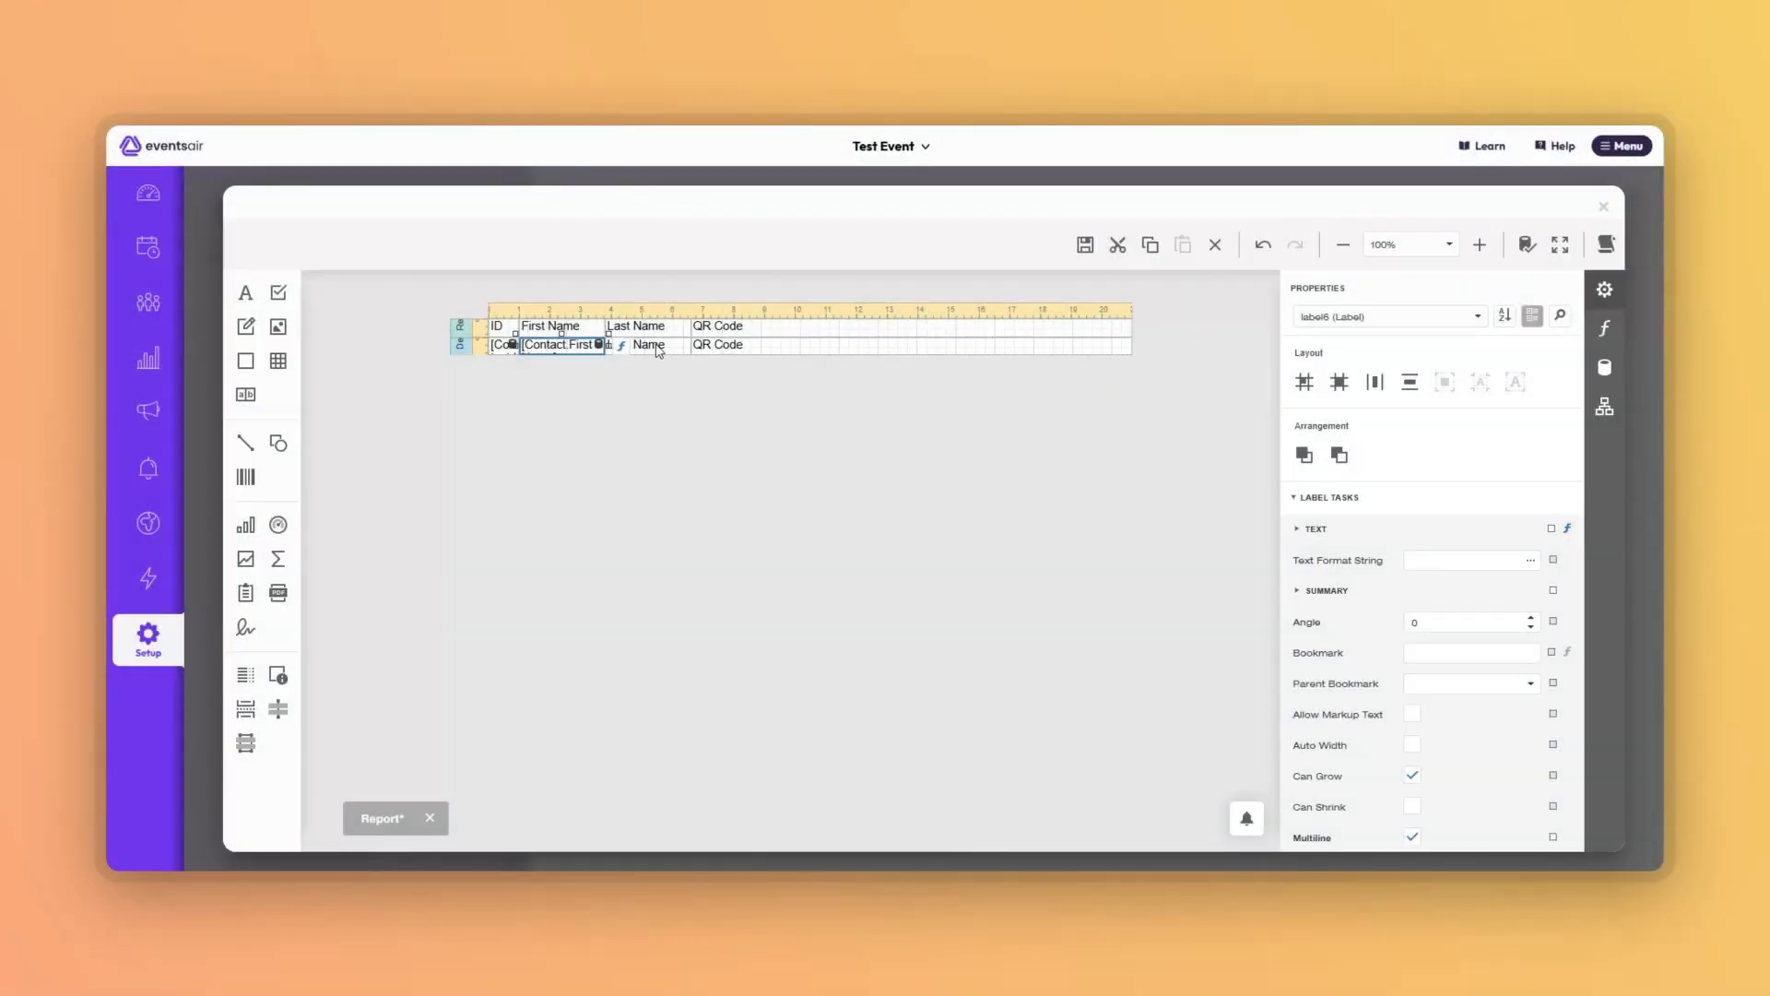
Set the detail Last Name label's text expression to [Contact.Last Name].
left_click(657, 346)
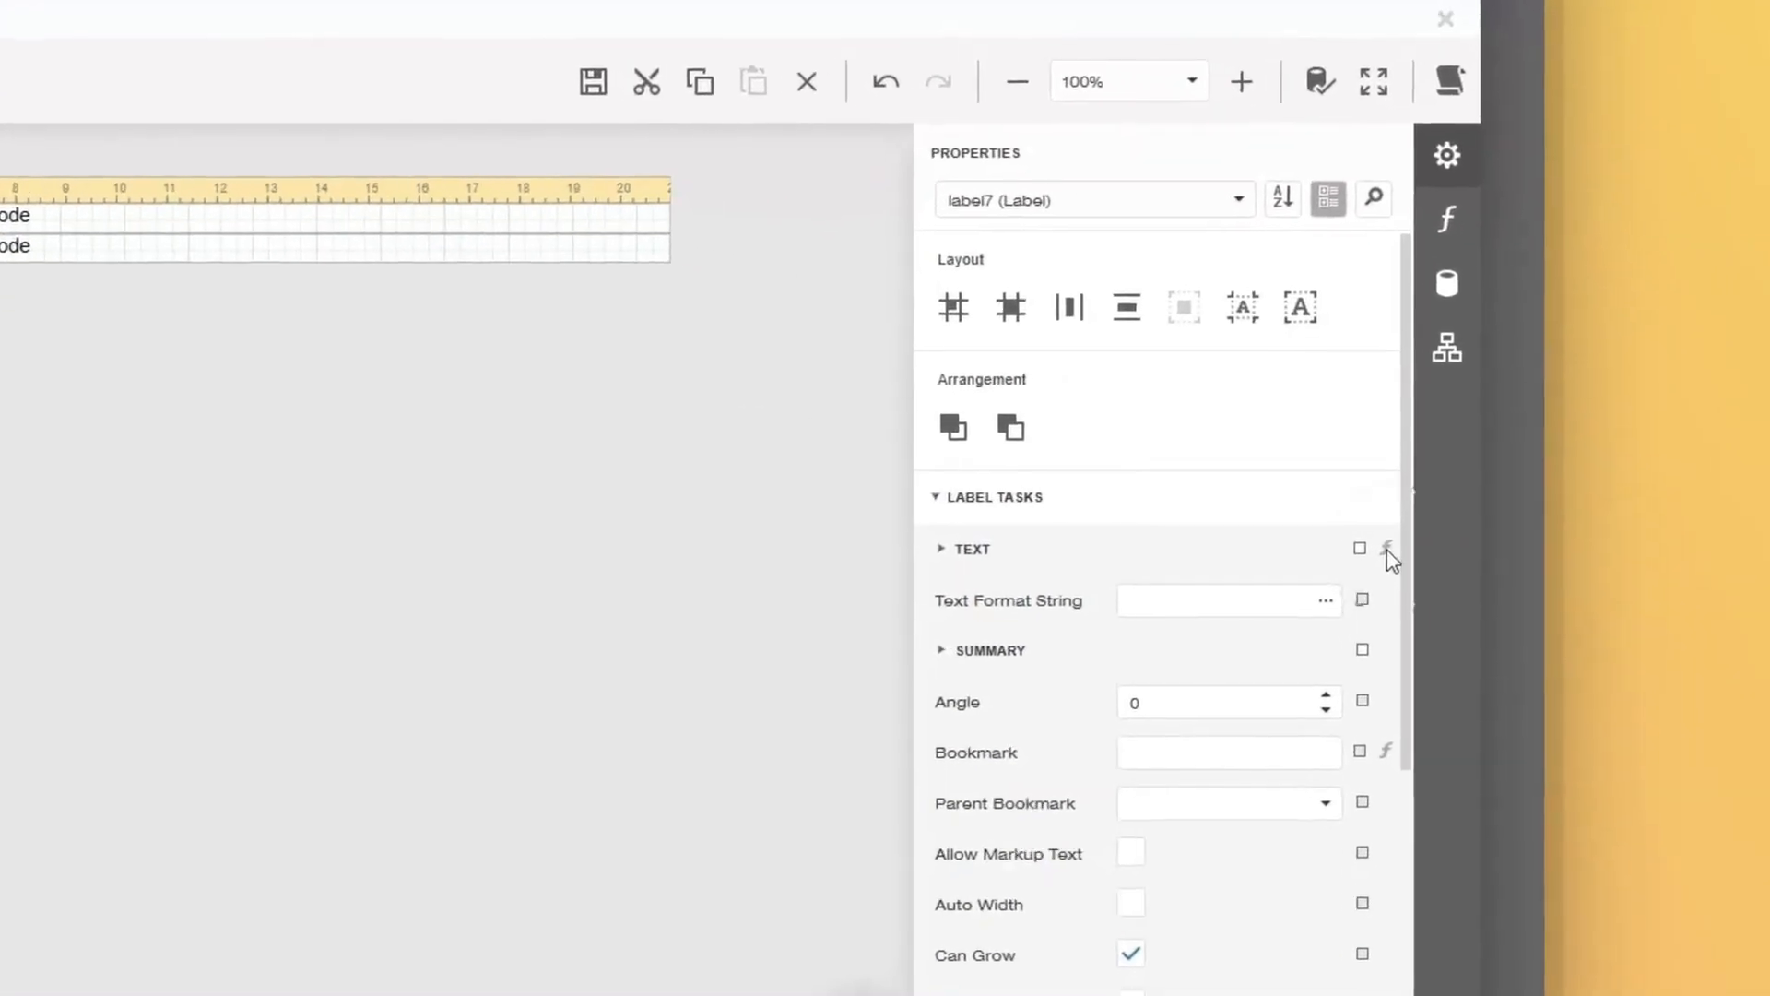
left_click(1568, 530)
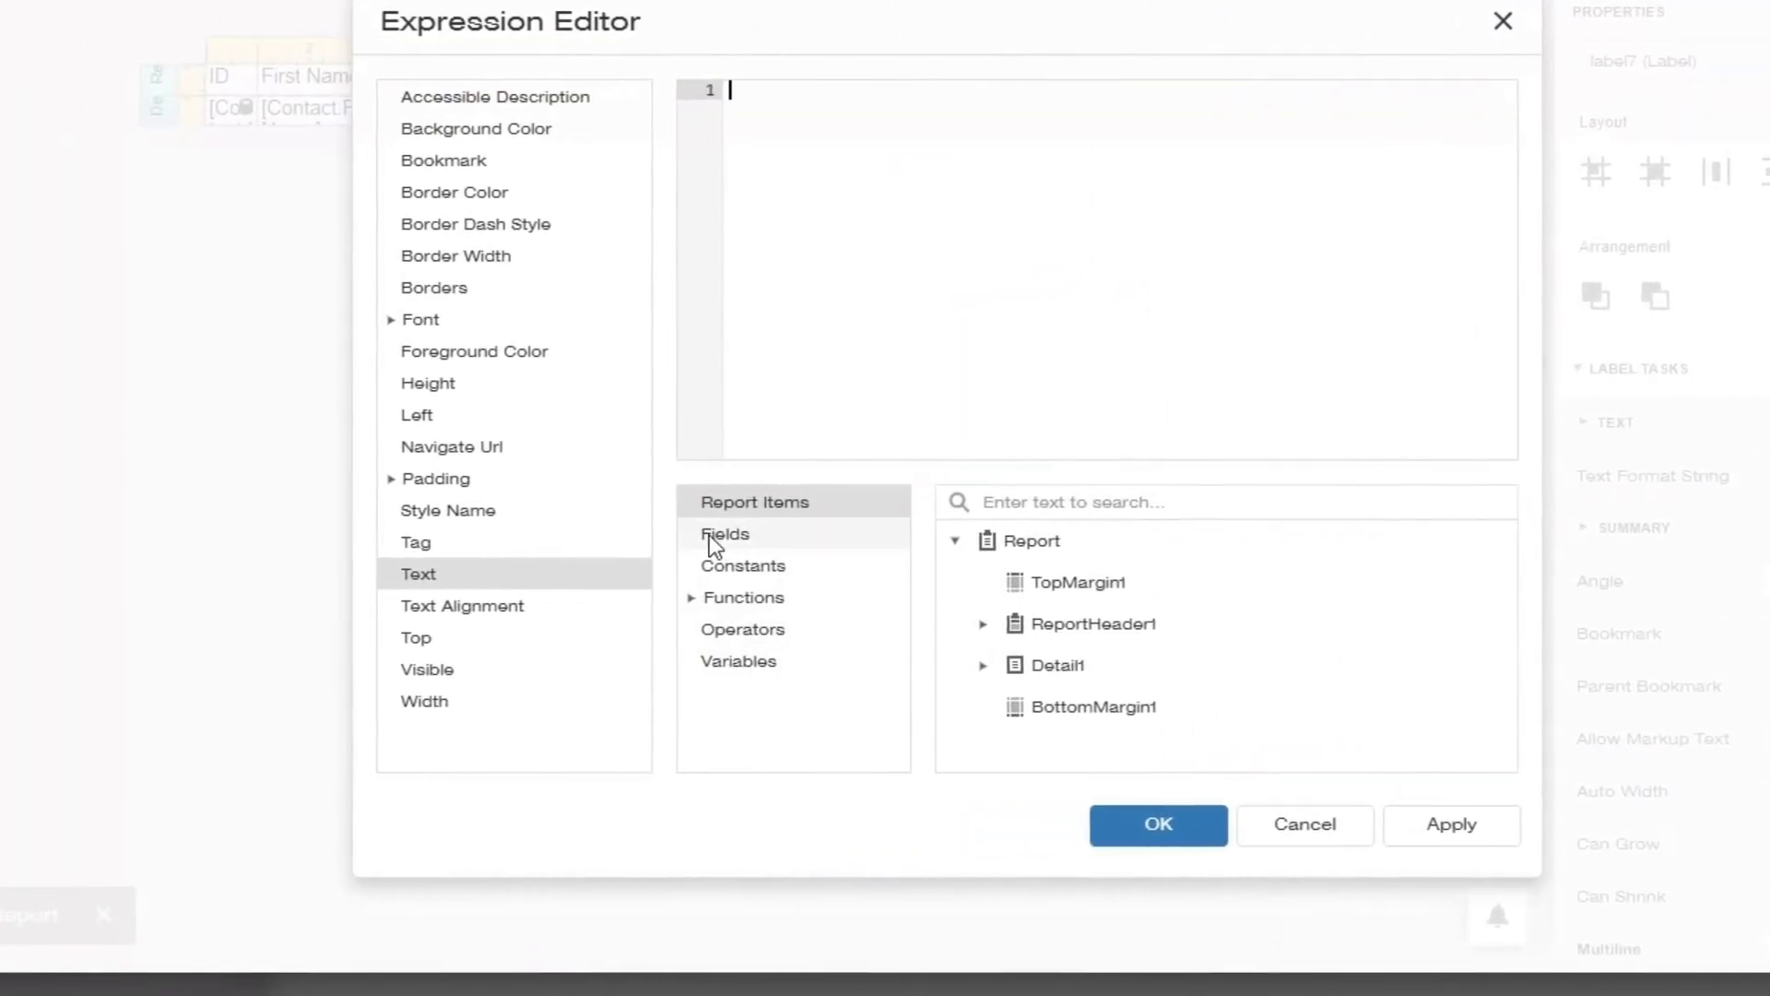
left_click(65, 597)
left_click(958, 628)
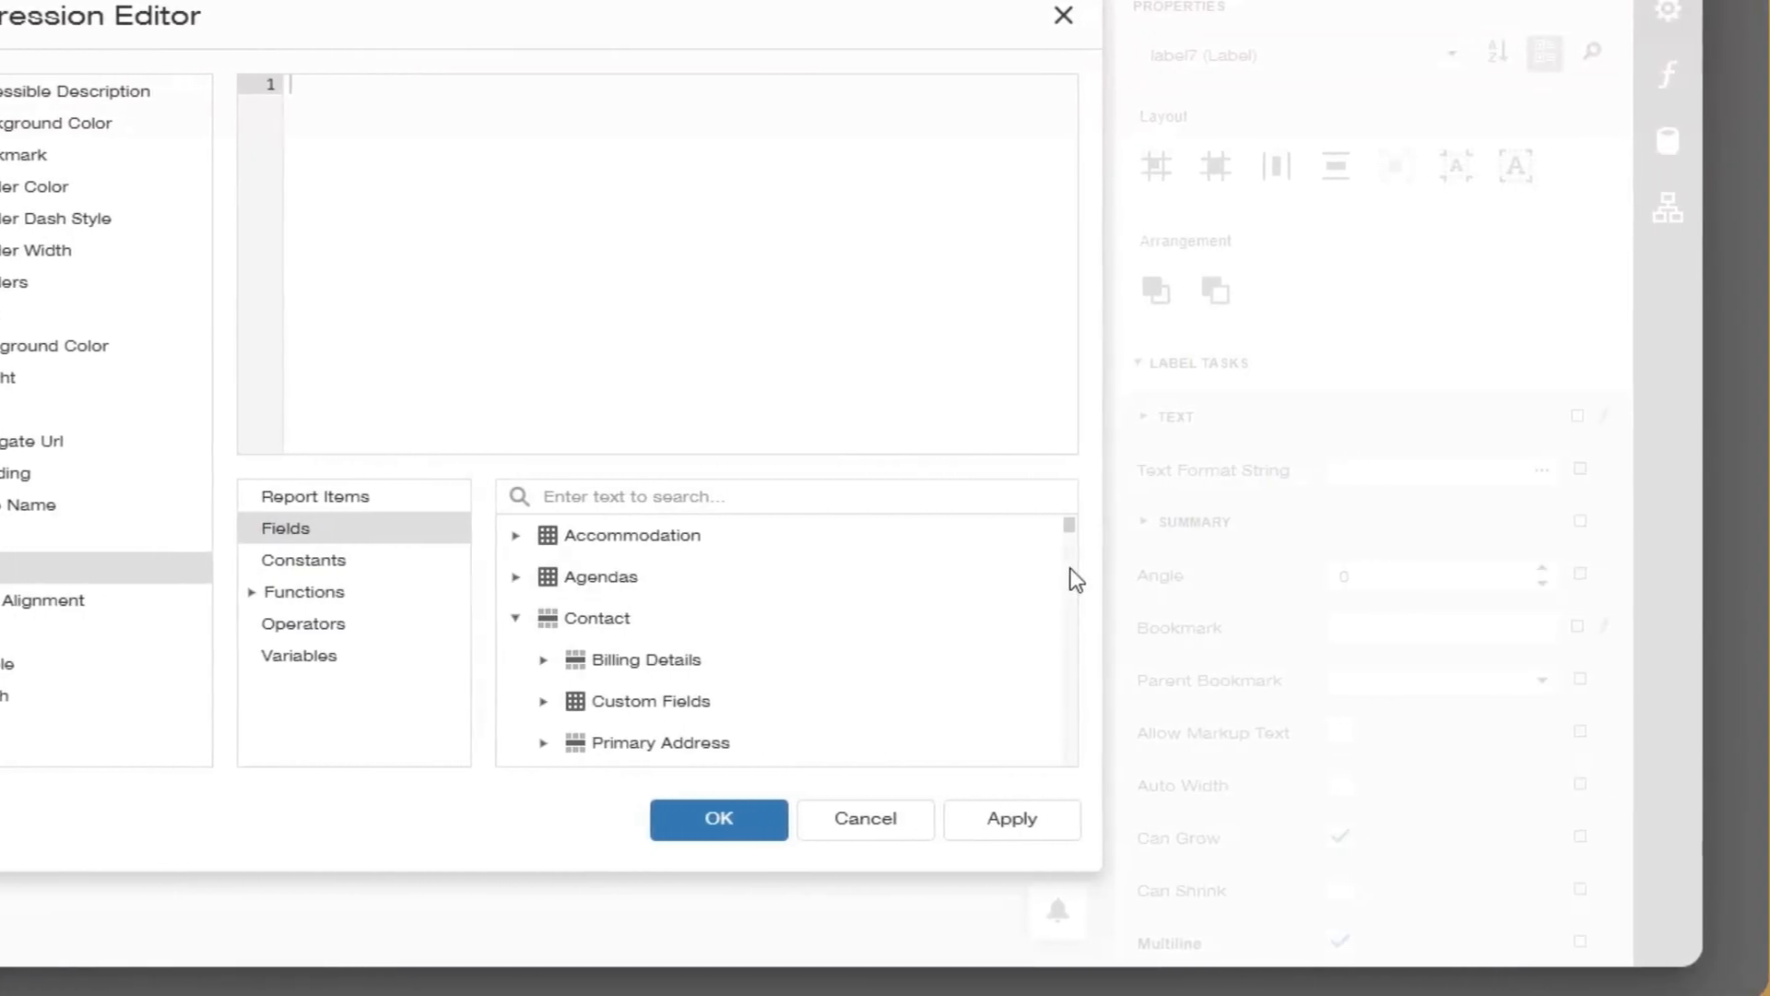
left_click_drag(1060, 527, 1059, 627)
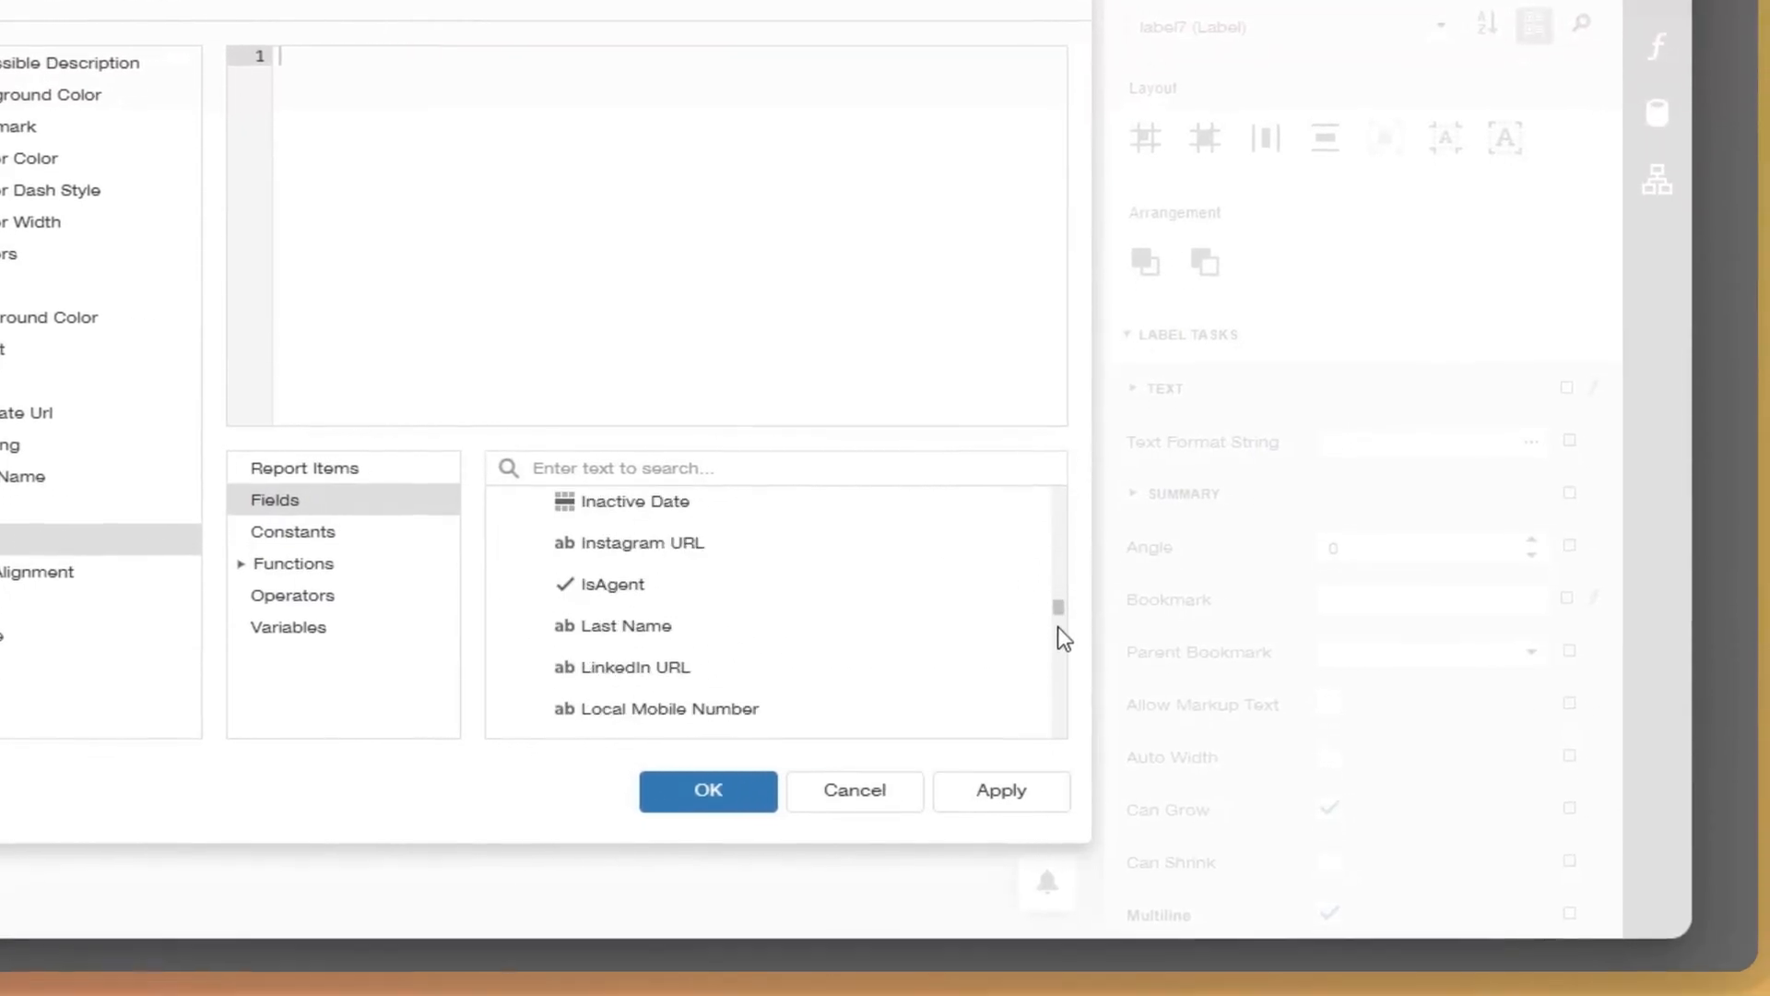
left_click(719, 625)
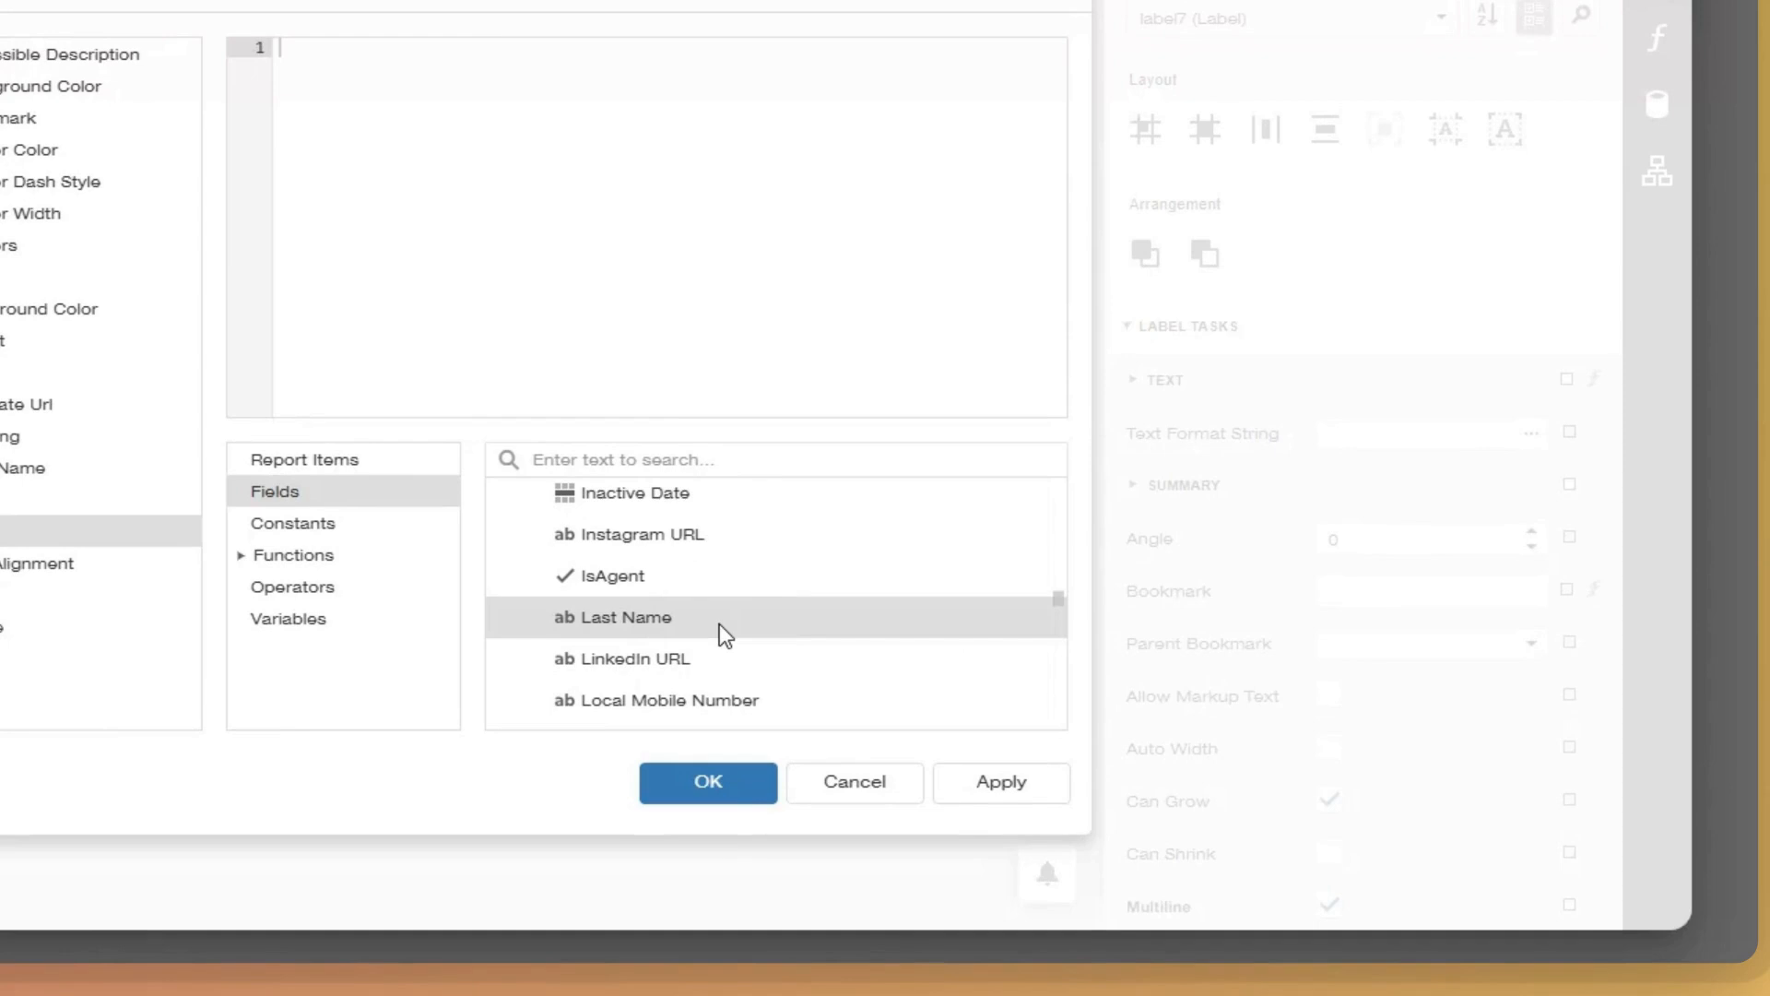
double_click(719, 624)
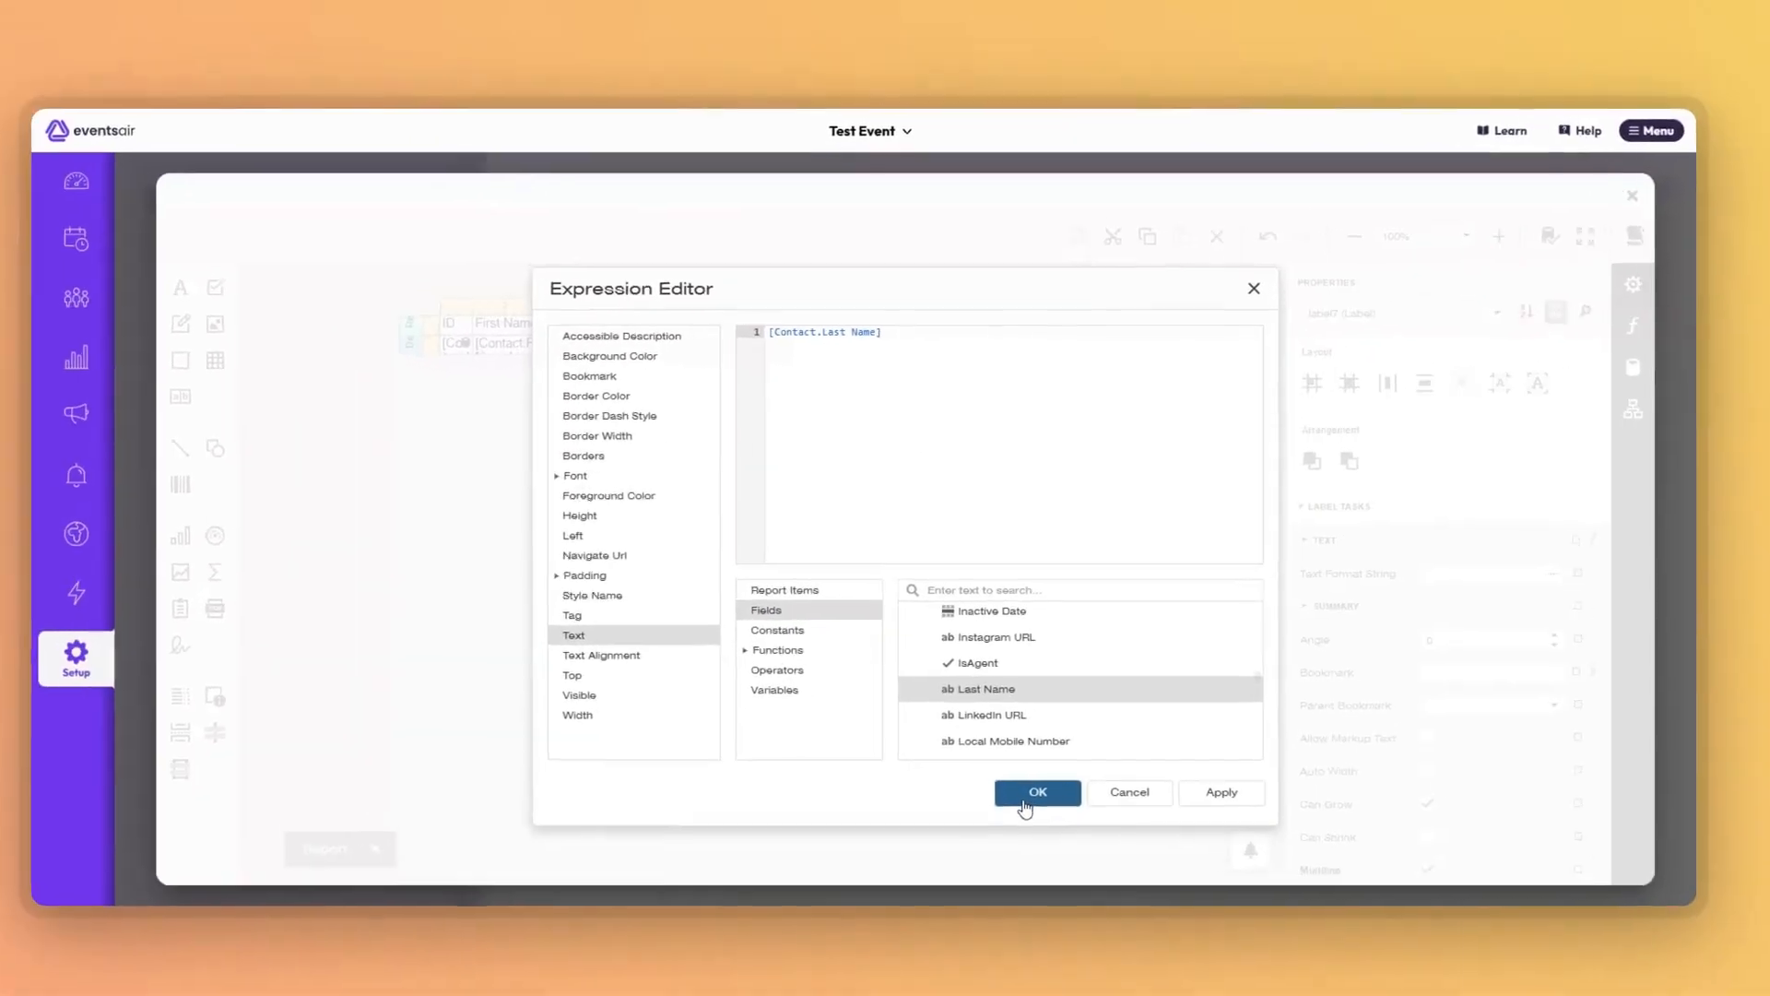
left_click(1038, 777)
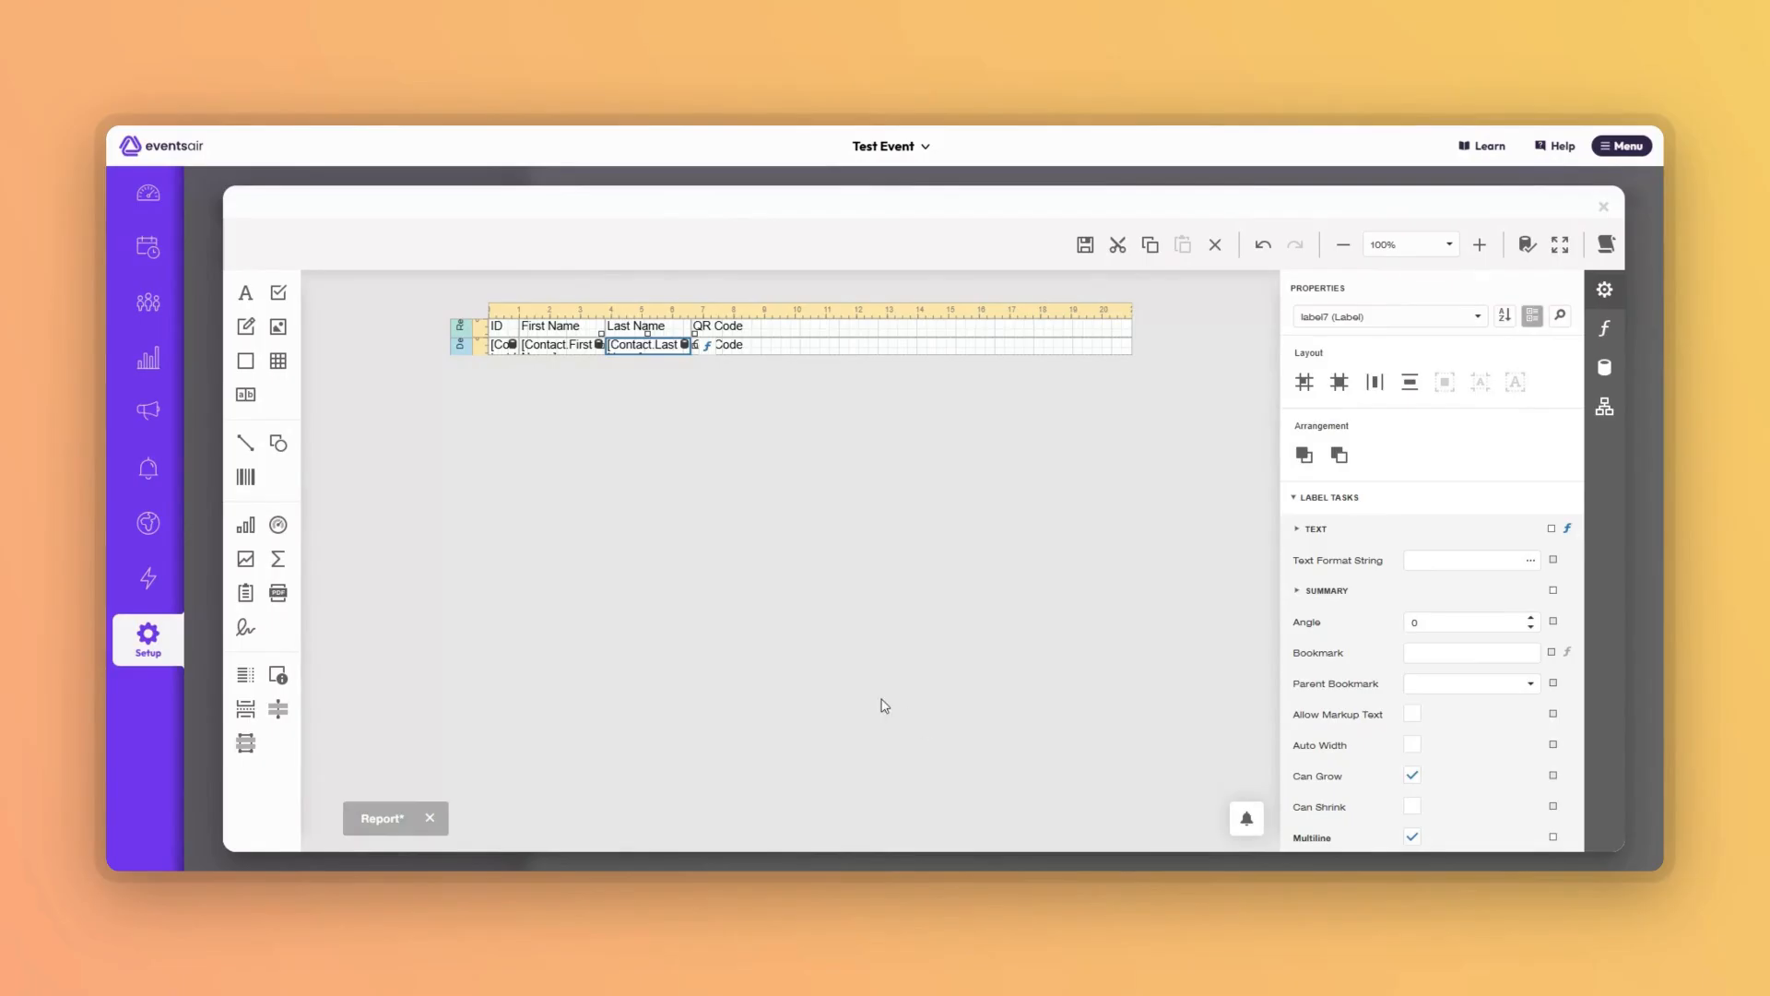
Start the QR Code label's text expression with the [Contact.ID] field.
left_click(735, 349)
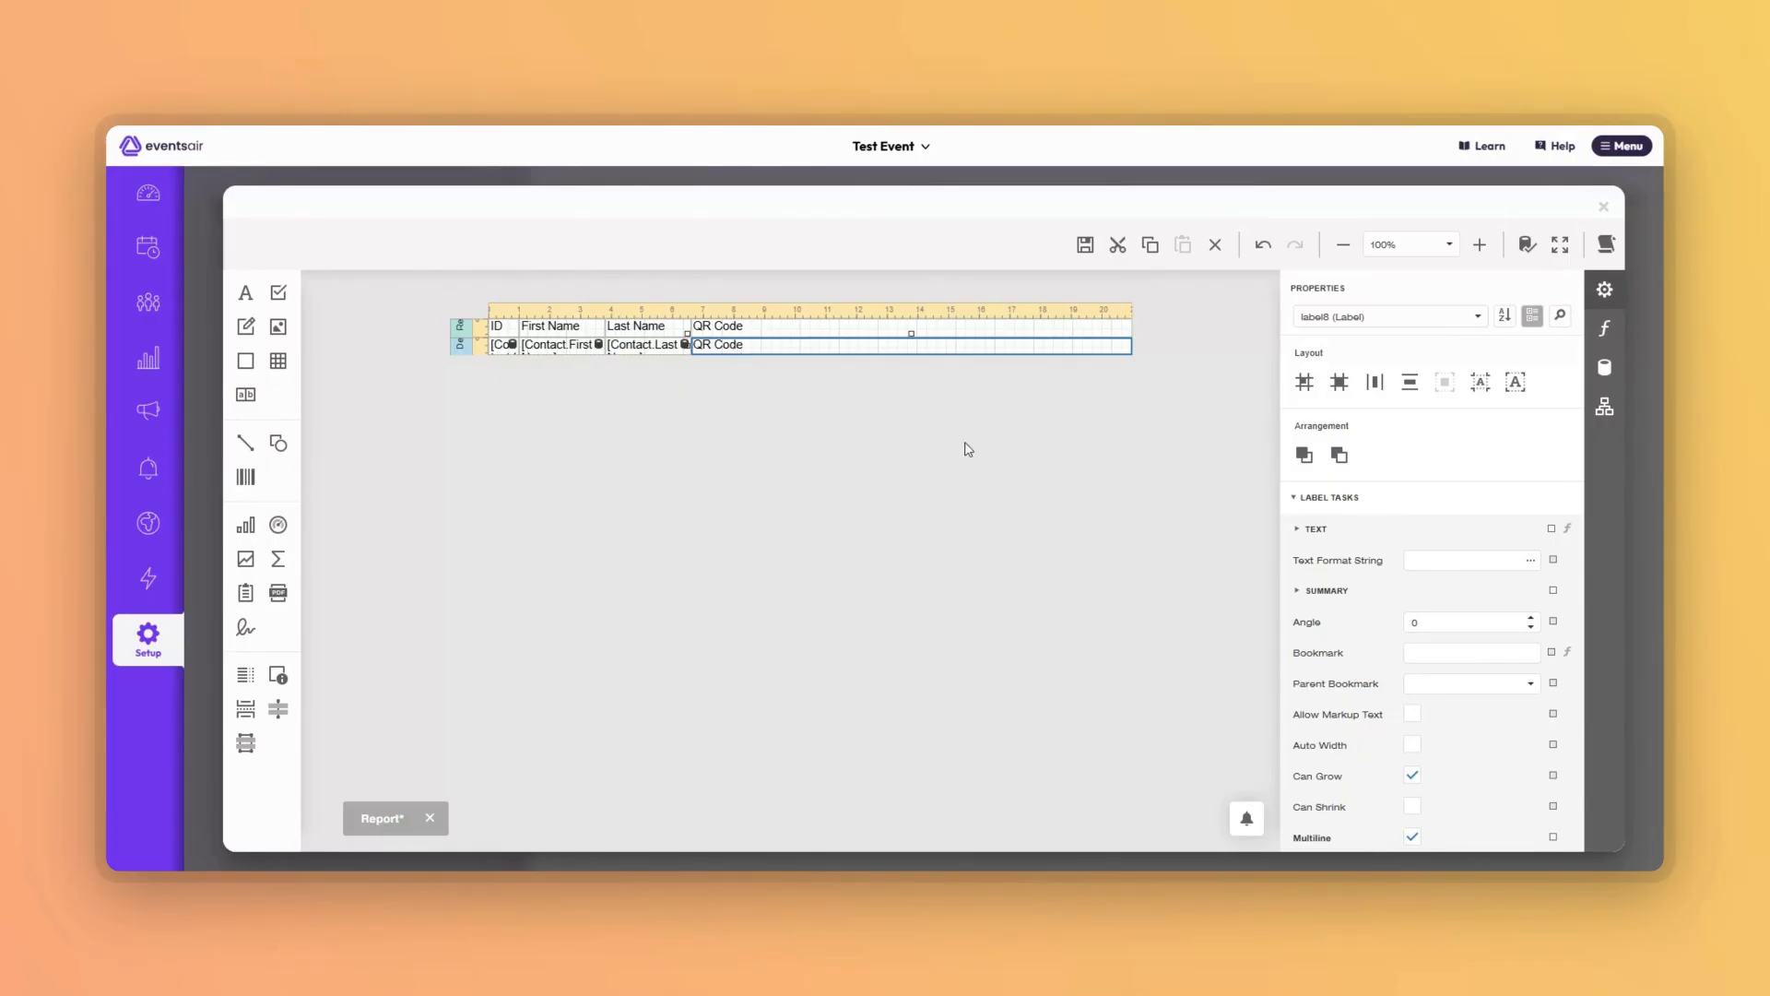
left_click(1570, 531)
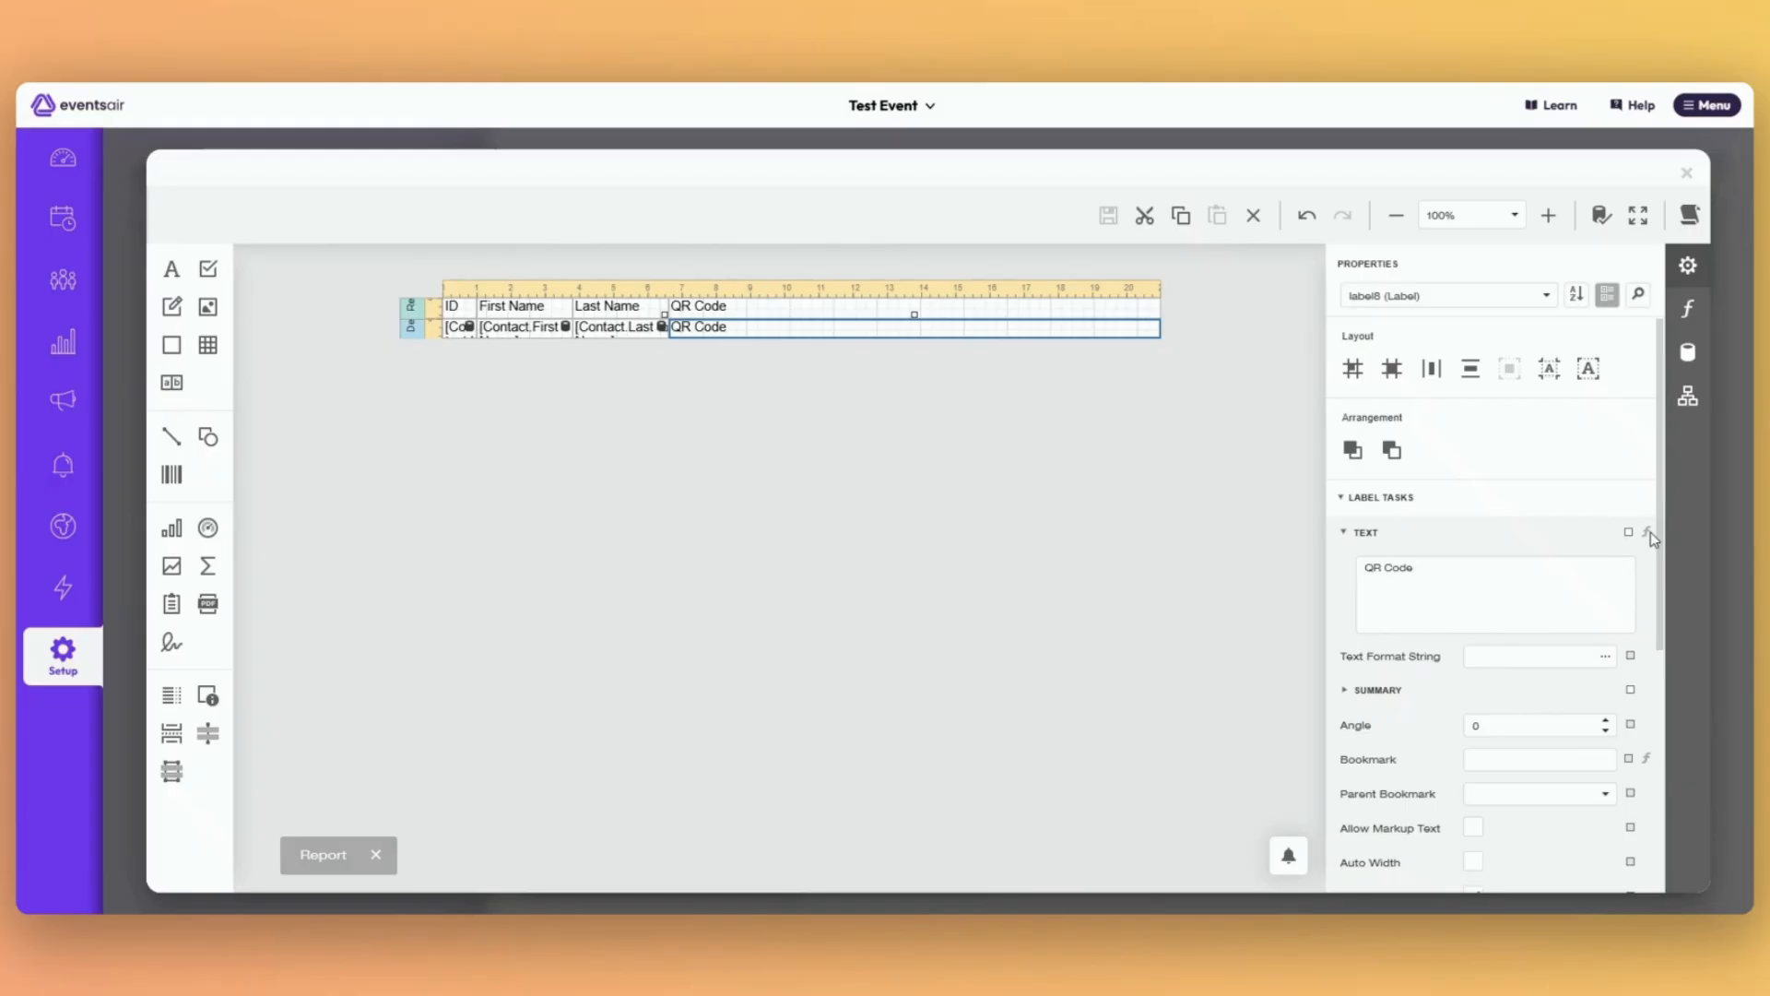
left_click(1648, 533)
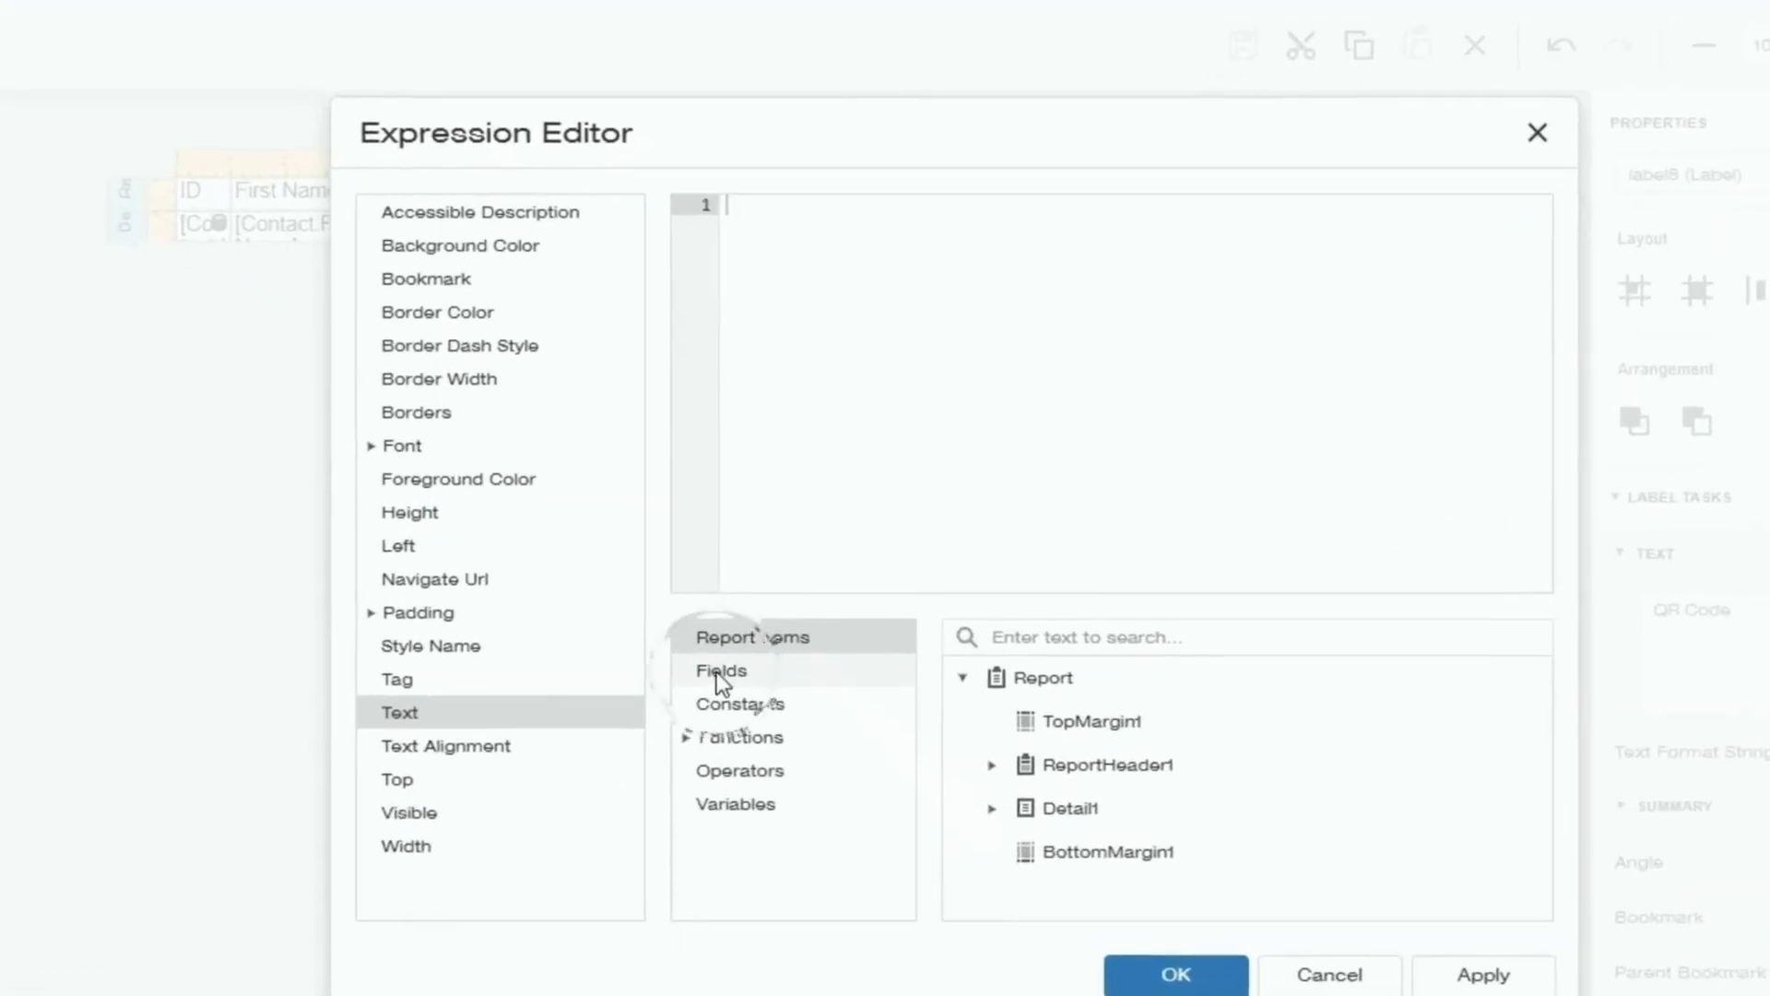
left_click(782, 606)
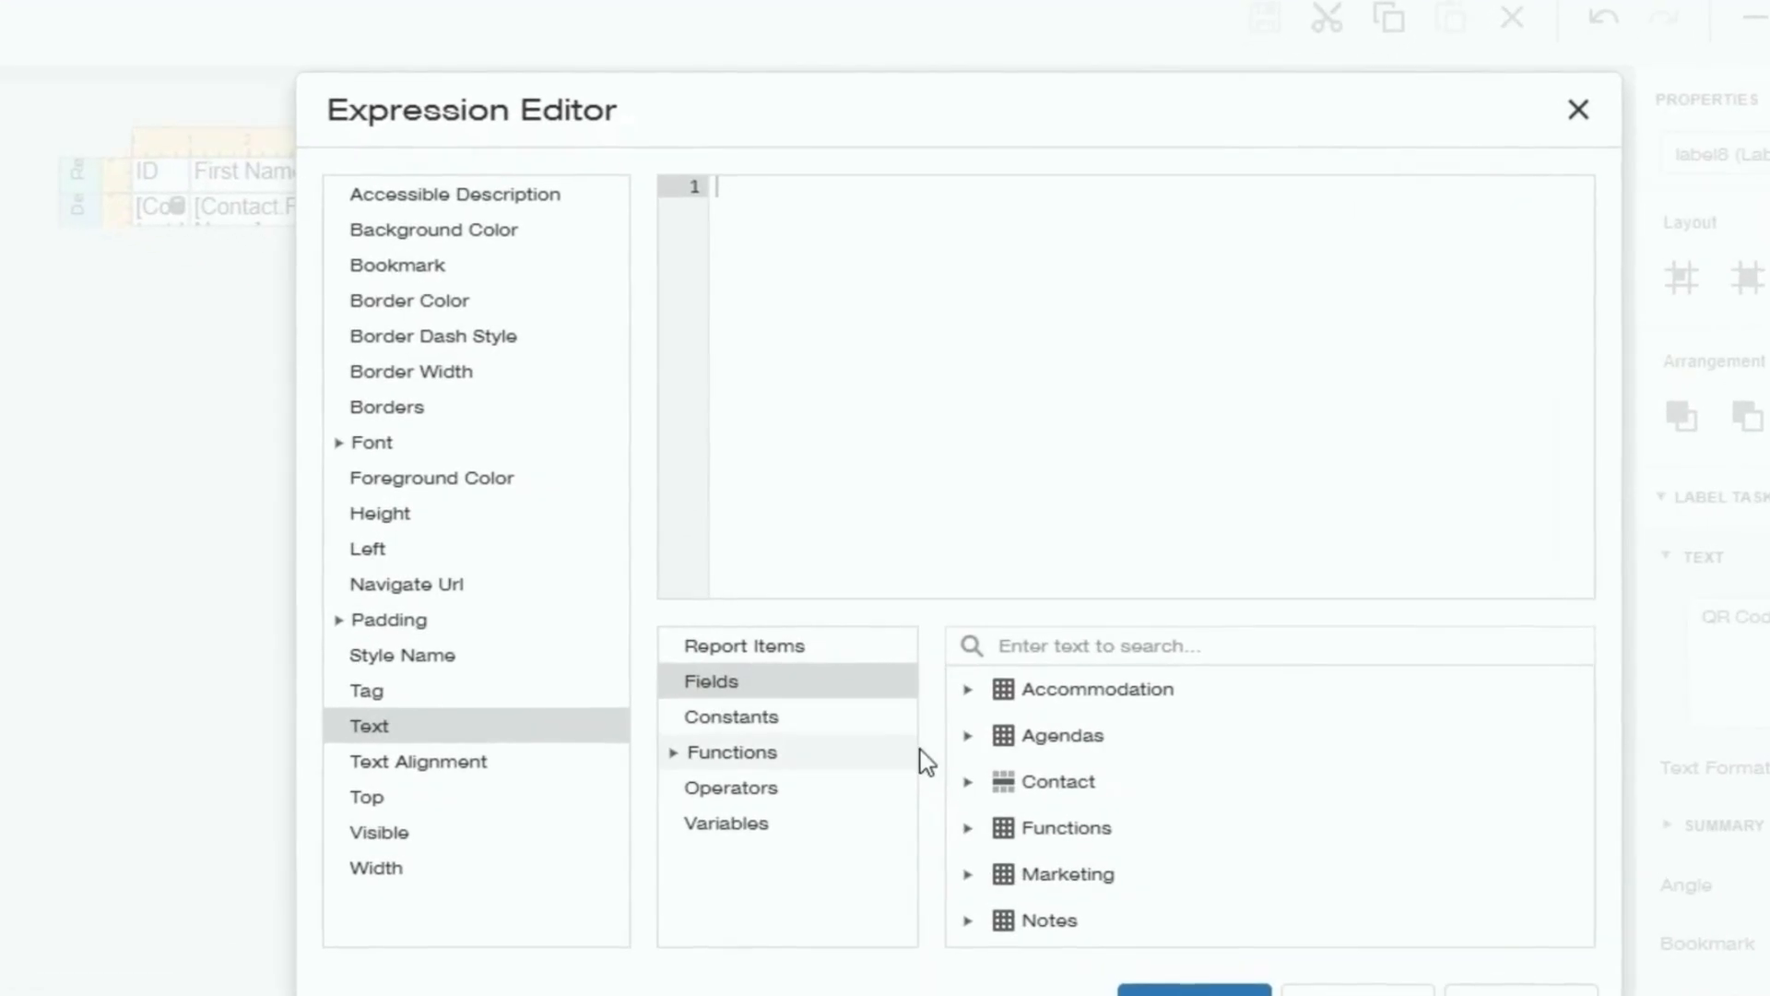
left_click(966, 781)
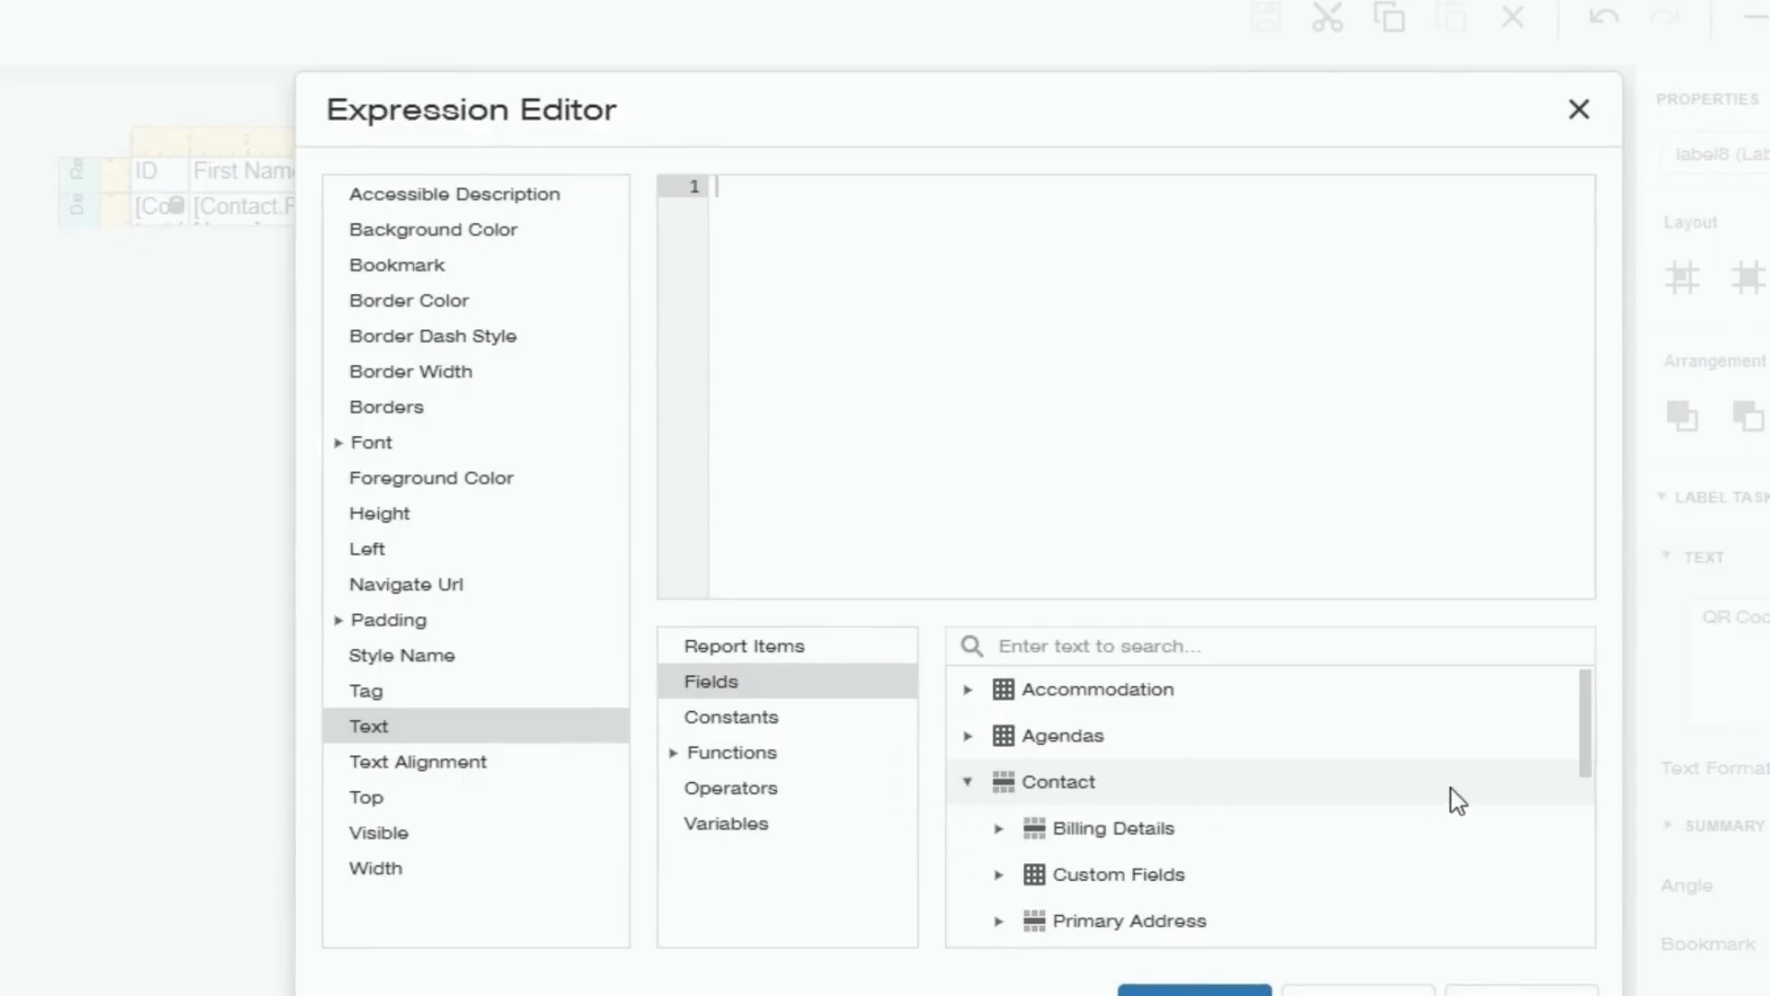
scroll(1585, 728, "down", 3)
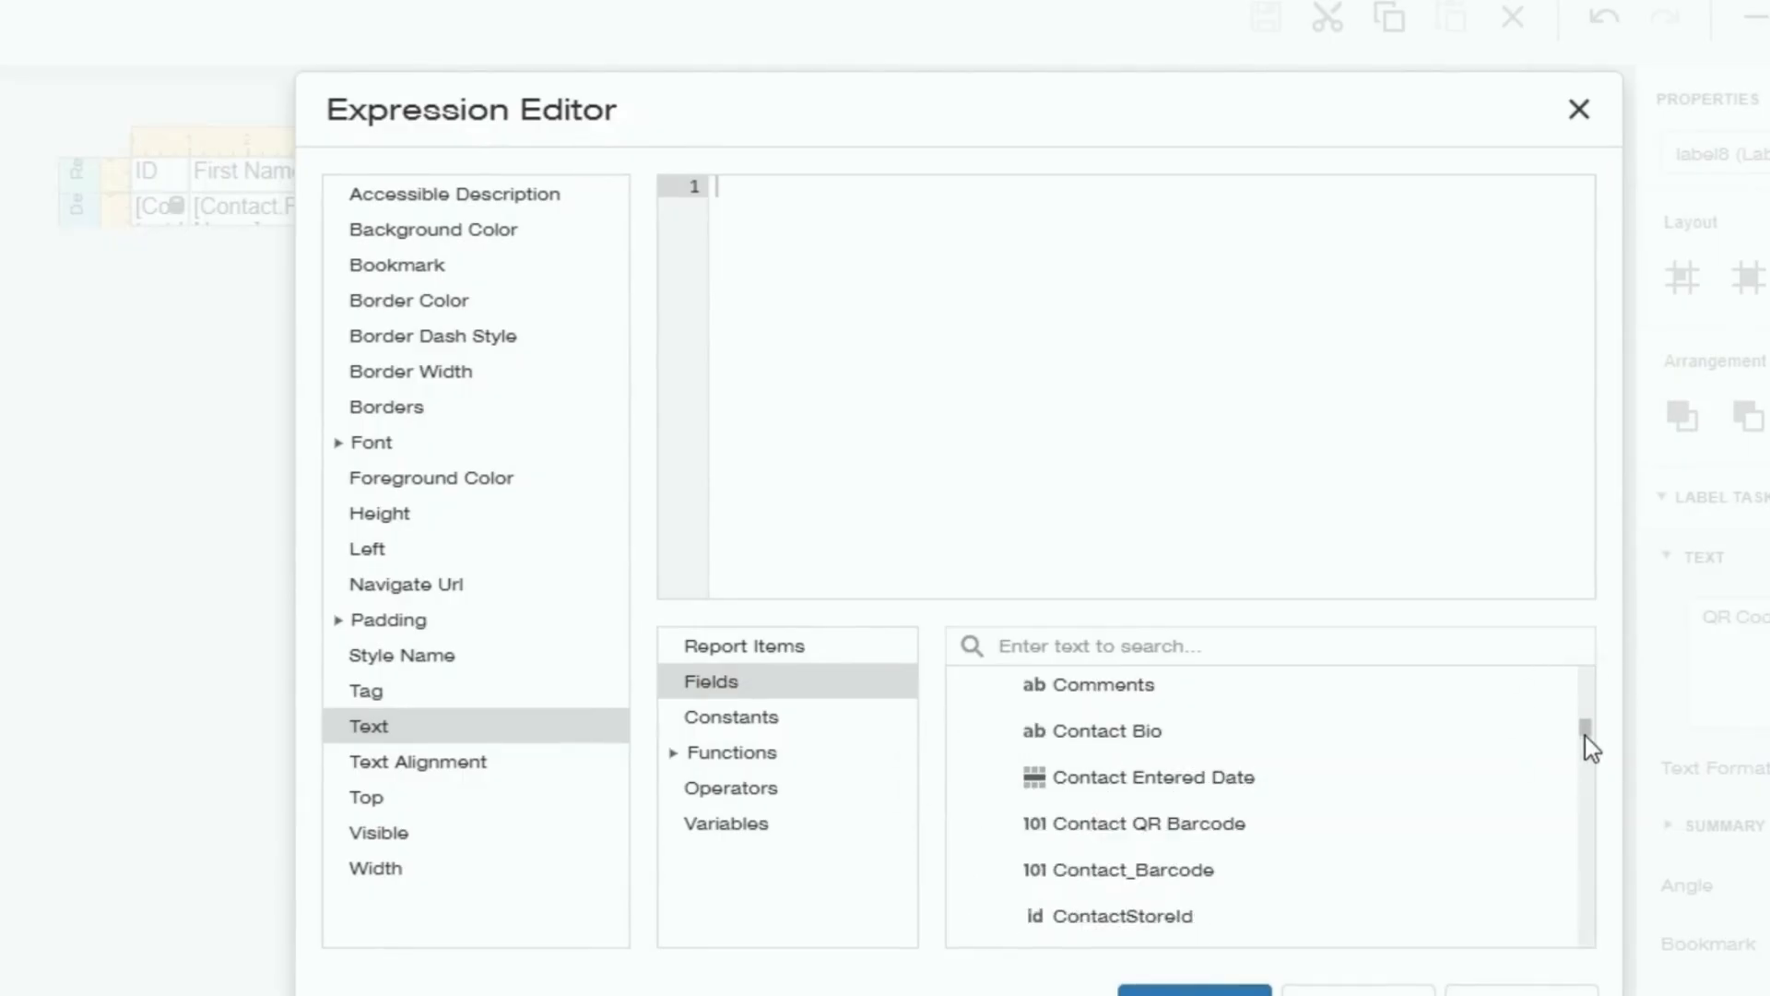
left_click_drag(1585, 740, 1586, 804)
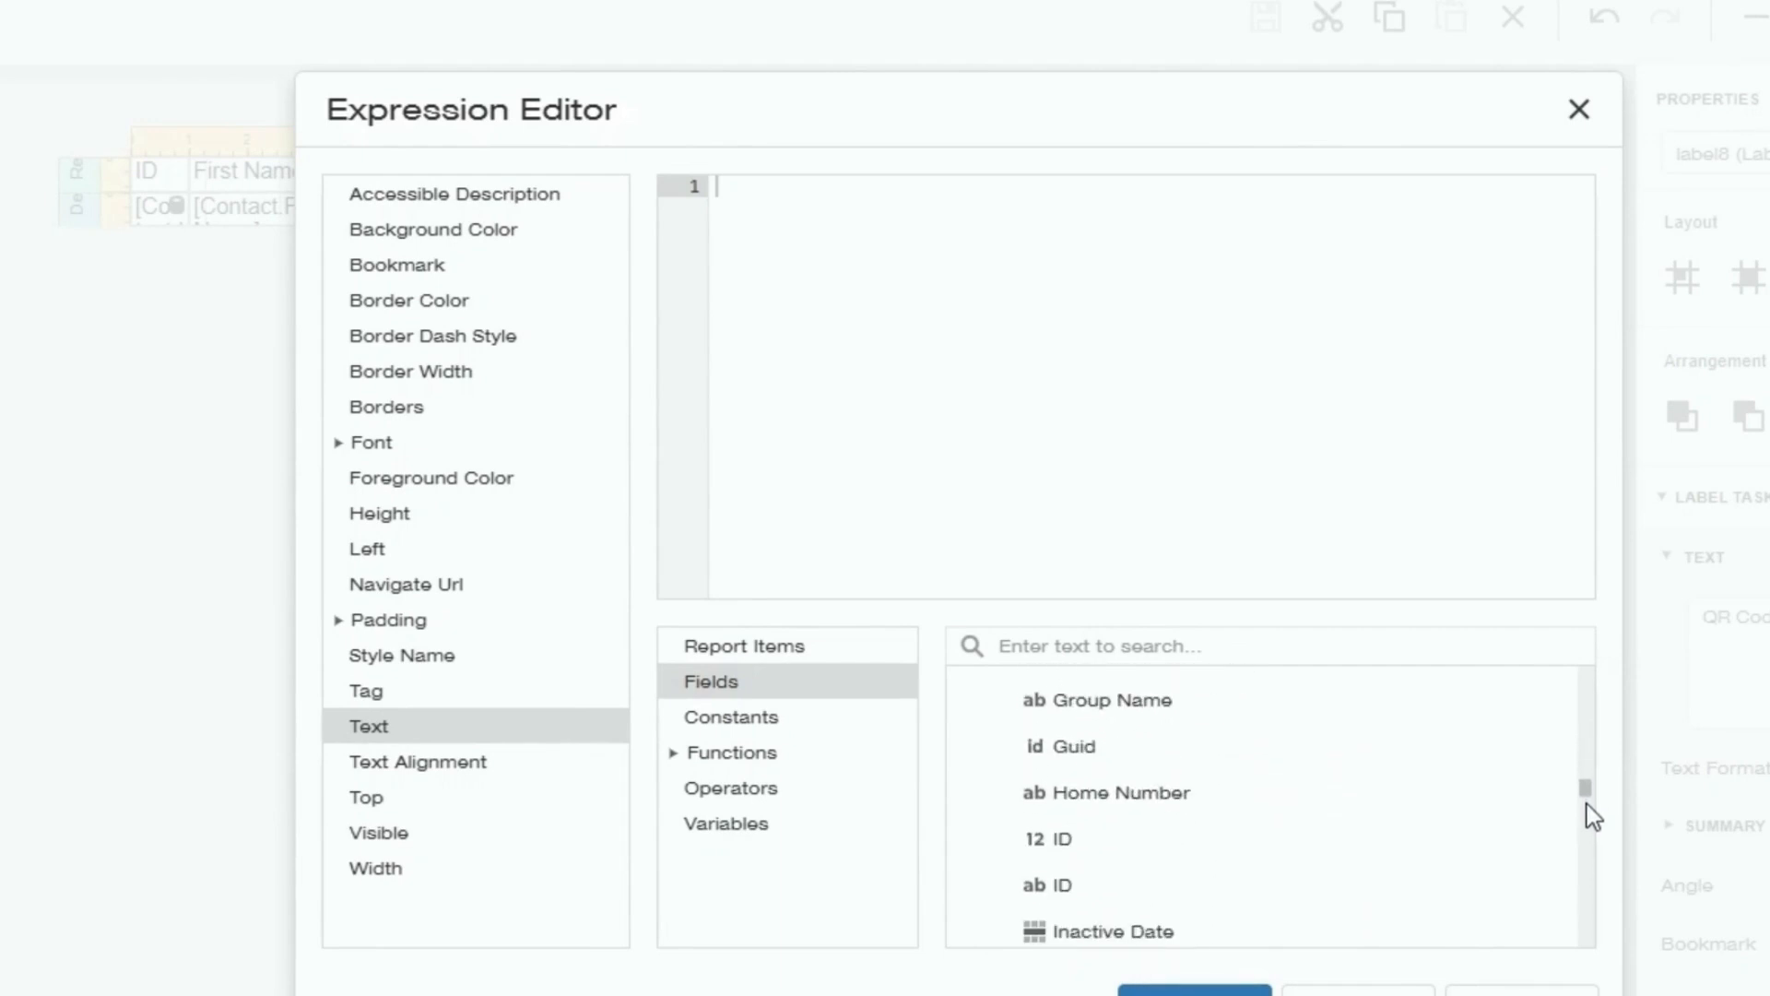
double_click(1093, 835)
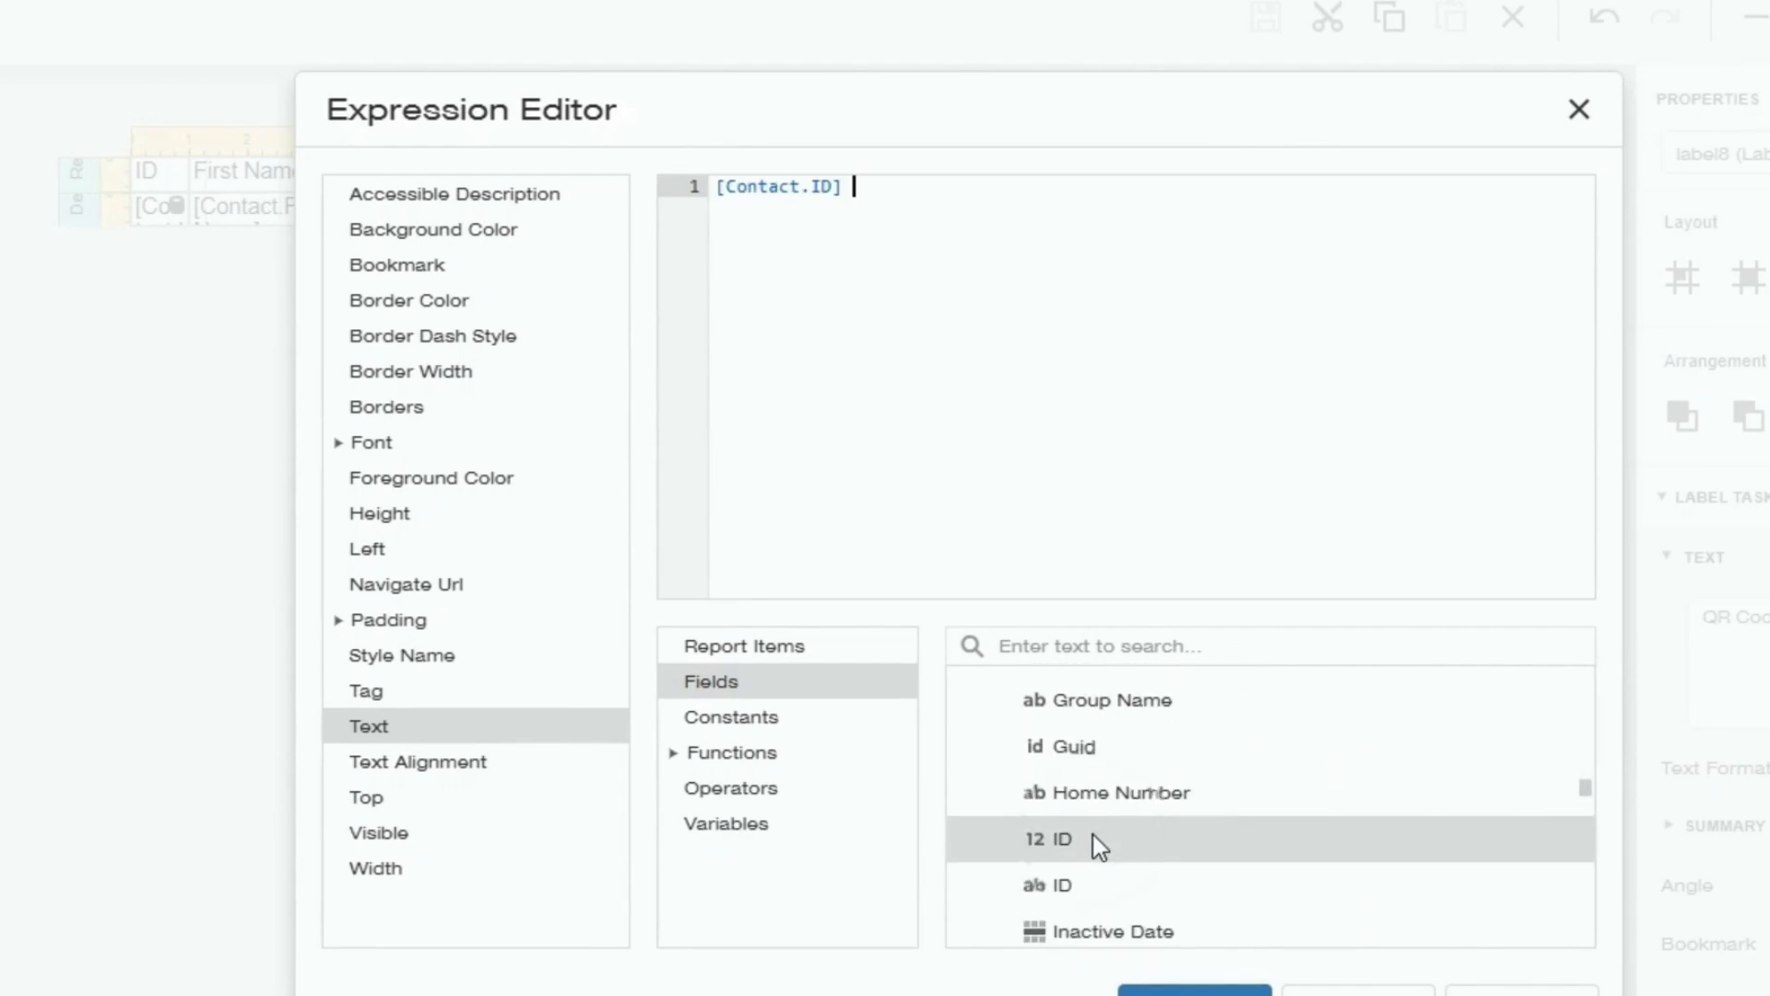
Append +','+ and [Contact.Guid] to the QR Code expression and confirm it.
left_click_drag(852, 186, 708, 187)
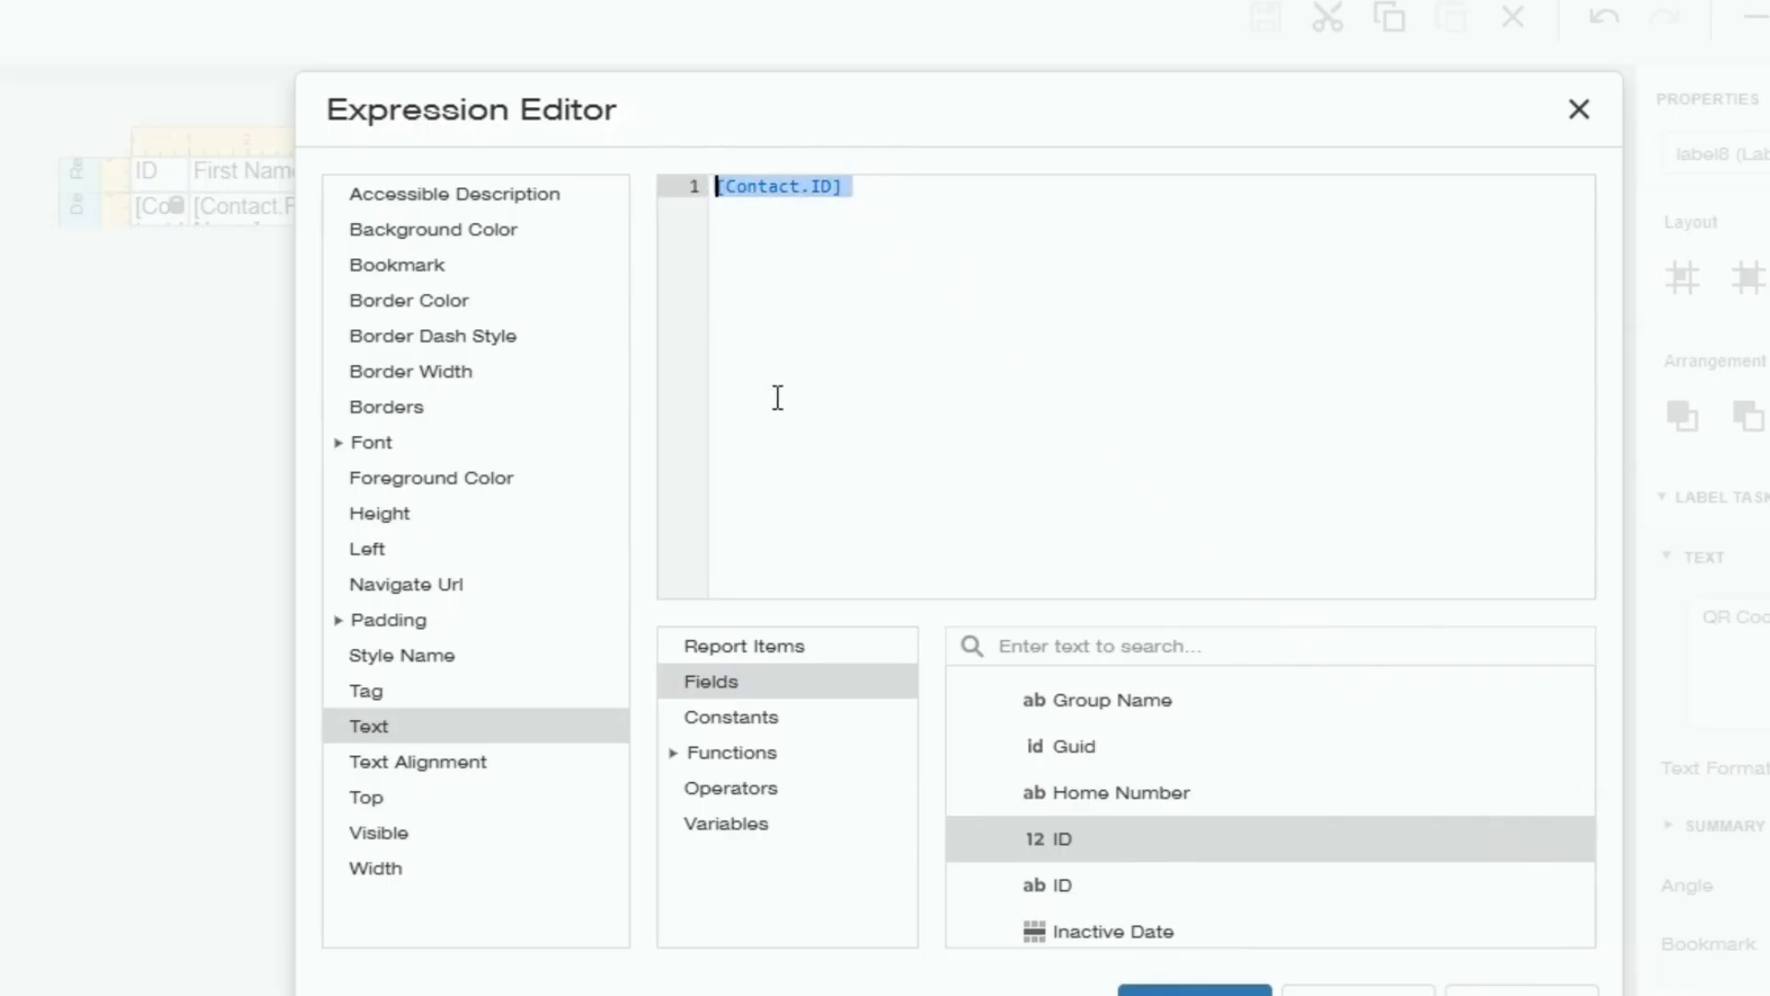
left_click(962, 192)
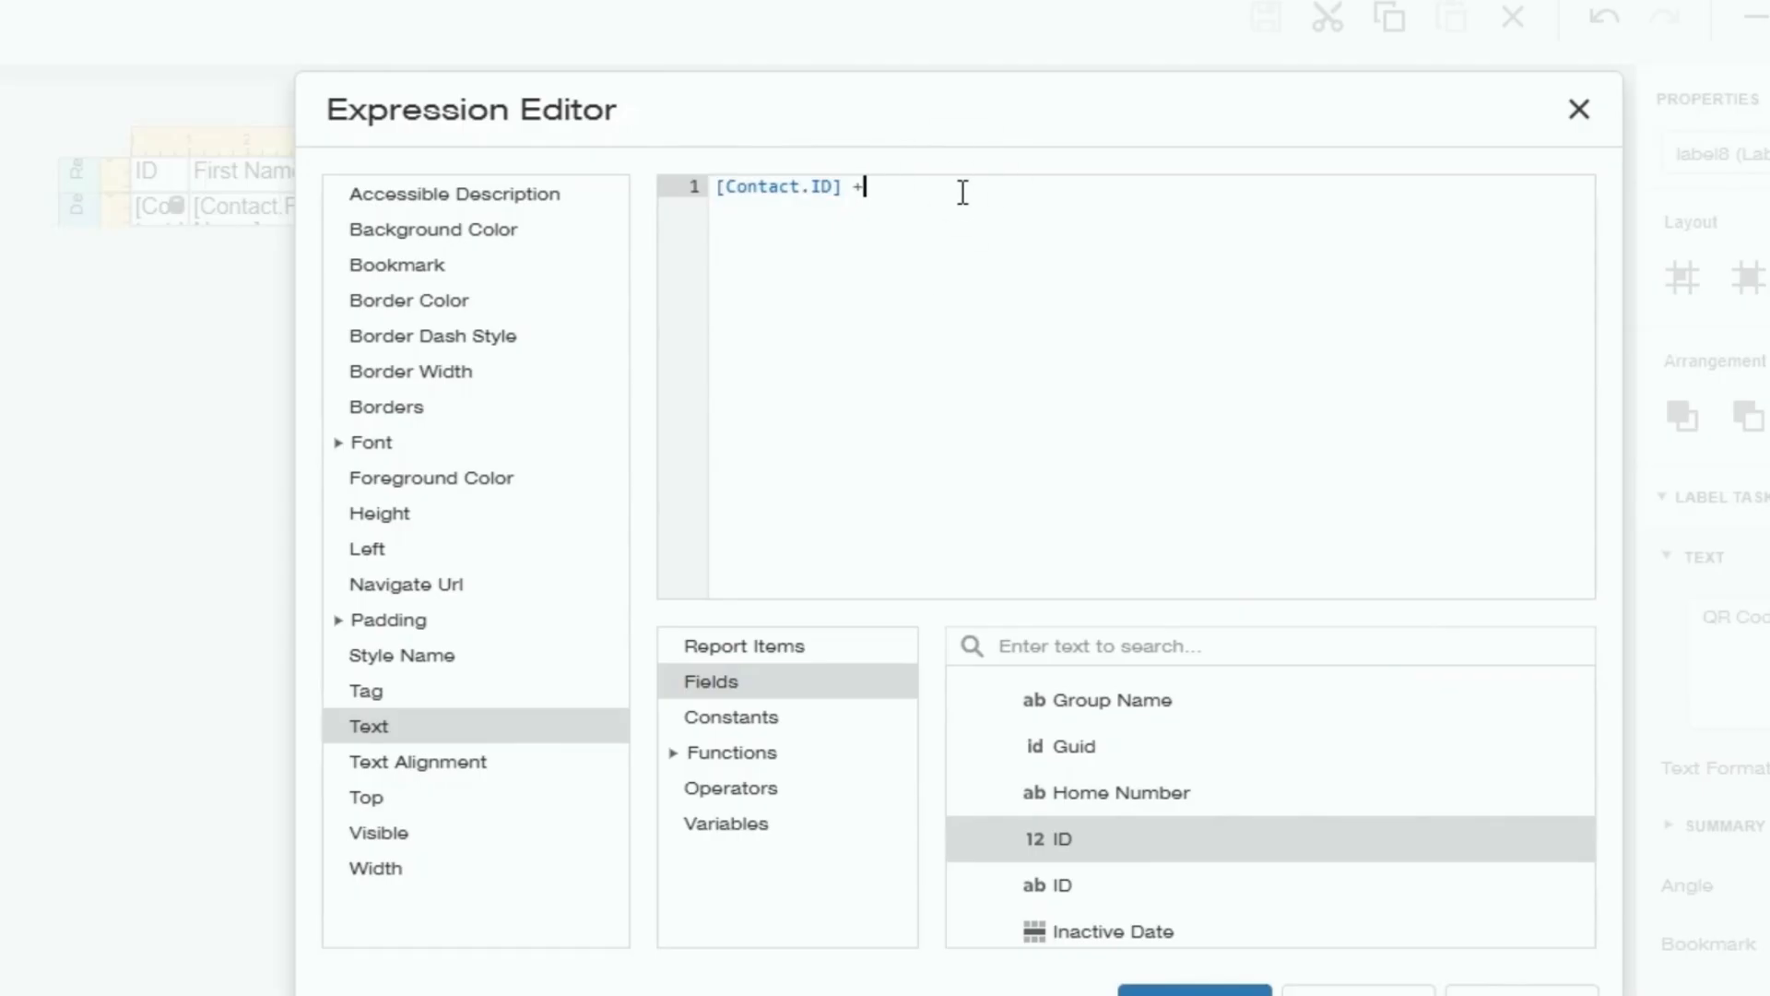
type("+','+")
scroll(1236, 817, "up", 3)
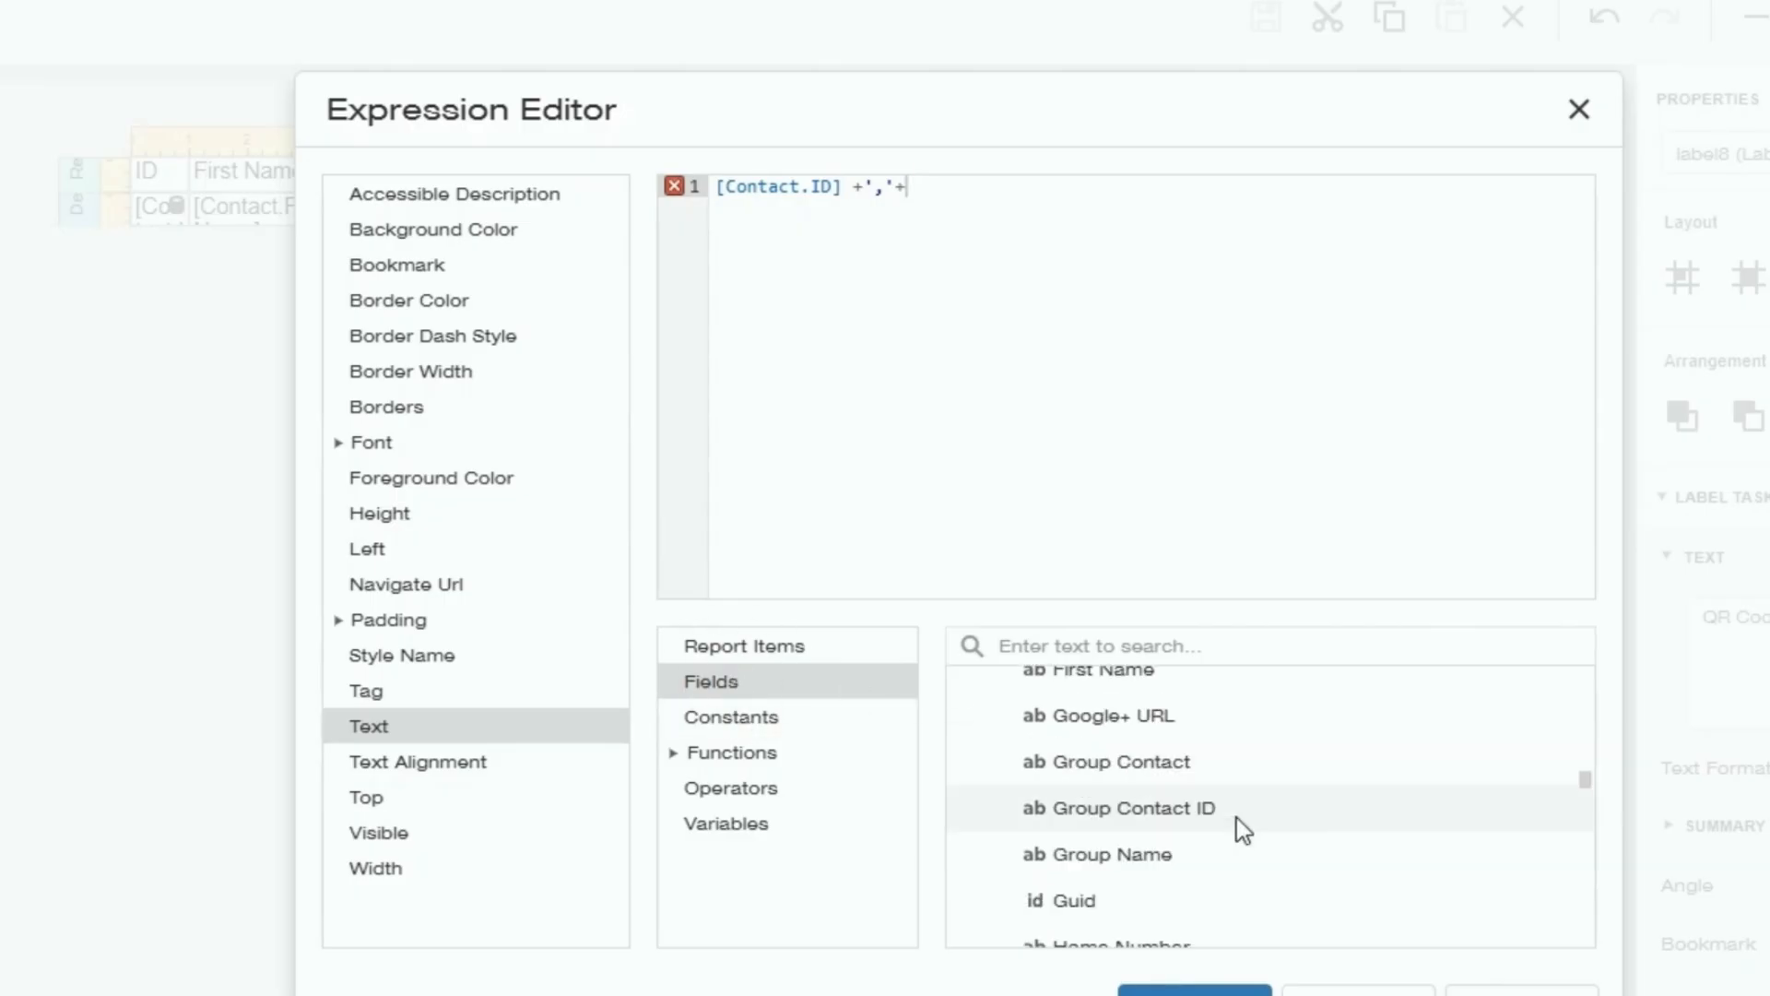
double_click(1081, 909)
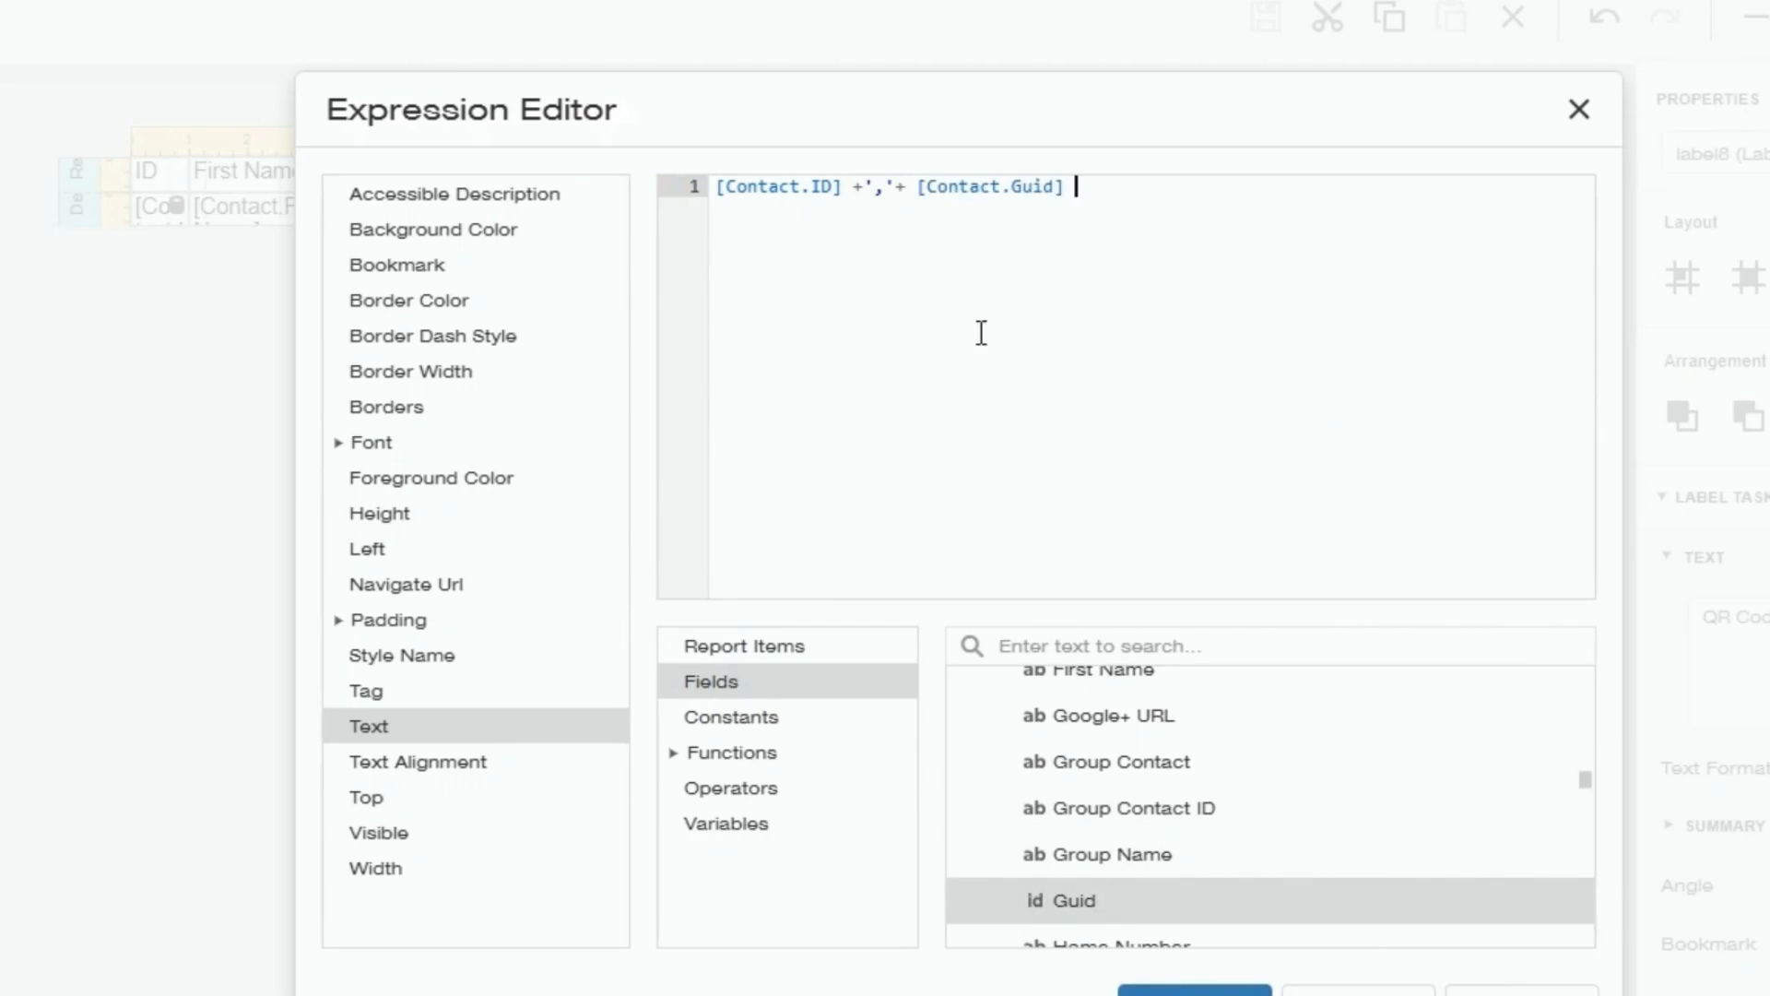
left_click_drag(917, 187, 1091, 185)
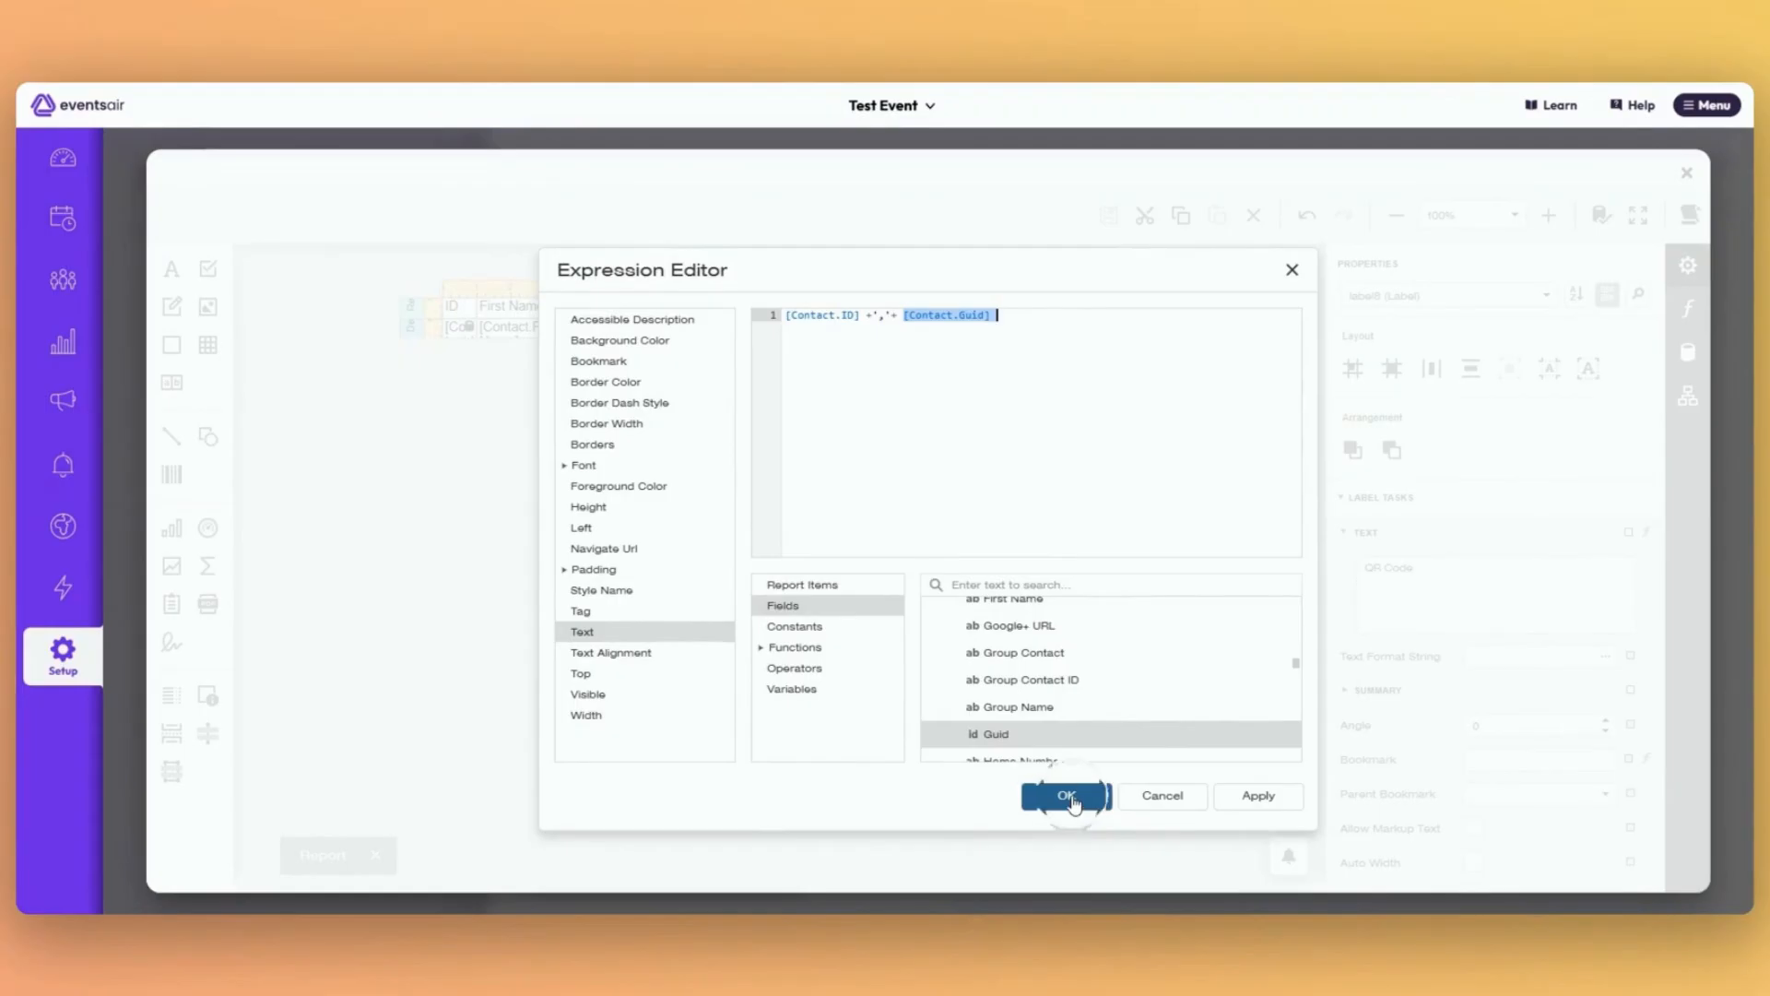
left_click(1067, 797)
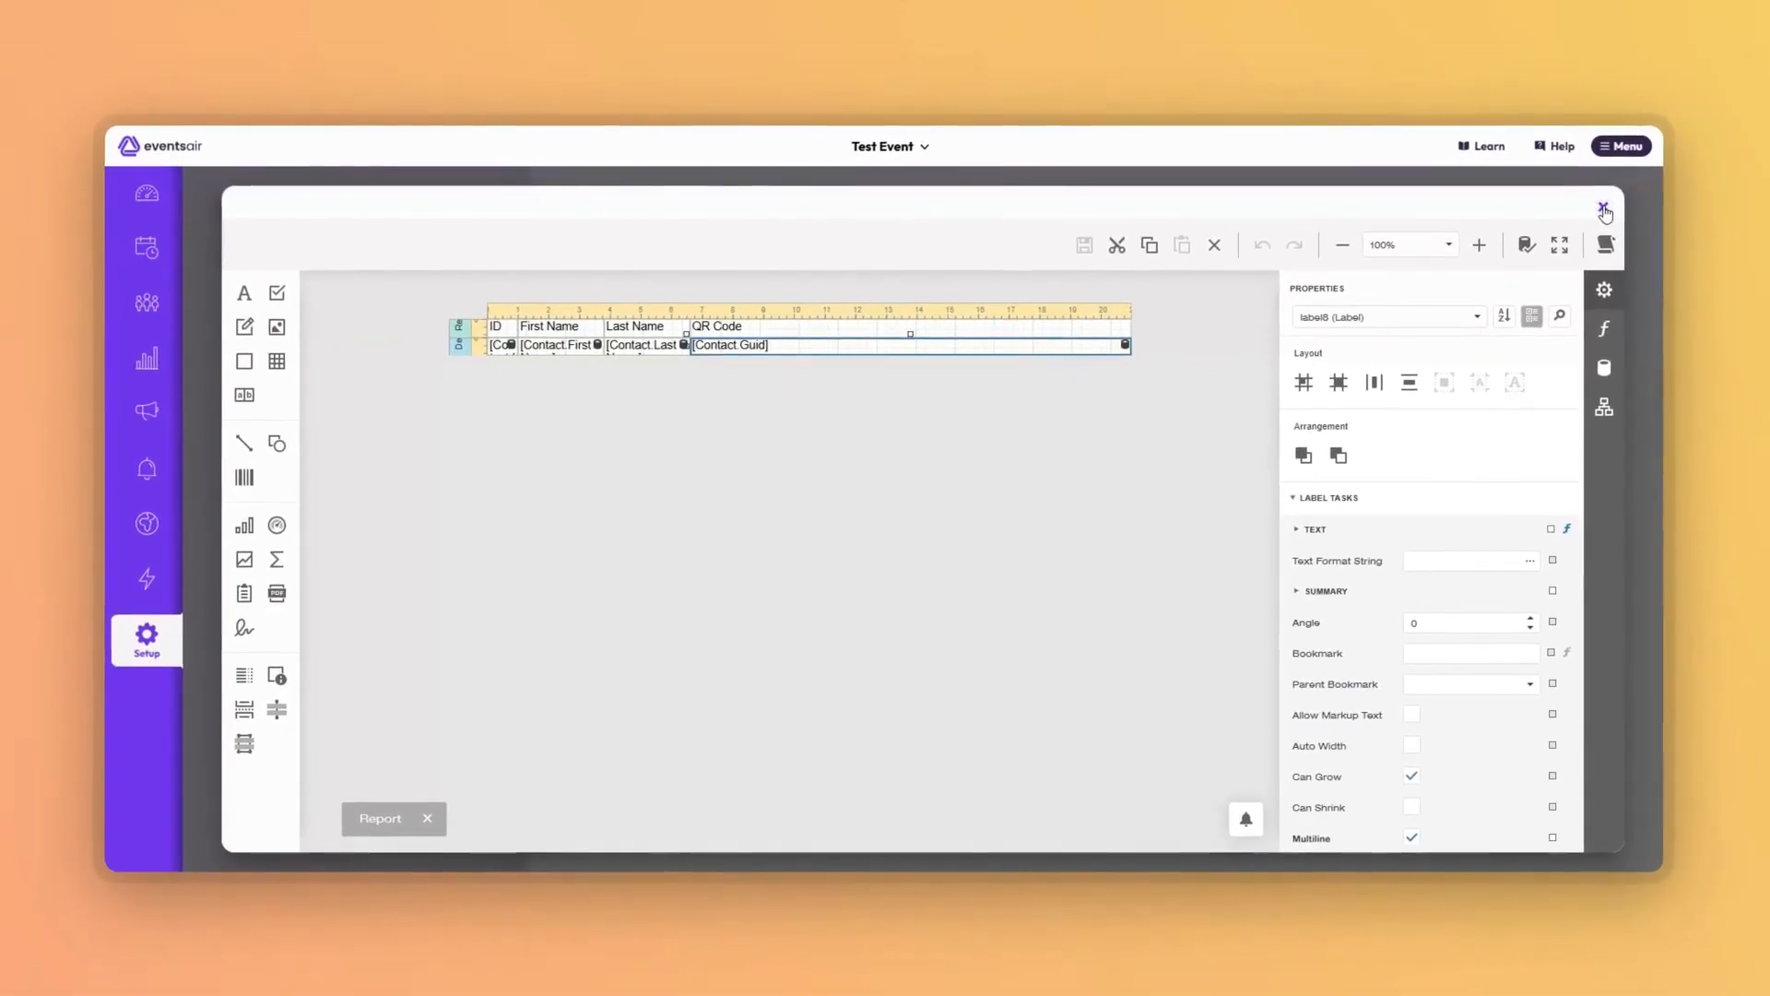
Close the report designer and save the QR Code badge setup.
left_click(1602, 209)
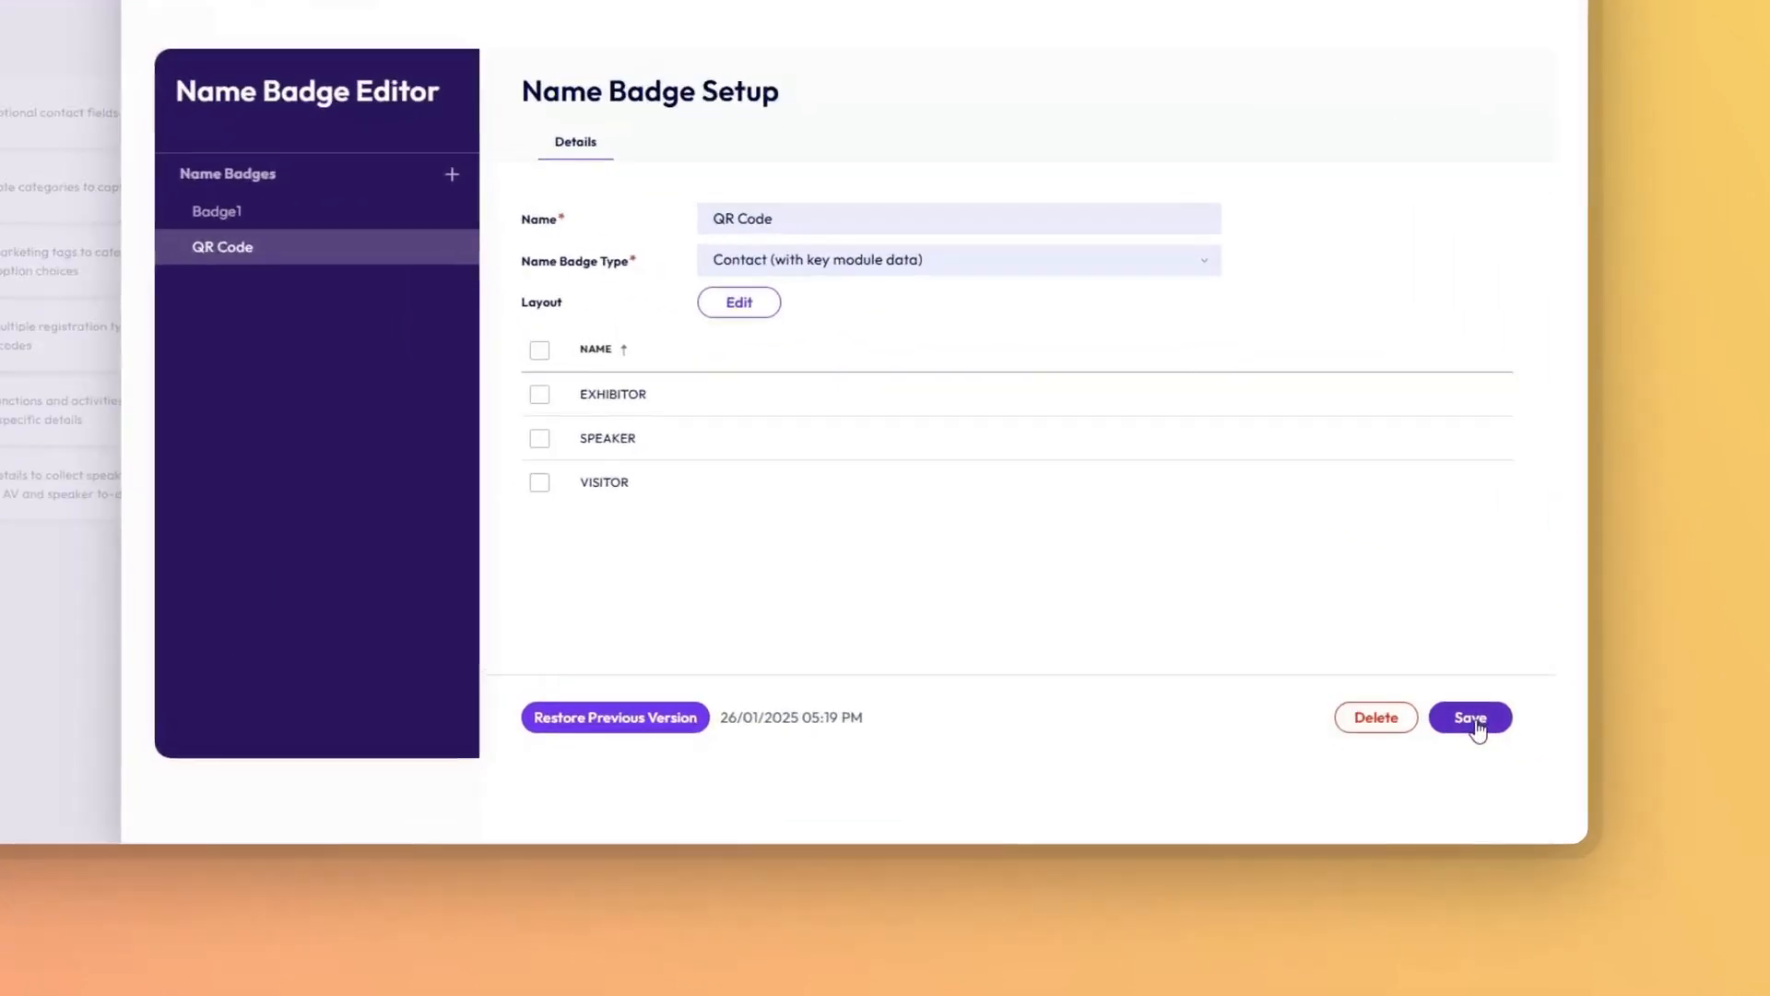
left_click(1571, 772)
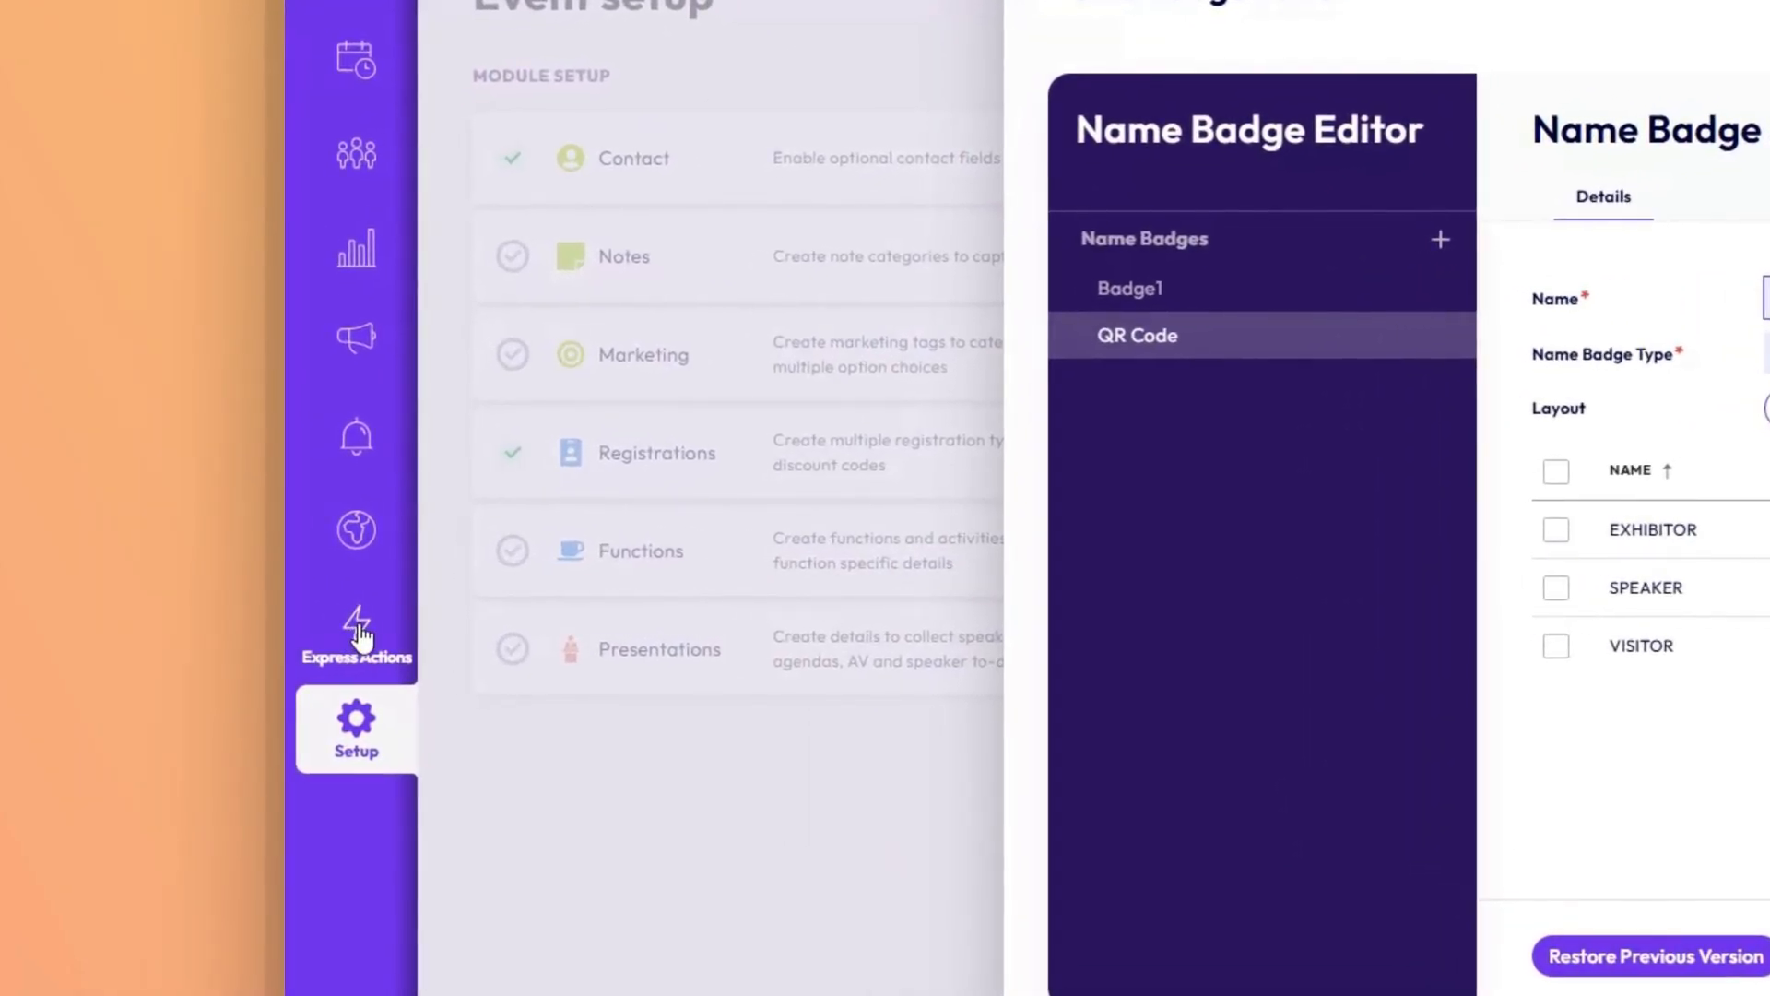
Run the Name Badges express action using the QR Code template for the filtered target group.
left_click(360, 632)
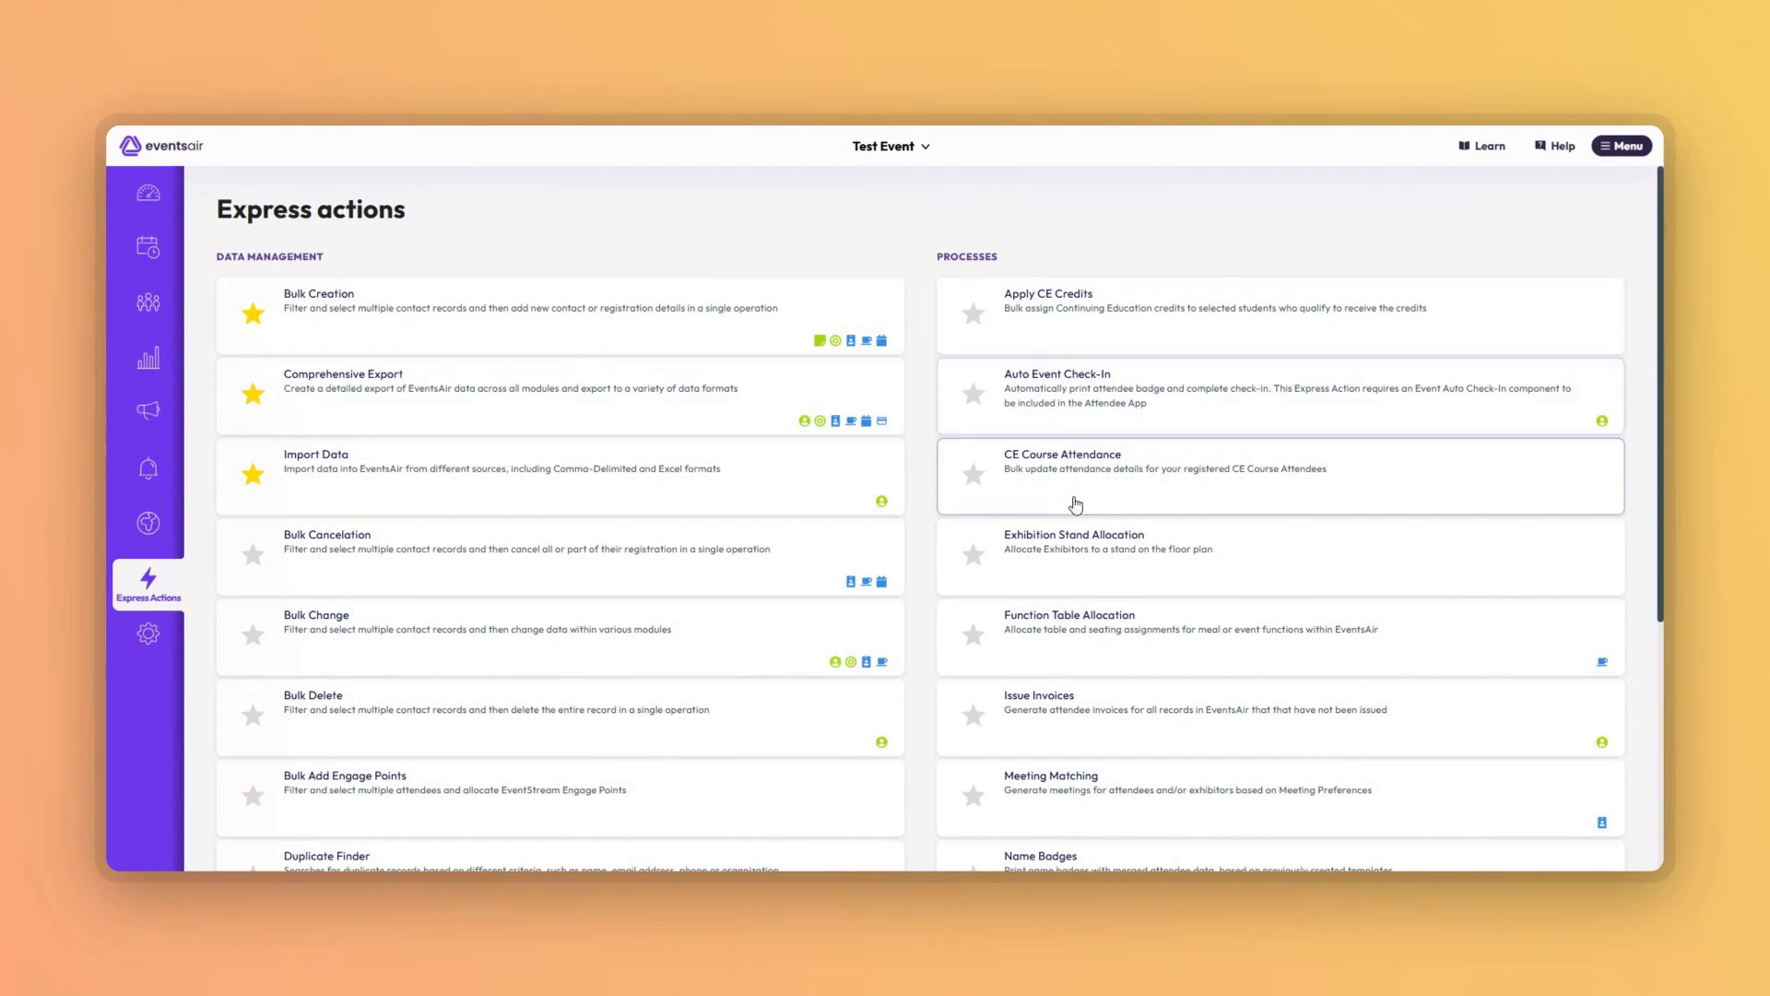
scroll(1097, 598, "down", 2)
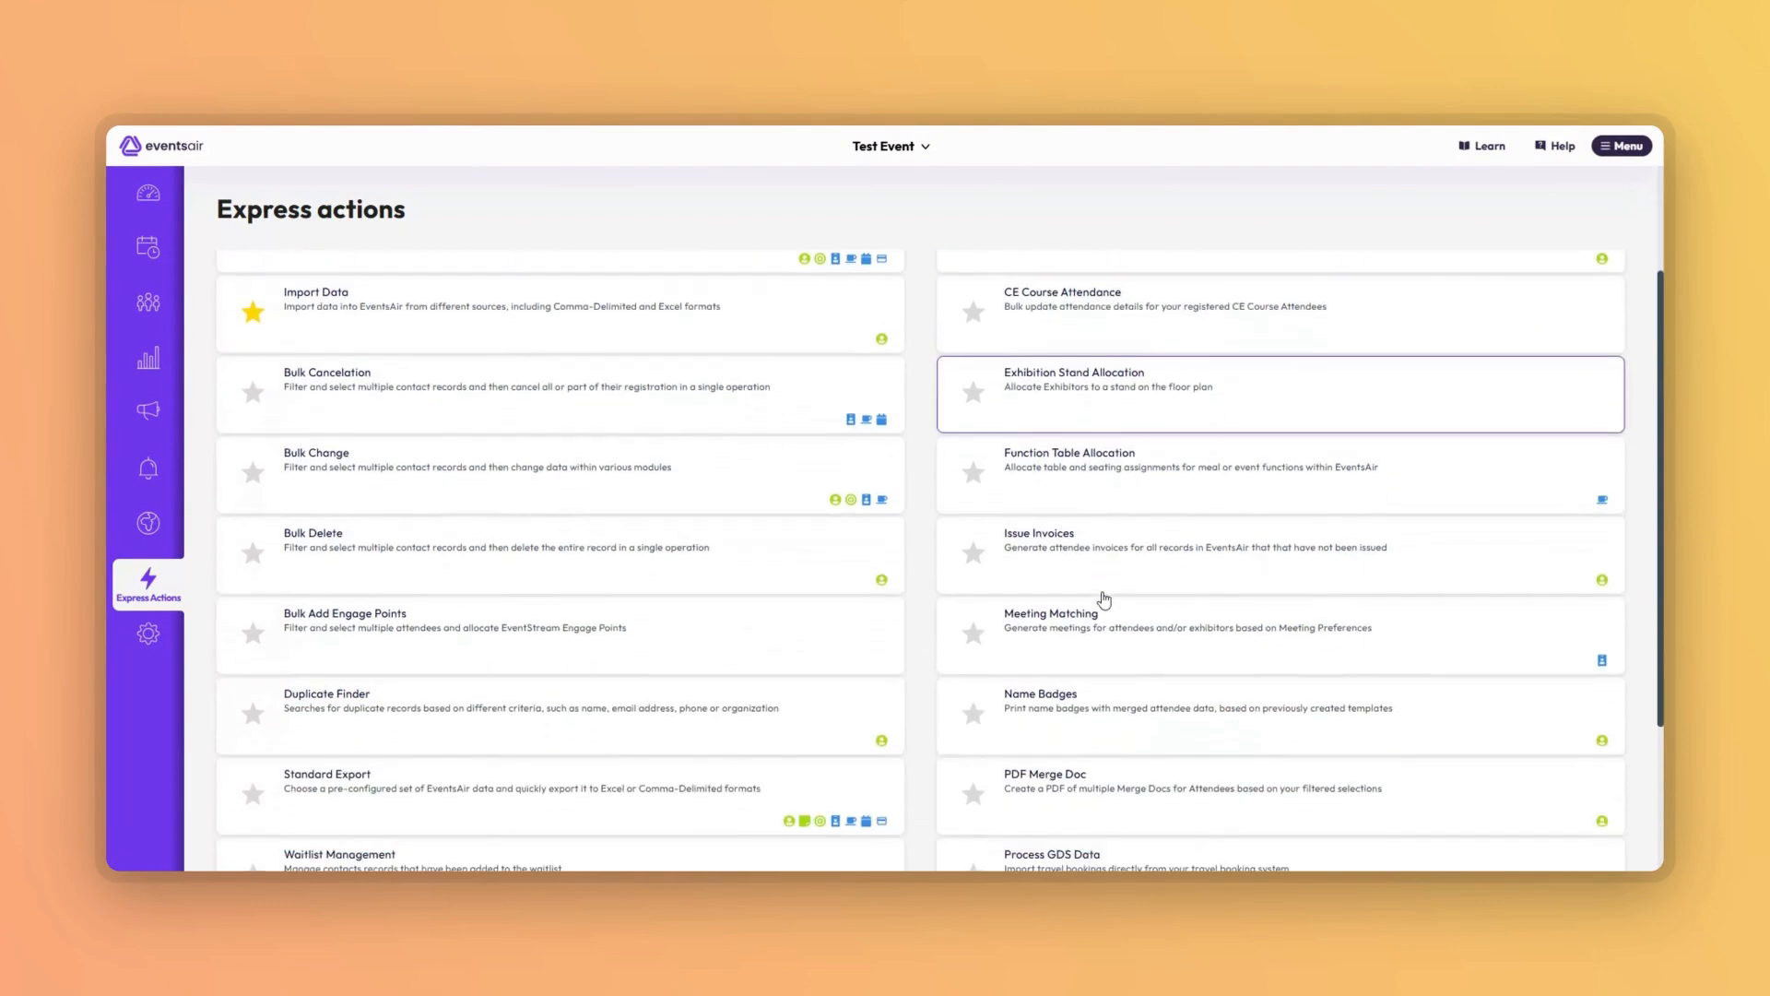
left_click(1089, 709)
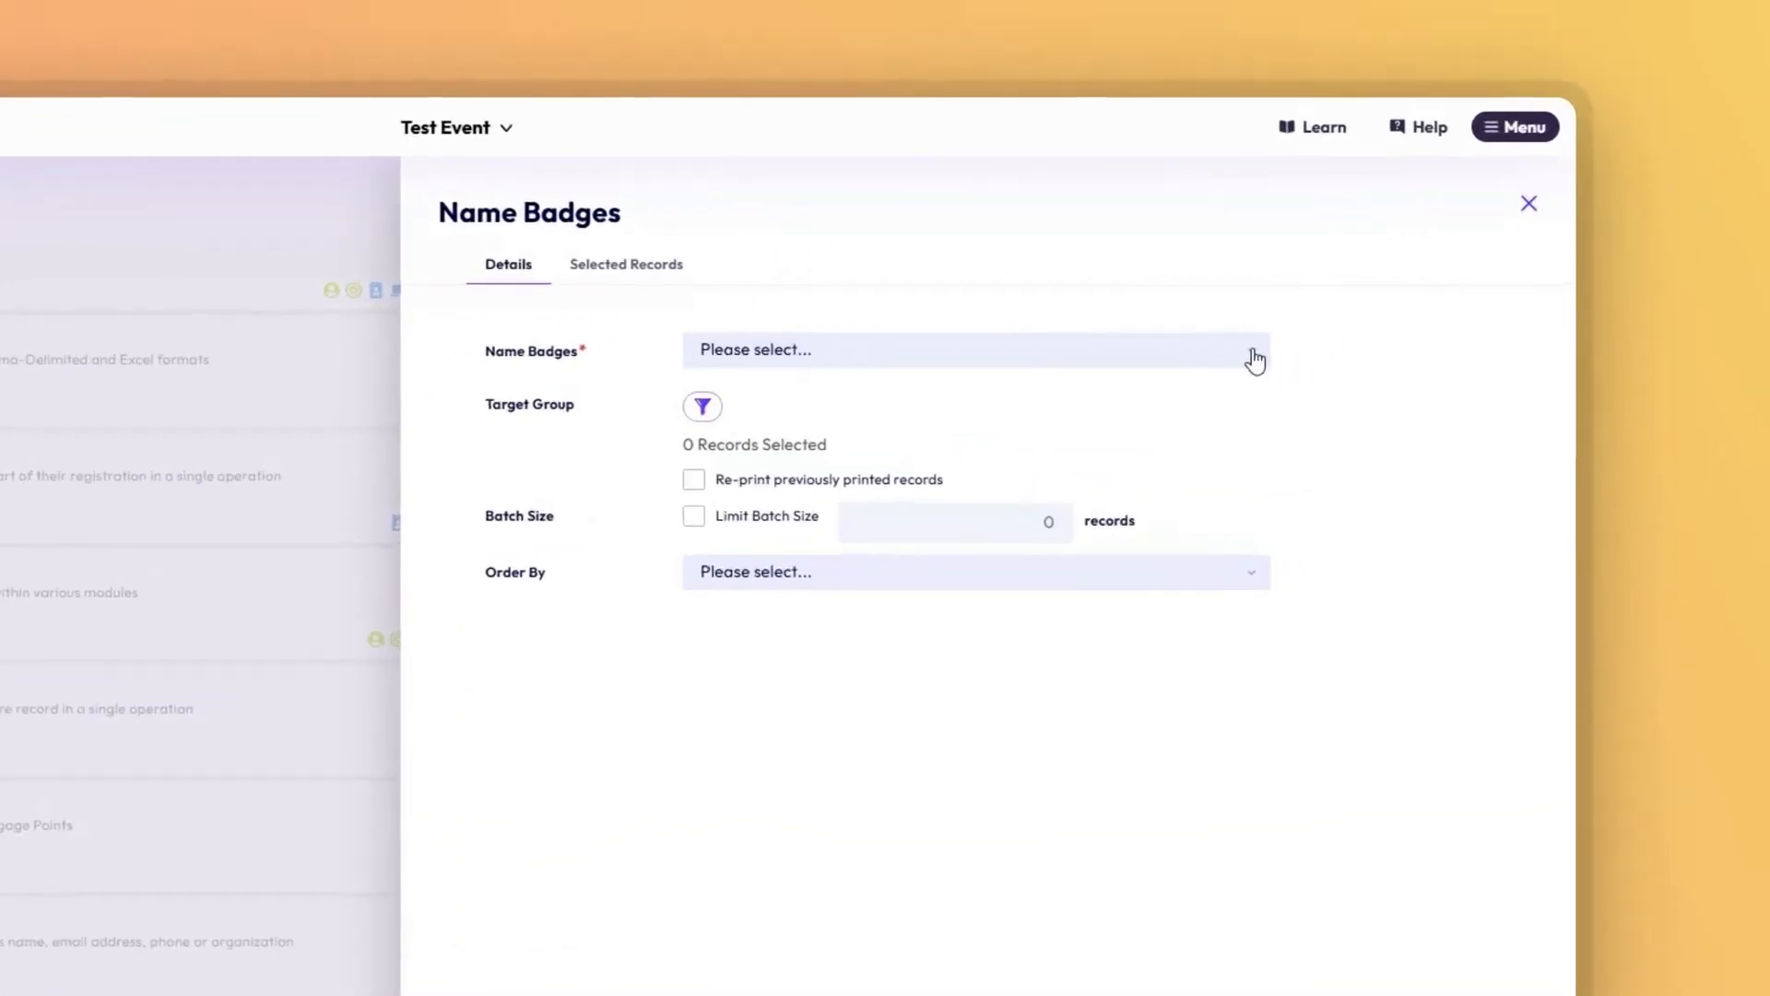
left_click(1256, 361)
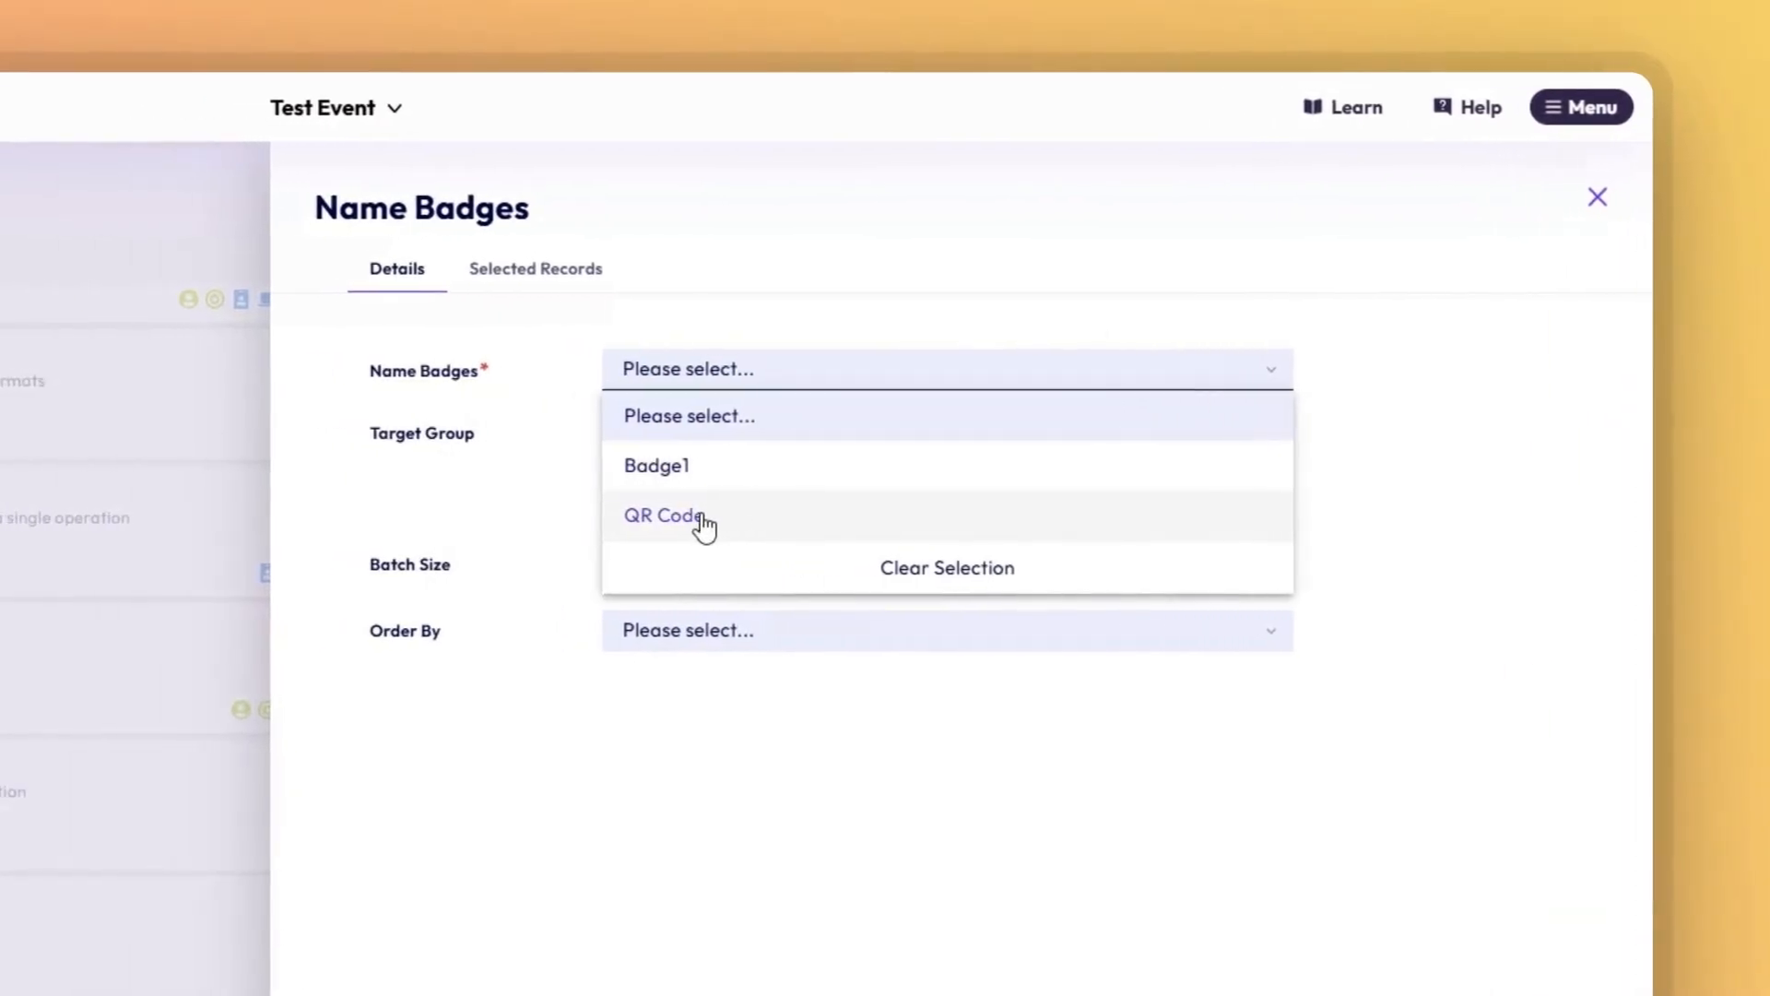
left_click(703, 526)
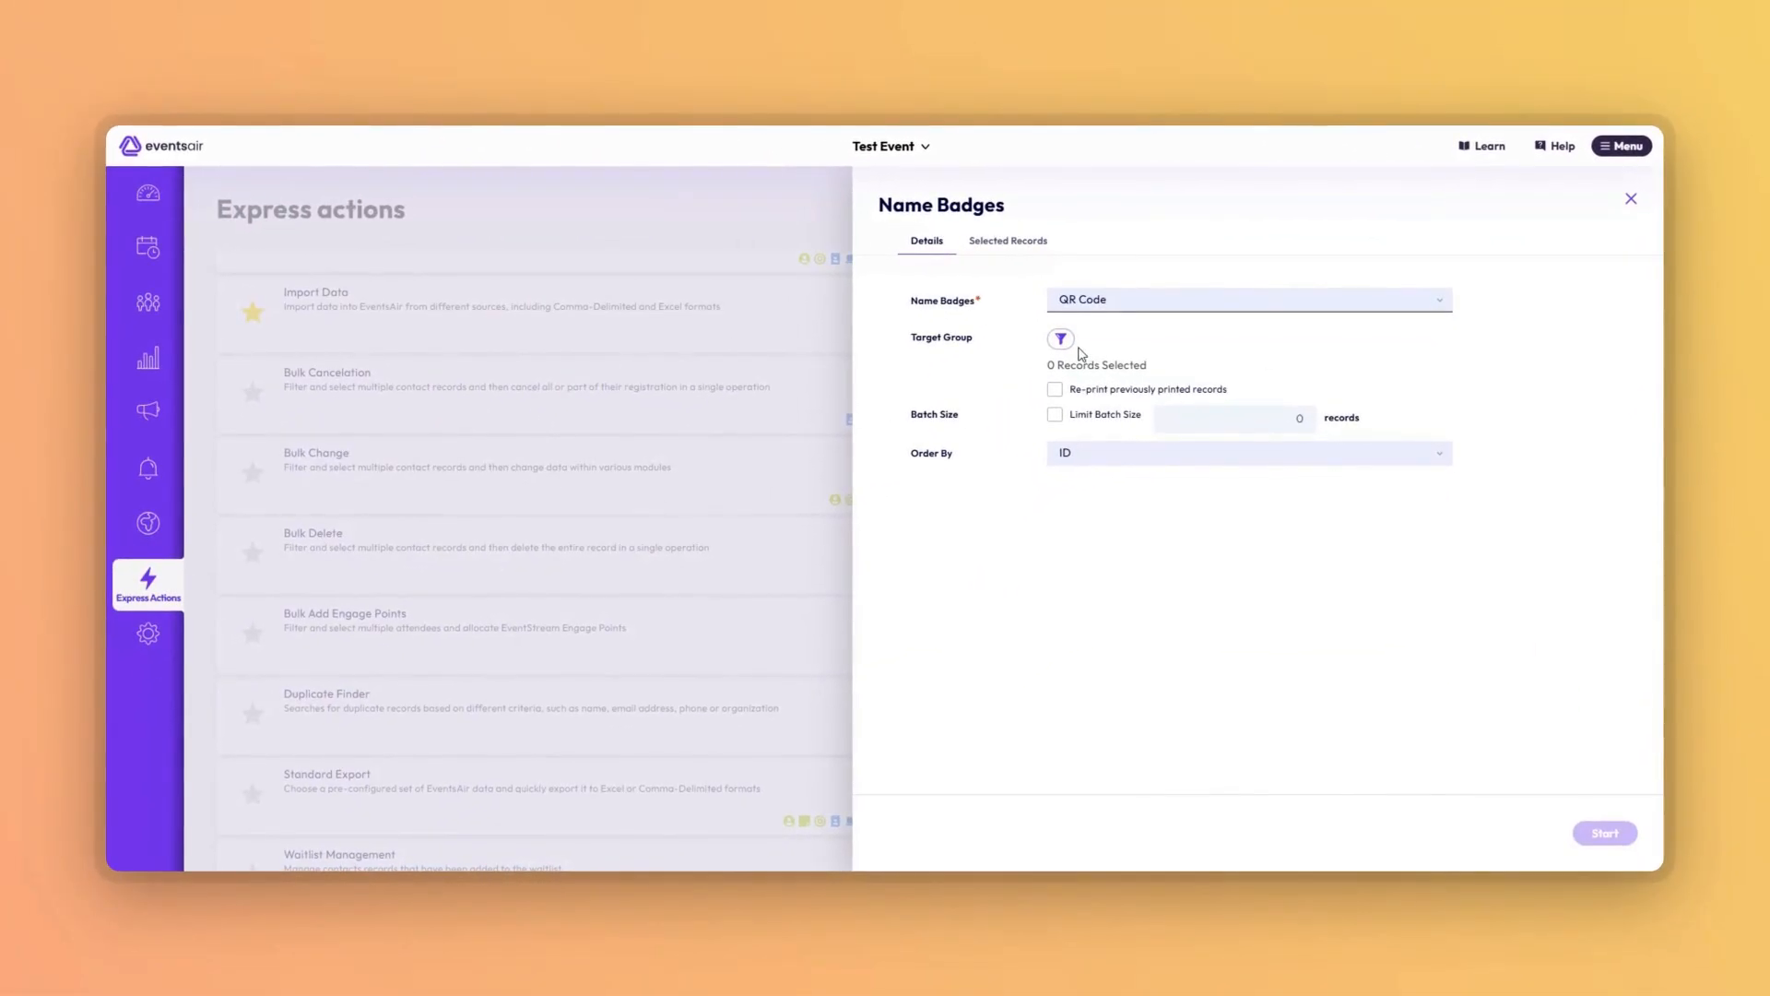
left_click(1061, 339)
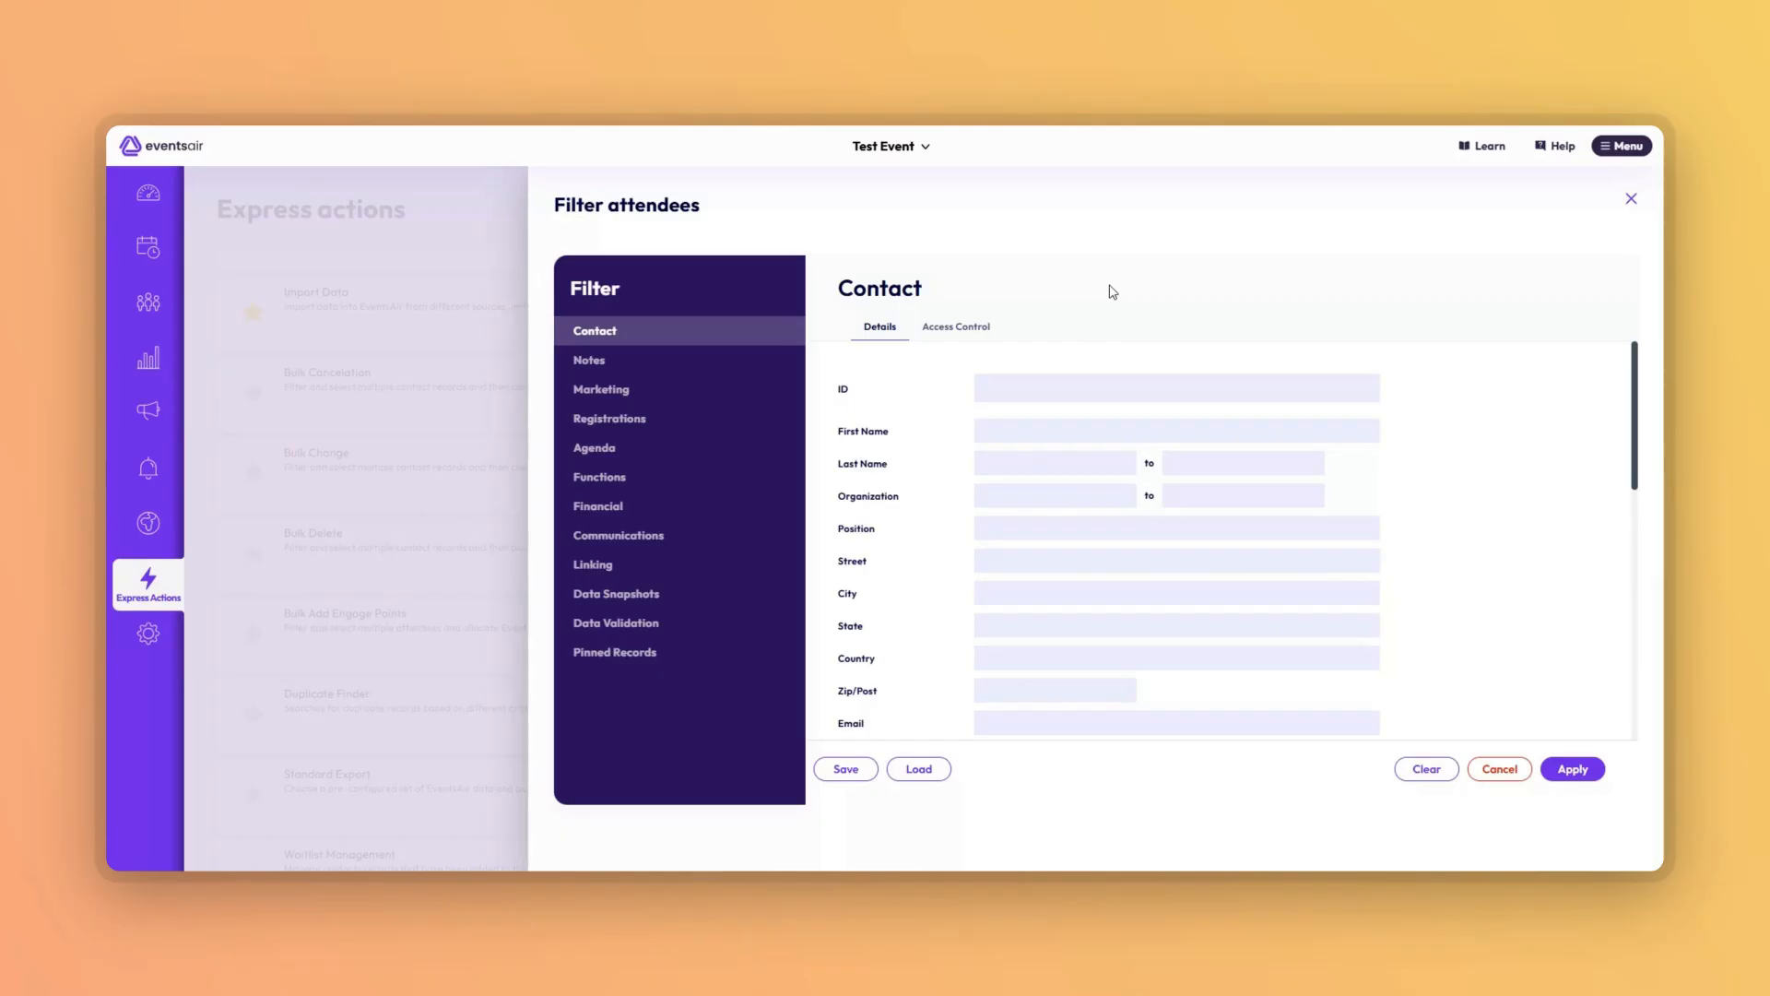
left_click(1570, 773)
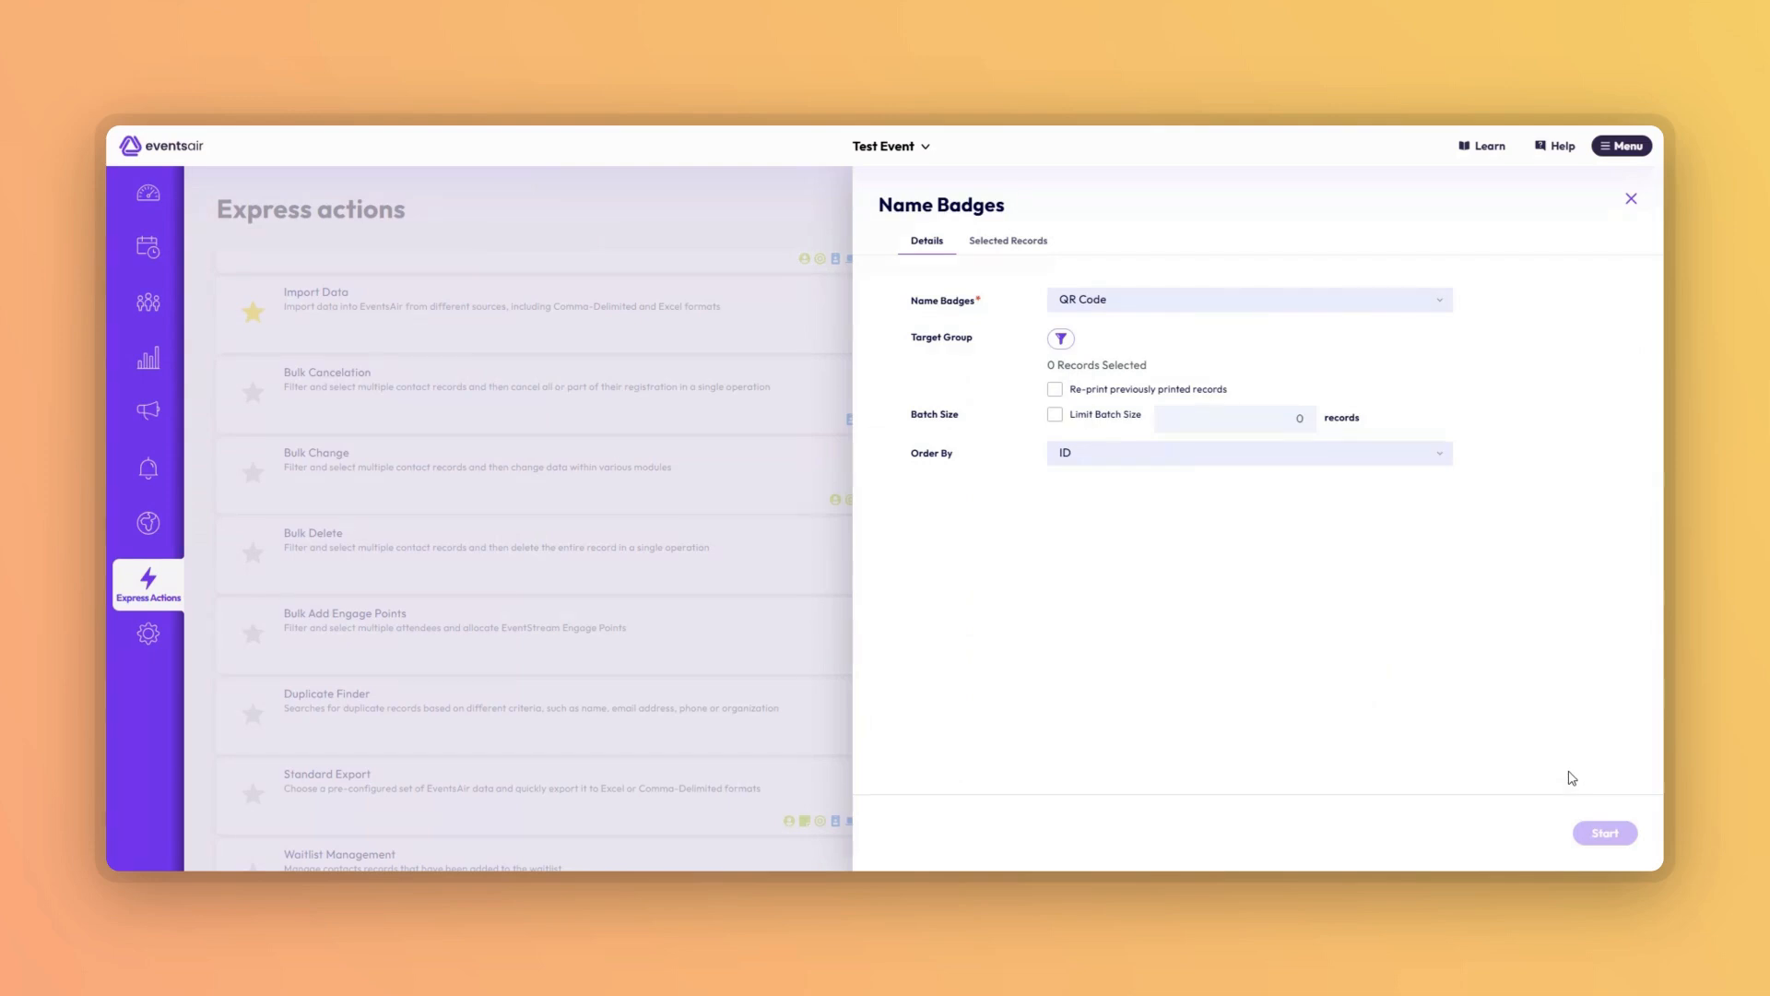
left_click(1607, 834)
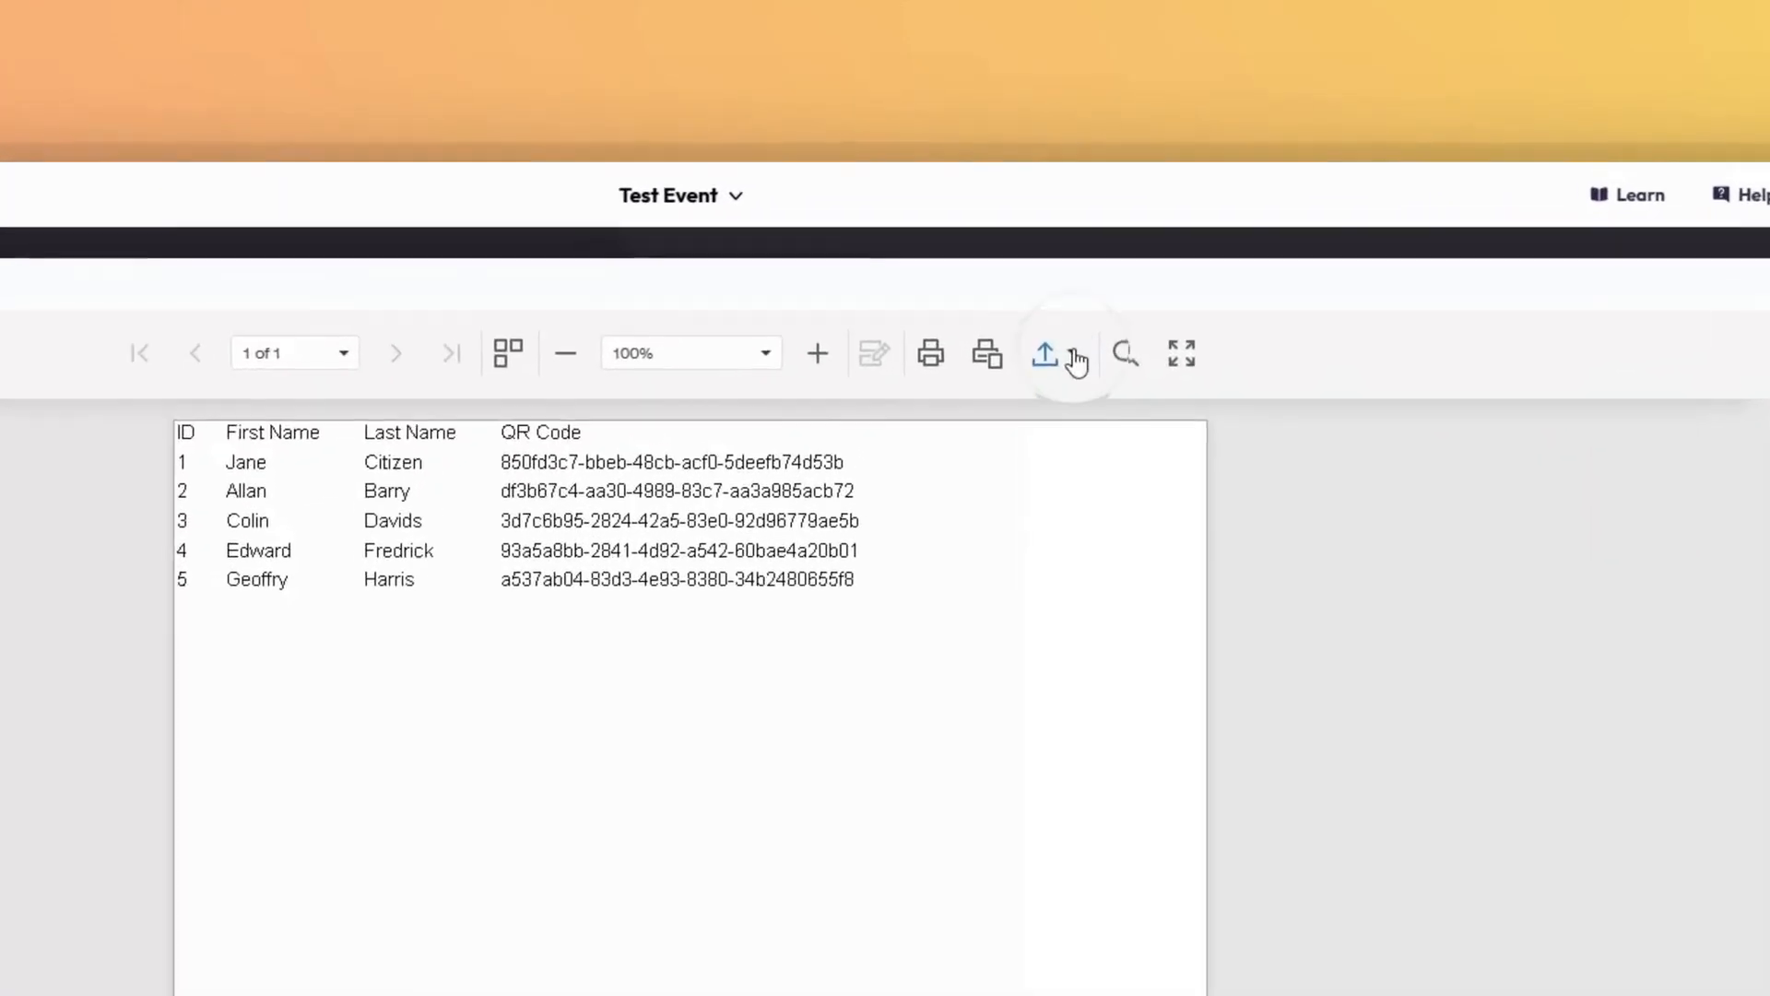
Export the QR Code report preview as an XLSX file.
left_click(1076, 362)
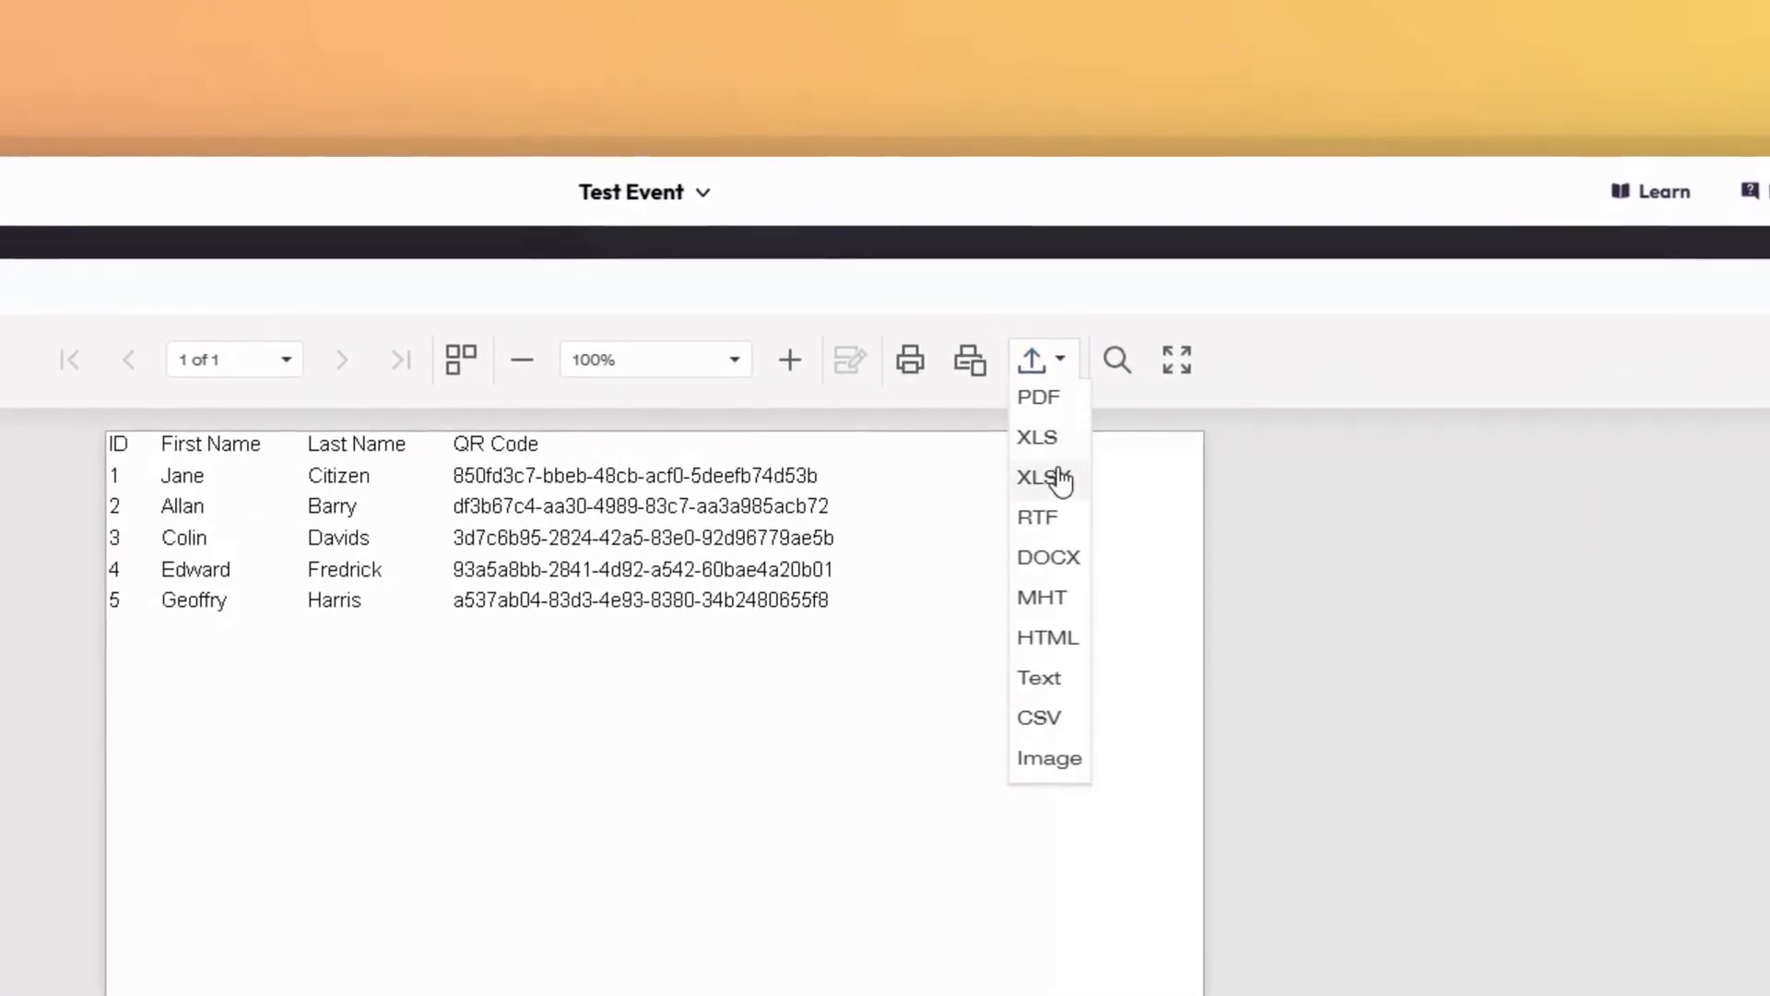
left_click(1056, 480)
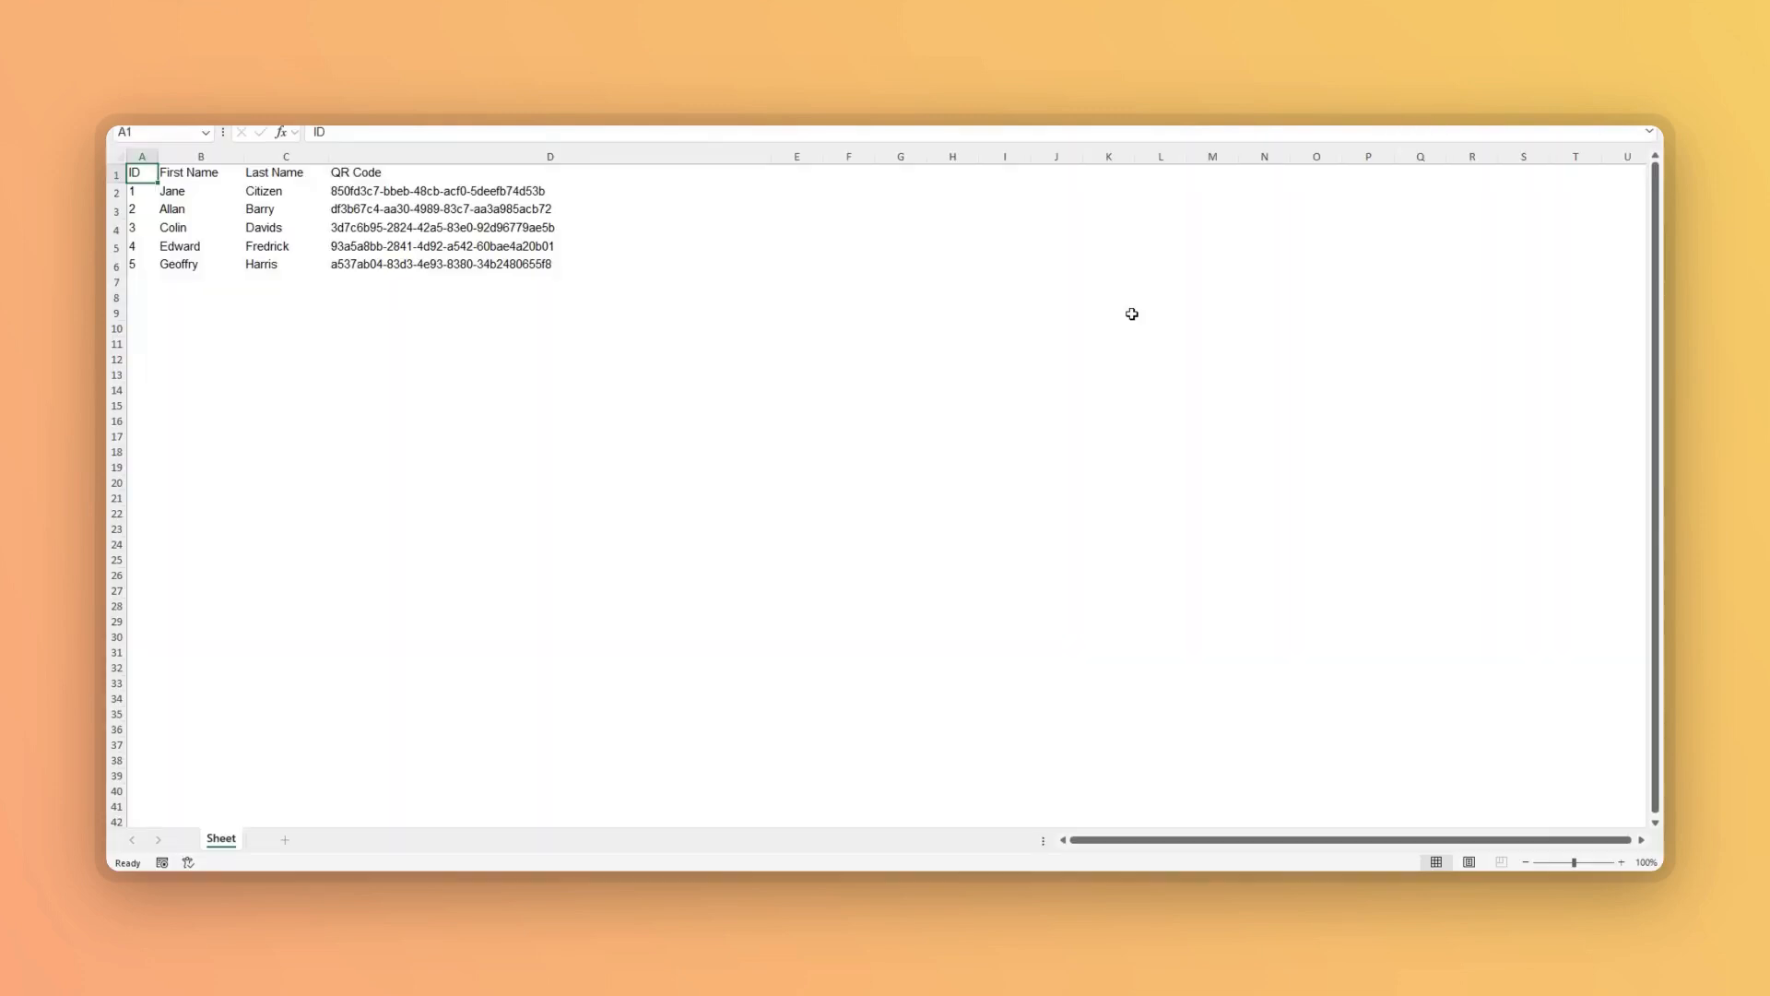
Switch from Excel back to the EventsAir report preview.
key("alt+Tab")
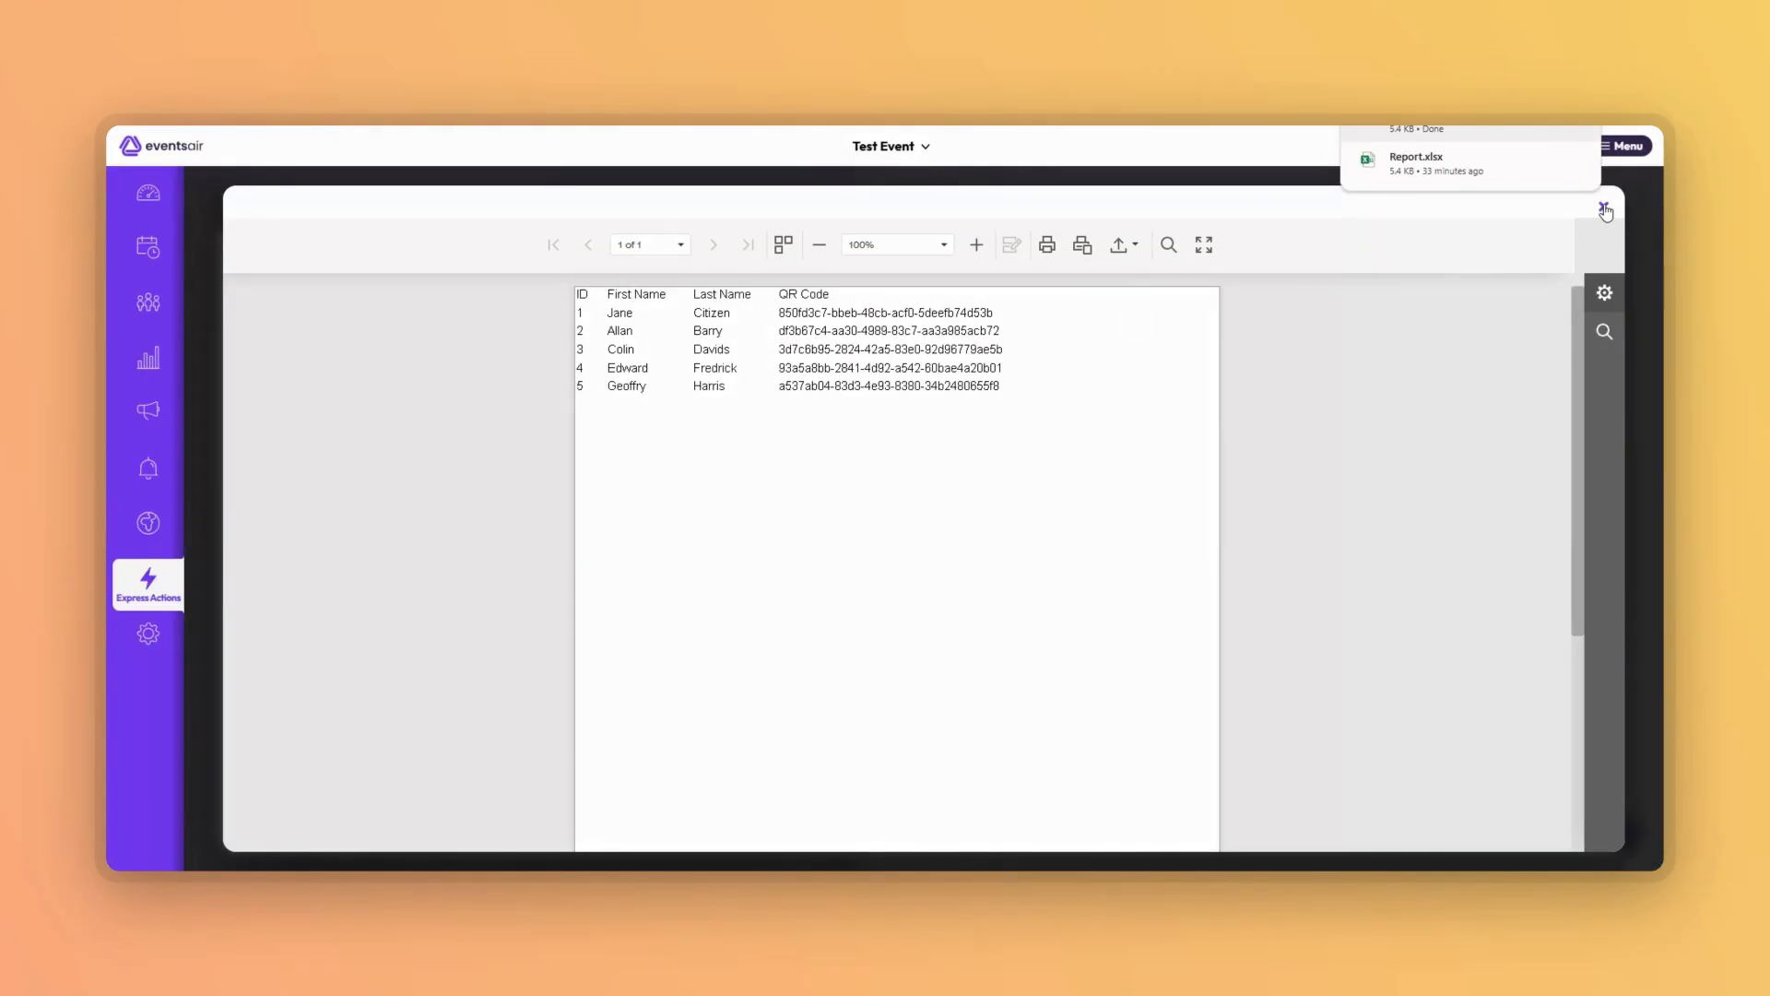
Close the preview without marking badges as printed, then close the Name Badges panel.
left_click(1604, 211)
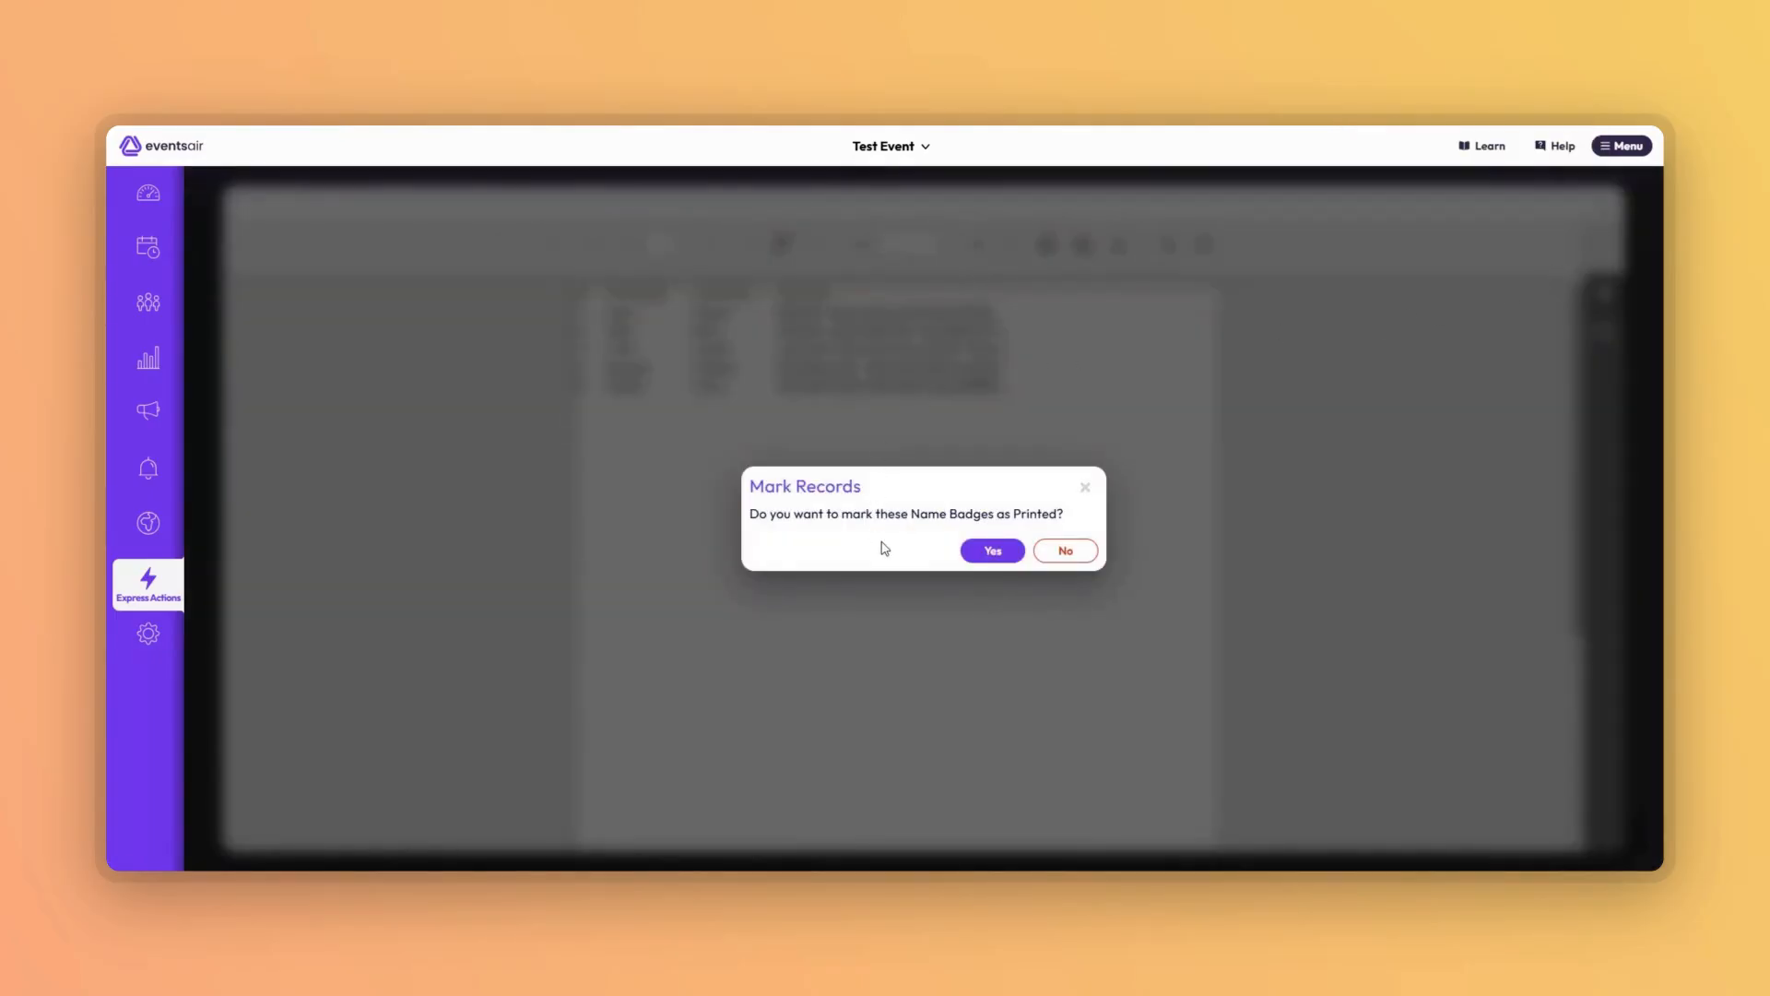
left_click(1066, 551)
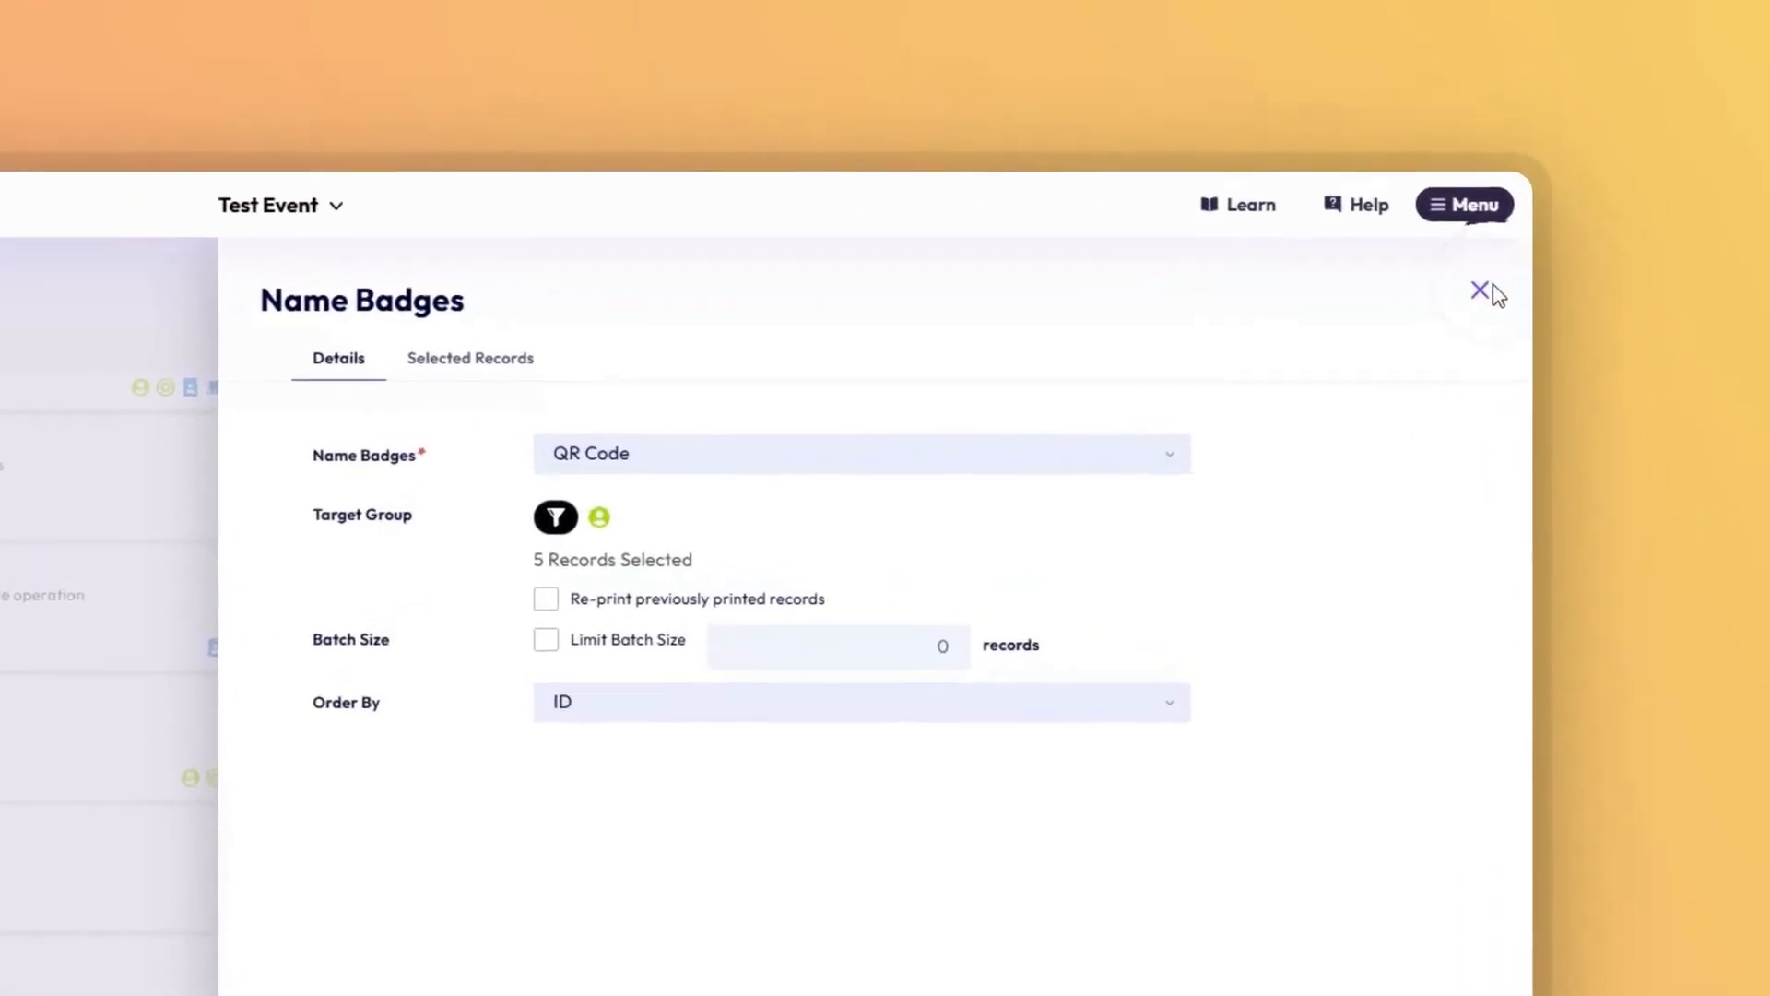
left_click(1481, 290)
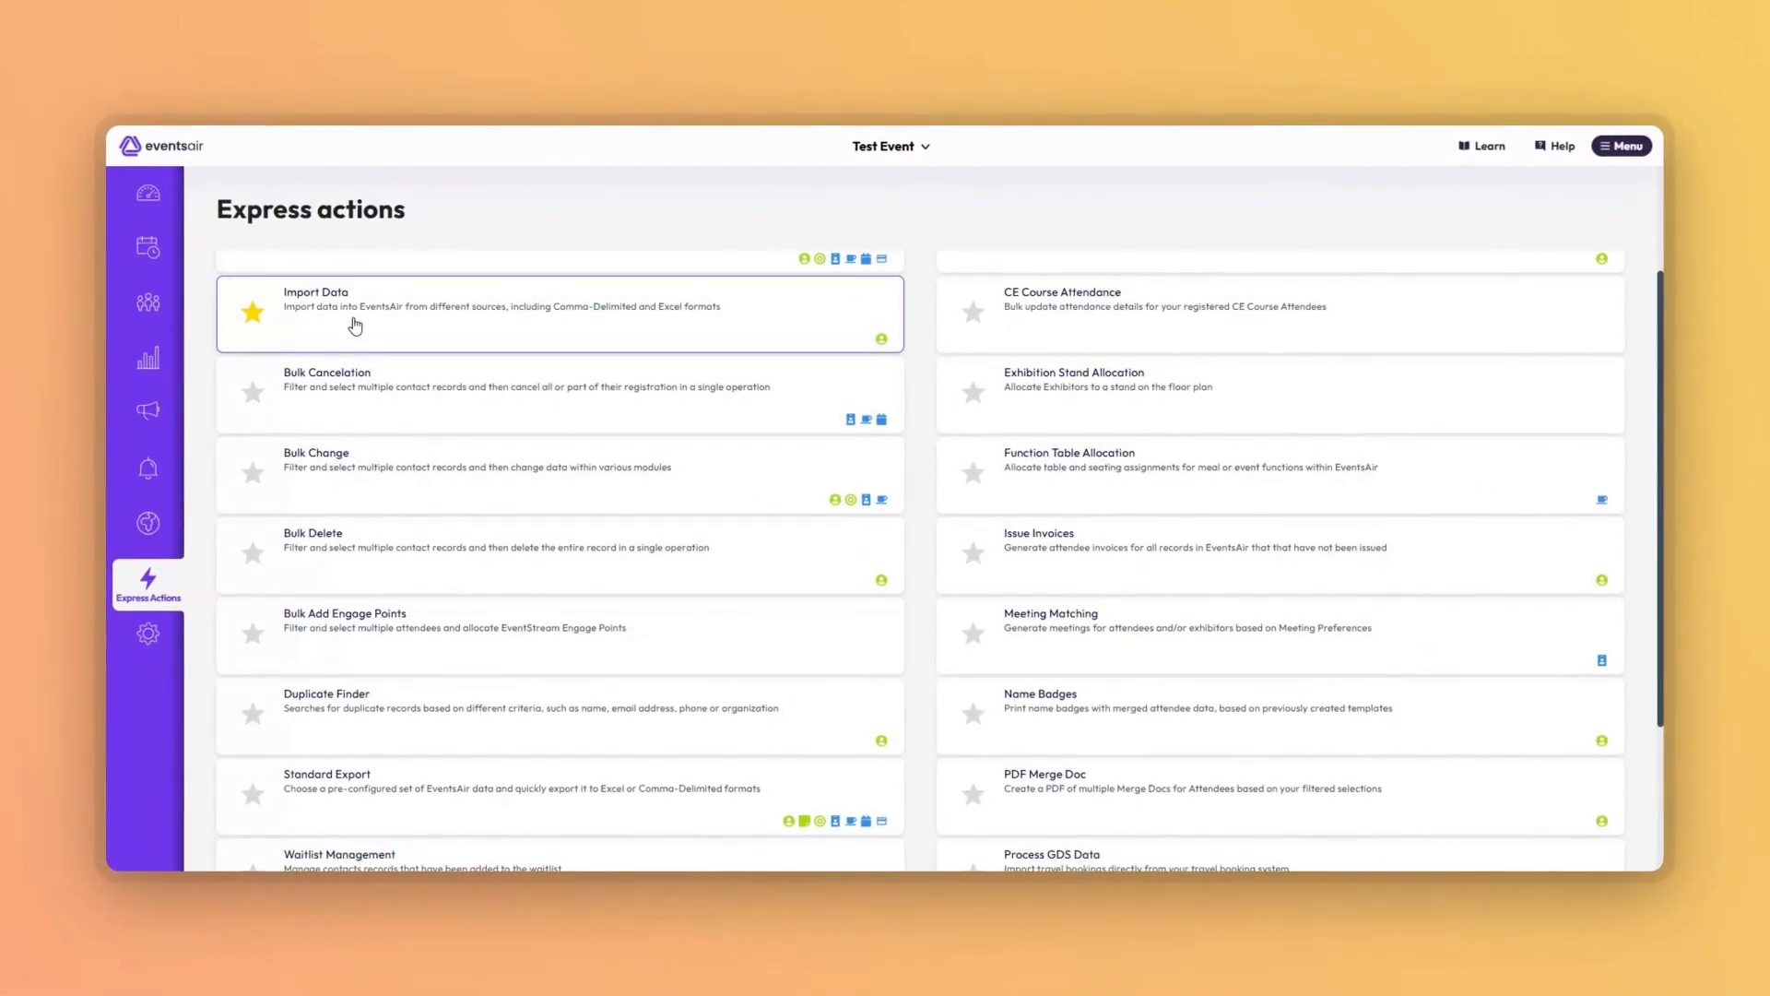
scroll(355, 325, "up", 2)
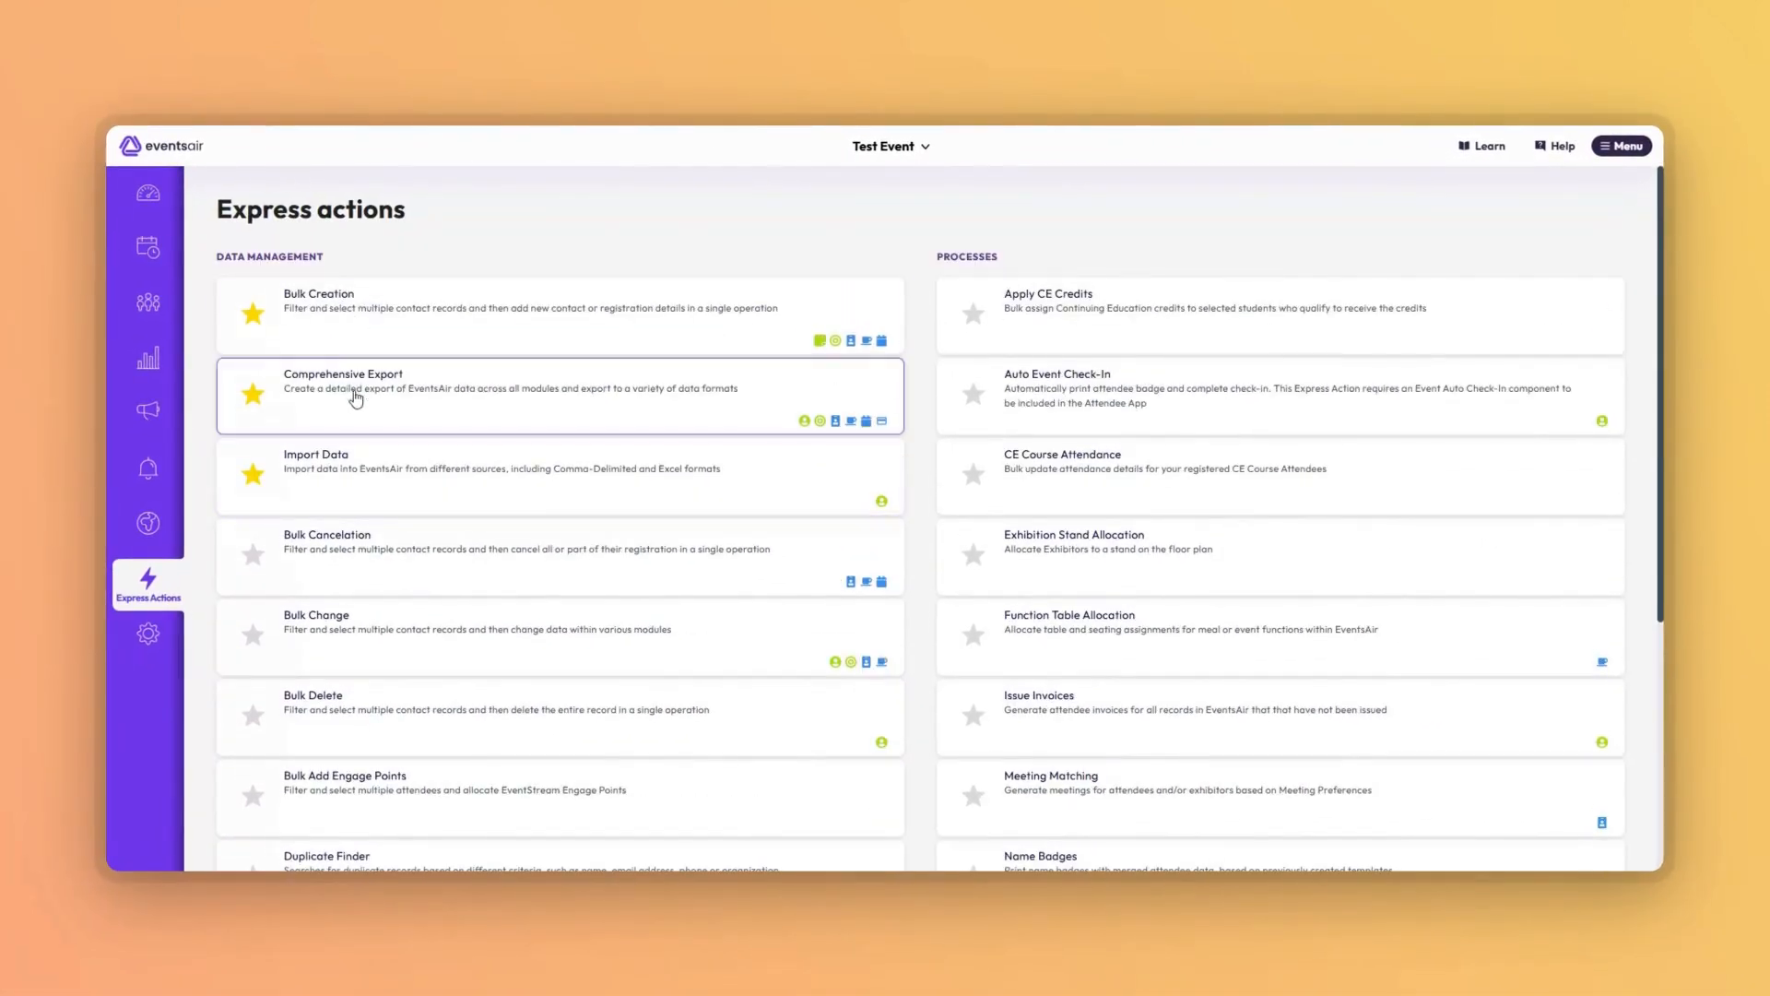